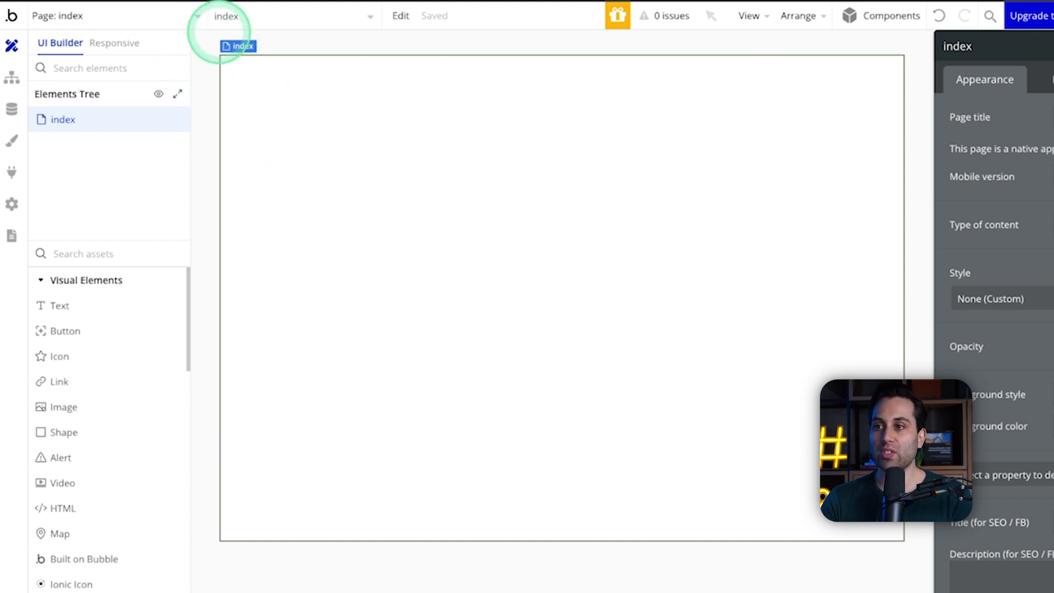
# Step: Create a new blank mobile view named page-example
pyautogui.click(197, 16)
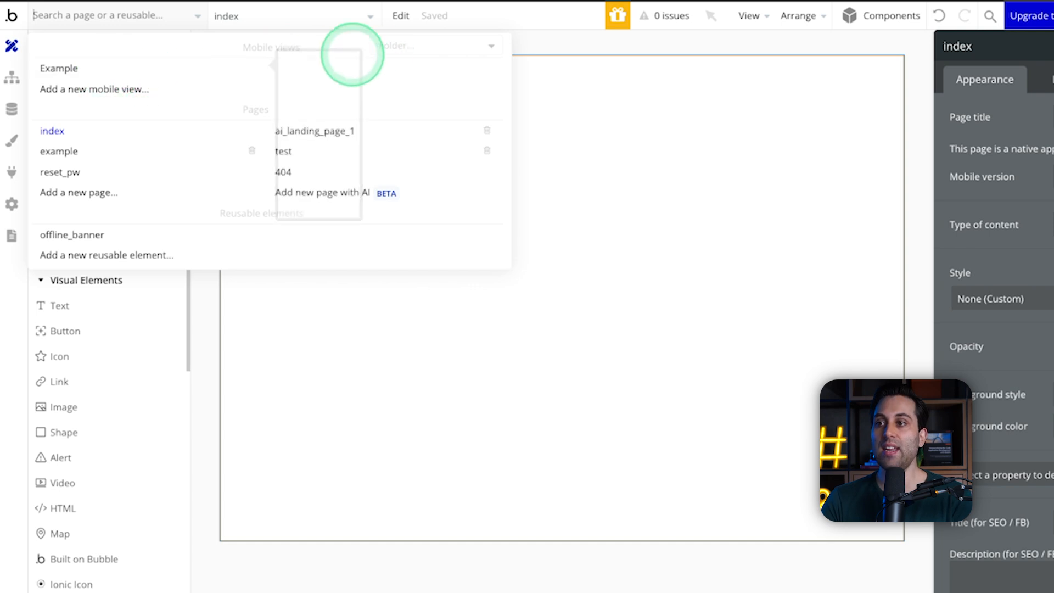
pyautogui.moveTo(267, 72)
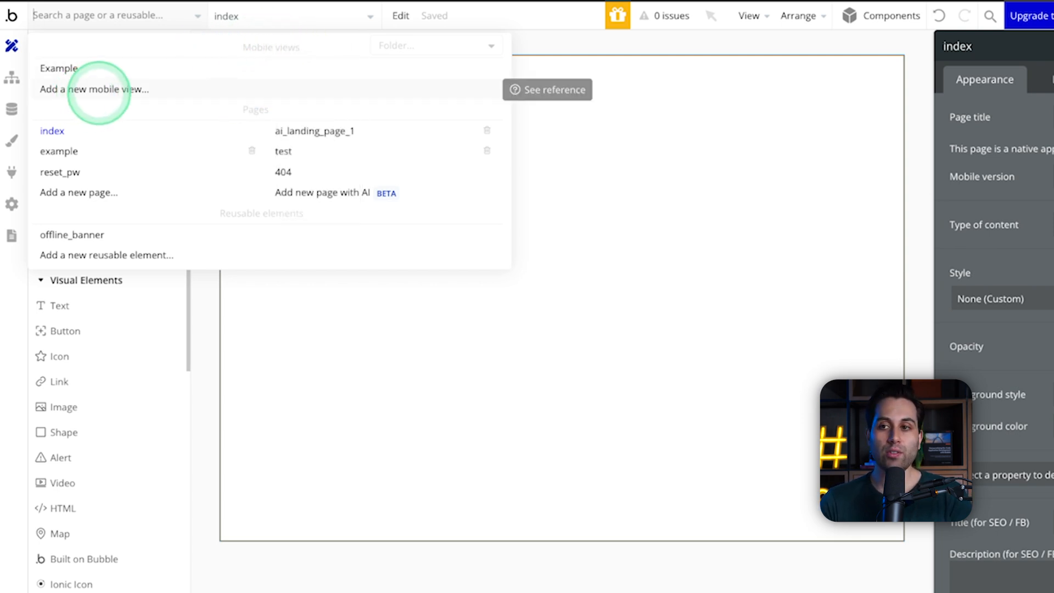
pyautogui.click(102, 88)
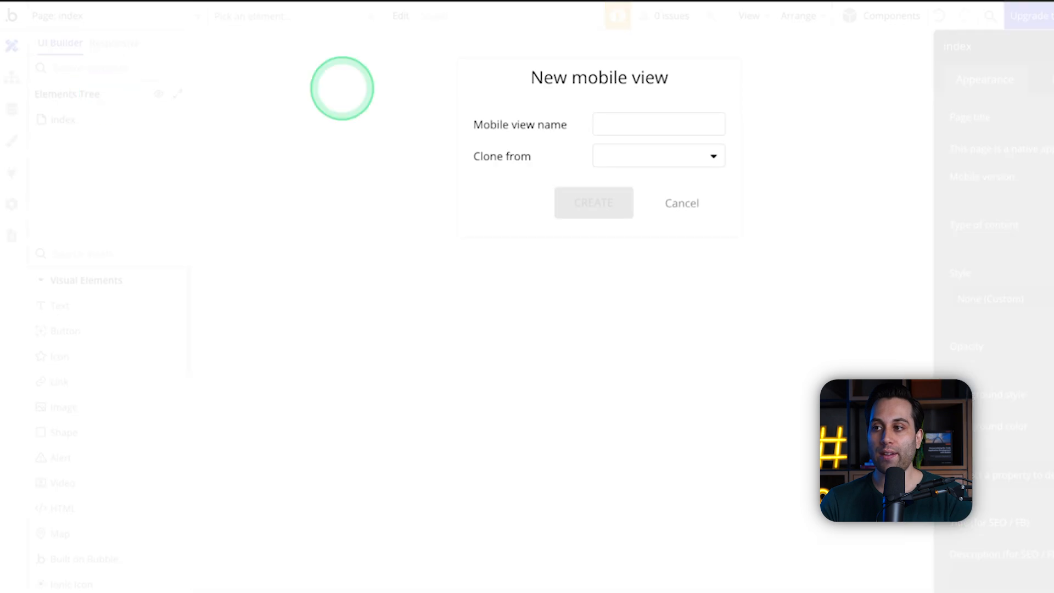
pyautogui.click(637, 122)
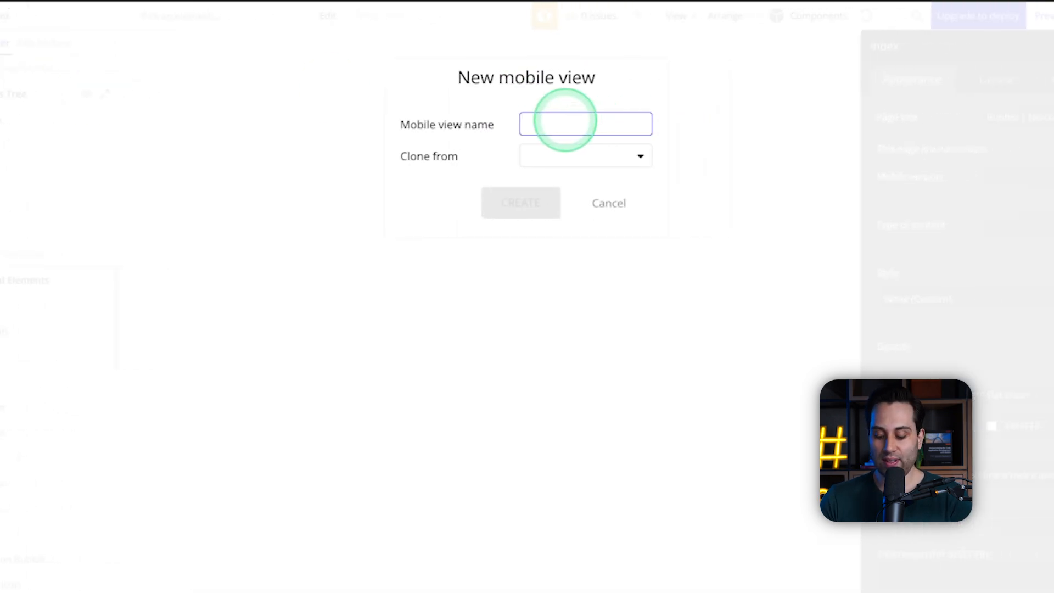
pyautogui.write('page-example')
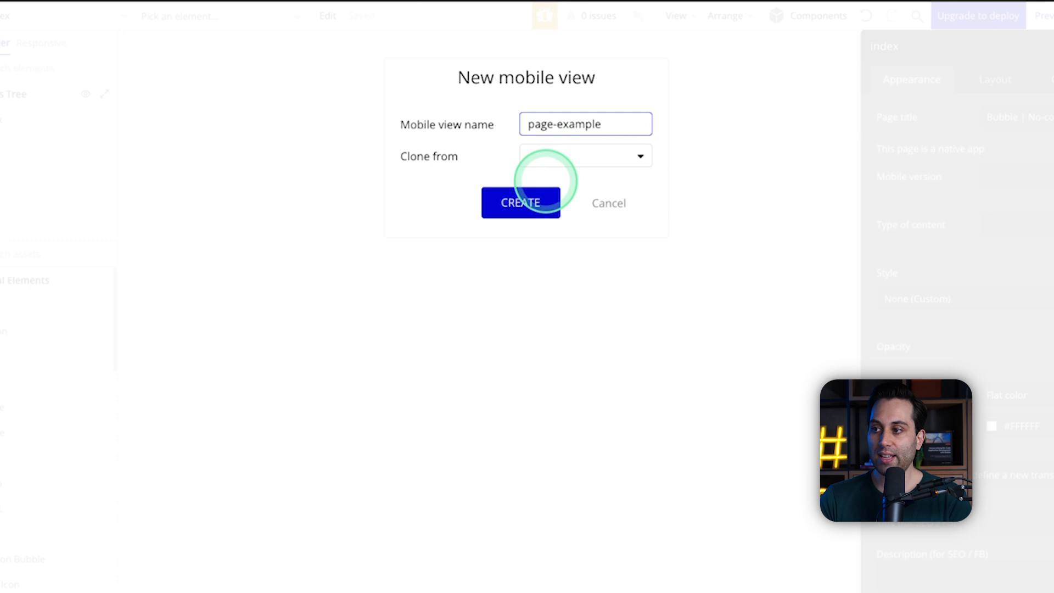
pyautogui.click(514, 201)
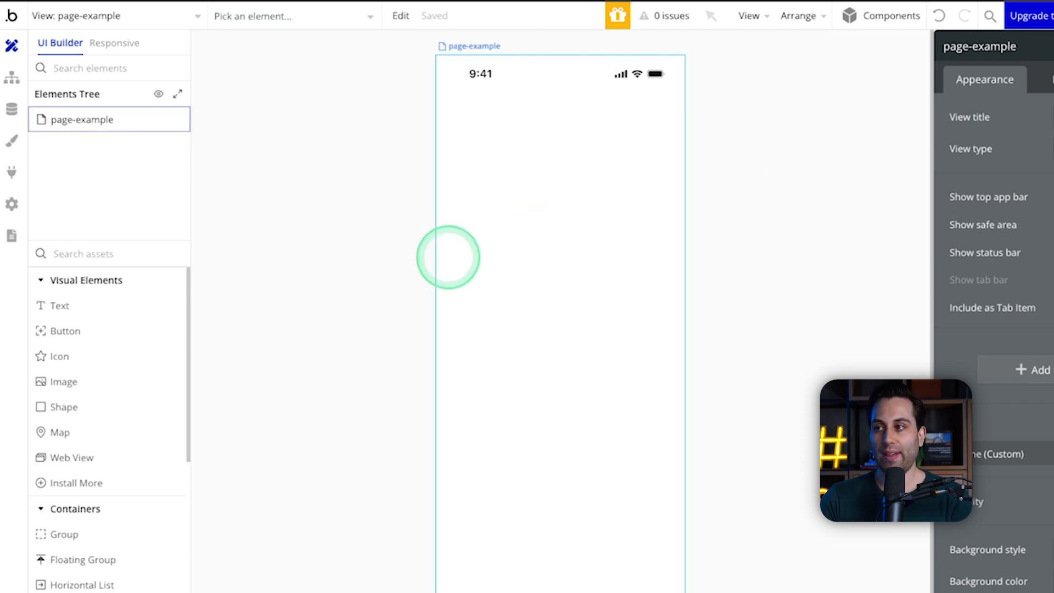
# Step: Select the page-example view and examine the visual elements, containers and input forms available for building it
pyautogui.click(535, 155)
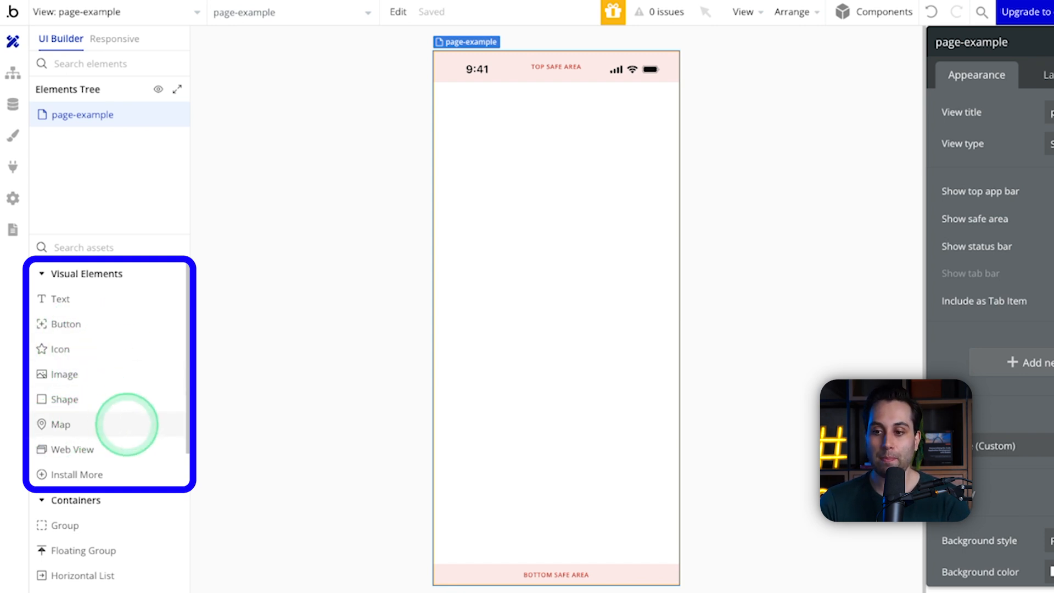
pyautogui.scroll(-2, 88, 442)
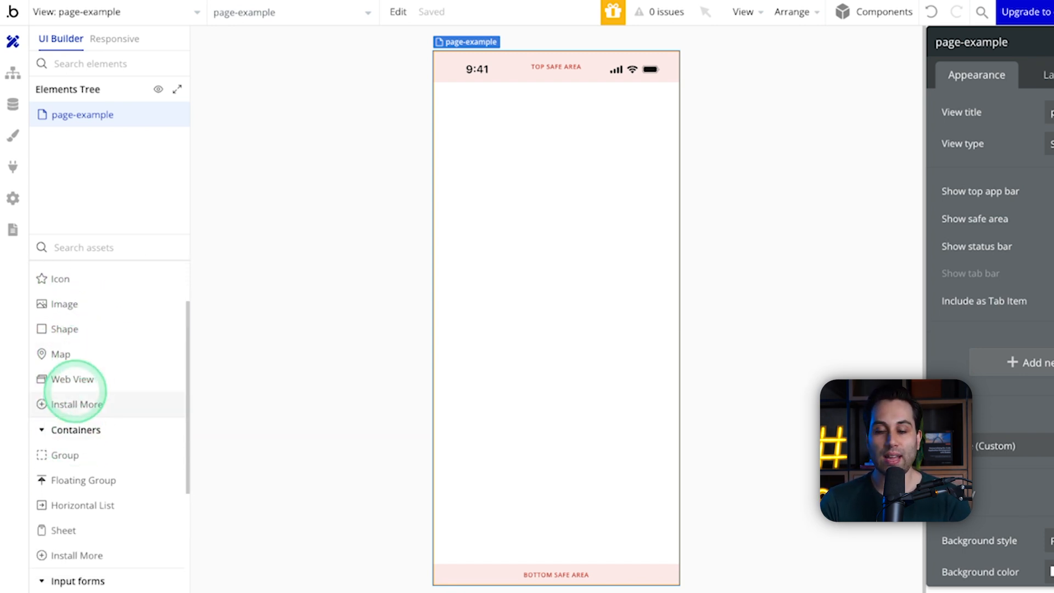
pyautogui.moveTo(84, 383)
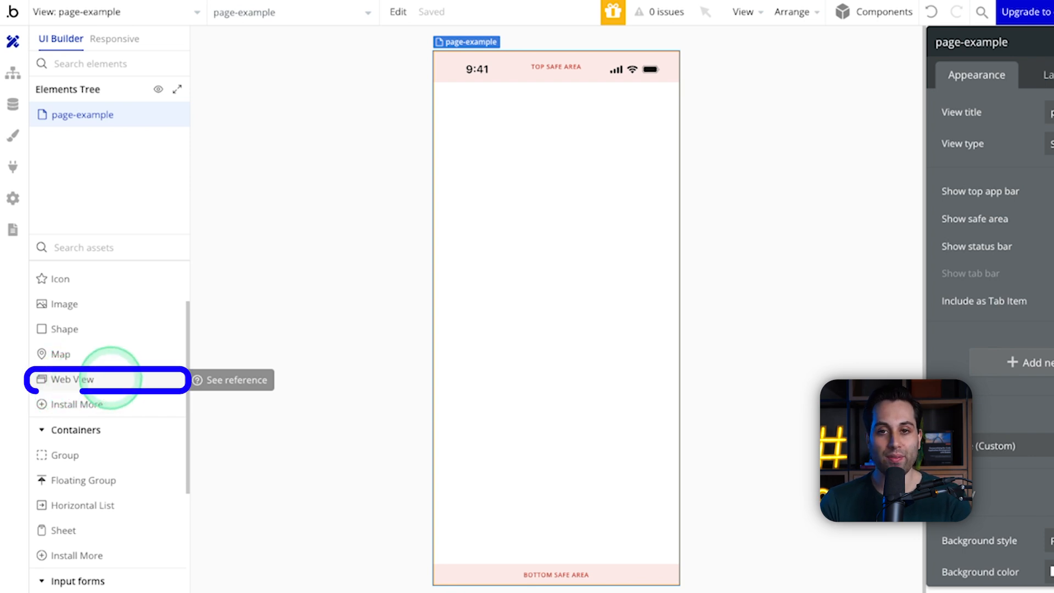
pyautogui.scroll(-1, 98, 327)
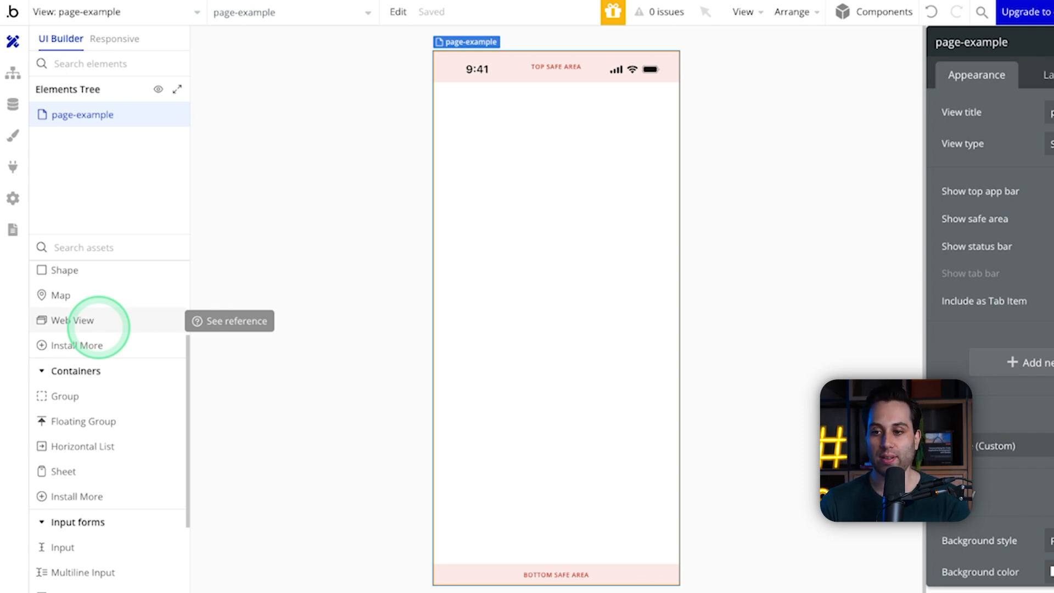
pyautogui.scroll(-1, 108, 330)
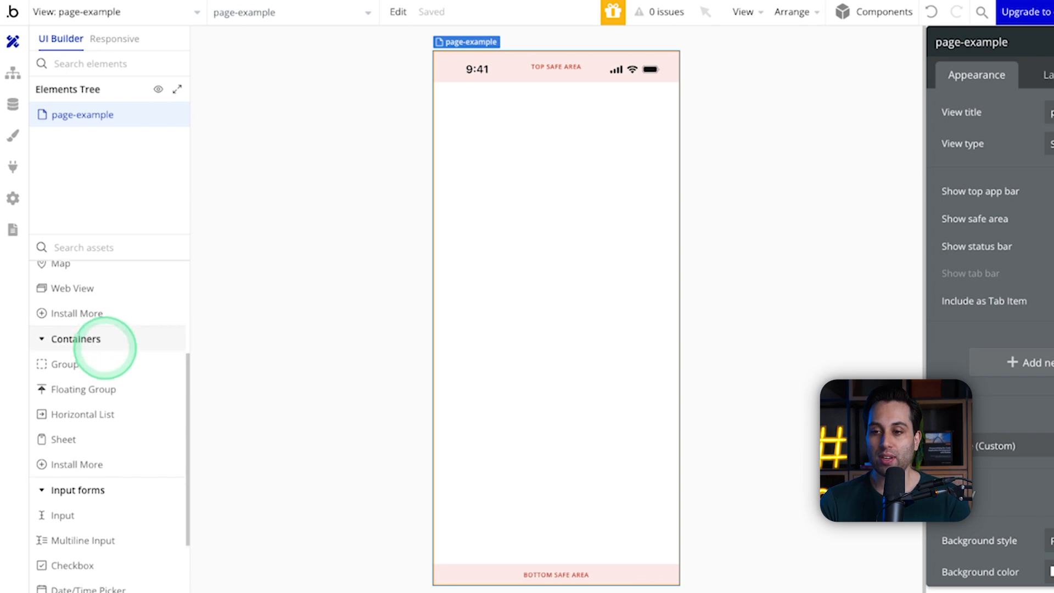
pyautogui.scroll(-2, 104, 350)
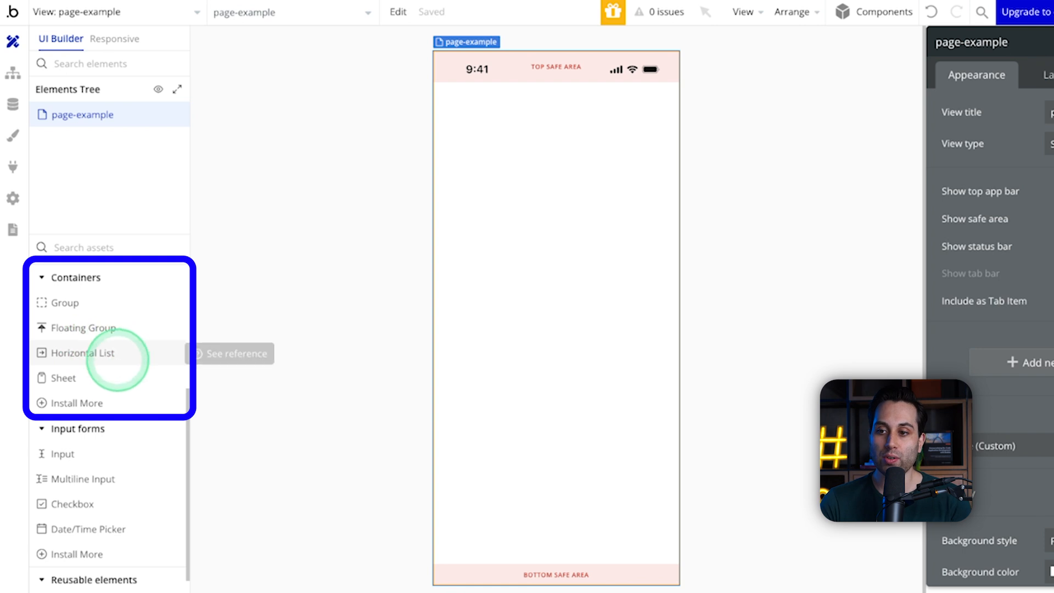
pyautogui.scroll(-1, 80, 349)
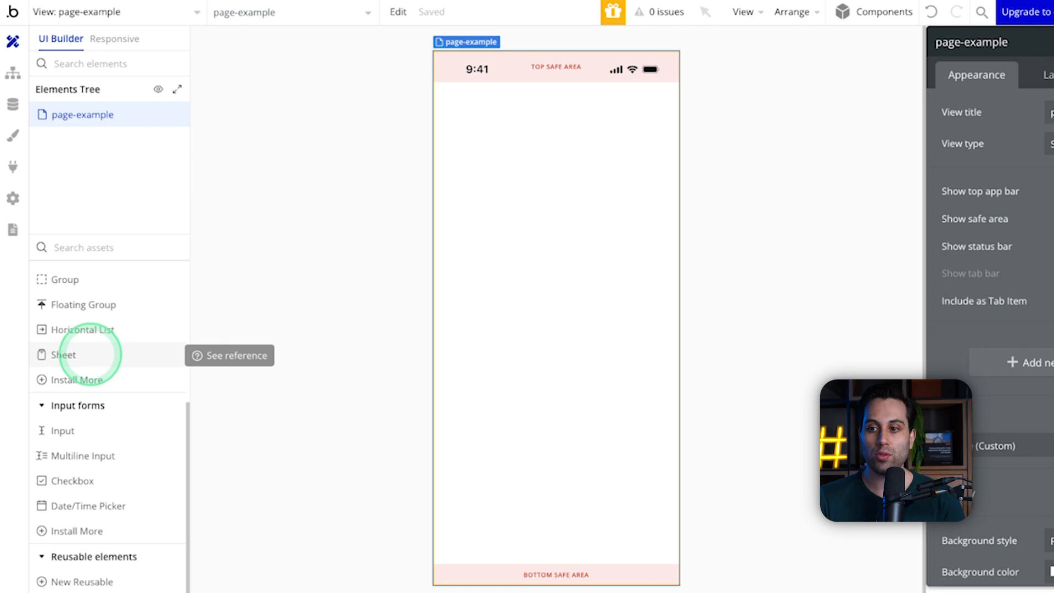
pyautogui.moveTo(91, 332)
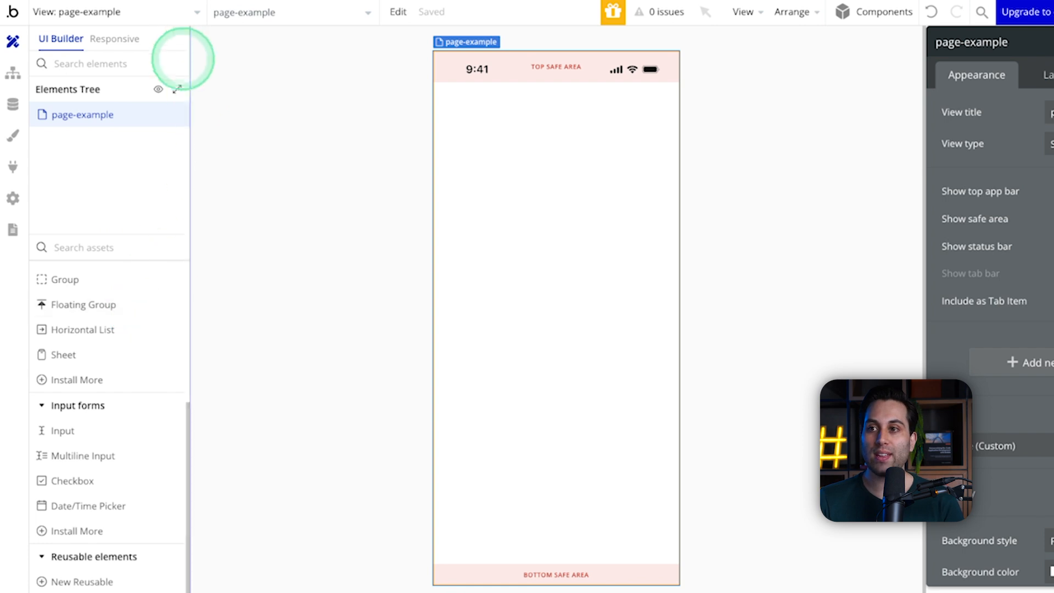
# Step: Open the offline_banner reusable element from the list of views and pages
pyautogui.click(171, 12)
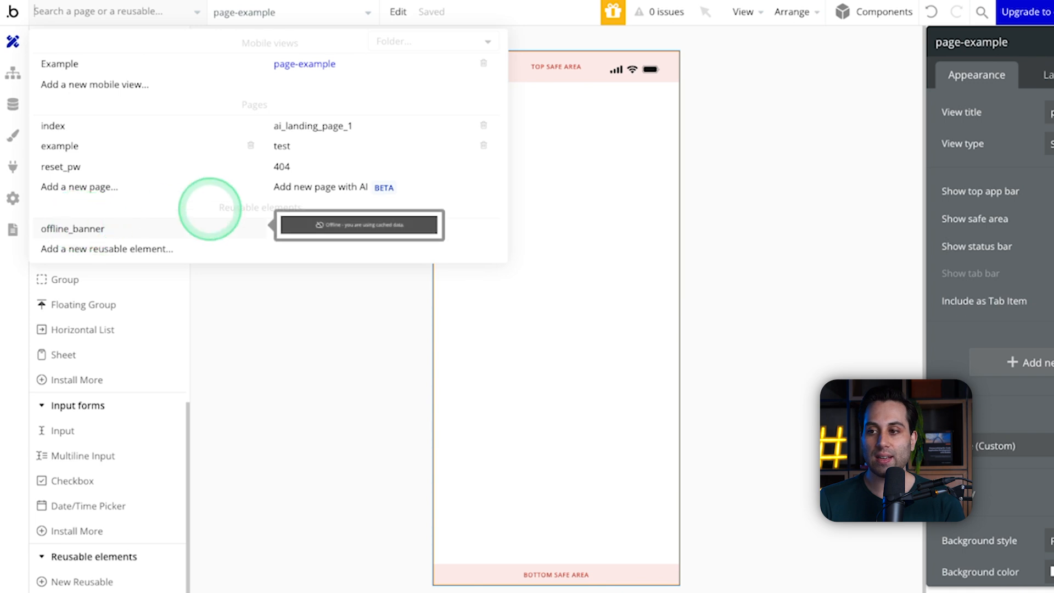
pyautogui.click(71, 229)
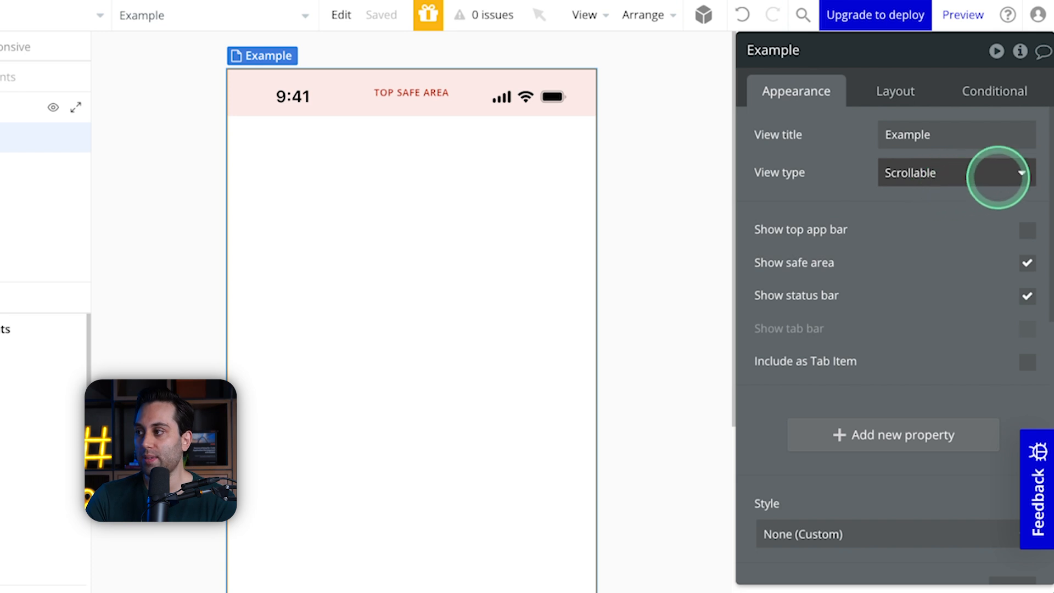
# Step: Review the Example view's available view types and preview its top app bar on and off
pyautogui.click(997, 176)
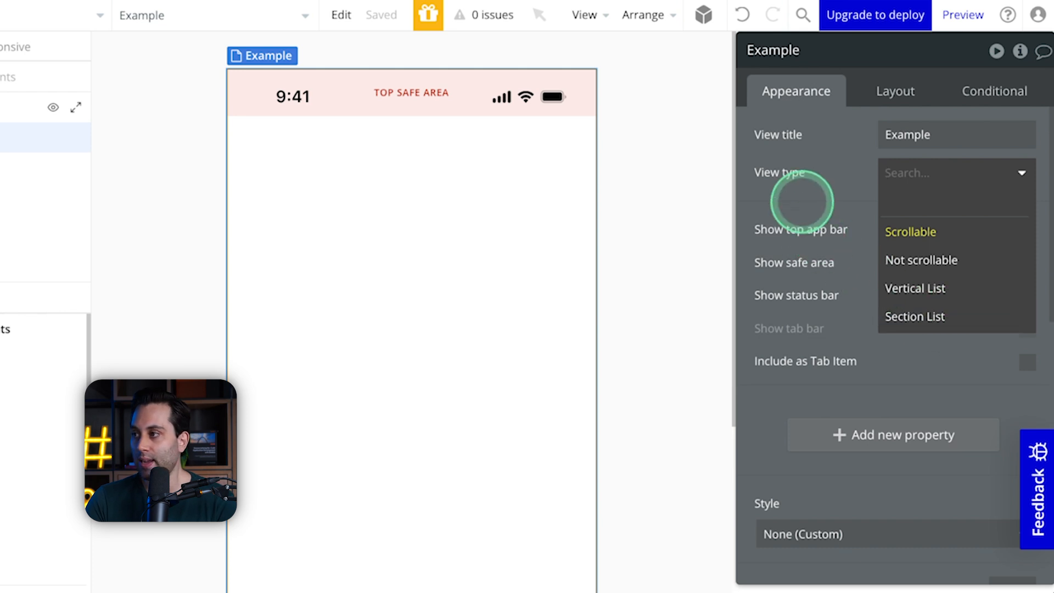
pyautogui.click(791, 207)
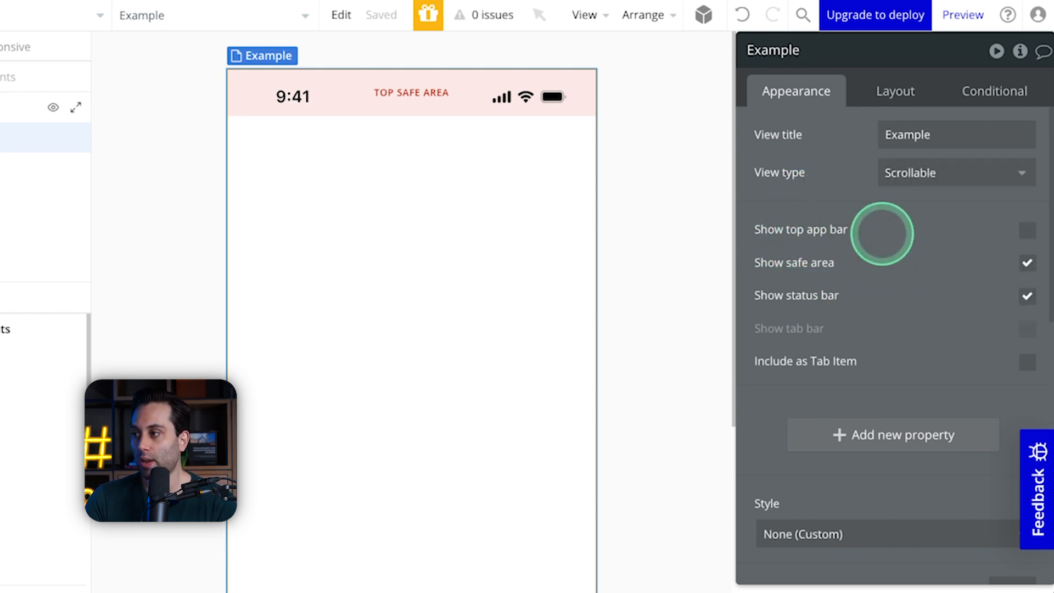
pyautogui.click(1027, 230)
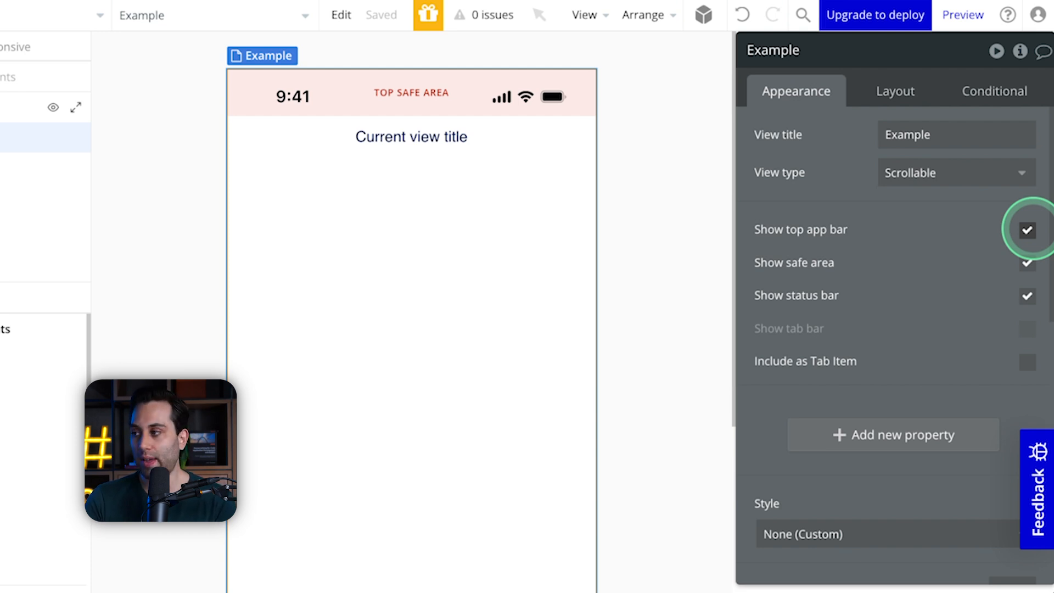
pyautogui.click(1027, 230)
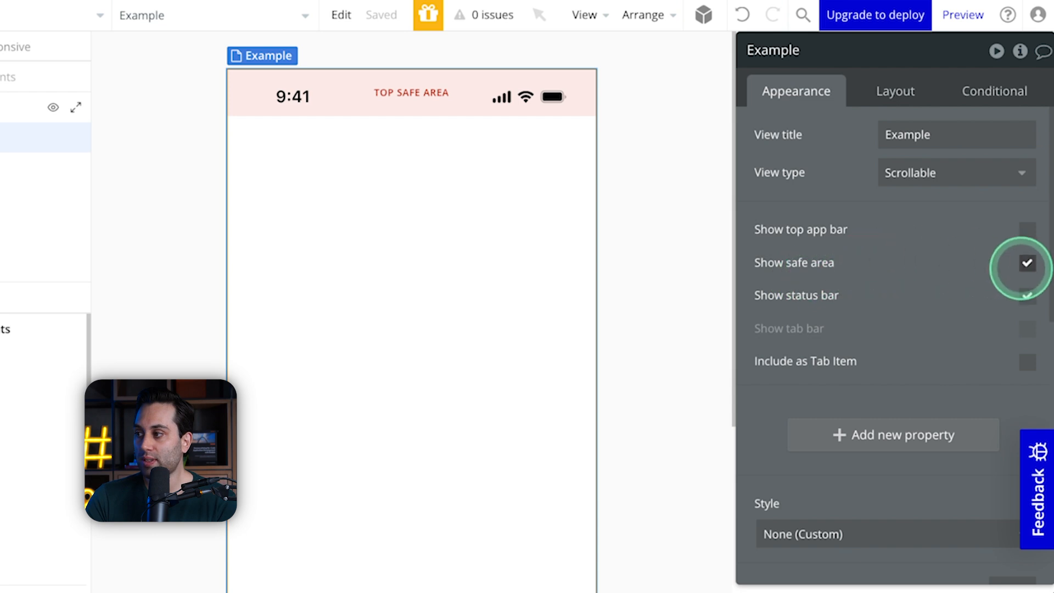
# Step: Hide and restore the Example view's safe area and status bar to preview each combination
pyautogui.click(1027, 264)
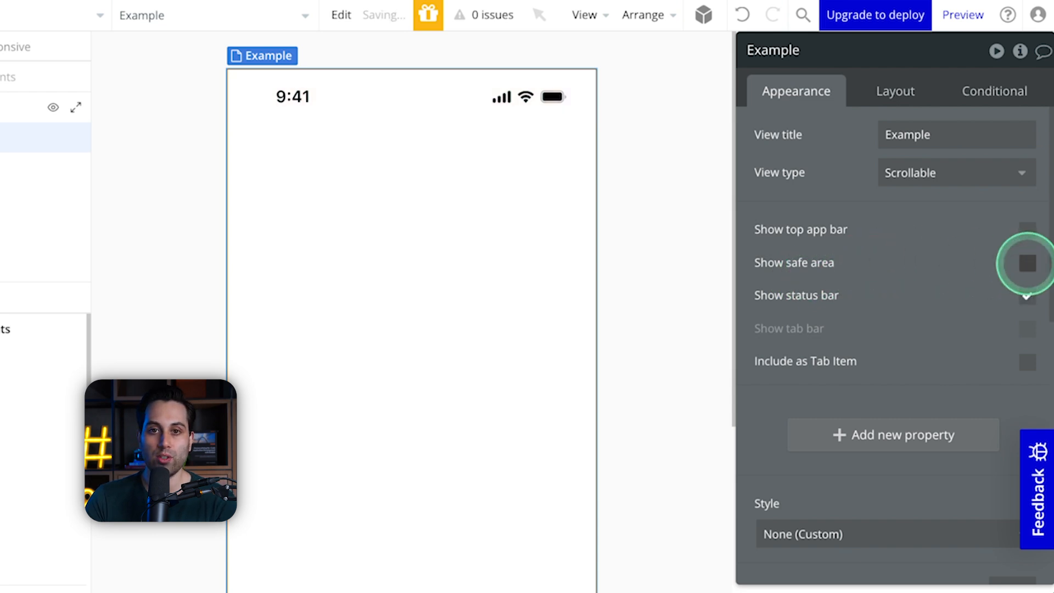
pyautogui.click(1027, 263)
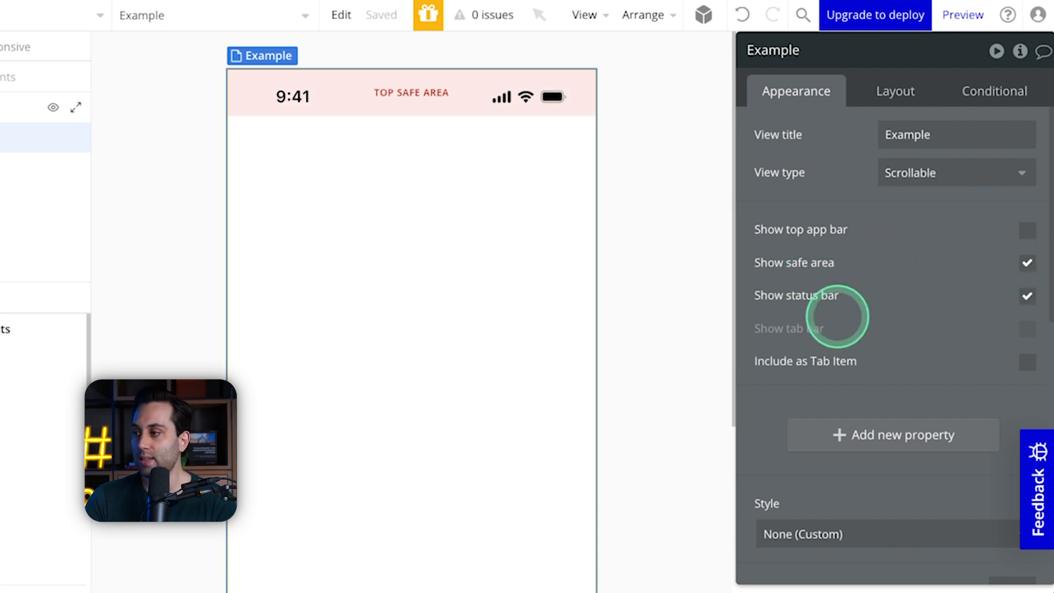
pyautogui.click(1024, 296)
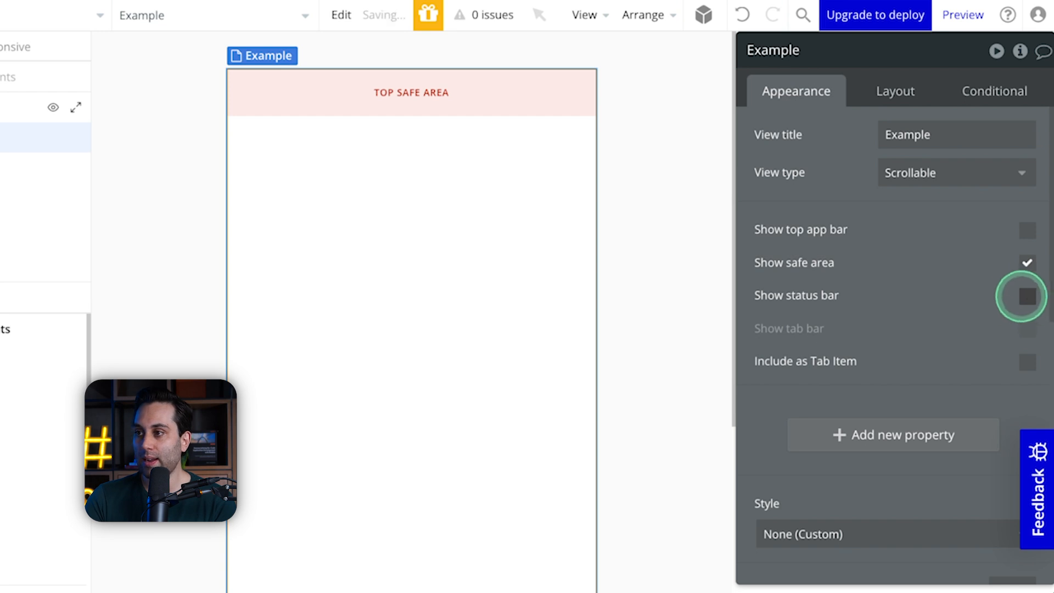
pyautogui.click(1025, 296)
pyautogui.click(1025, 296)
pyautogui.click(1028, 263)
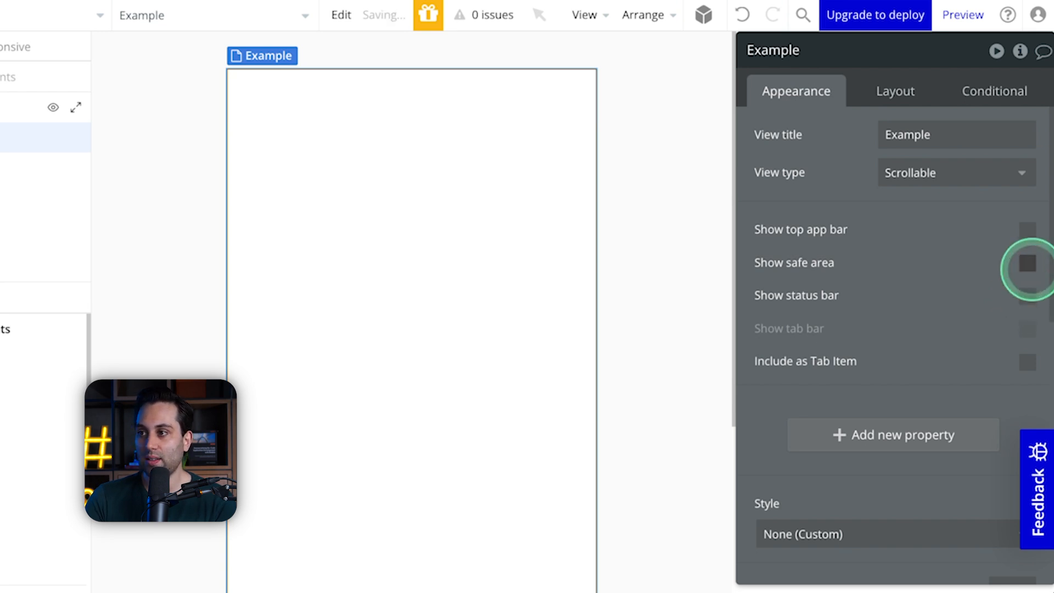
pyautogui.click(1027, 264)
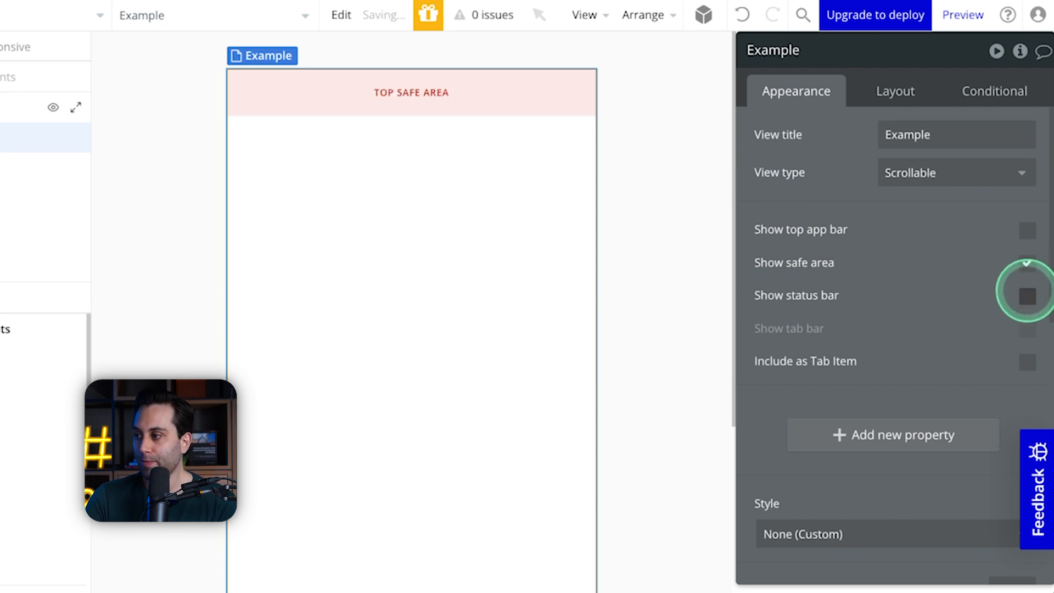
pyautogui.click(1025, 293)
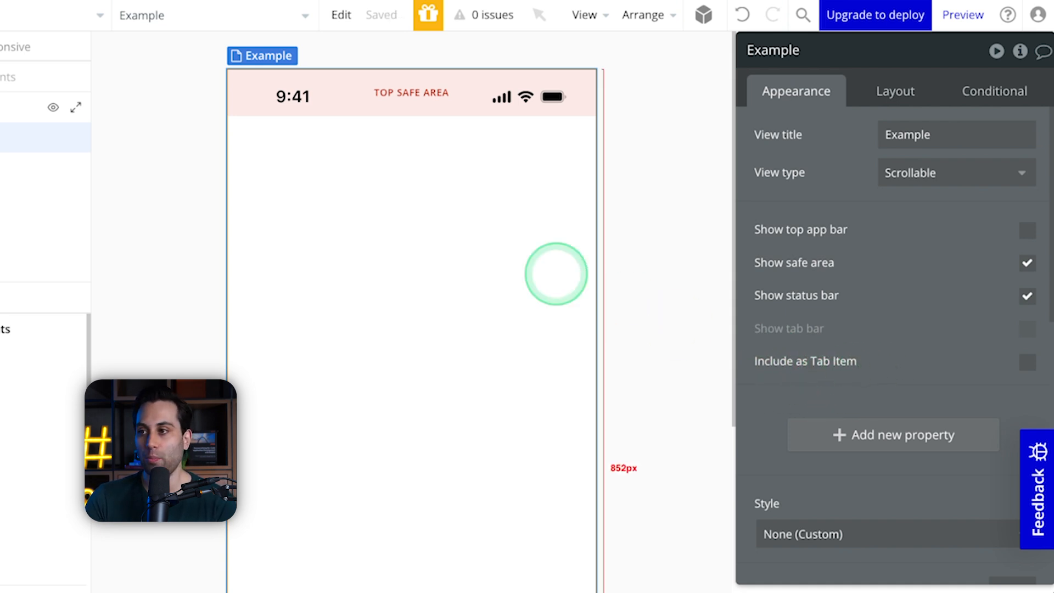
# Step: Include the Example view as a tab item and select its tab bar to show the tab items
pyautogui.scroll(-5, 509, 269)
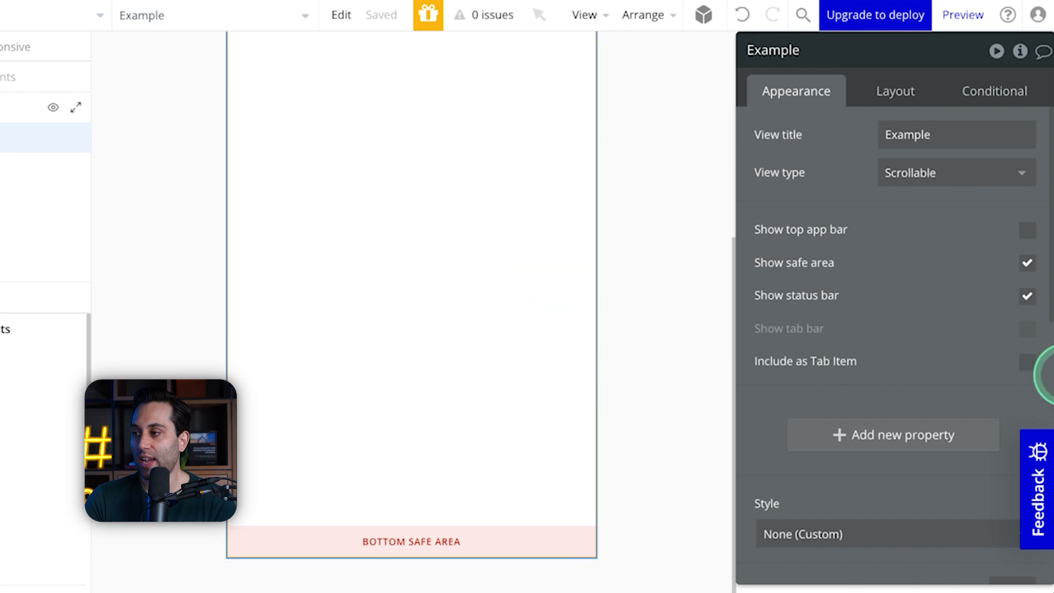
pyautogui.click(1027, 362)
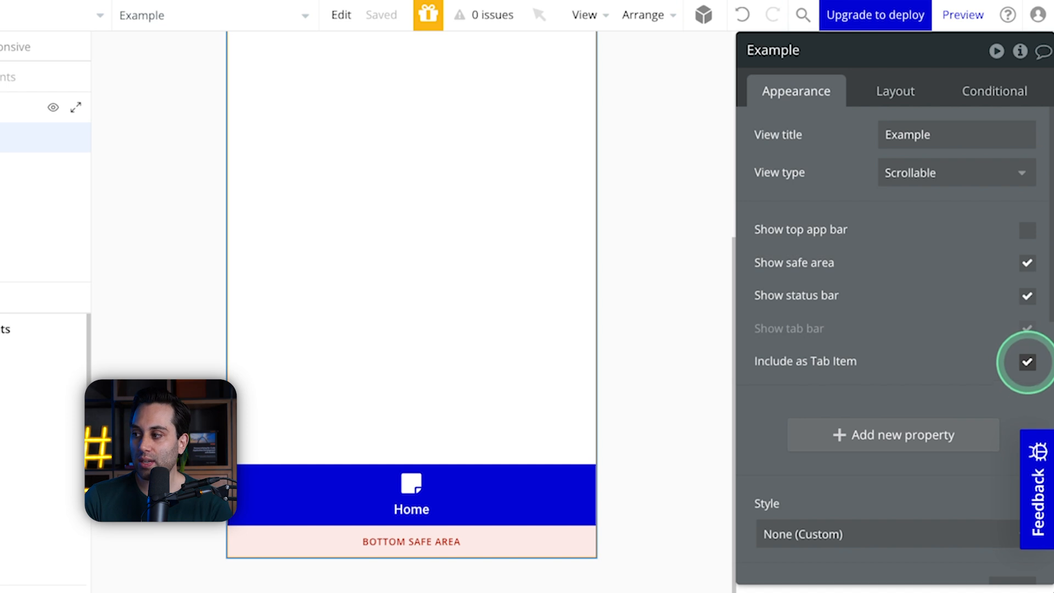
pyautogui.click(1027, 362)
pyautogui.click(1027, 362)
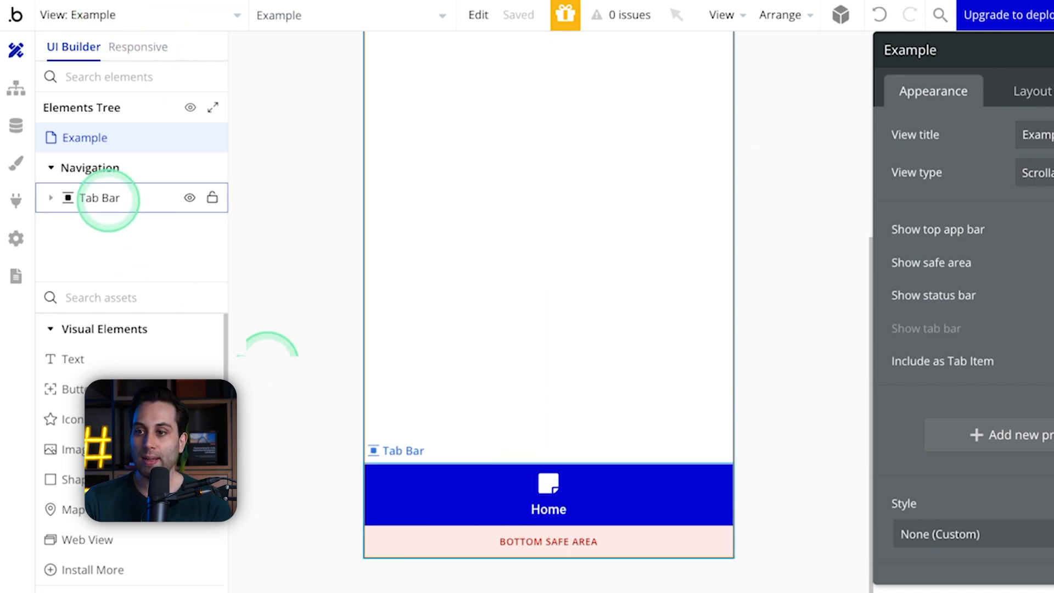
pyautogui.click(101, 197)
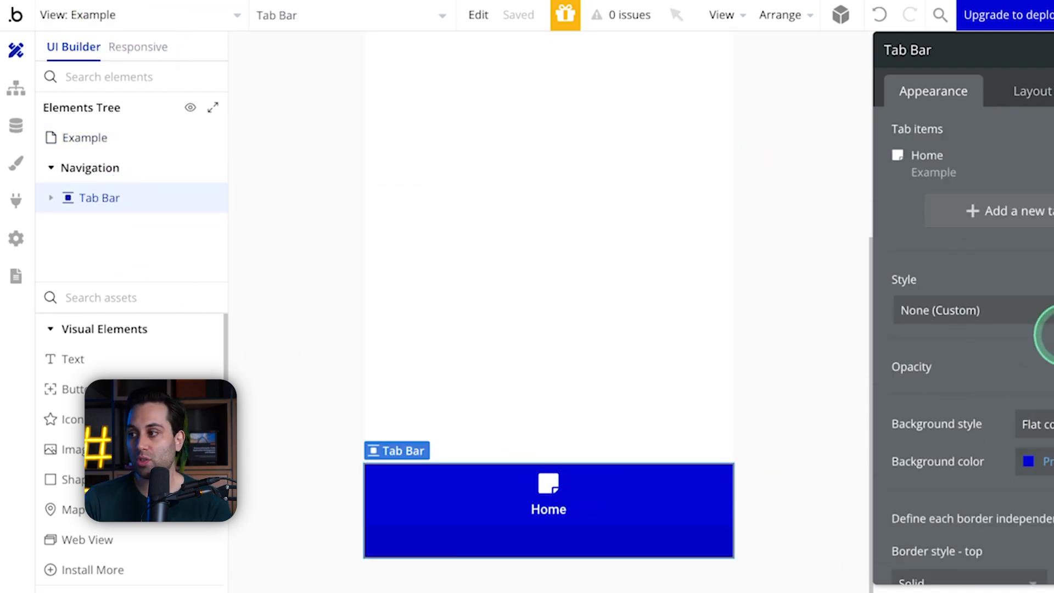
# Step: Switch to the page-example mobile view and include it as a tab item
pyautogui.click(152, 11)
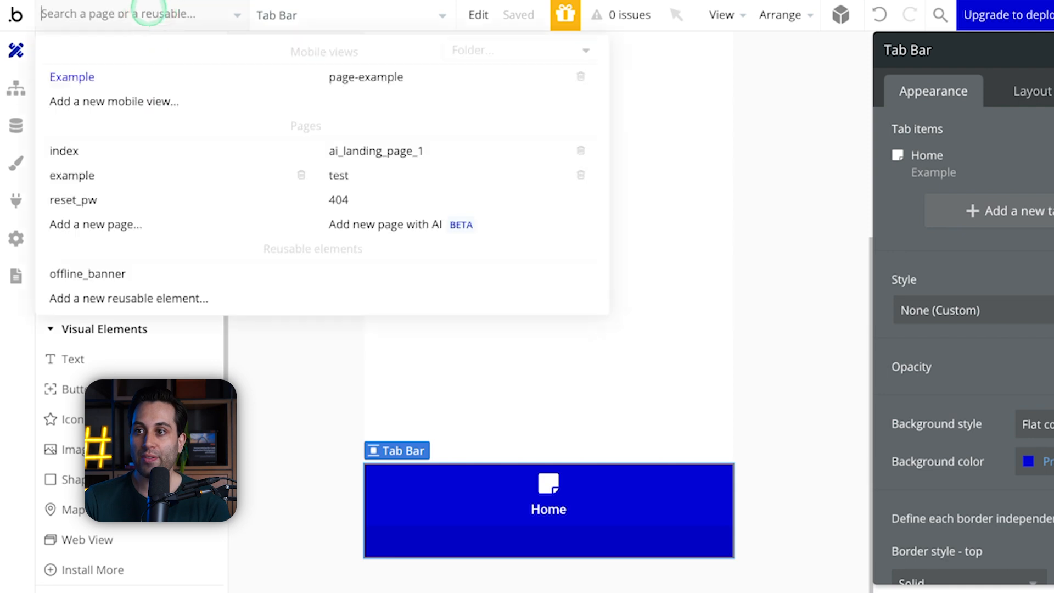
pyautogui.click(364, 77)
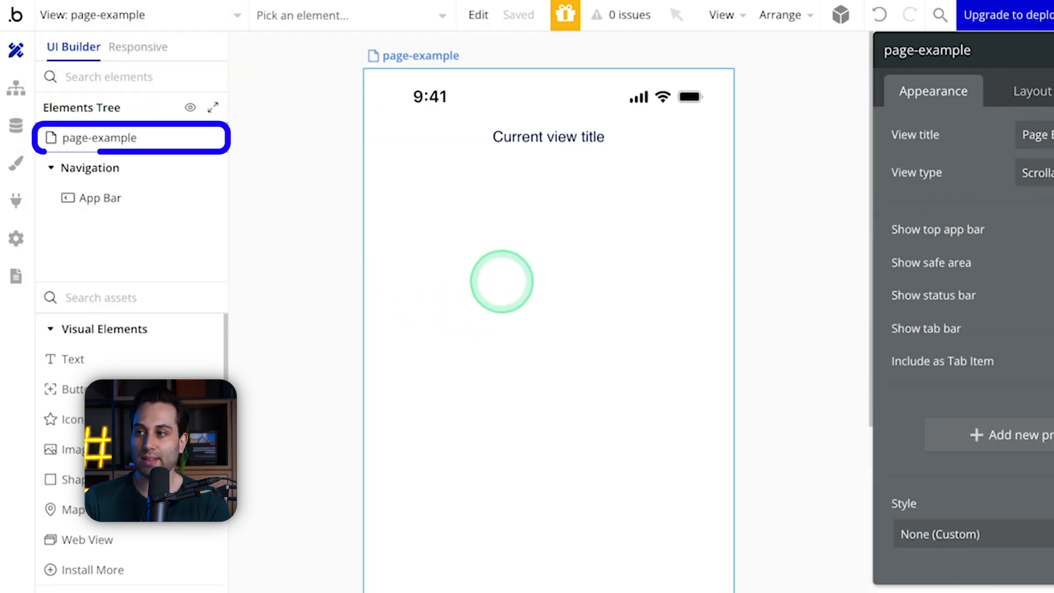
pyautogui.click(488, 248)
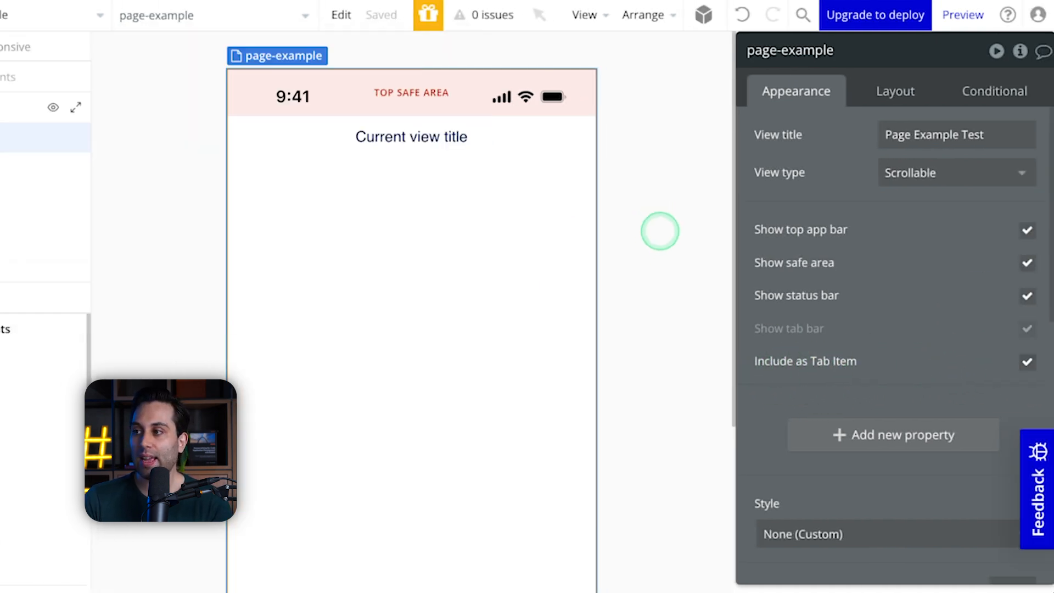
# Step: Return to the Example mobile view and check the tab items in its tab bar
pyautogui.click(54, 15)
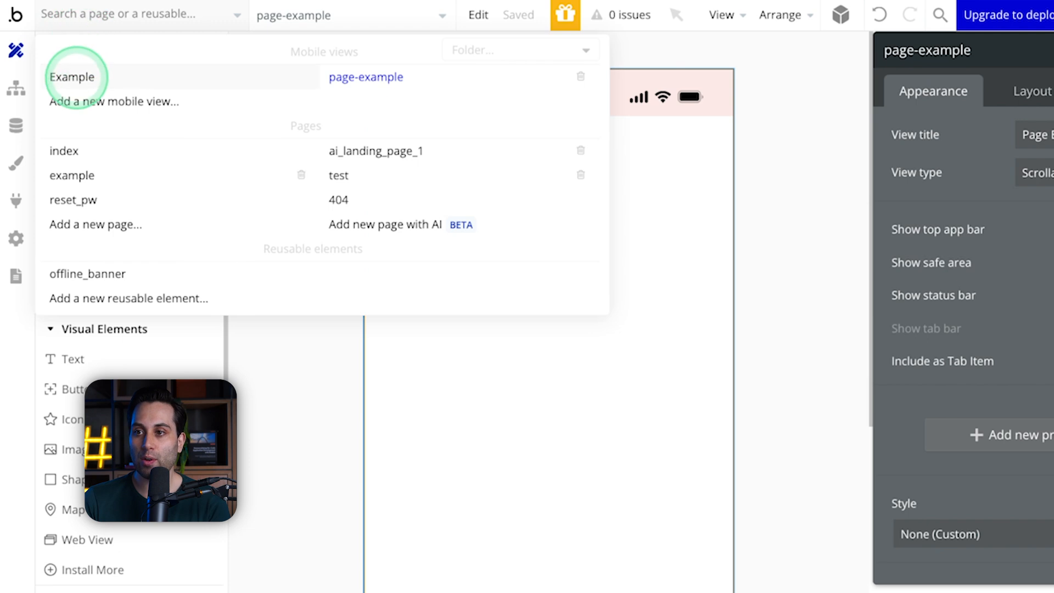
pyautogui.click(77, 77)
pyautogui.scroll(-5, 547, 250)
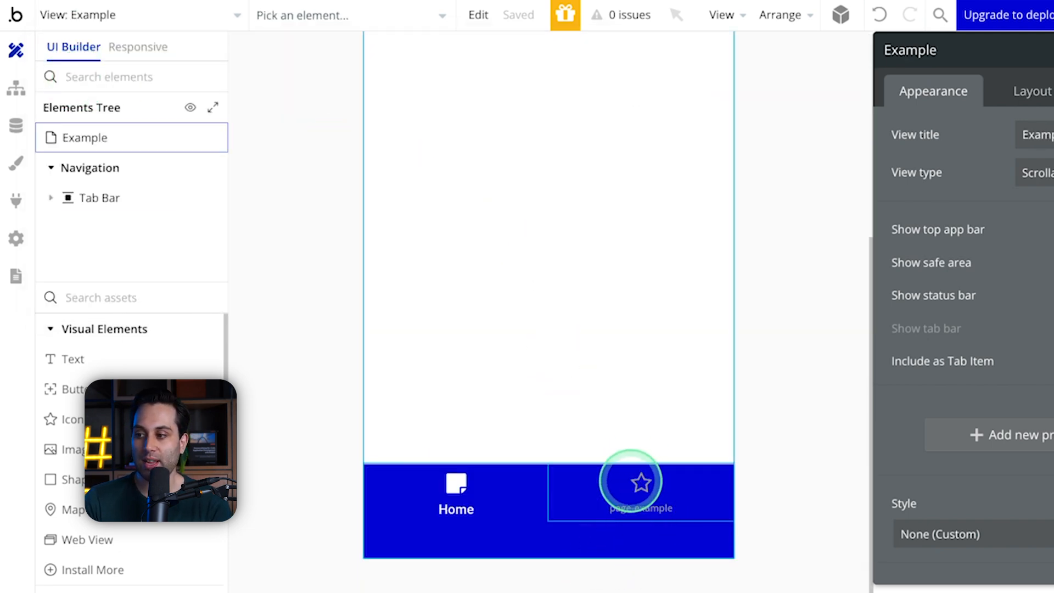
# Step: Try adding a new tab item to the tab bar with Tablet as its active icon, and check the available target views
pyautogui.click(632, 501)
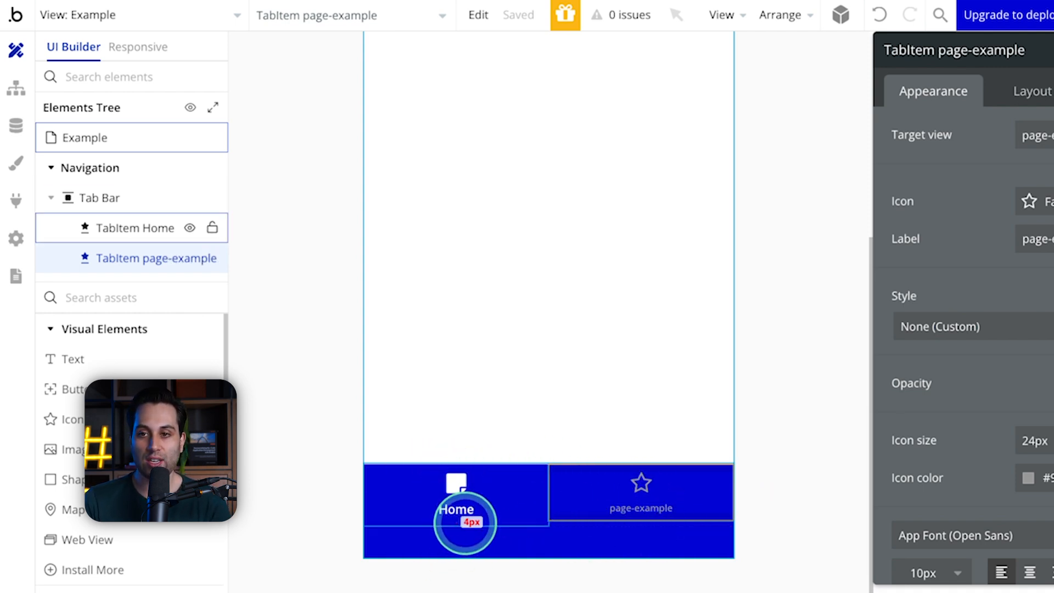
pyautogui.click(101, 199)
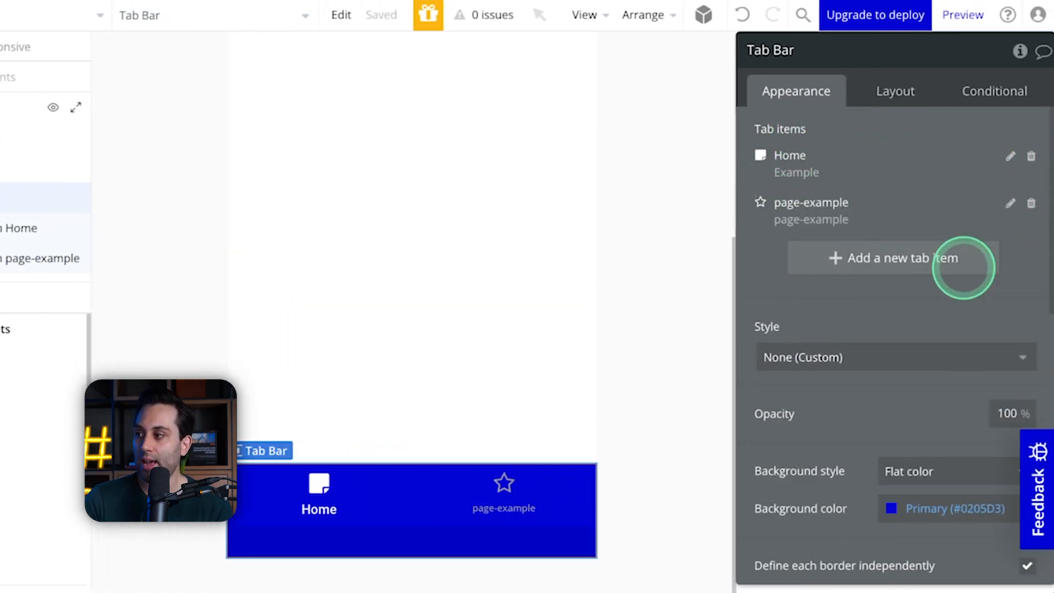
pyautogui.click(963, 268)
pyautogui.click(535, 186)
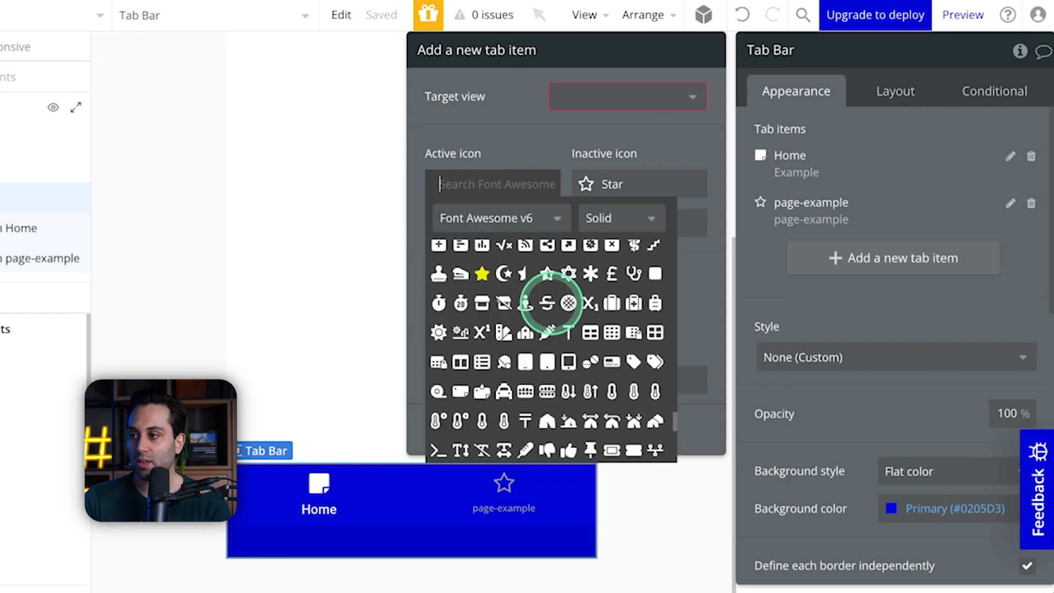
pyautogui.click(526, 363)
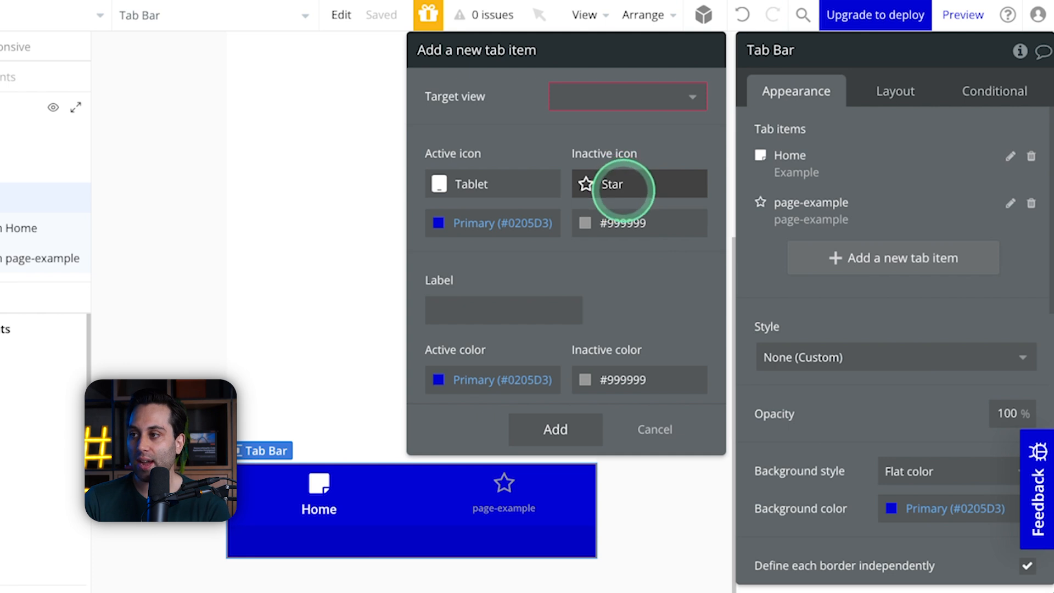
pyautogui.click(600, 97)
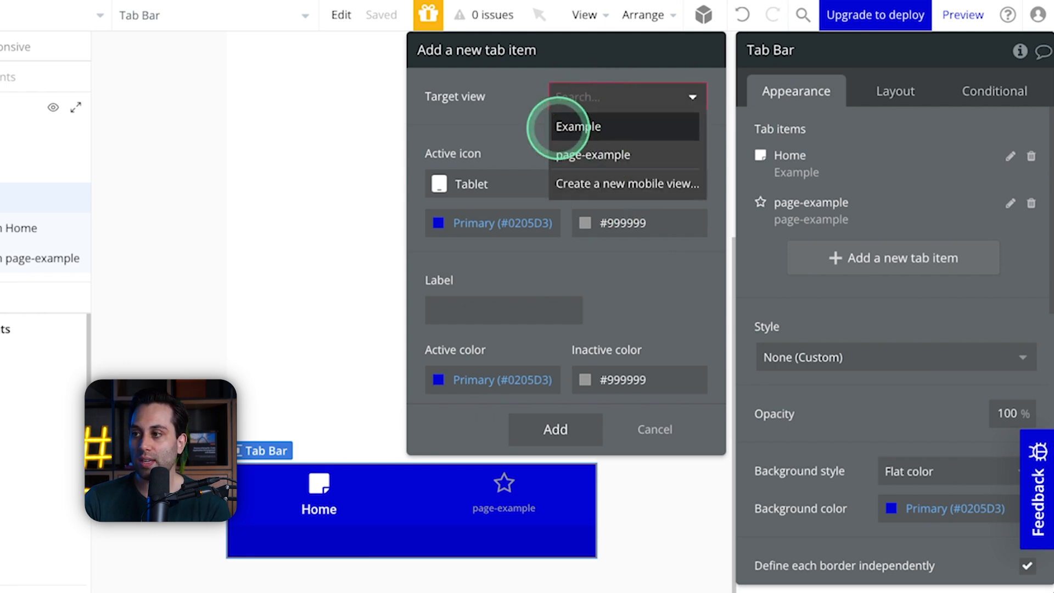
pyautogui.click(473, 116)
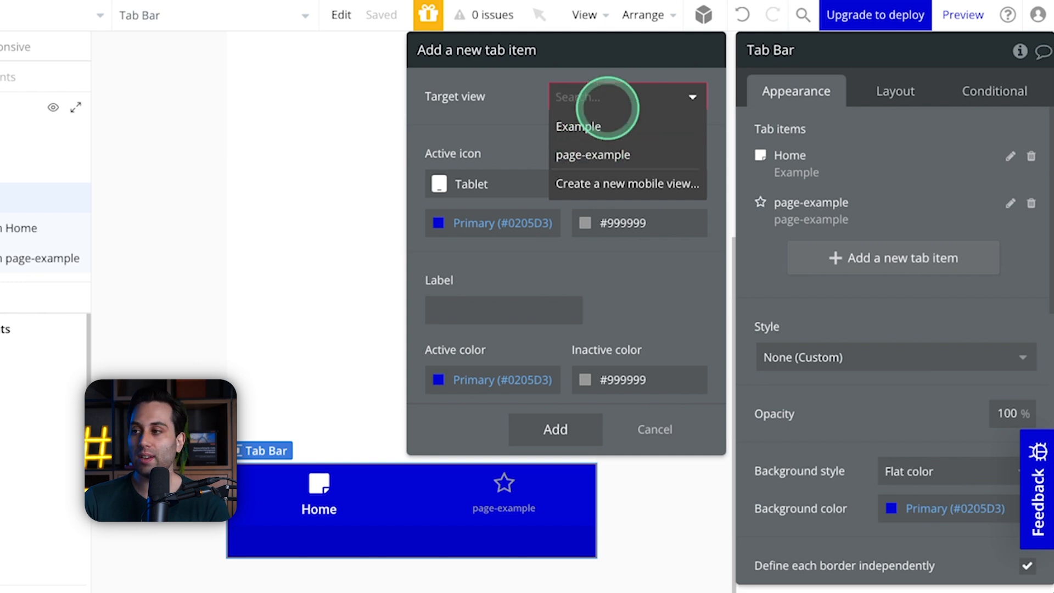
pyautogui.click(519, 140)
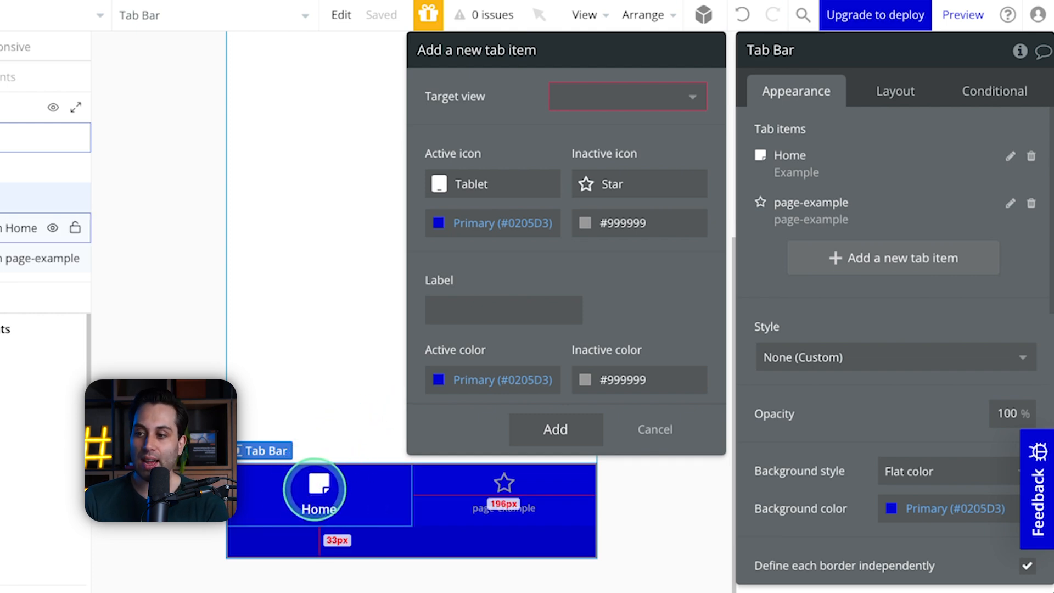
# Step: Inspect the Home and page-example tab items, checking the page-example item's label, styling and condition for when it is selected
pyautogui.click(315, 489)
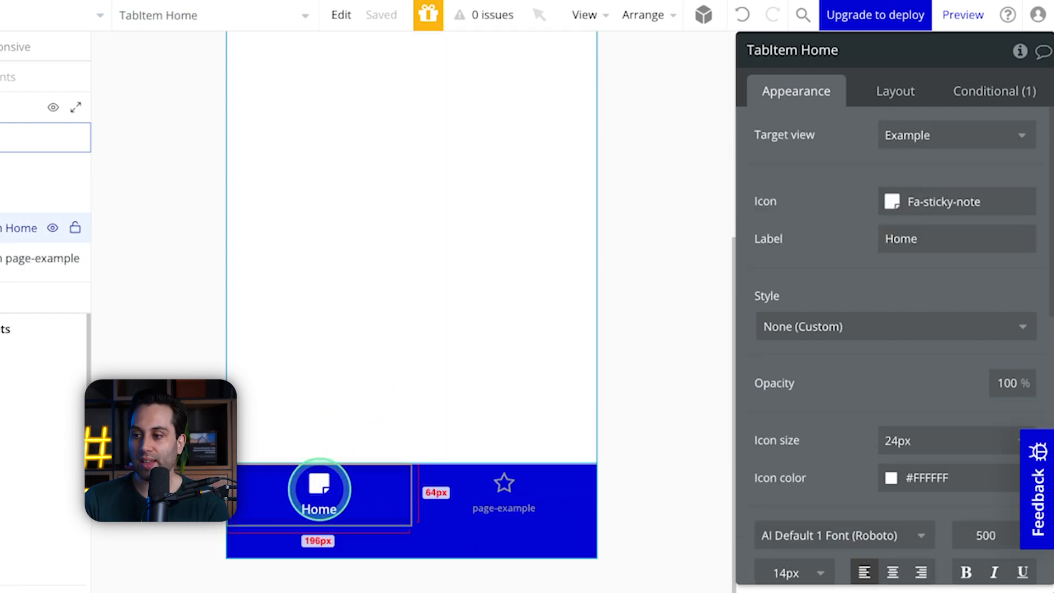
pyautogui.click(504, 494)
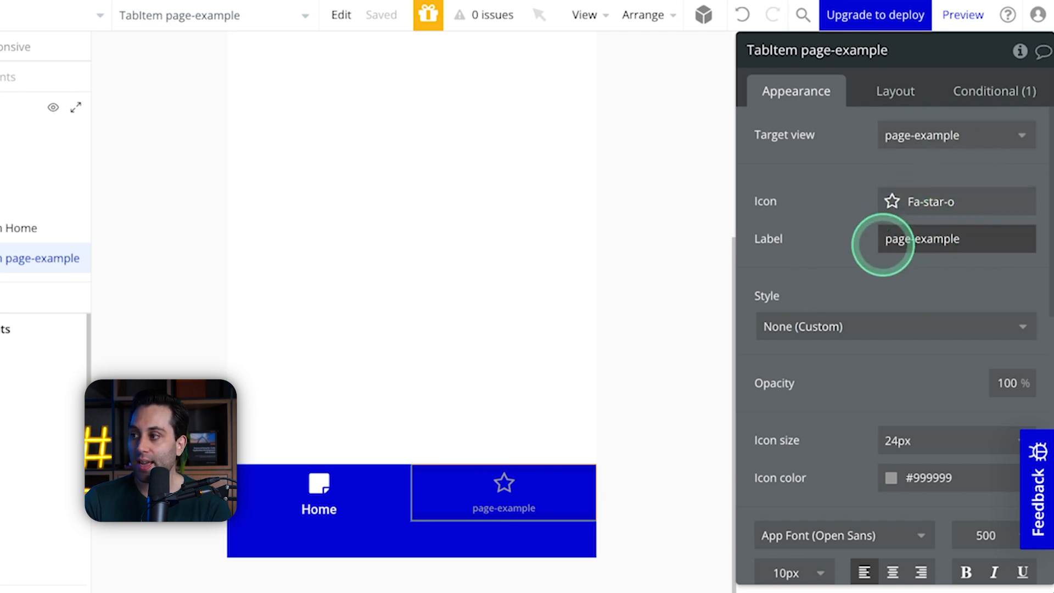
pyautogui.click(993, 238)
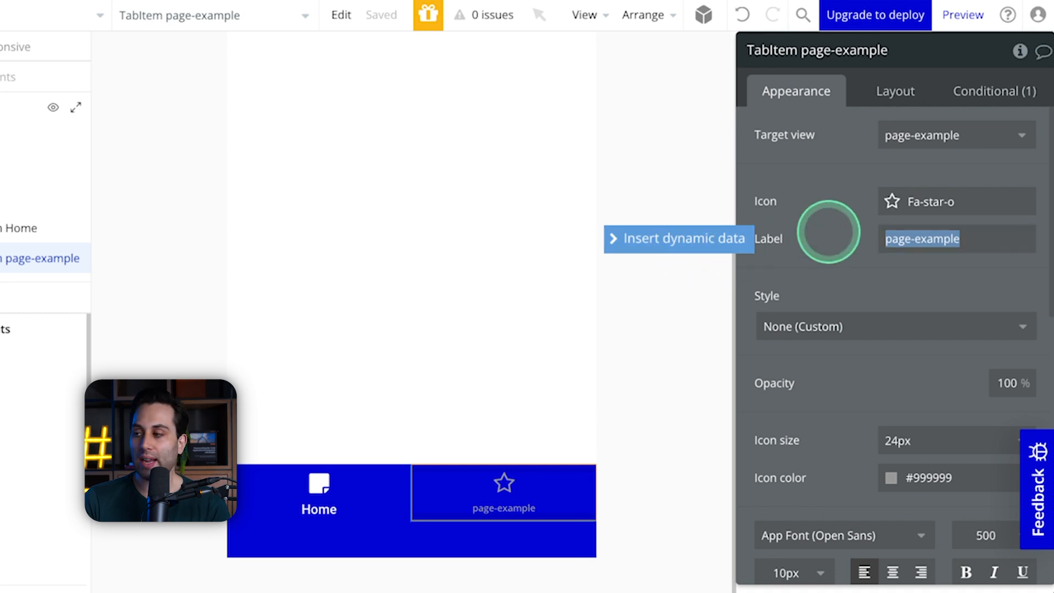
pyautogui.scroll(-3, 841, 316)
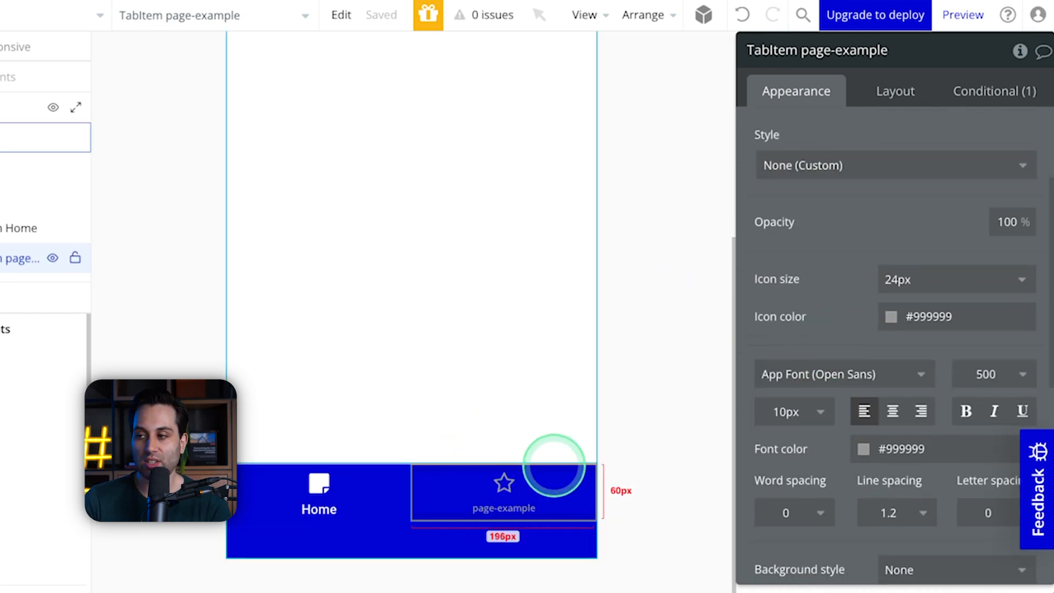
pyautogui.scroll(3, 911, 160)
pyautogui.click(995, 94)
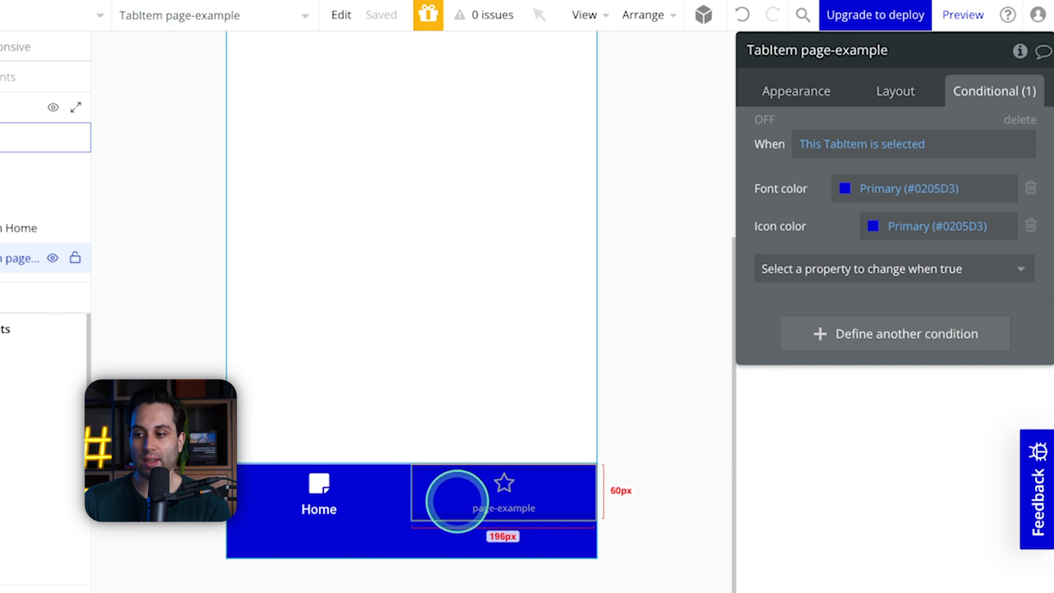
# Step: Exclude the Example view from the tab items while showing its tab bar and top app bar
pyautogui.click(417, 407)
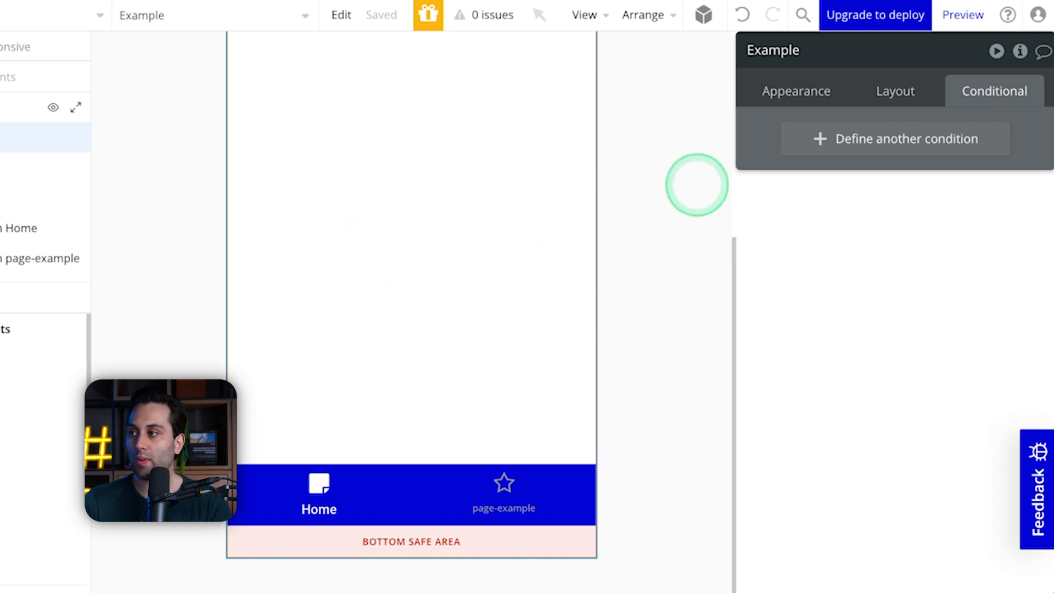
pyautogui.click(796, 90)
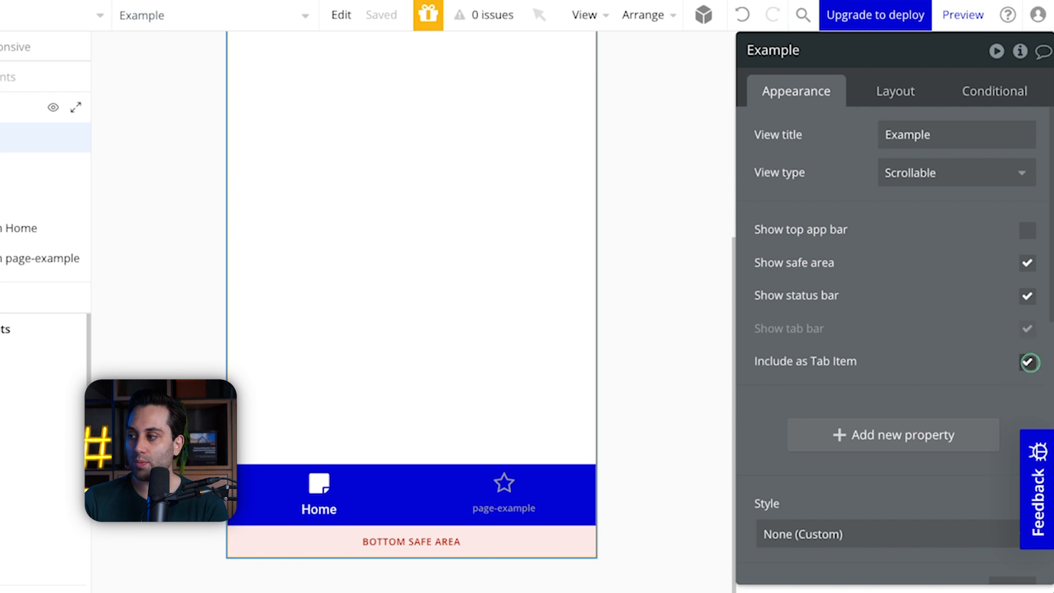
pyautogui.click(1028, 362)
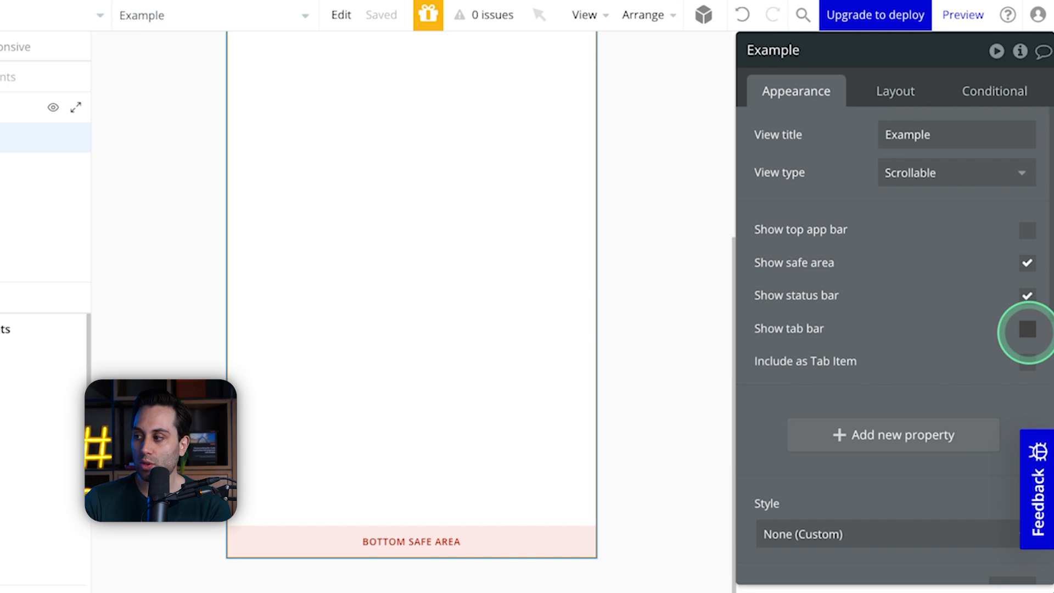
pyautogui.click(1027, 330)
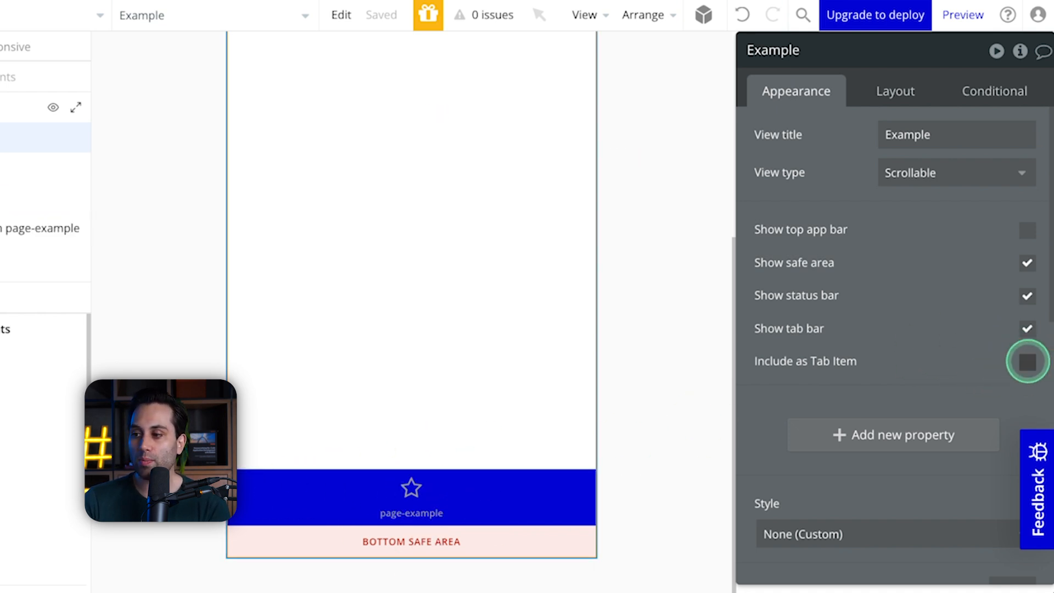
pyautogui.click(1028, 362)
pyautogui.click(1027, 361)
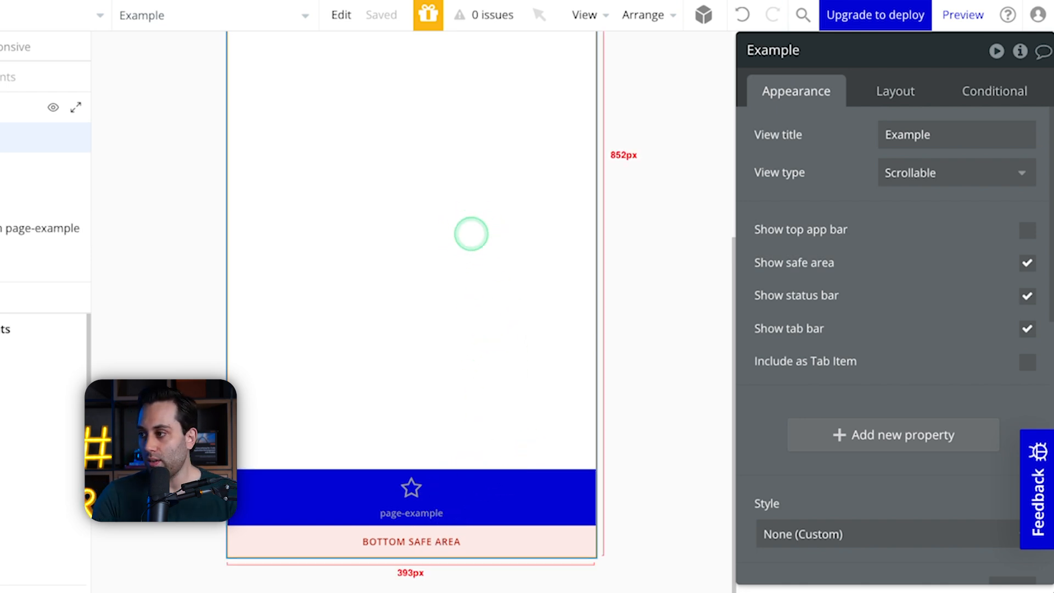
pyautogui.click(1025, 231)
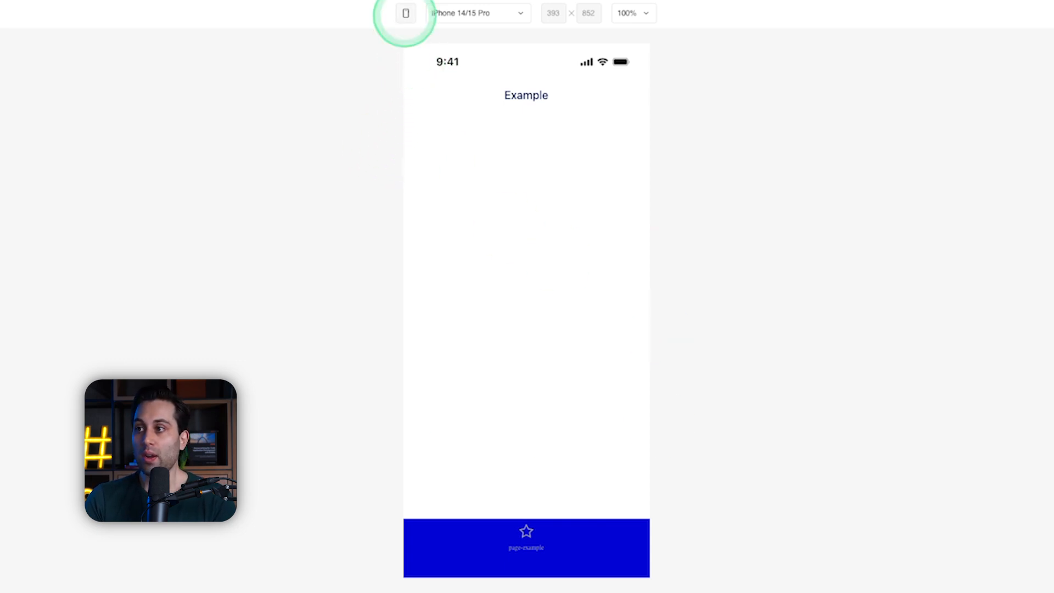
# Step: Toggle the device frame around the Example view's preview and leave it shown
pyautogui.click(406, 14)
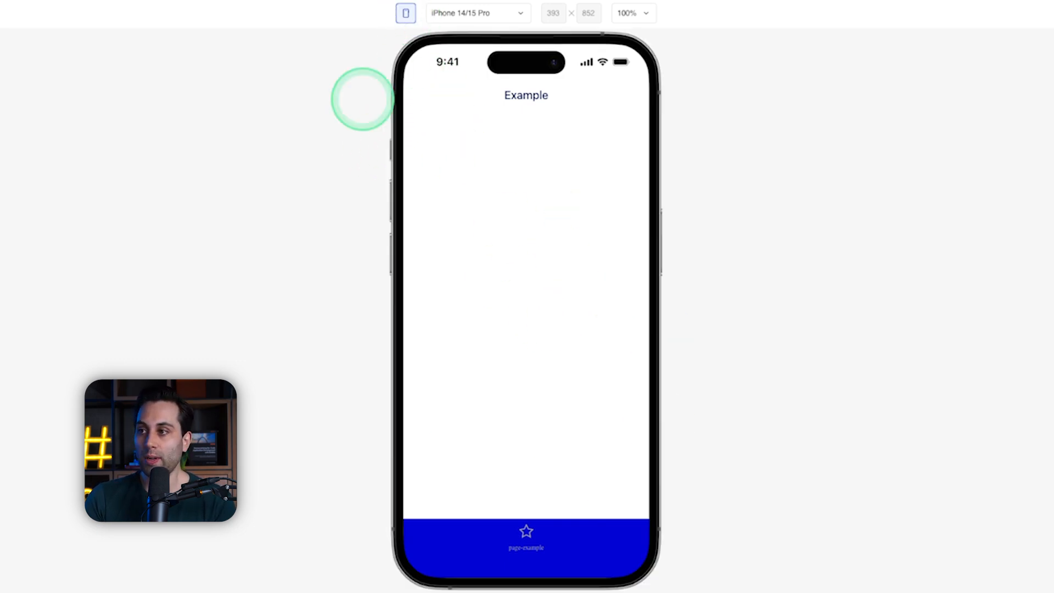
pyautogui.click(405, 14)
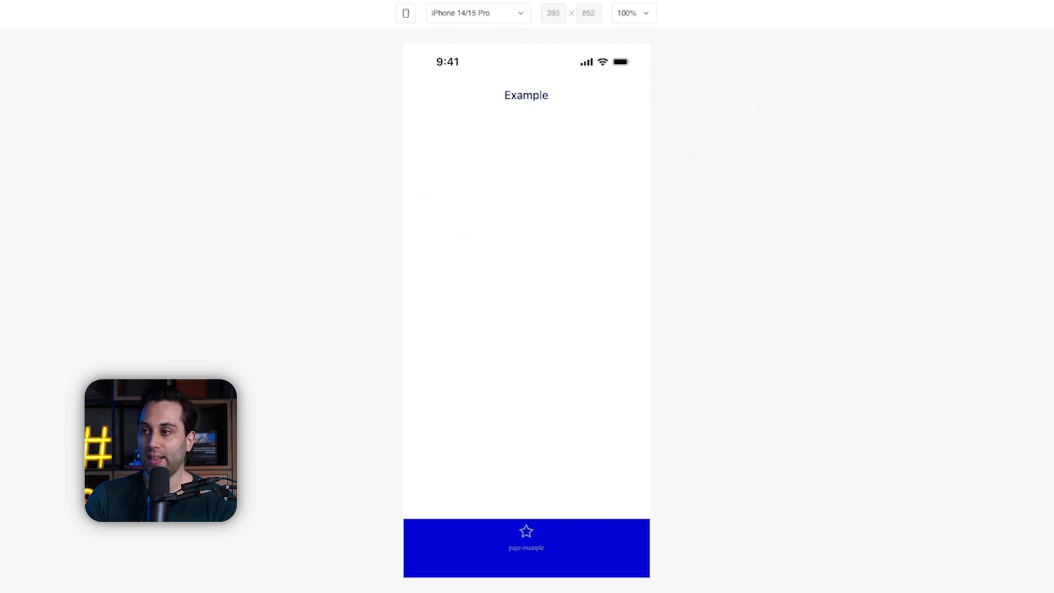
pyautogui.click(407, 14)
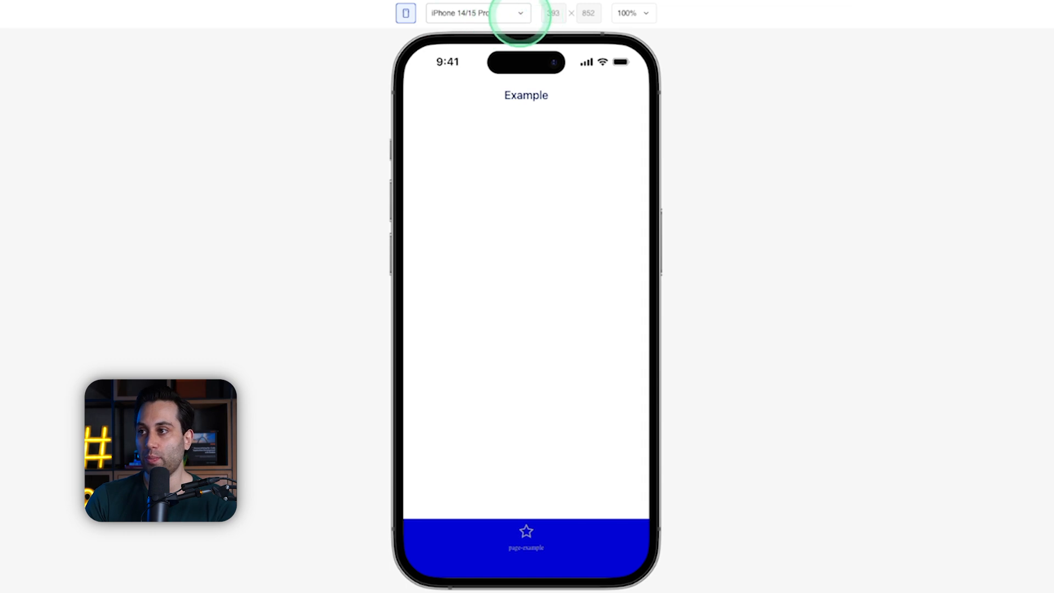
# Step: Preview the Example view on the iPhone 14/15 Pro Max, iPhone 13/14, iPhone 8 and iPhone SE
pyautogui.click(518, 13)
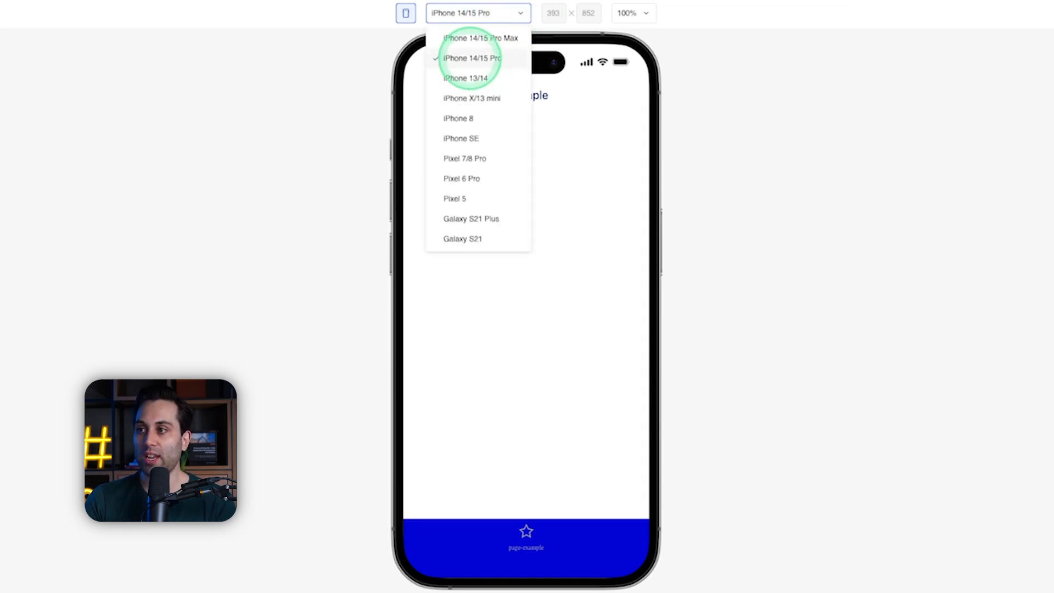
pyautogui.click(486, 39)
pyautogui.click(483, 14)
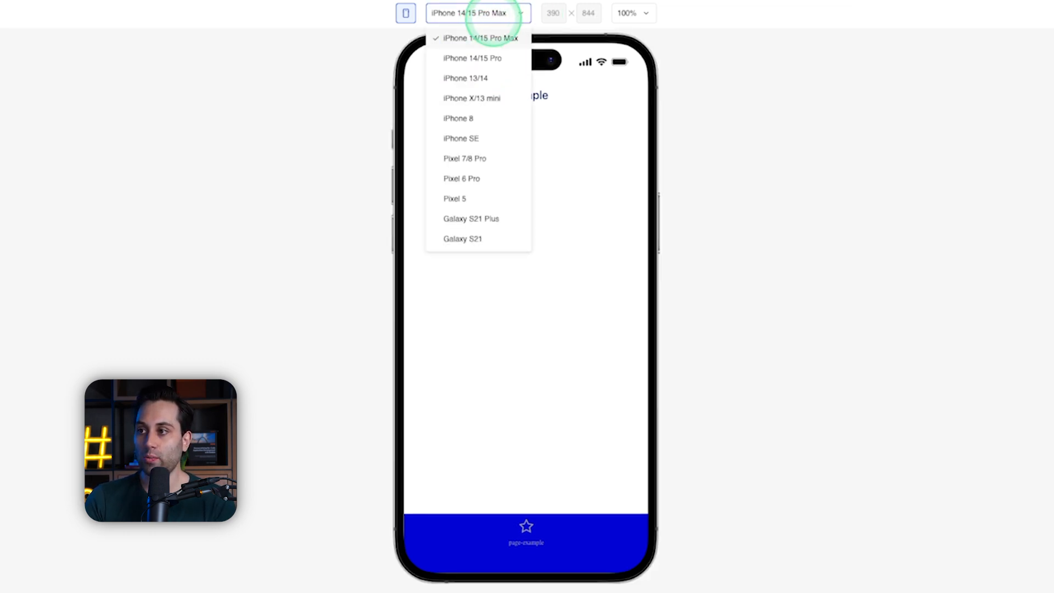
pyautogui.click(466, 78)
pyautogui.click(475, 13)
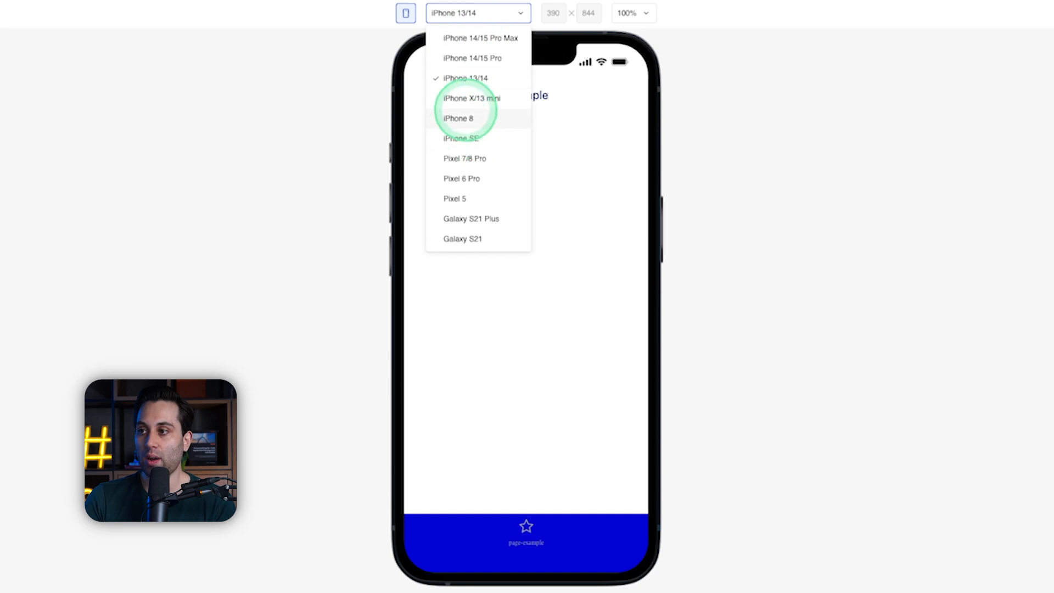
pyautogui.click(464, 119)
pyautogui.click(464, 14)
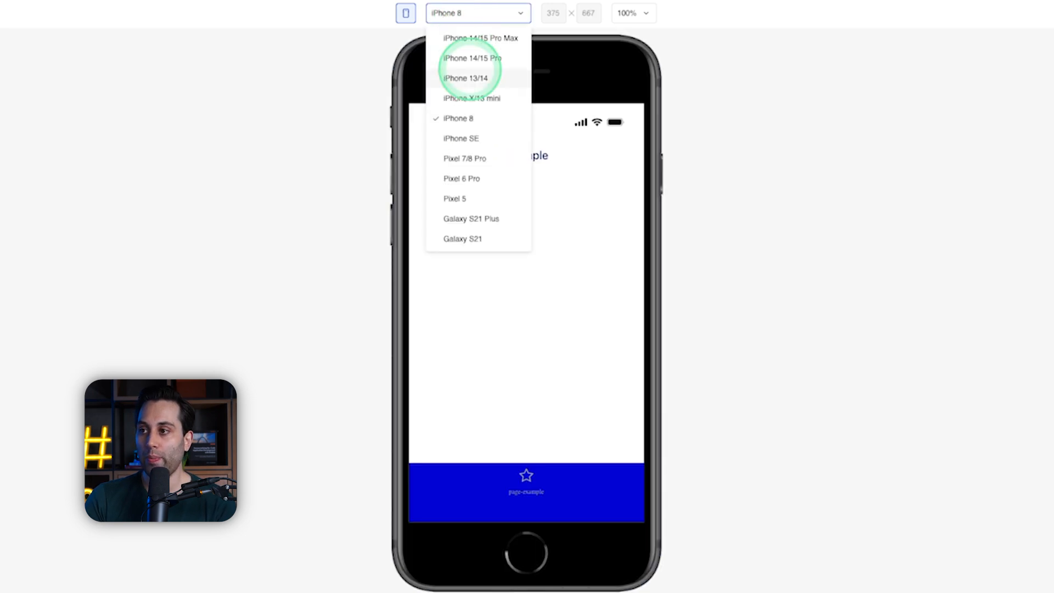
pyautogui.click(462, 138)
# Step: Preview the Example view on the Pixel 7/8 Pro, Pixel 6 Pro, Galaxy S21 Plus and Galaxy S21
pyautogui.click(488, 13)
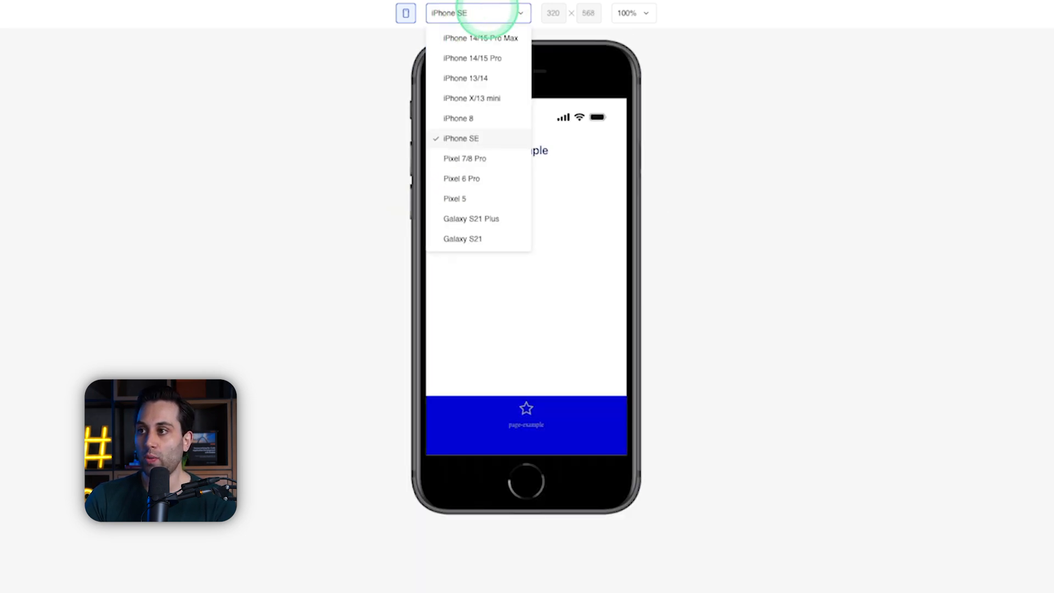
pyautogui.click(461, 158)
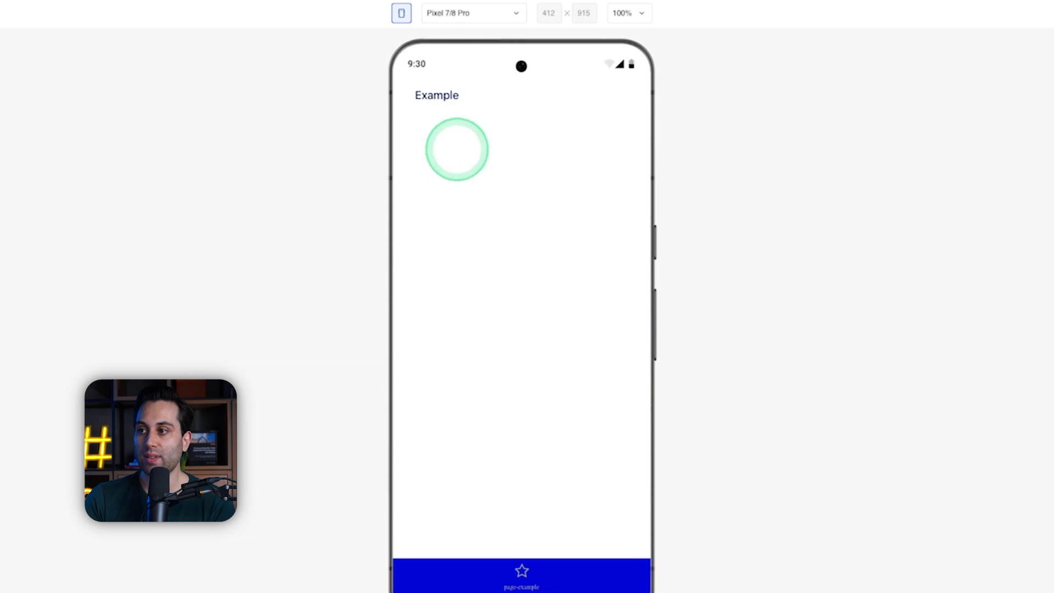
pyautogui.click(477, 14)
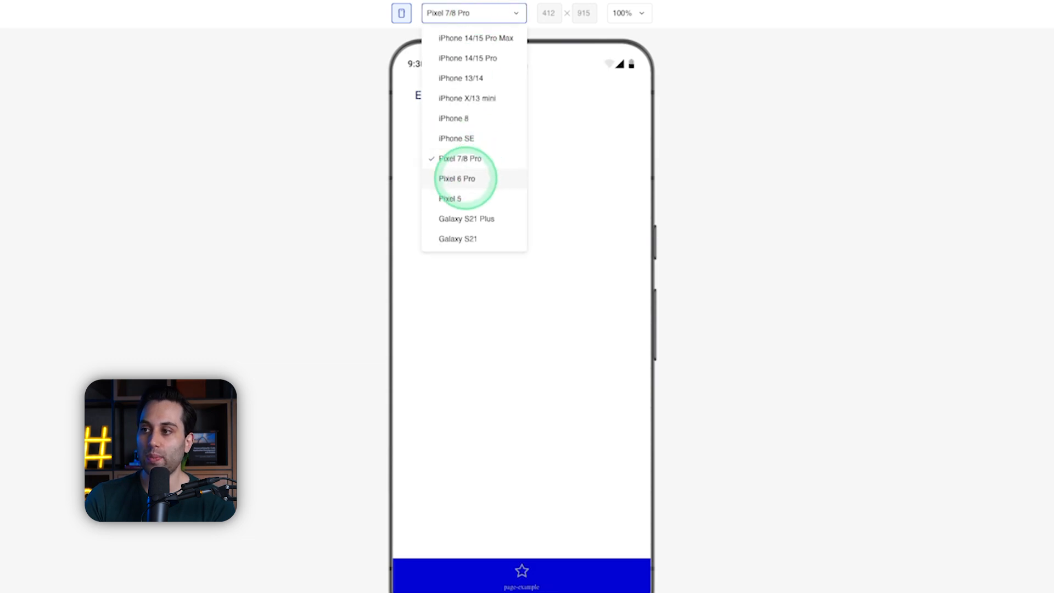
pyautogui.click(465, 178)
pyautogui.click(482, 13)
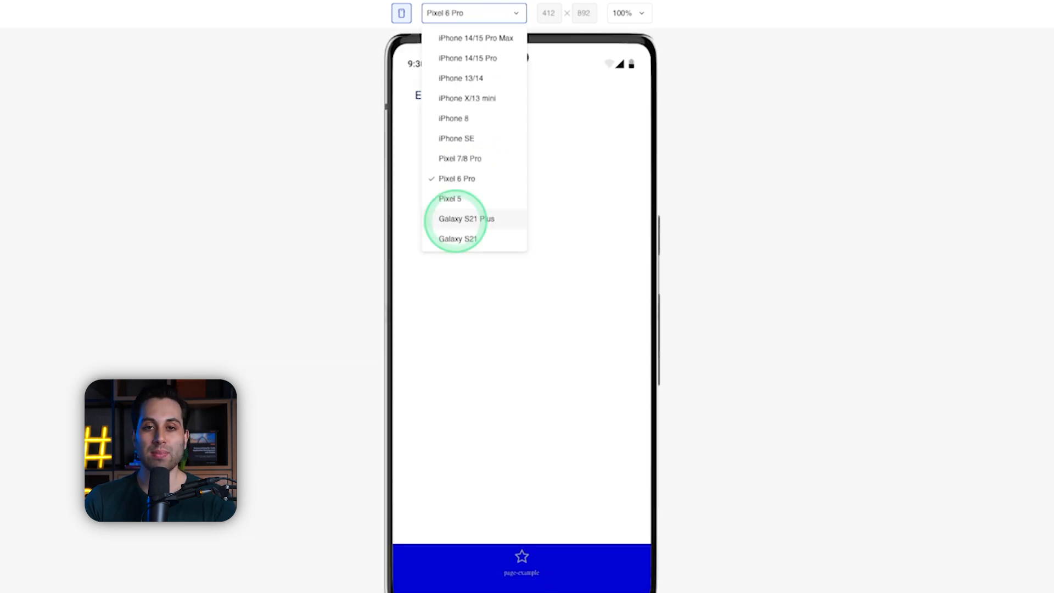
pyautogui.click(455, 218)
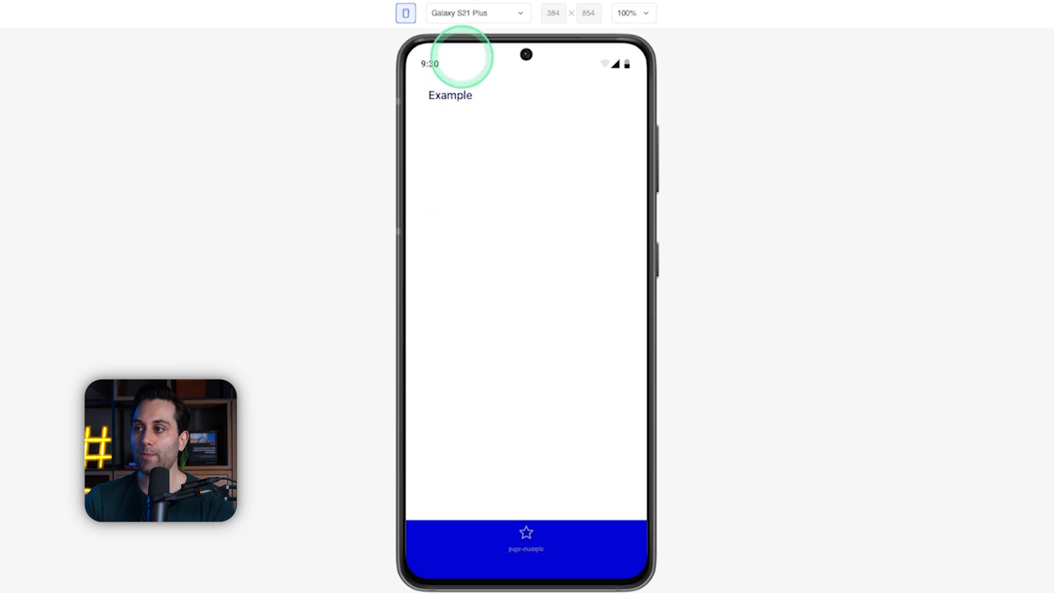
pyautogui.click(476, 13)
pyautogui.click(455, 239)
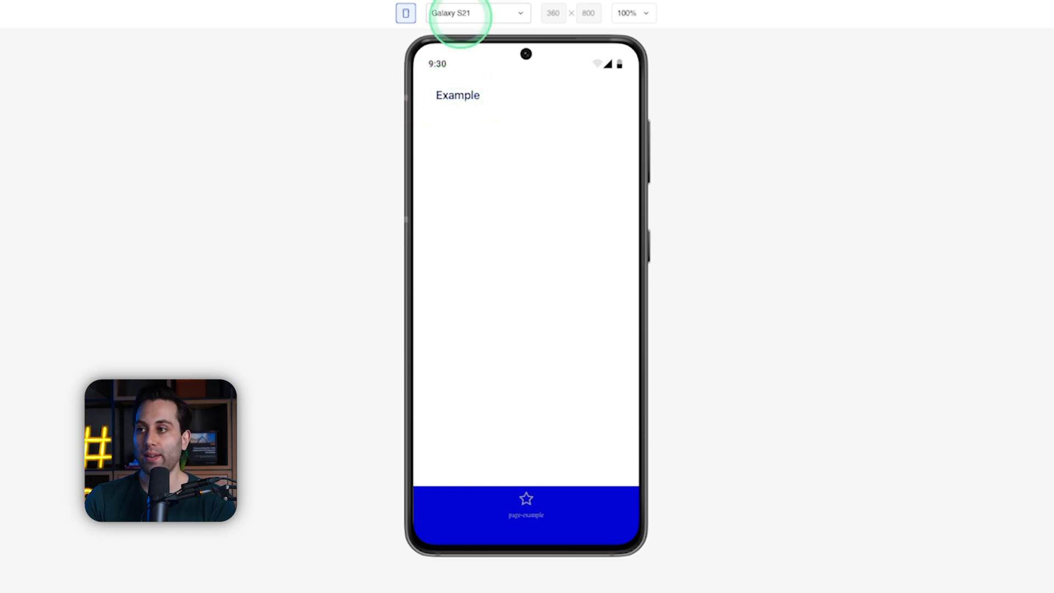
# Step: Set the preview device to iPhone 13/14, try 150% zoom and set the zoom to Fit to height
pyautogui.click(465, 13)
pyautogui.click(487, 78)
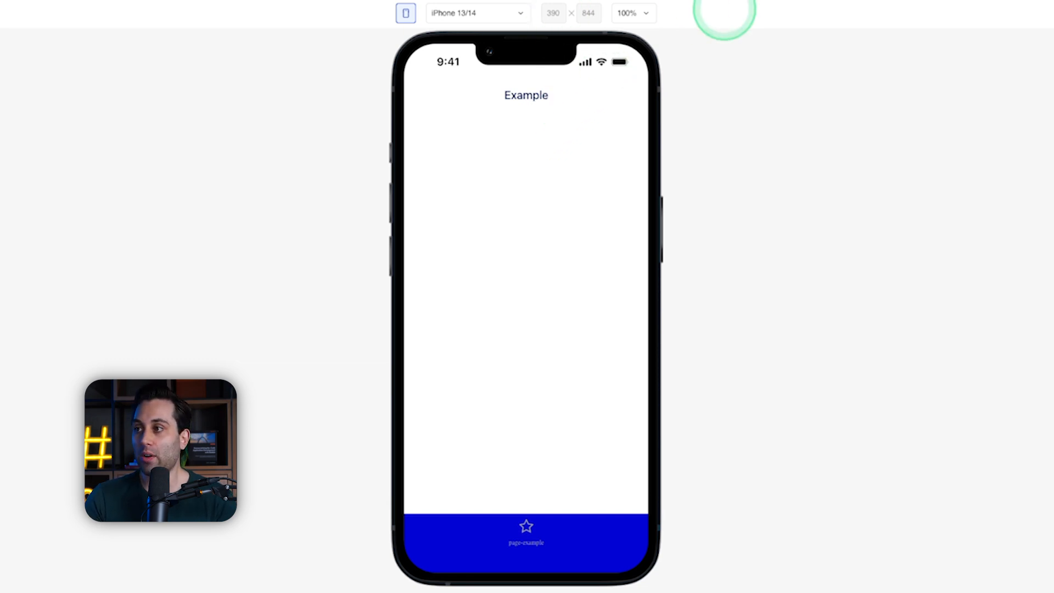
pyautogui.click(642, 16)
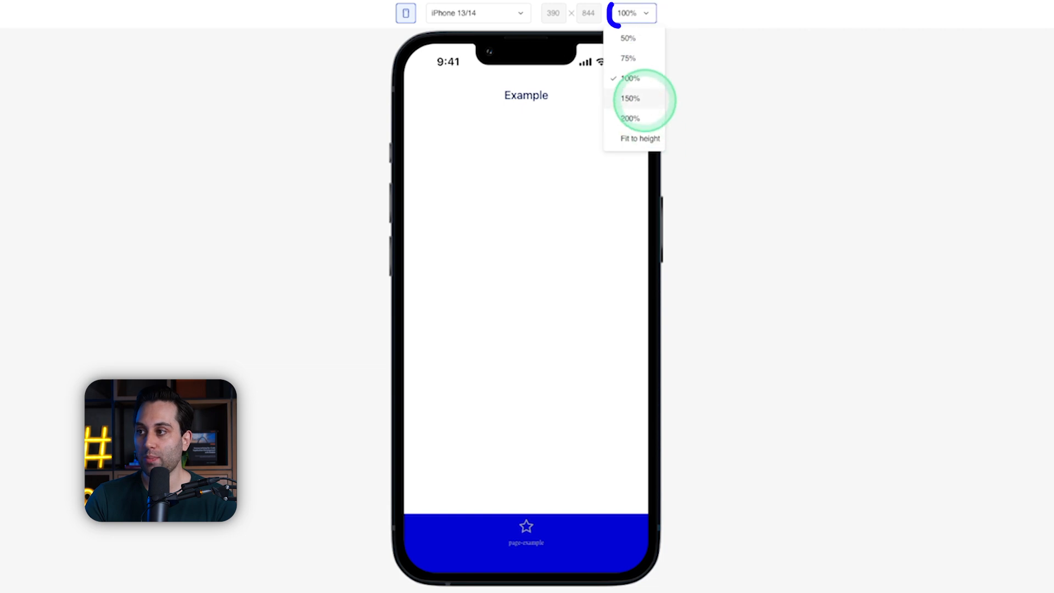
pyautogui.click(642, 99)
pyautogui.click(631, 16)
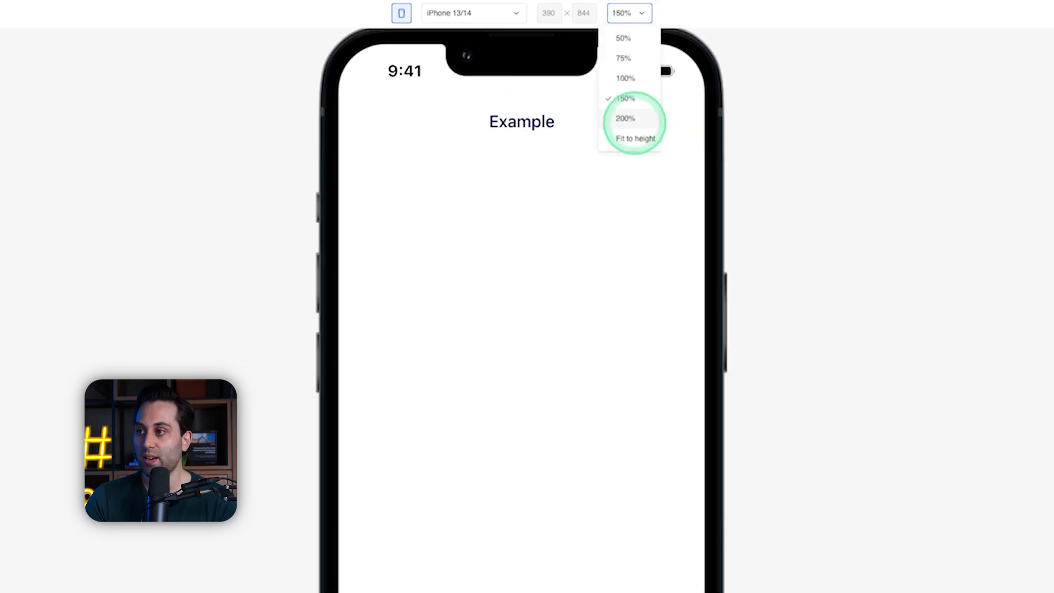
pyautogui.click(634, 136)
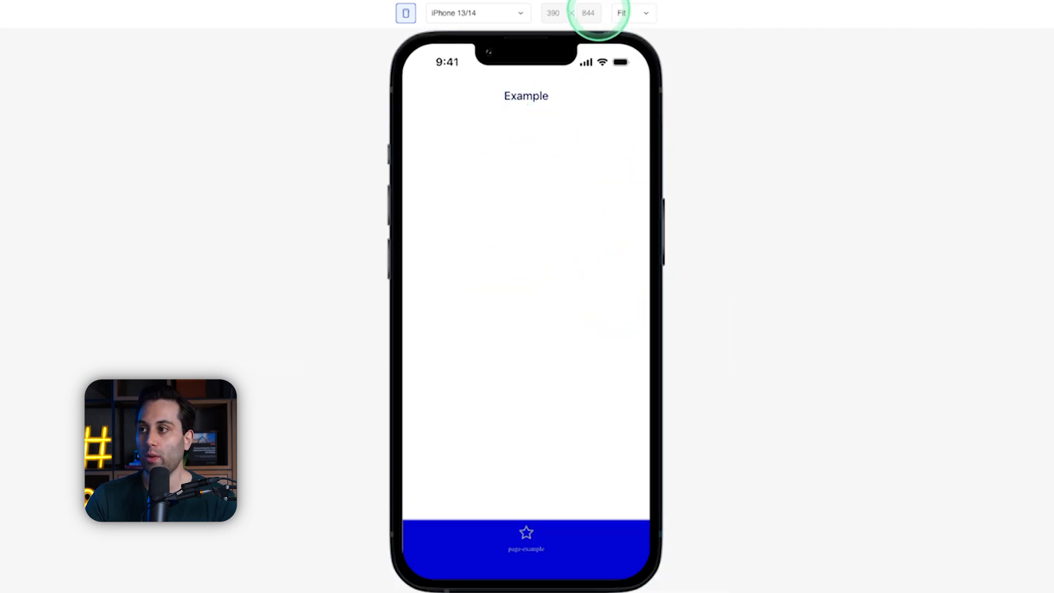
# Step: Set the preview zoom to 75% and preview the Example view on the iPhone 14/15 Pro
pyautogui.click(634, 13)
pyautogui.click(504, 13)
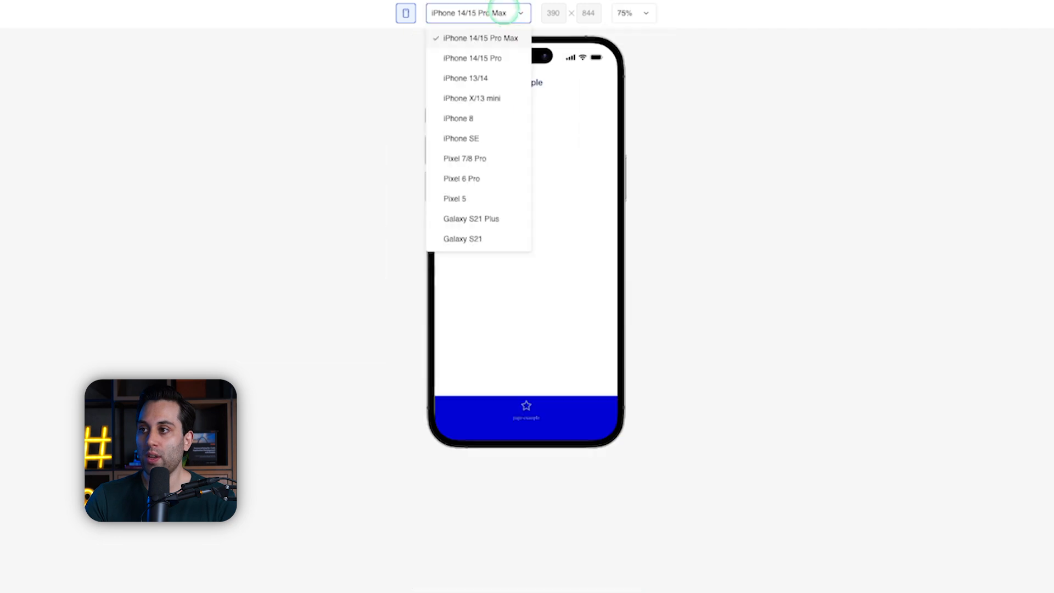
pyautogui.click(477, 58)
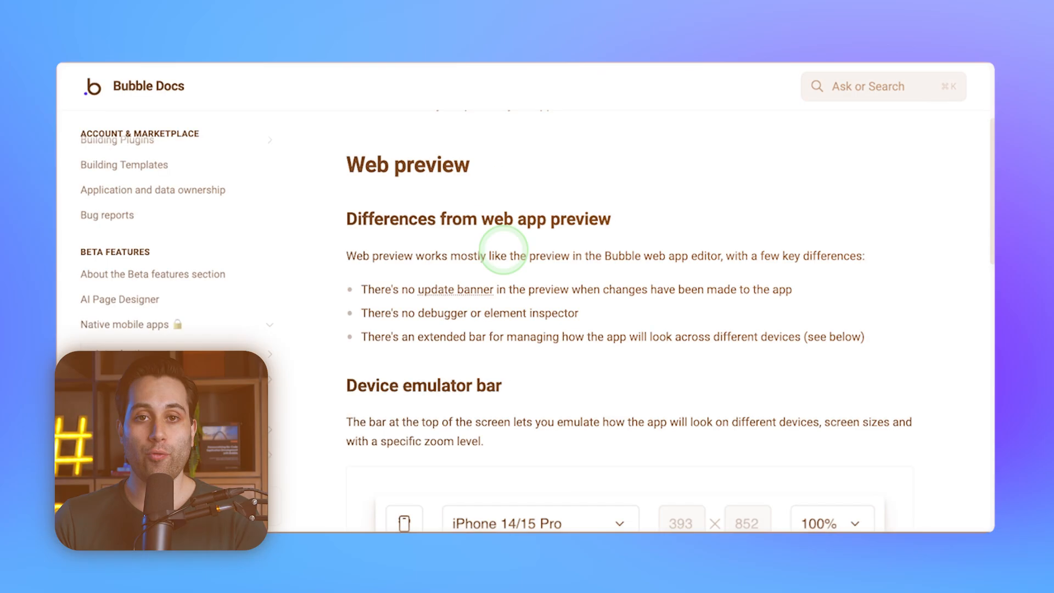
# Step: Read the BubbleGo section of the Bubble Docs, including its platform availability note and the access instructions
pyautogui.scroll(-6, 494, 252)
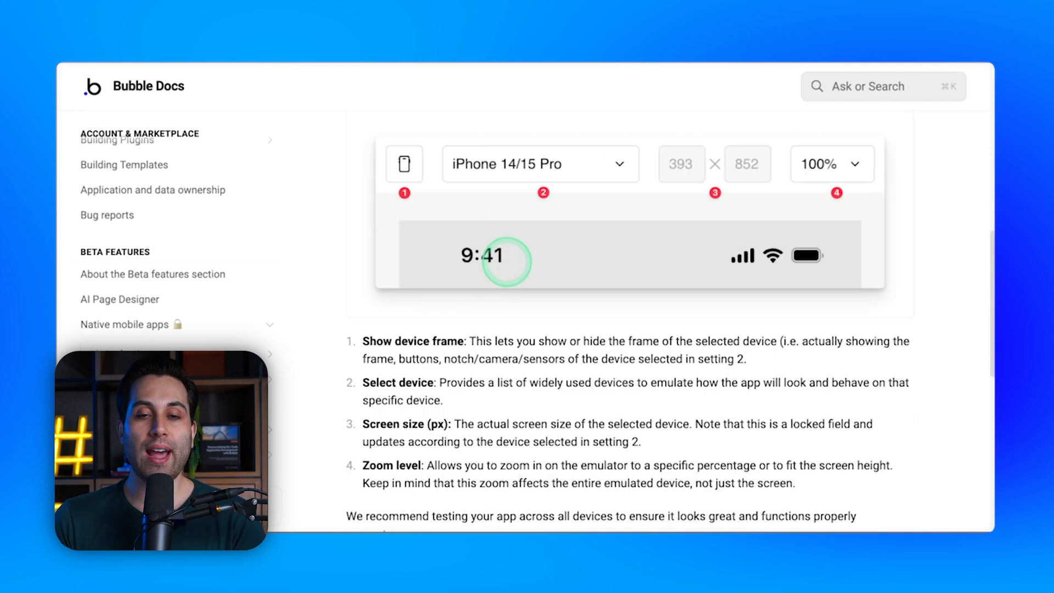
pyautogui.scroll(-9, 506, 262)
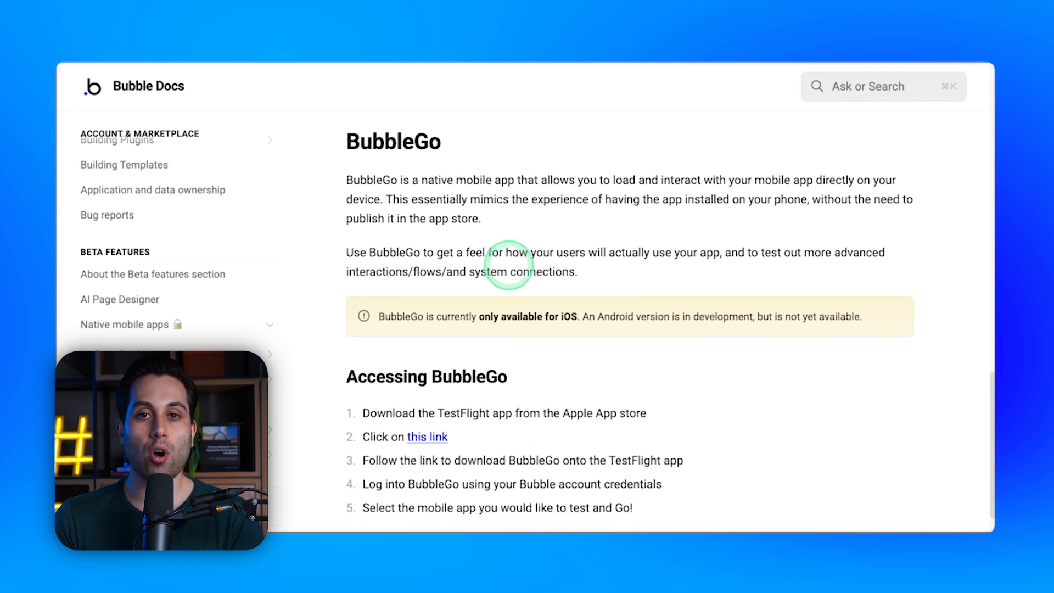
pyautogui.scroll(1, 509, 265)
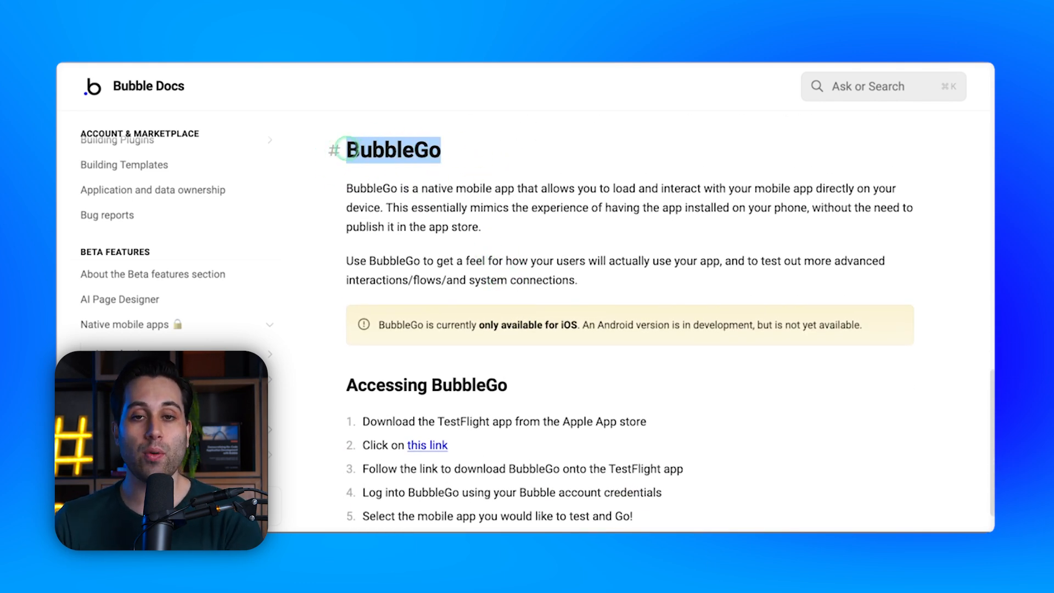
pyautogui.click(316, 194)
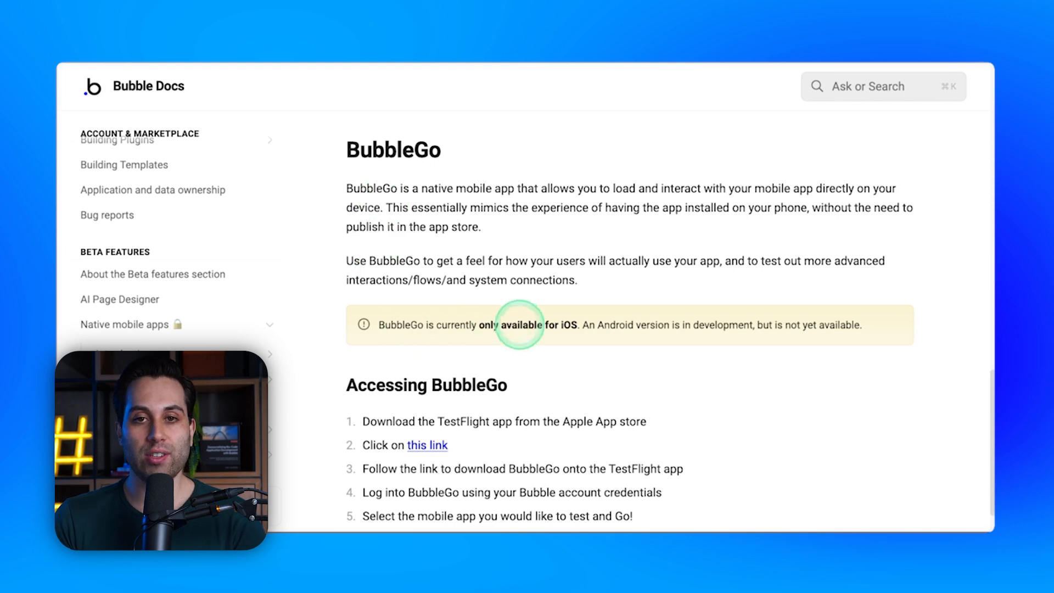
pyautogui.moveTo(340, 324); pyautogui.dragTo(877, 325)
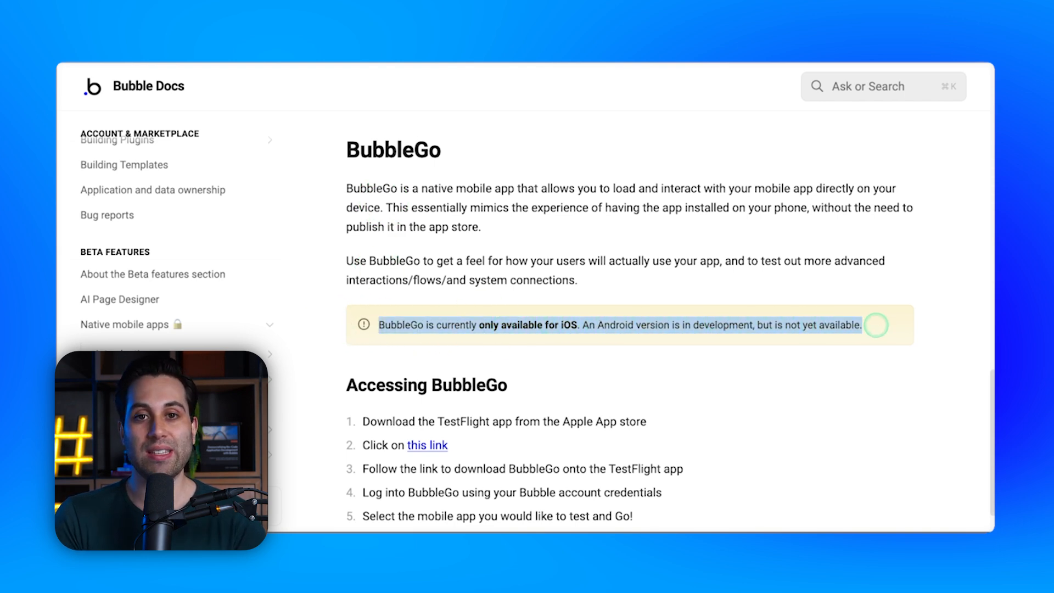
pyautogui.click(884, 325)
pyautogui.scroll(-1, 650, 326)
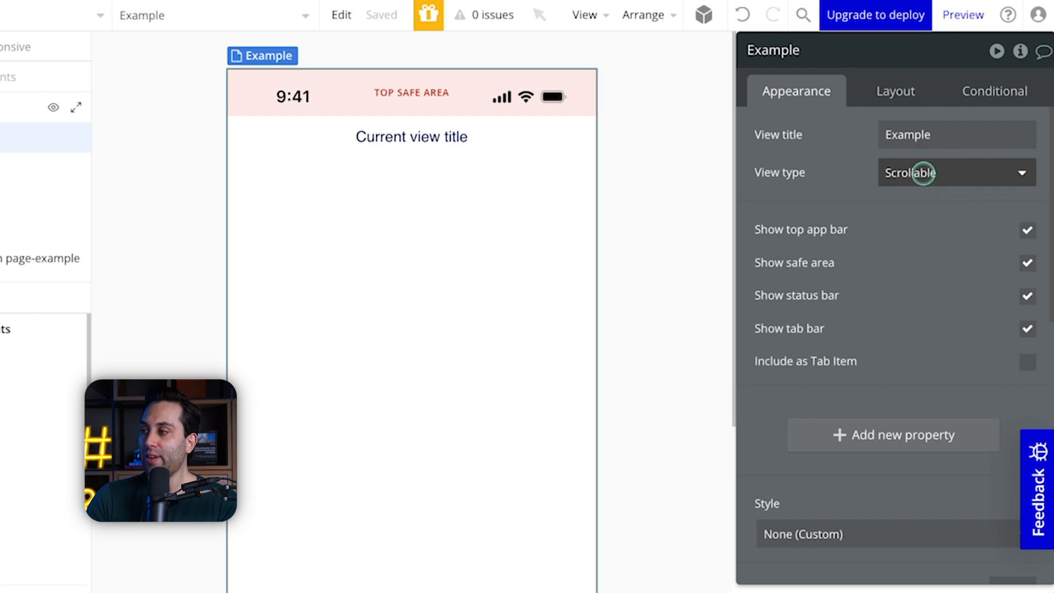
# Step: Select the Scrollable view type for the Example view and examine its canvas
pyautogui.click(924, 174)
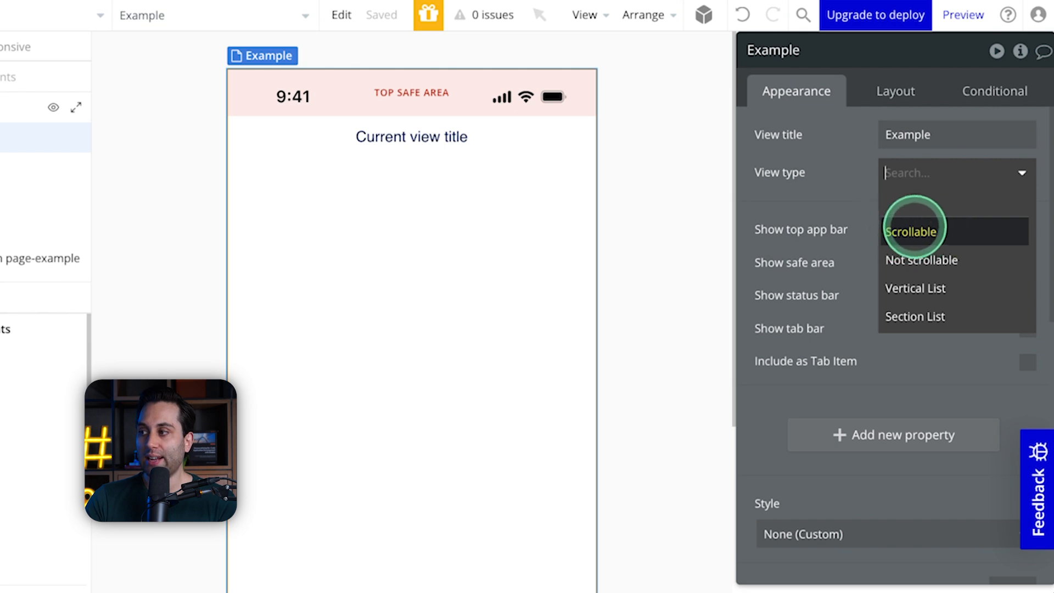
pyautogui.click(913, 231)
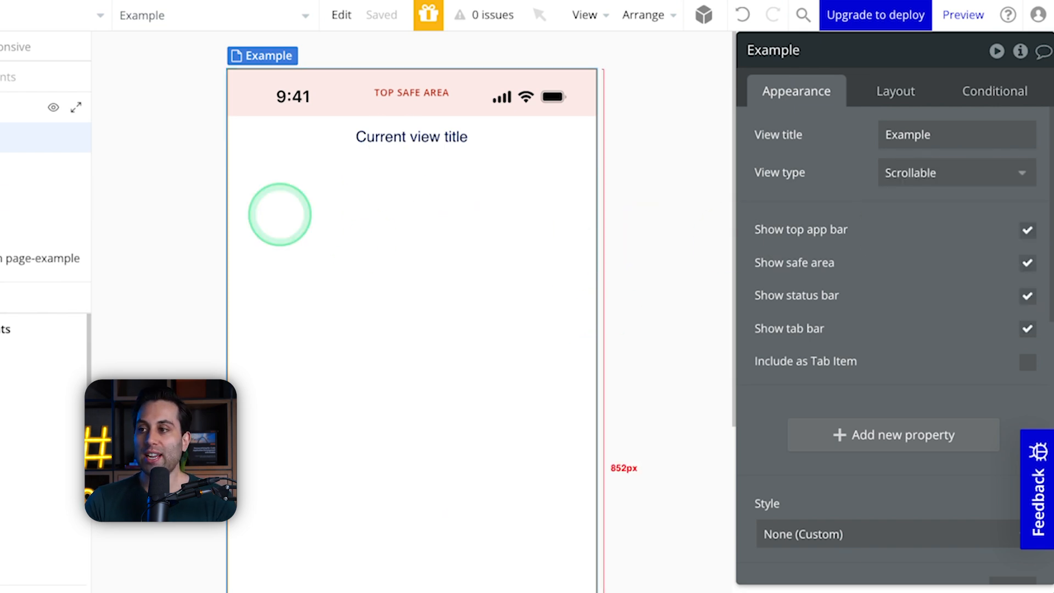
pyautogui.scroll(-5, 412, 273)
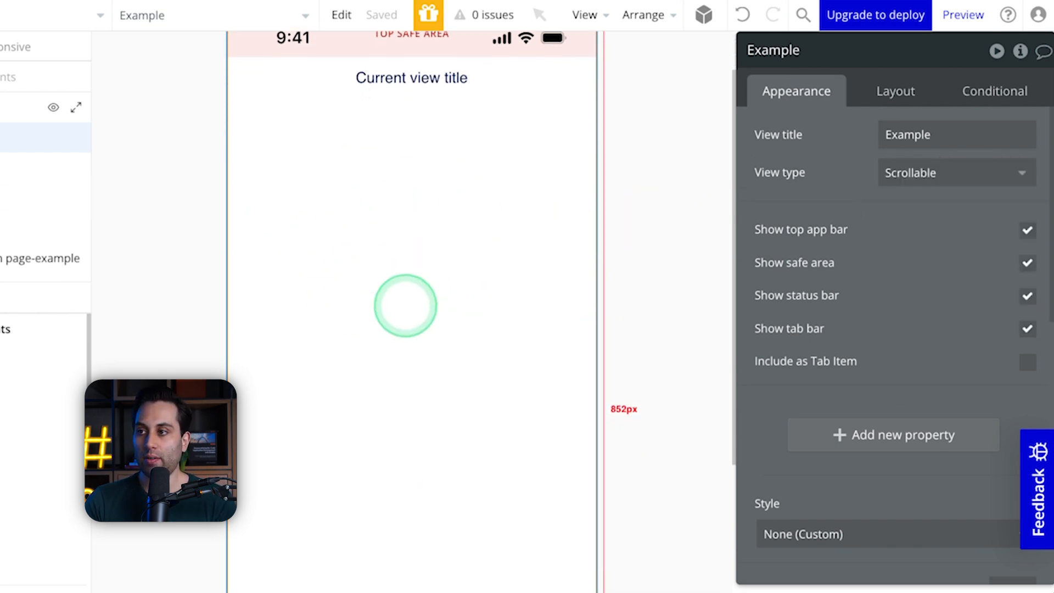
pyautogui.scroll(5, 411, 312)
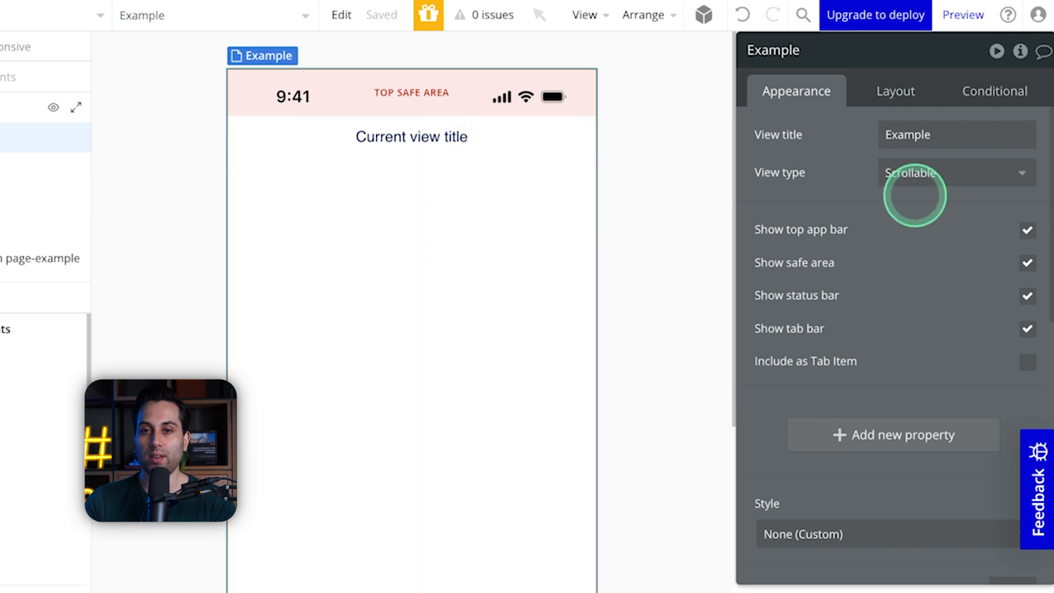
# Step: Try the Not scrollable view type on the Example view and set the view type to Vertical List
pyautogui.click(988, 171)
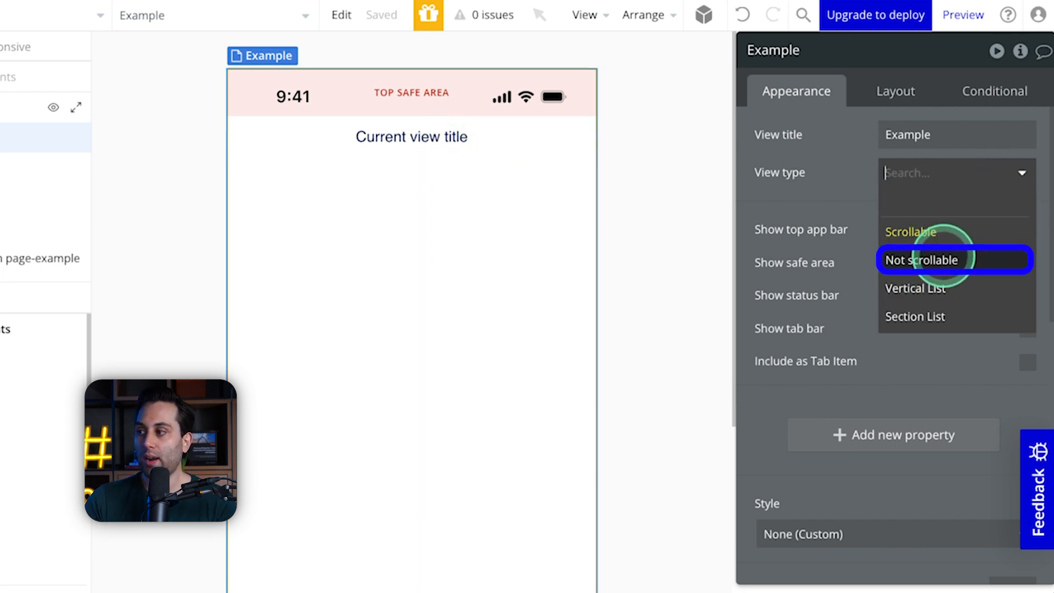
pyautogui.click(943, 258)
pyautogui.click(933, 175)
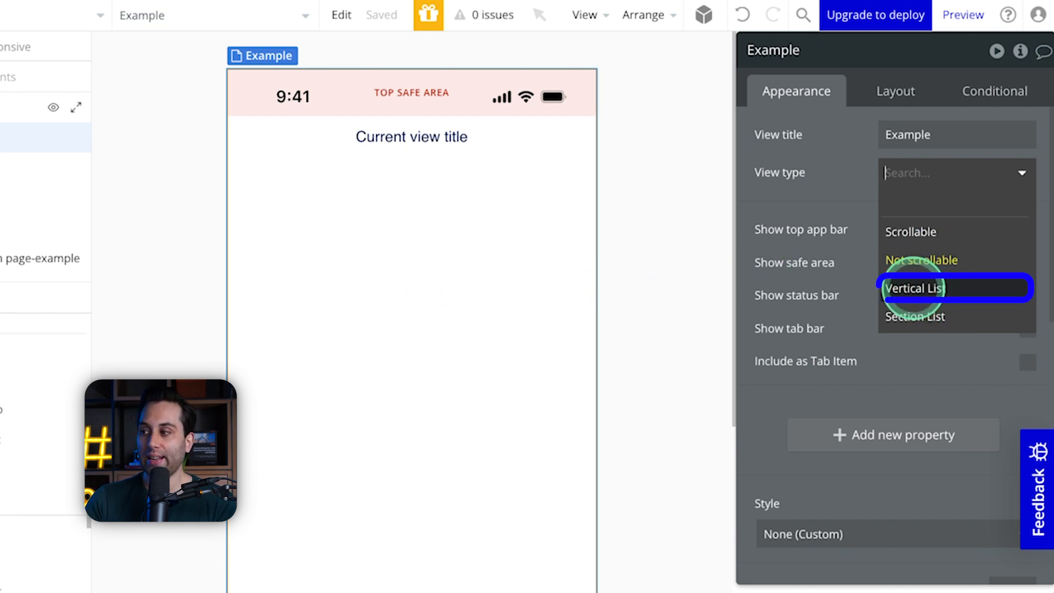
pyautogui.click(915, 290)
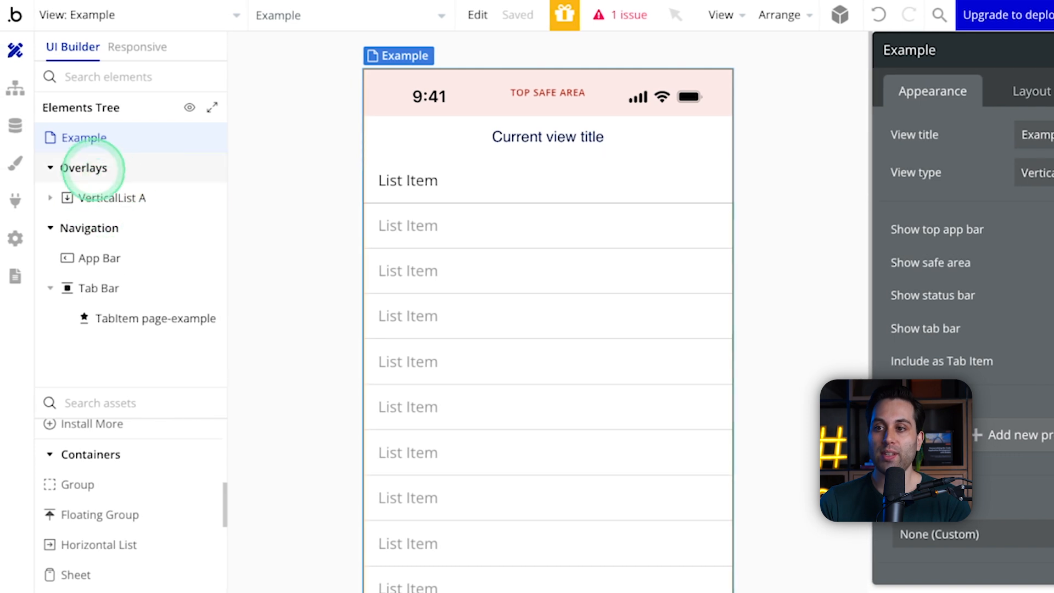
# Step: Examine VerticalList A's nested elements in the elements tree and select the text inside its first list item
pyautogui.click(112, 197)
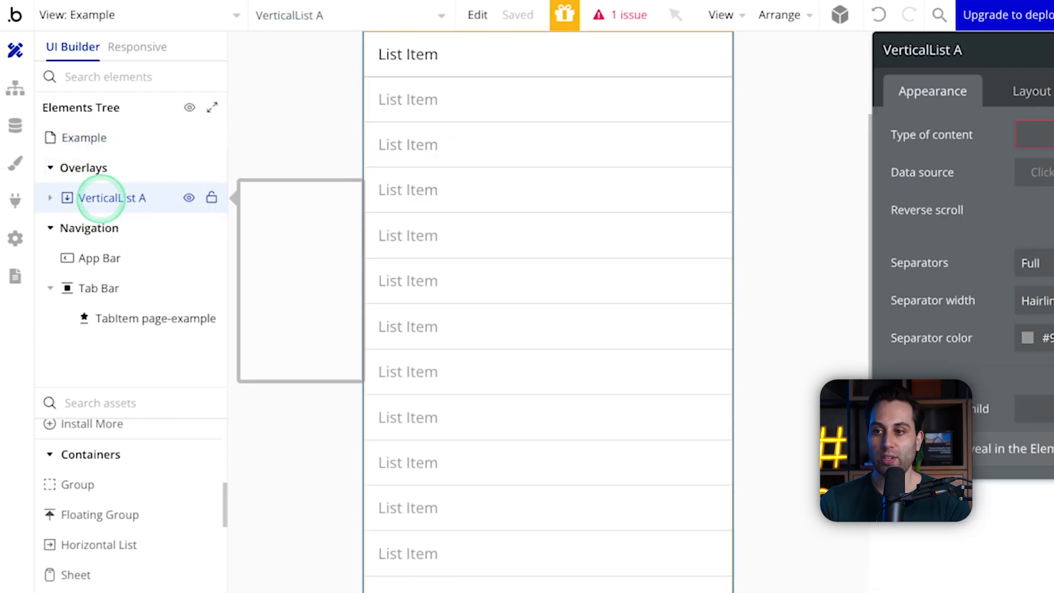
pyautogui.click(50, 198)
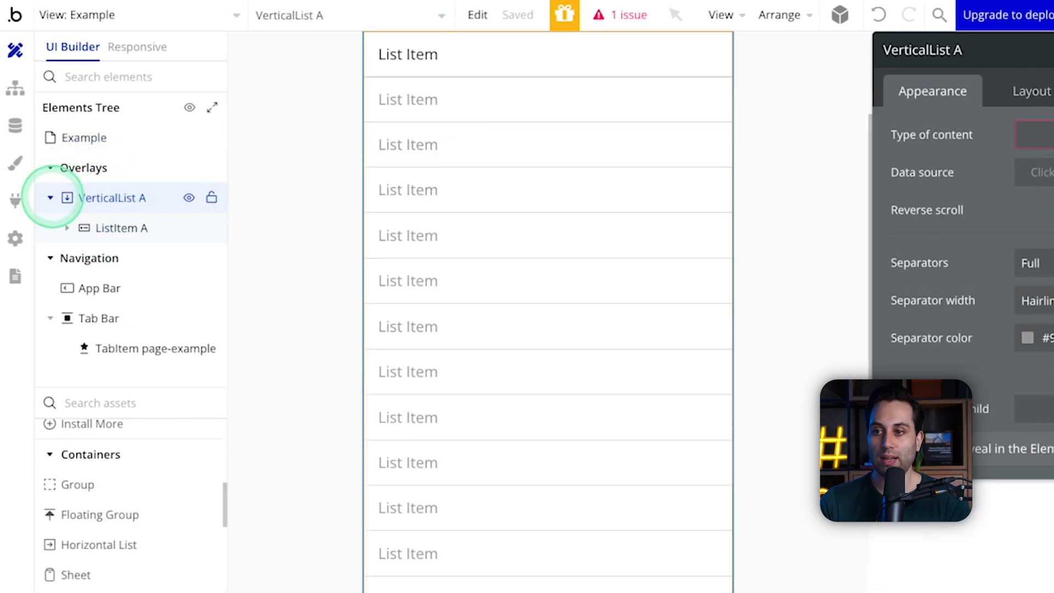
pyautogui.scroll(3, 497, 205)
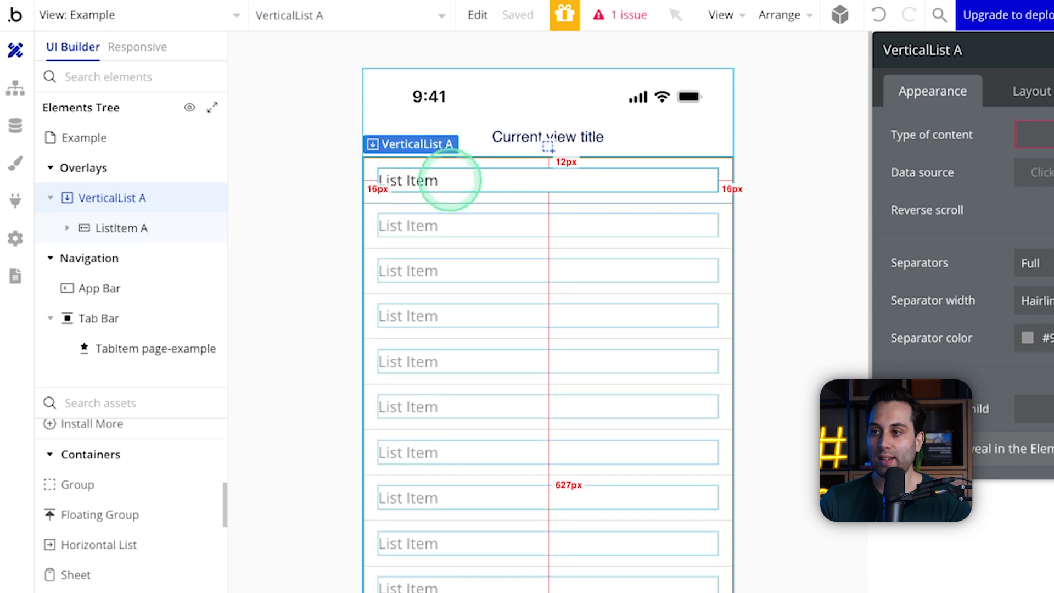
pyautogui.click(432, 175)
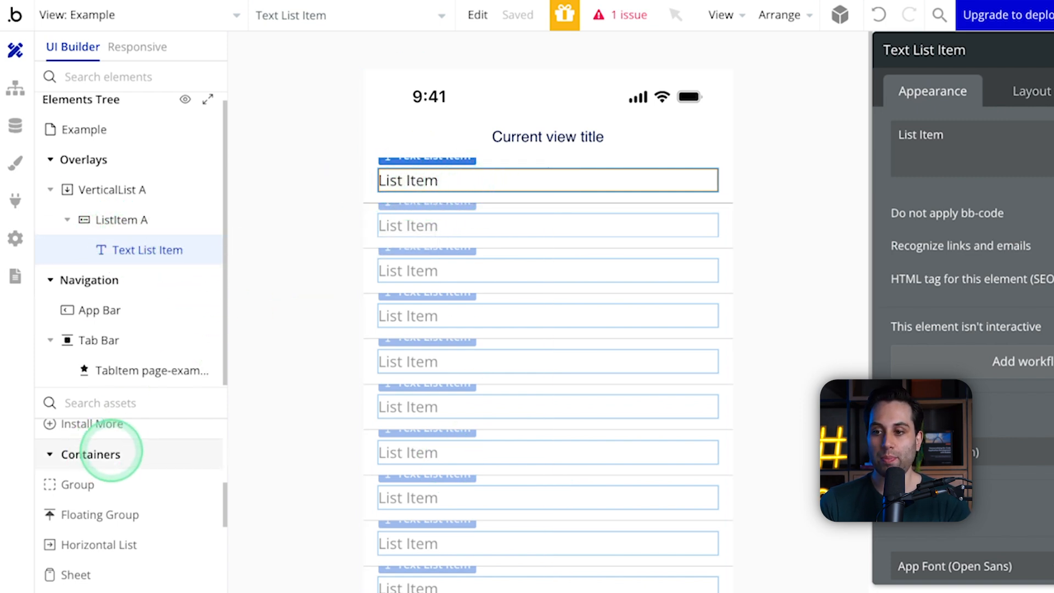
# Step: Add a Button element to the first list item, in front of the List Item text
pyautogui.scroll(2, 113, 511)
pyautogui.scroll(4, 113, 508)
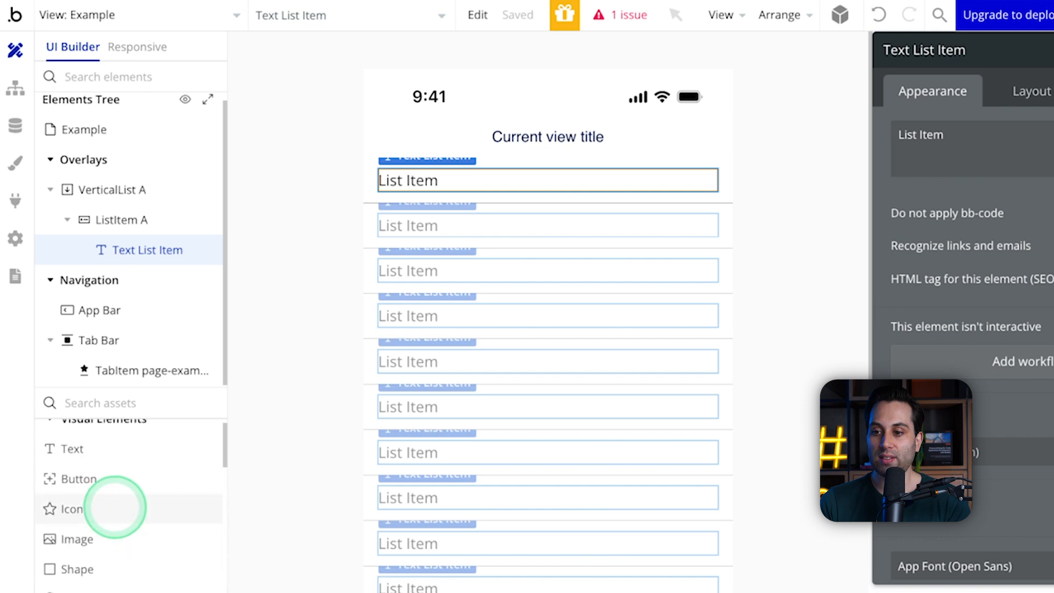
pyautogui.moveTo(65, 493); pyautogui.dragTo(447, 171)
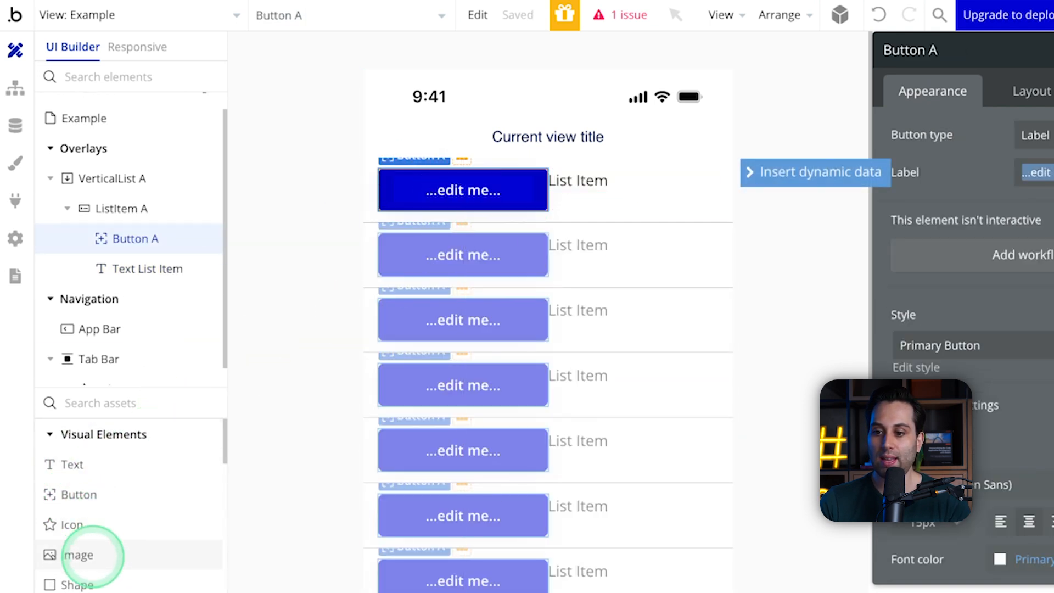
# Step: Add a Shape element to the first list item, between the button and the List Item text
pyautogui.click(251, 419)
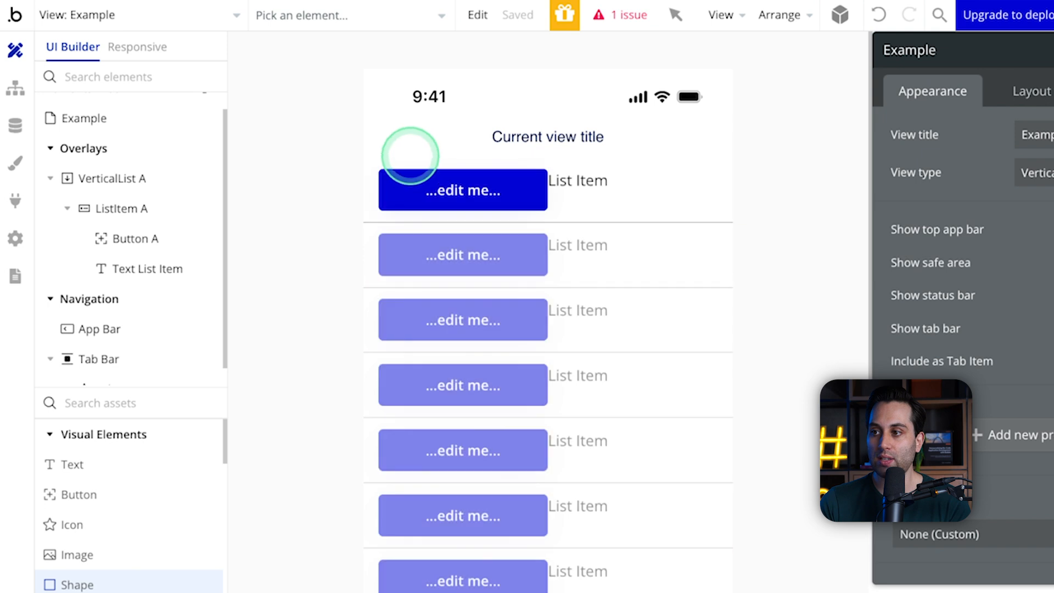
pyautogui.click(406, 162)
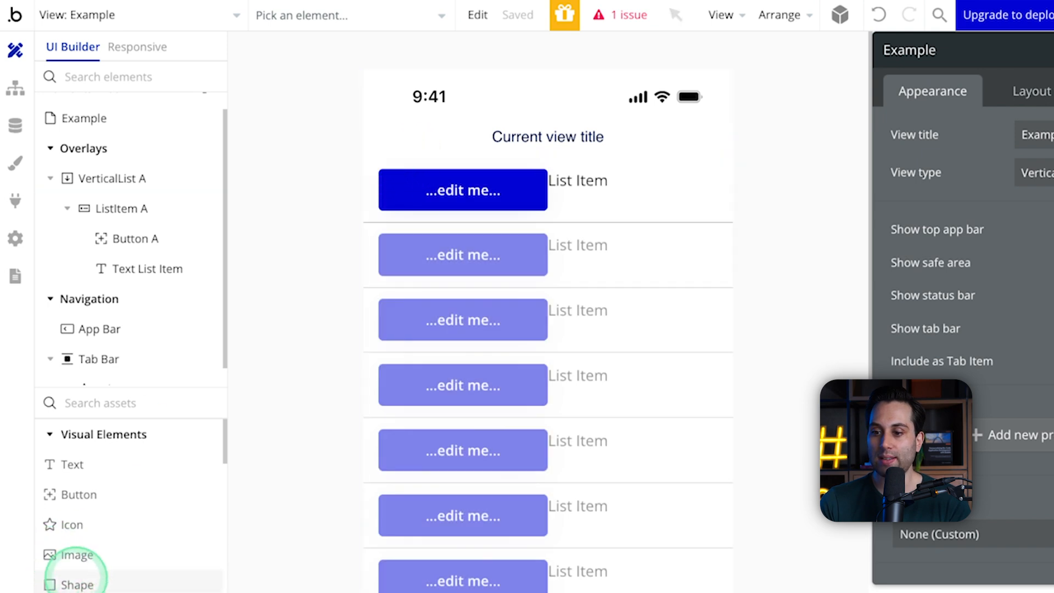
pyautogui.moveTo(75, 571); pyautogui.dragTo(640, 207)
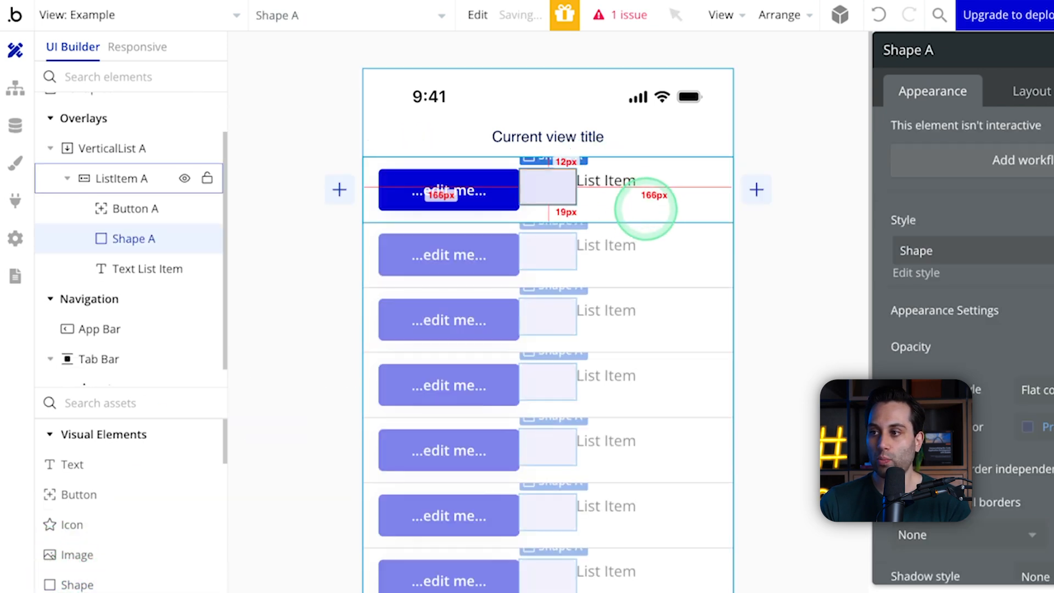
# Step: Try different container alignments in ListItem A's Row layout and set its container layout to Column
pyautogui.click(148, 238)
pyautogui.moveTo(151, 237)
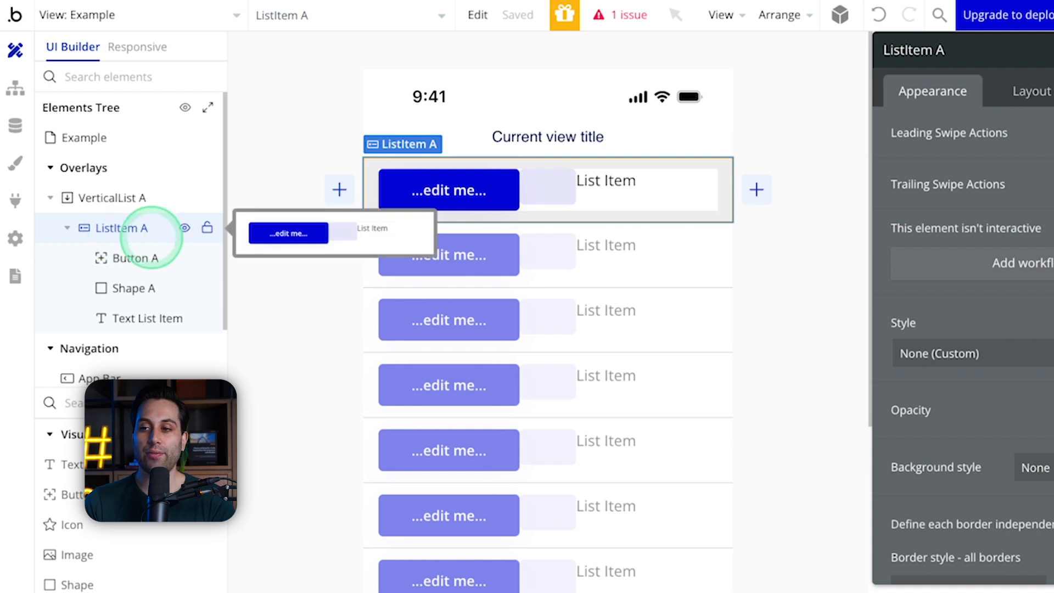
pyautogui.click(1030, 92)
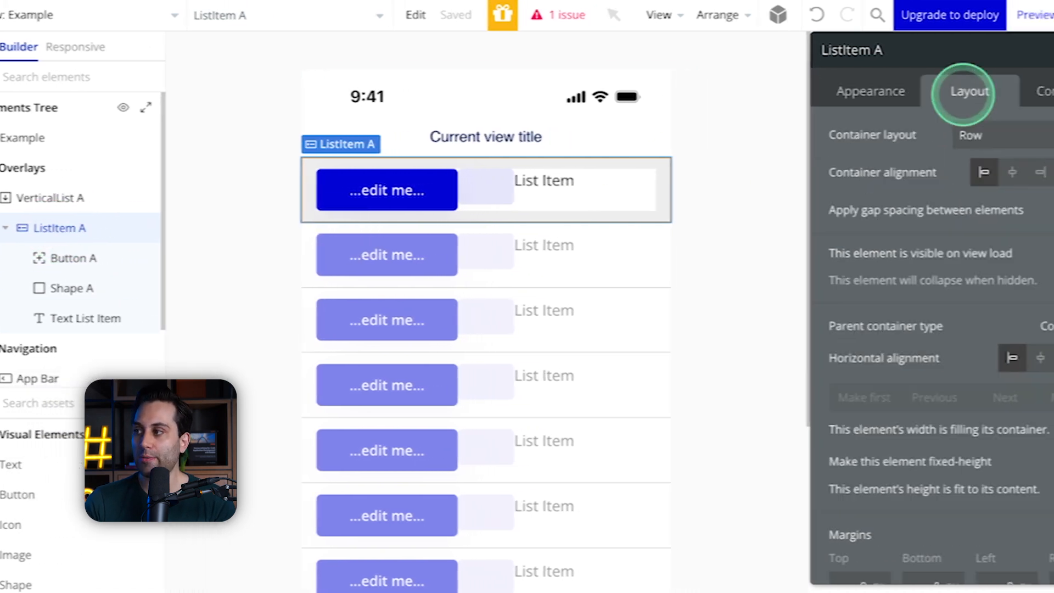
pyautogui.click(975, 173)
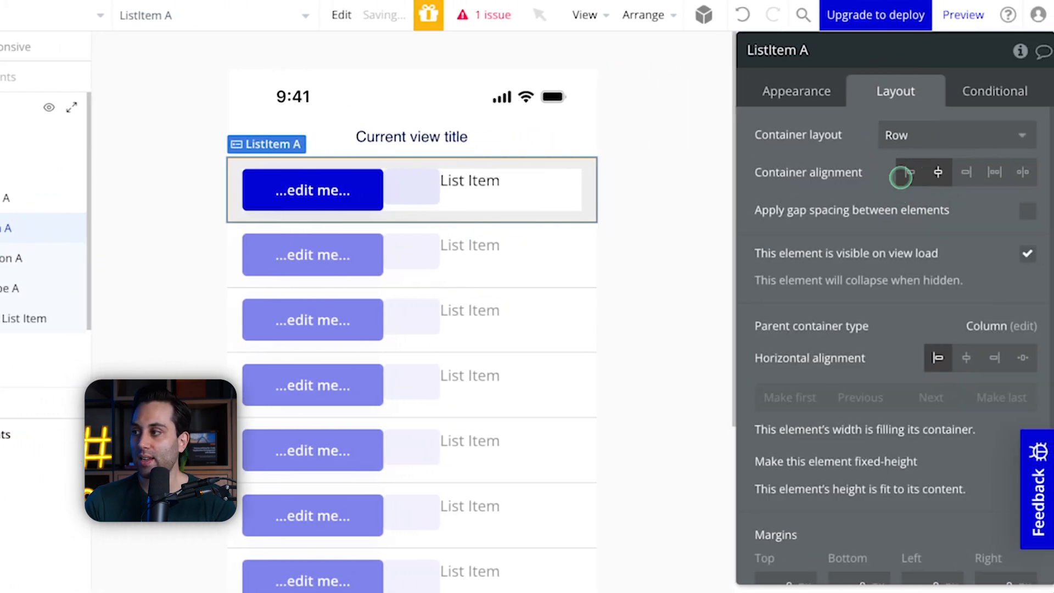
pyautogui.click(949, 172)
pyautogui.click(944, 142)
pyautogui.click(924, 240)
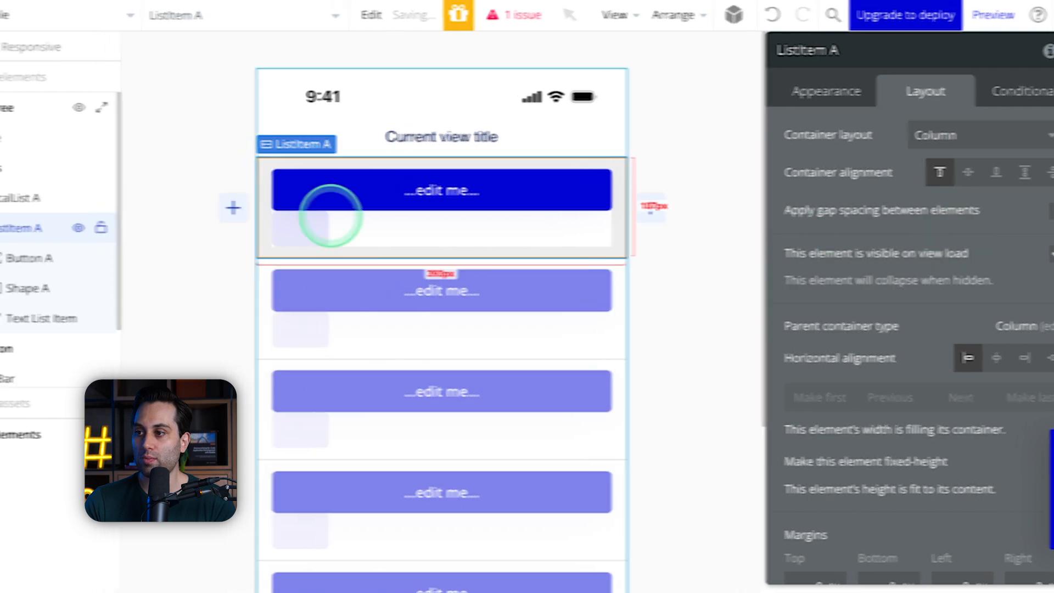
# Step: Reorder ListItem A's children to Text List Item, Shape A, Button A and inspect the text's layout settings
pyautogui.click(136, 287)
pyautogui.moveTo(136, 287); pyautogui.dragTo(132, 266)
pyautogui.click(137, 317)
pyautogui.moveTo(137, 317); pyautogui.dragTo(136, 258)
pyautogui.click(522, 78)
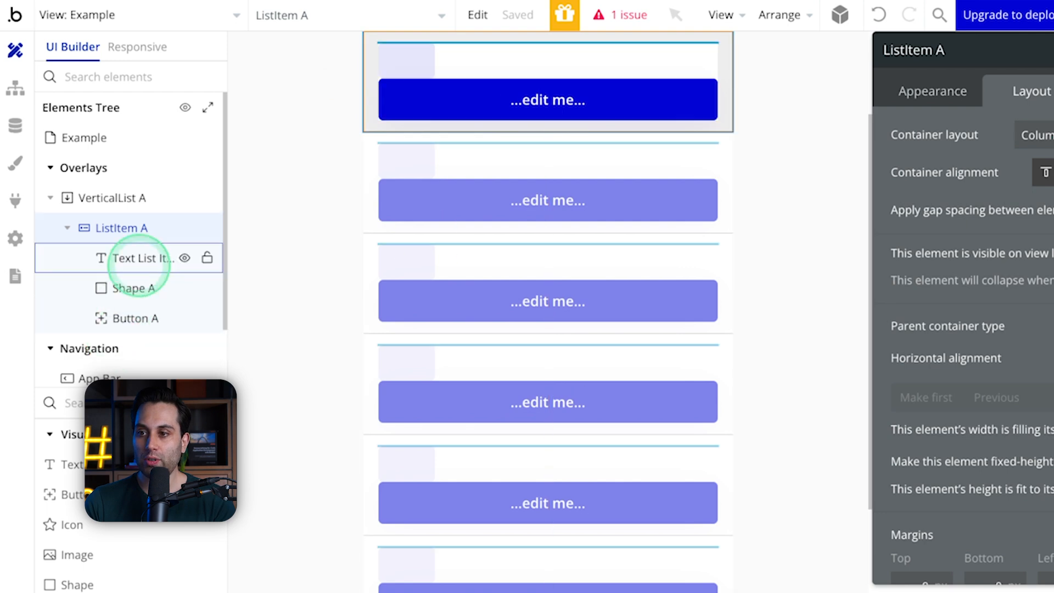
pyautogui.click(137, 265)
pyautogui.scroll(3, 549, 181)
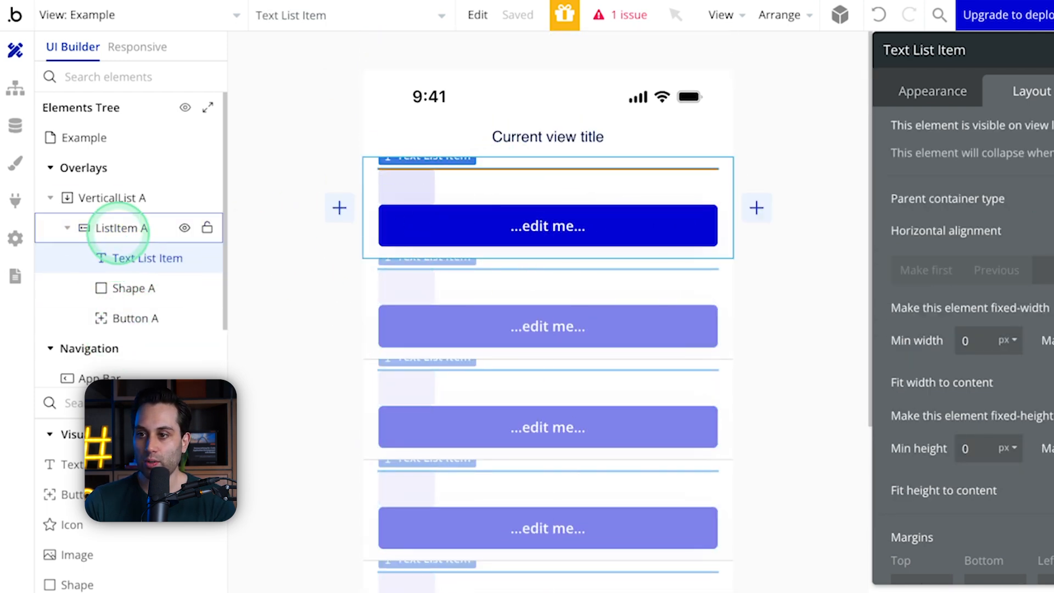
# Step: Review ListItem A's layout settings and set its container alignment to center
pyautogui.click(115, 228)
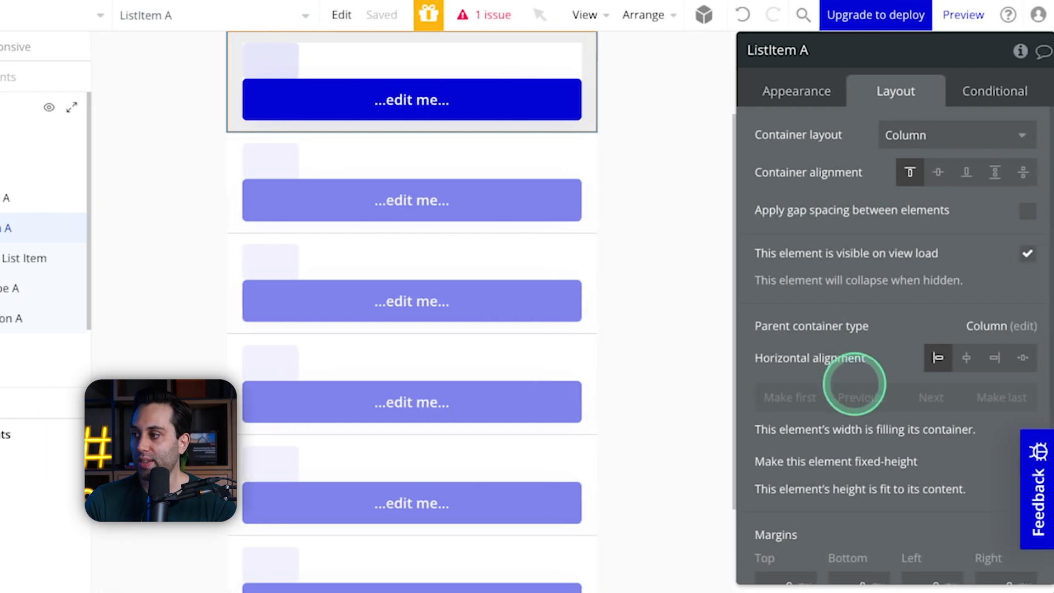
pyautogui.scroll(-2, 990, 377)
pyautogui.scroll(2, 847, 483)
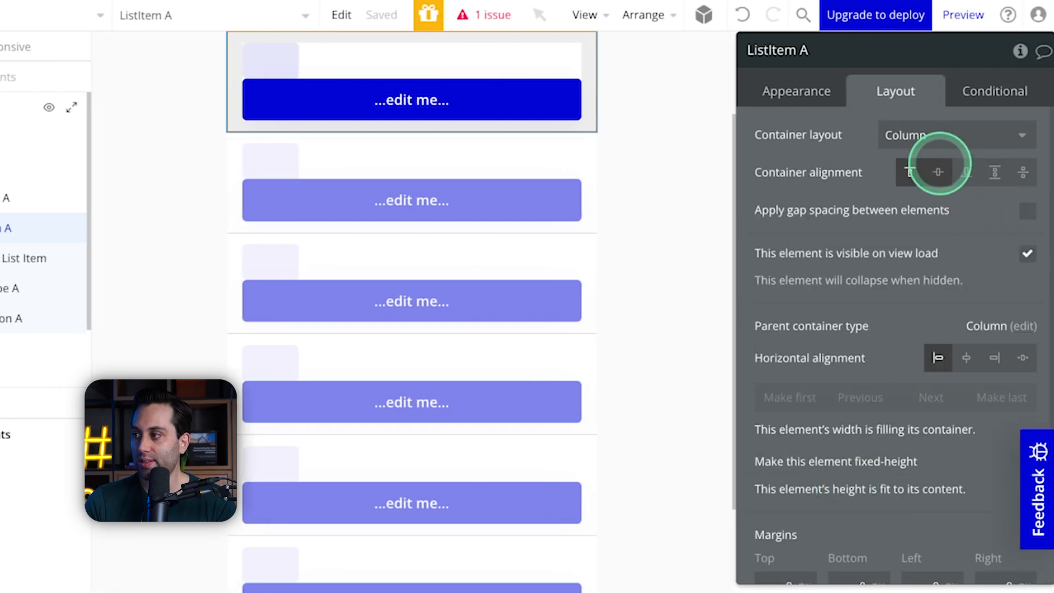
pyautogui.click(938, 172)
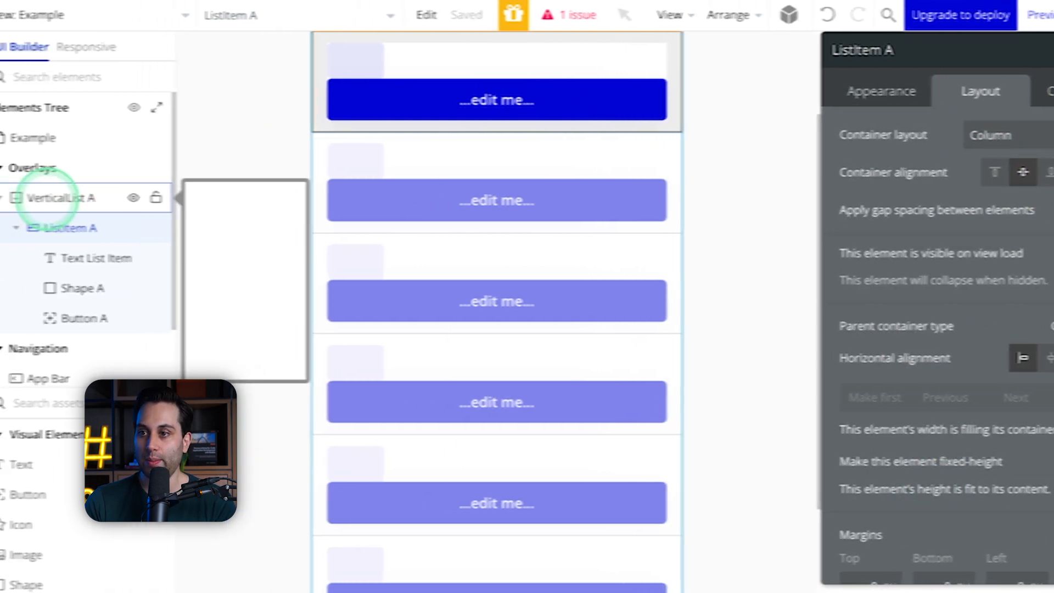
# Step: Set the type of content of VerticalList A to the Example data type
pyautogui.click(43, 199)
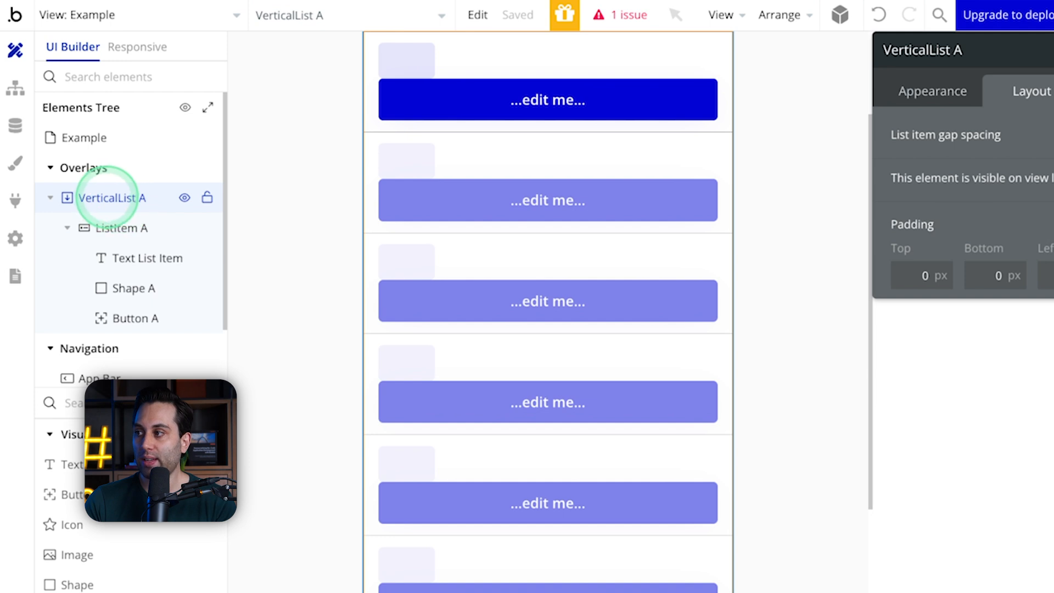
pyautogui.click(928, 95)
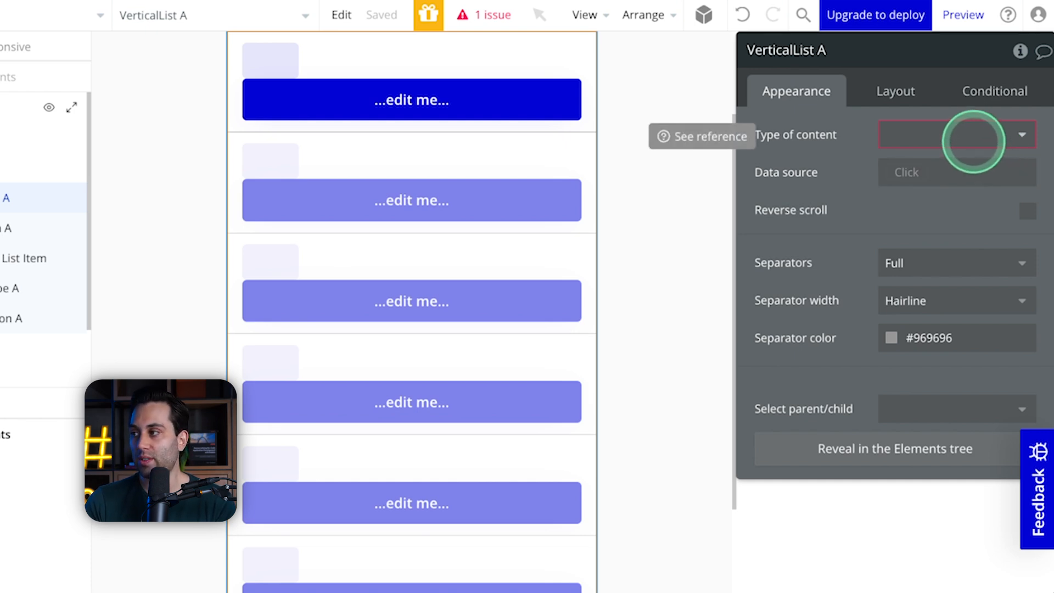
pyautogui.click(974, 142)
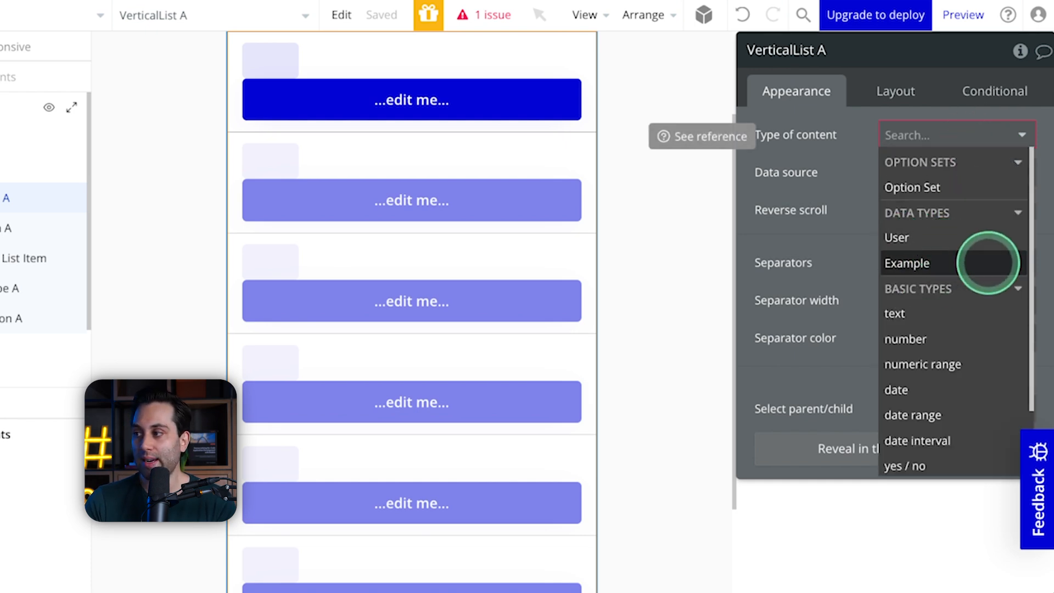
pyautogui.click(948, 263)
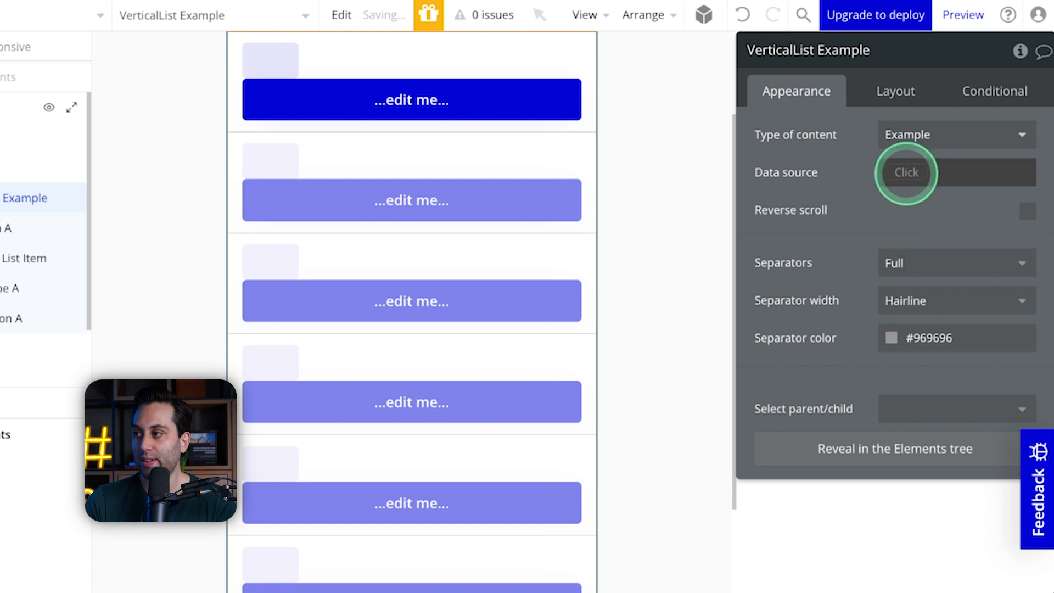
# Step: Set the vertical list's data source to a search for the Example data type
pyautogui.click(907, 174)
pyautogui.click(929, 270)
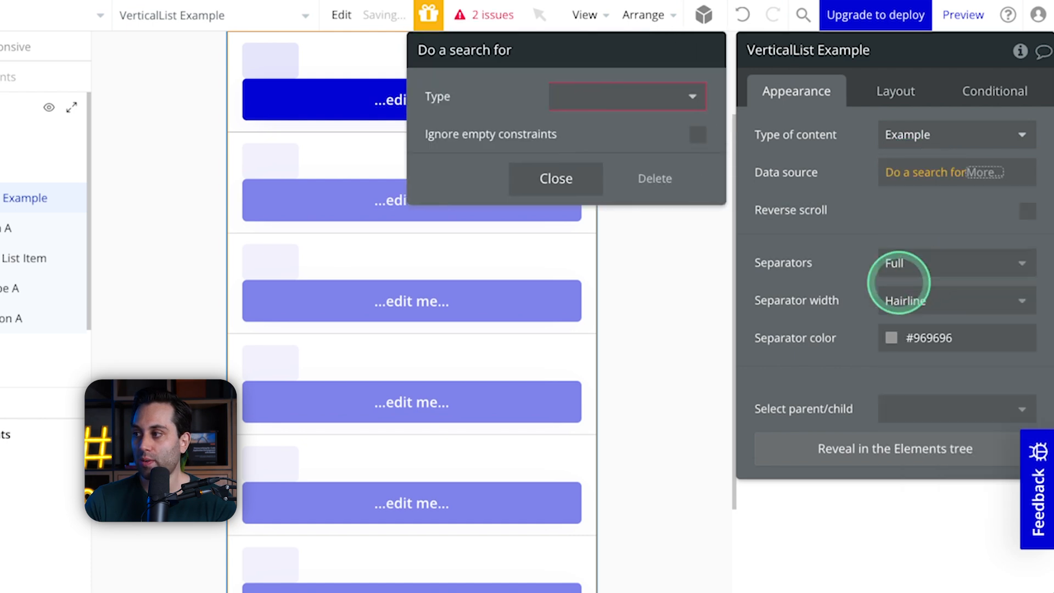
pyautogui.click(615, 97)
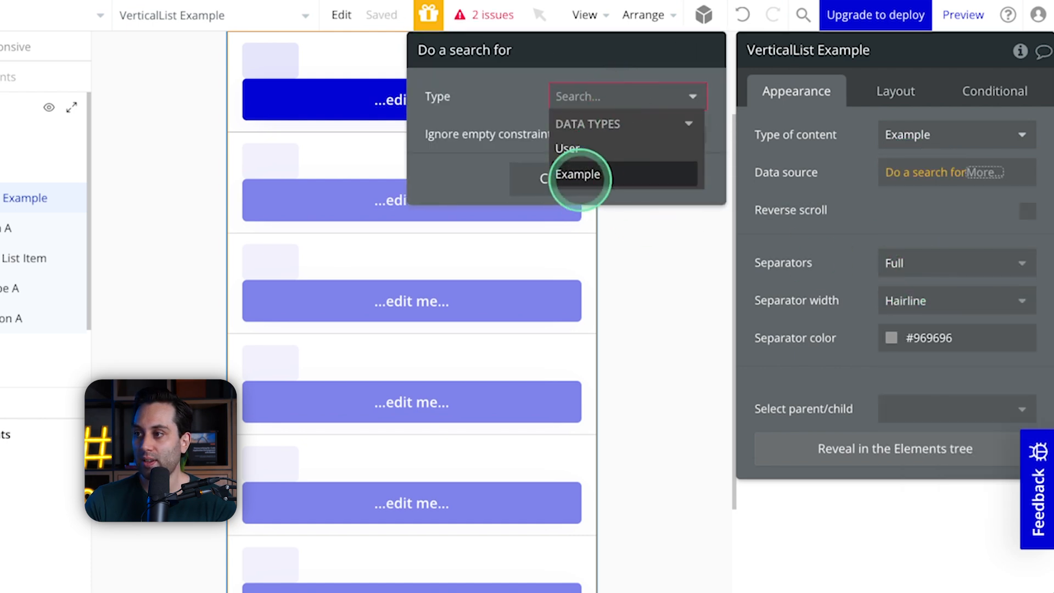
pyautogui.click(578, 175)
pyautogui.click(557, 280)
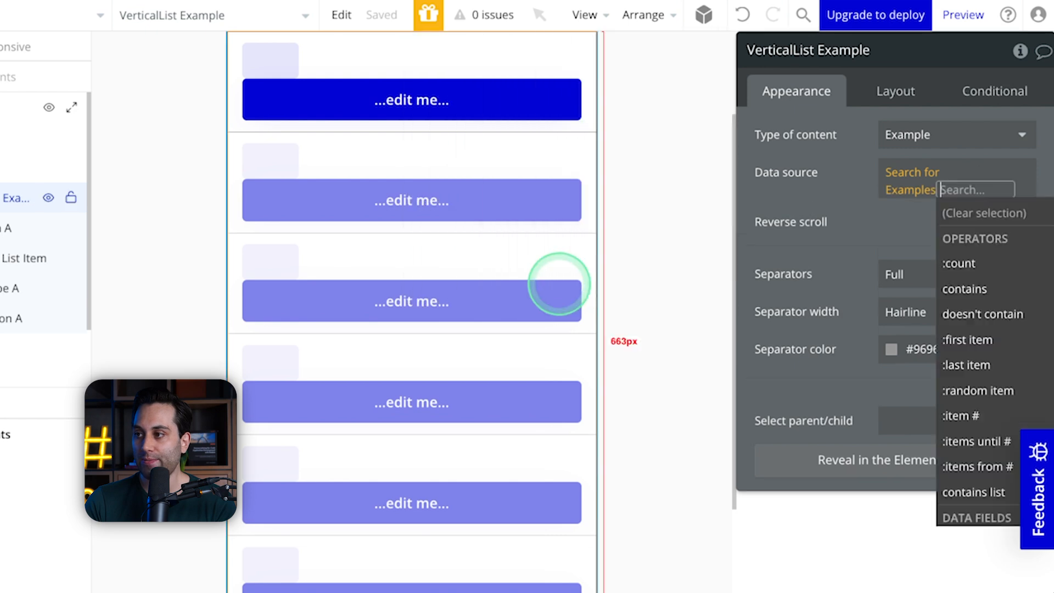
pyautogui.click(828, 224)
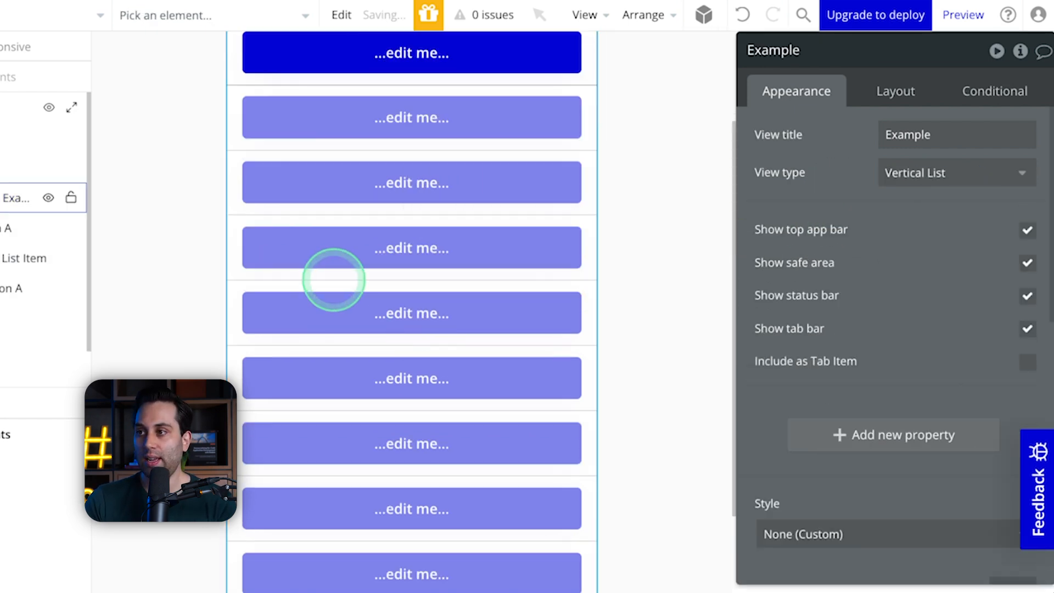
# Step: Delete the Test button from the first list item
pyautogui.scroll(3, 331, 280)
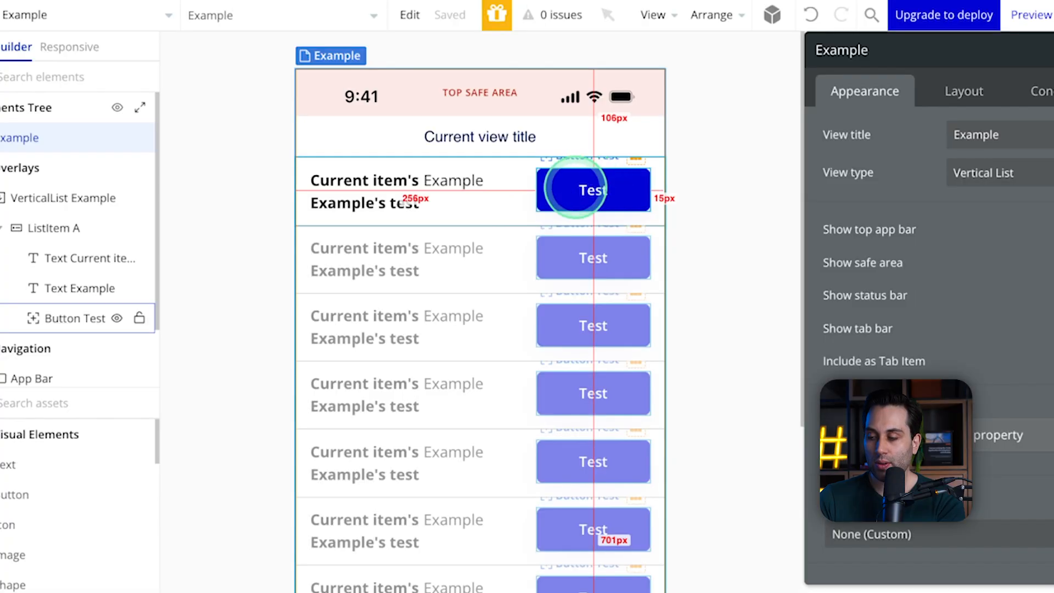
pyautogui.click(575, 189)
pyautogui.press('Delete')
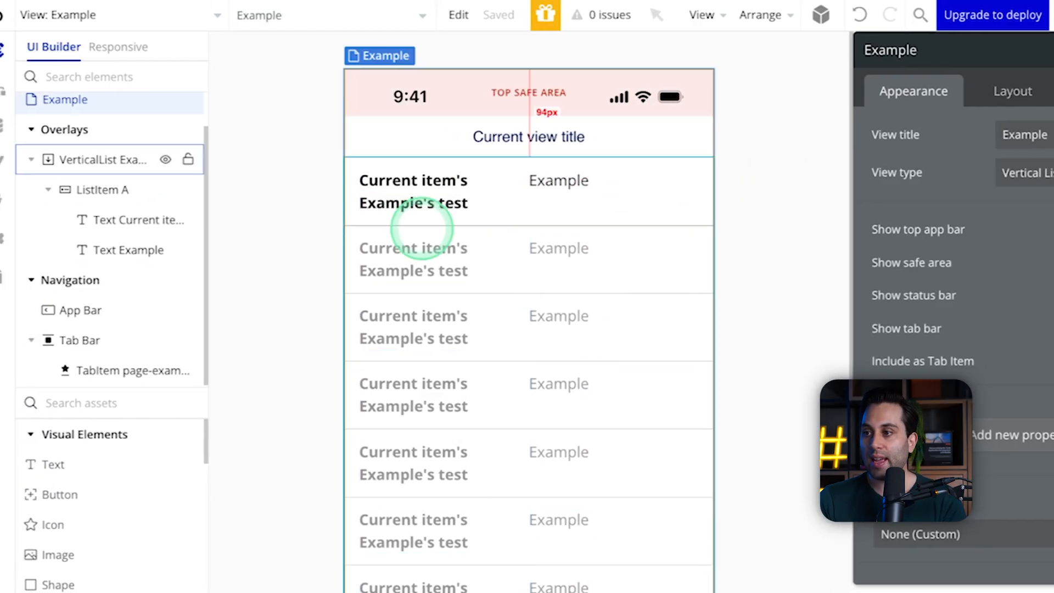
# Step: Add a leading swipe action with the Trash-can icon to ListItem A and open its Swipe Action Editor
pyautogui.click(120, 191)
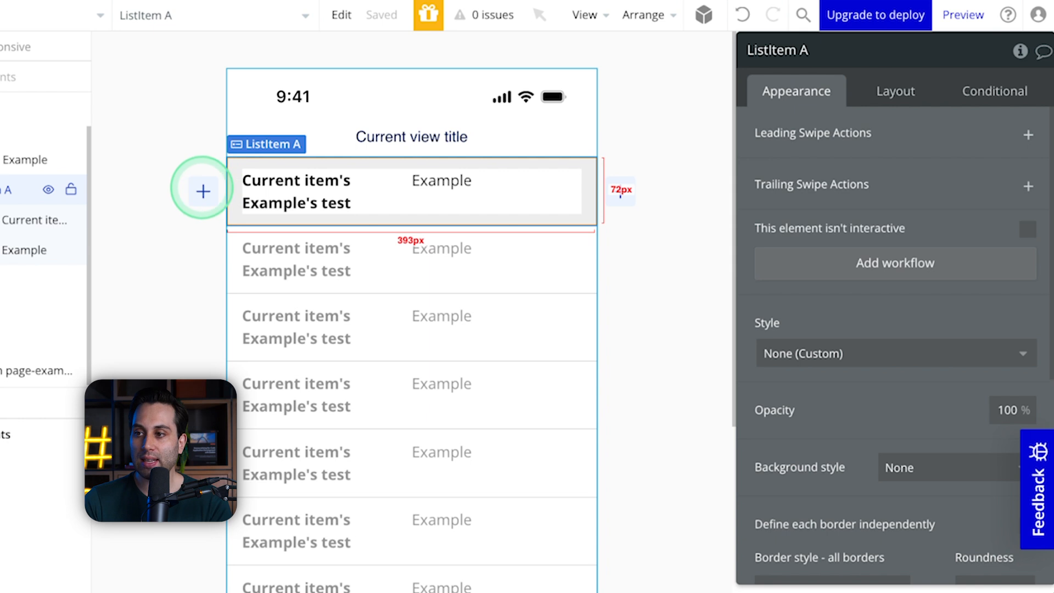
pyautogui.click(203, 189)
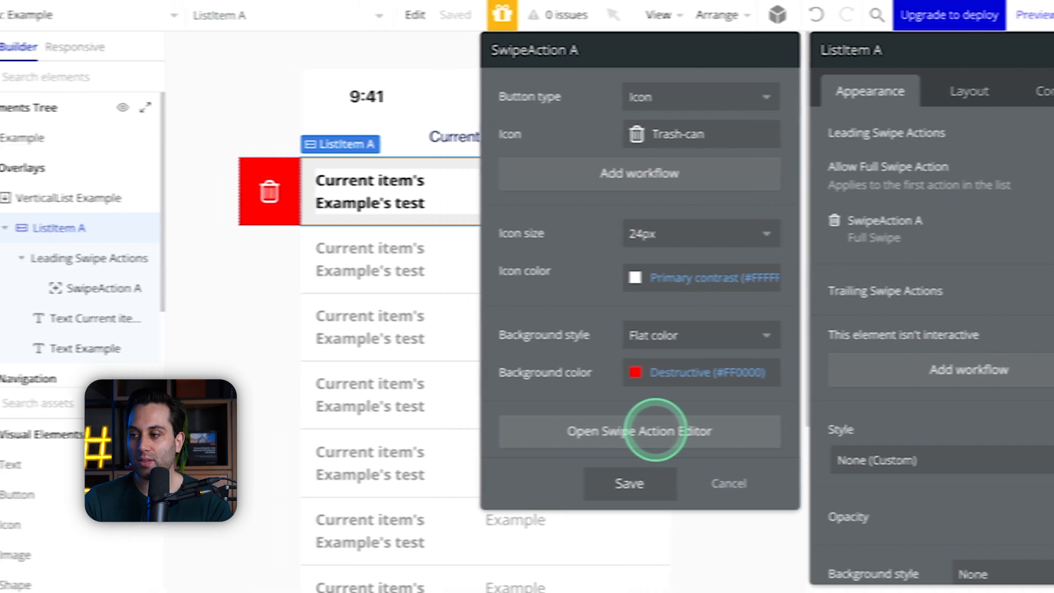
pyautogui.click(585, 433)
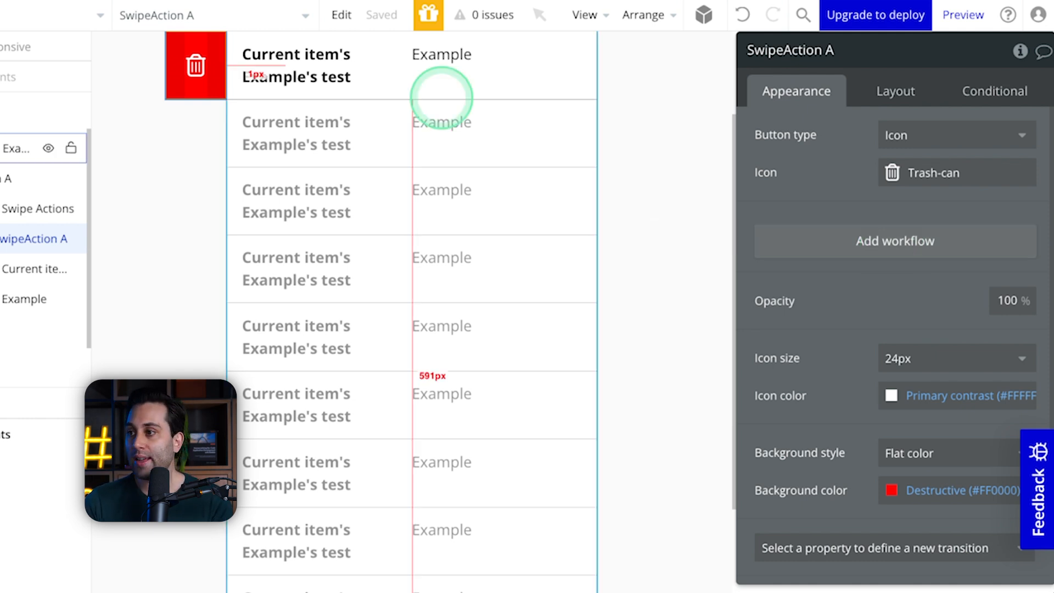
# Step: Add a trailing swipe action to the list item with the Font-awesome flag icon and the Success (#17DB4E) background color
pyautogui.scroll(1, 685, 90)
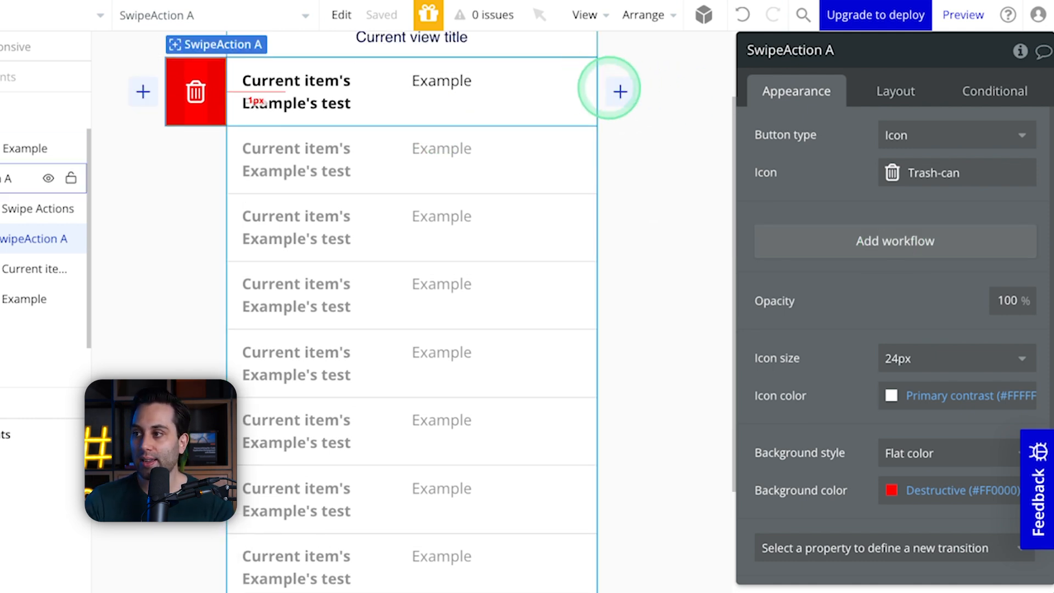
pyautogui.click(618, 92)
pyautogui.click(626, 92)
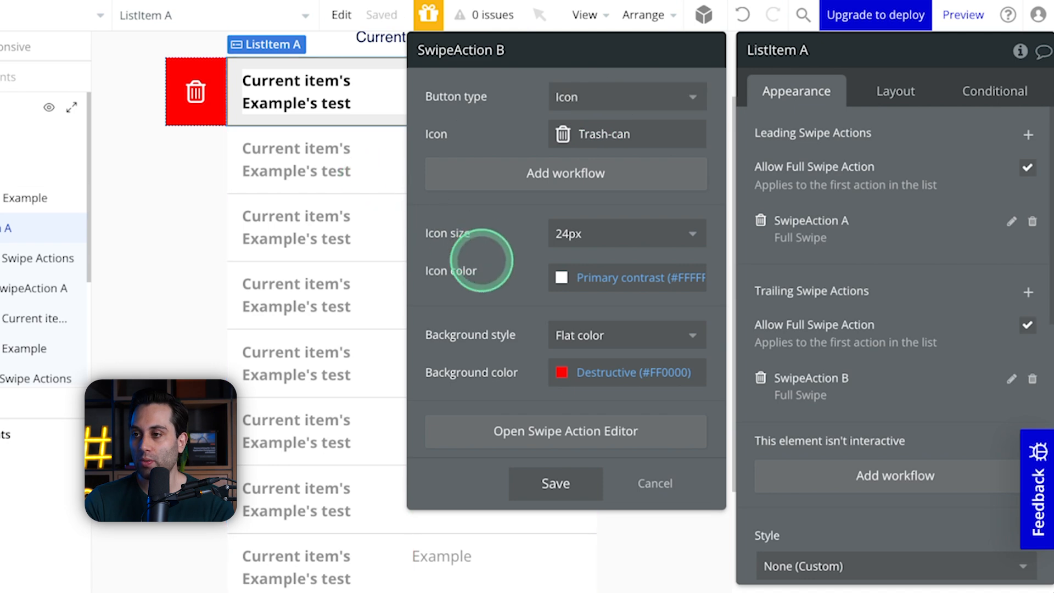
pyautogui.click(566, 132)
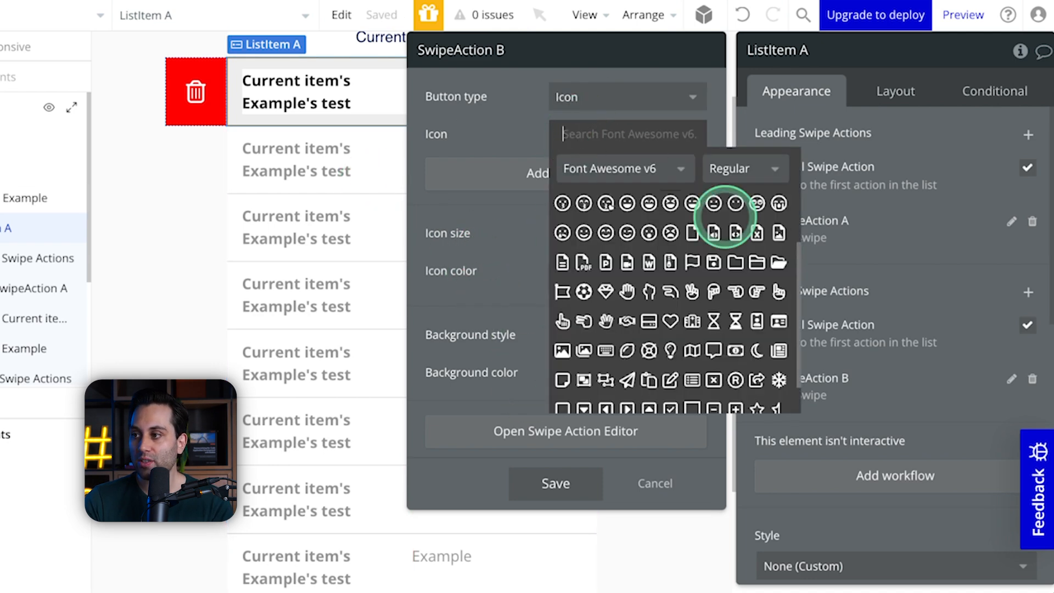
pyautogui.click(564, 285)
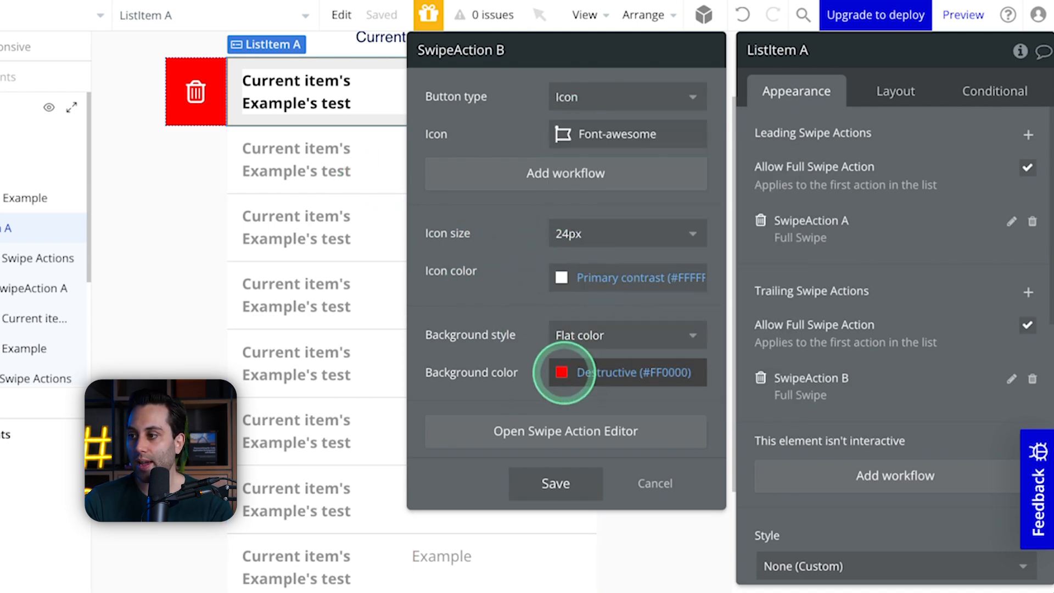
pyautogui.click(572, 373)
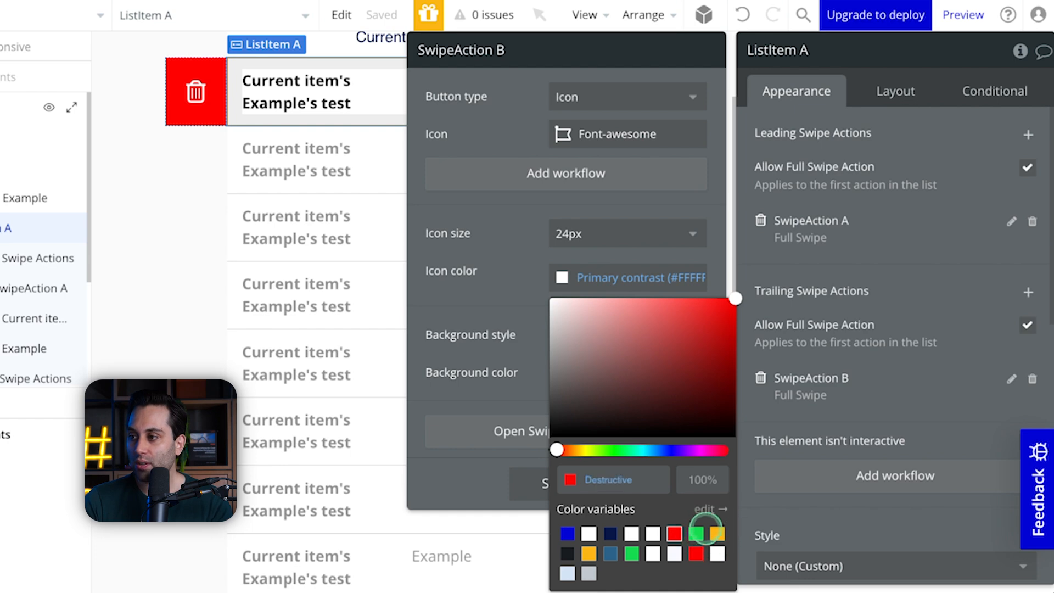
pyautogui.click(695, 533)
pyautogui.click(473, 351)
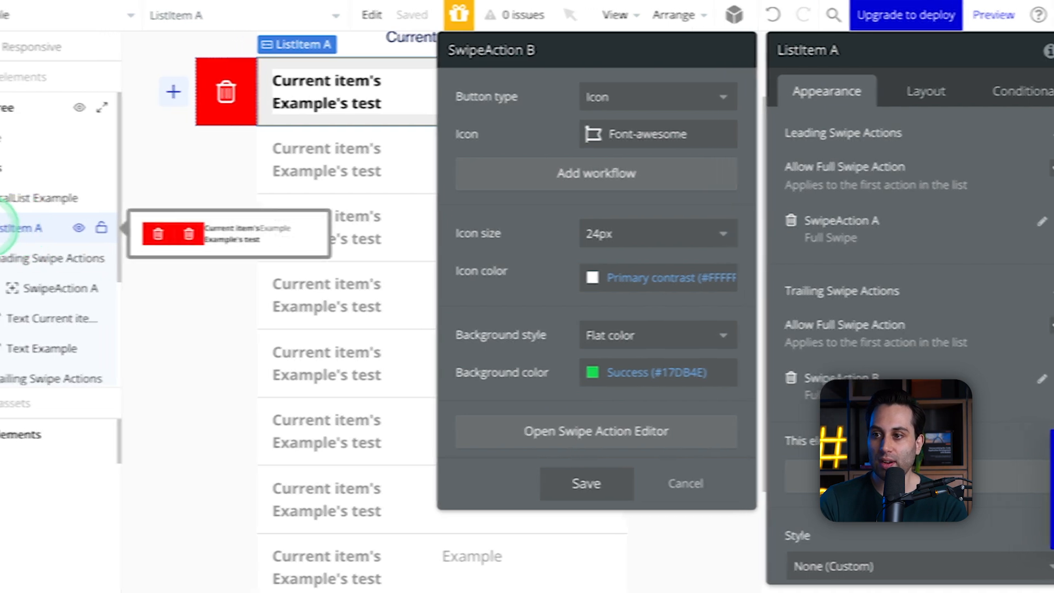
# Step: Open the trailing action in the Swipe Action Editor and apply the Font-awesome flag icon and Success (#17DB4E) background there
pyautogui.click(577, 431)
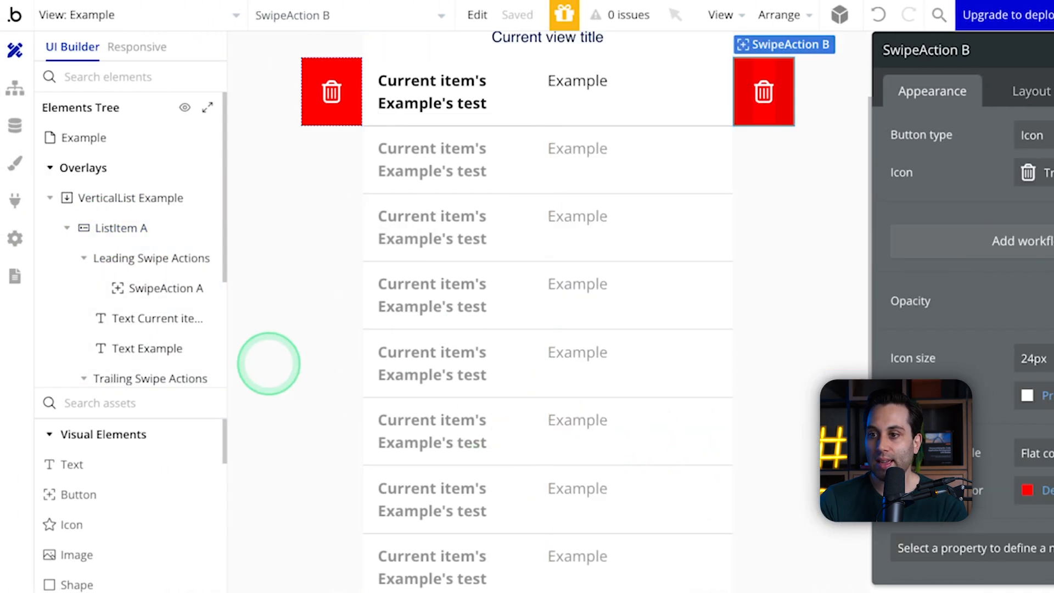
pyautogui.click(760, 93)
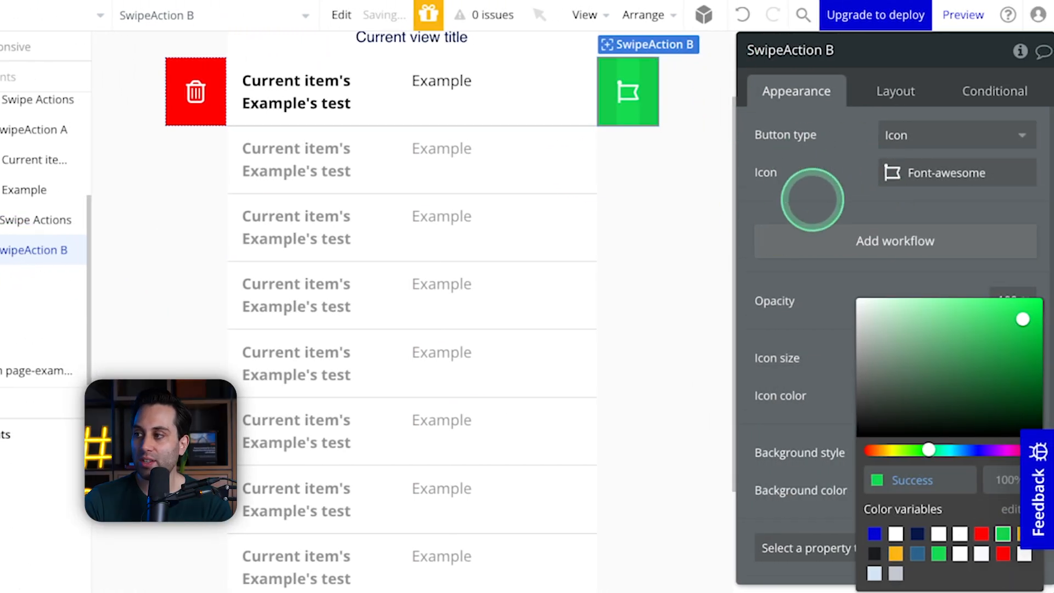
pyautogui.click(856, 220)
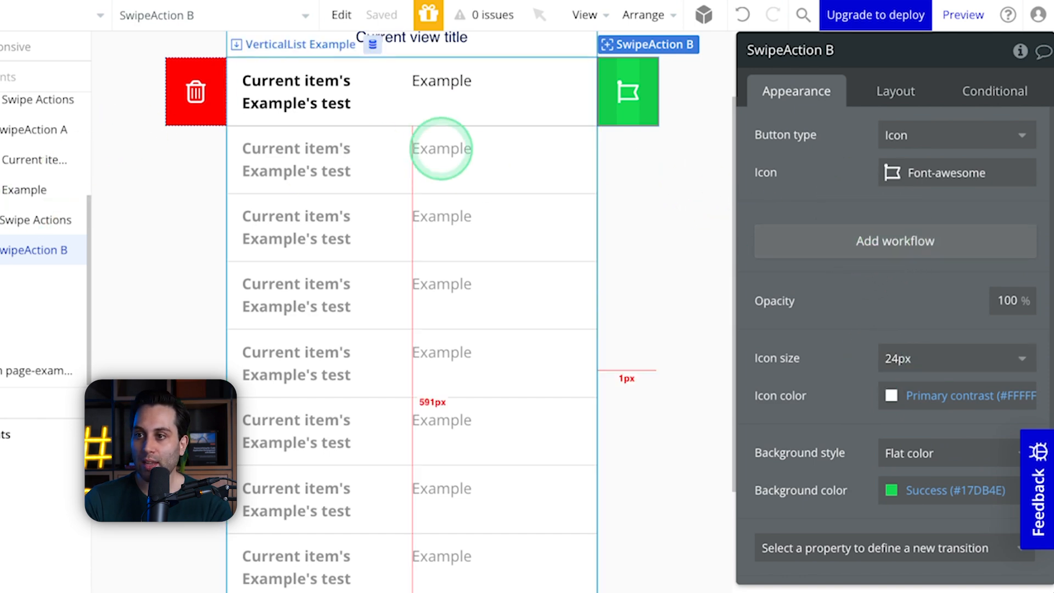
# Step: Preview the Example view and test the leading and trailing swipe actions on the Test 1 row in both directions
pyautogui.scroll(2, 440, 146)
pyautogui.click(969, 15)
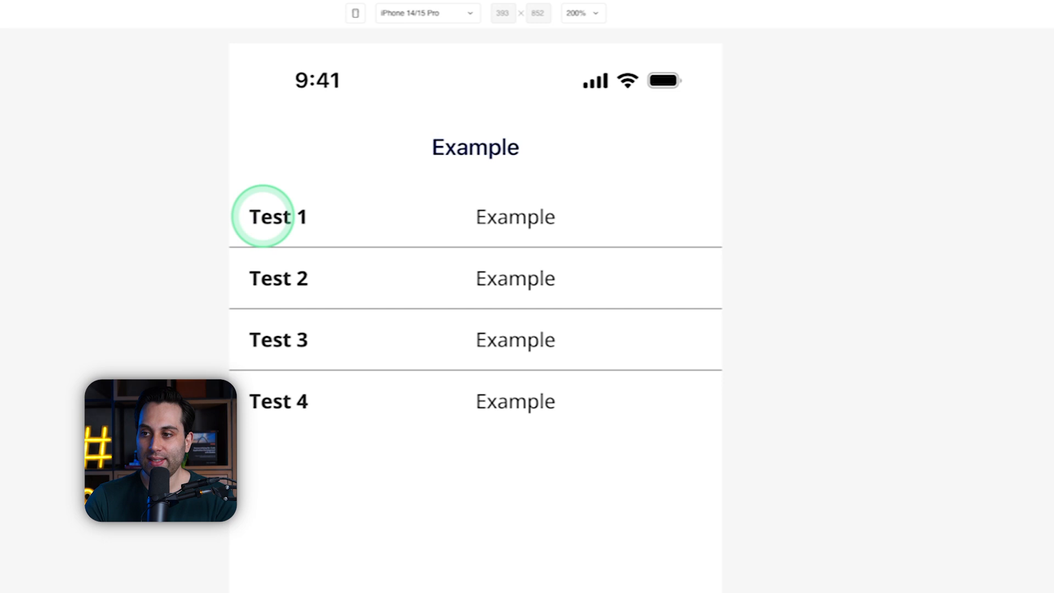
pyautogui.moveTo(241, 216); pyautogui.dragTo(371, 220)
pyautogui.moveTo(440, 219); pyautogui.dragTo(586, 207)
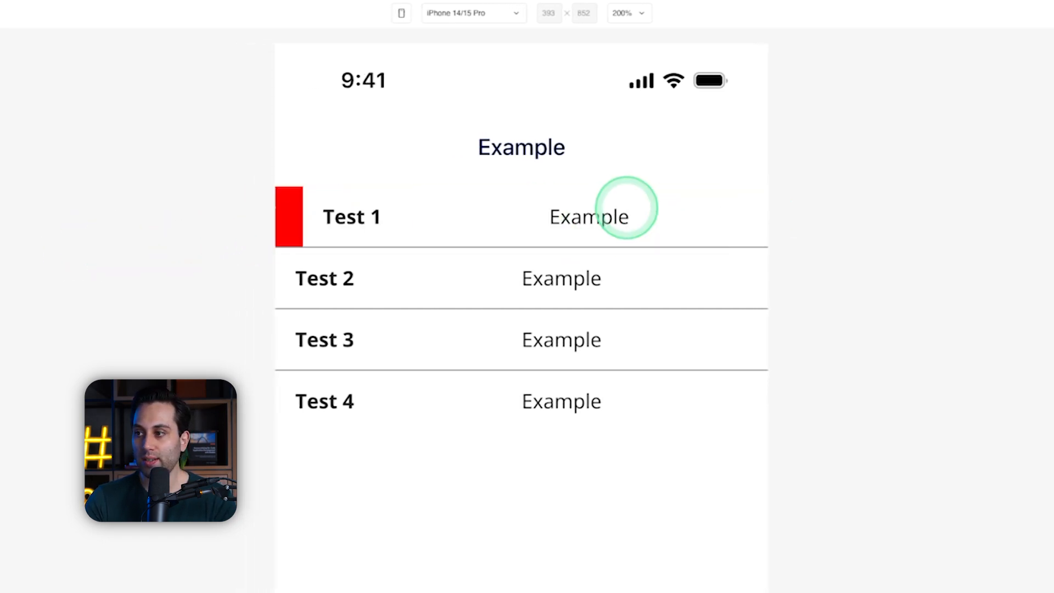
pyautogui.moveTo(724, 208); pyautogui.dragTo(379, 235)
pyautogui.moveTo(660, 210); pyautogui.dragTo(336, 199)
pyautogui.moveTo(518, 207); pyautogui.dragTo(240, 219)
pyautogui.moveTo(454, 222); pyautogui.dragTo(480, 207)
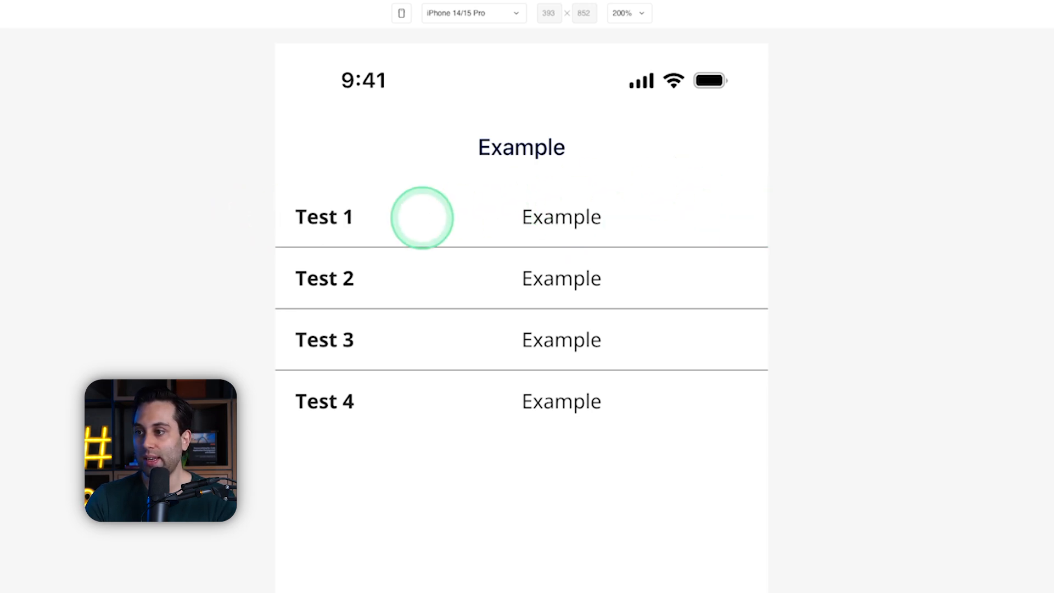
pyautogui.moveTo(347, 218); pyautogui.dragTo(781, 227)
pyautogui.moveTo(323, 225); pyautogui.dragTo(711, 216)
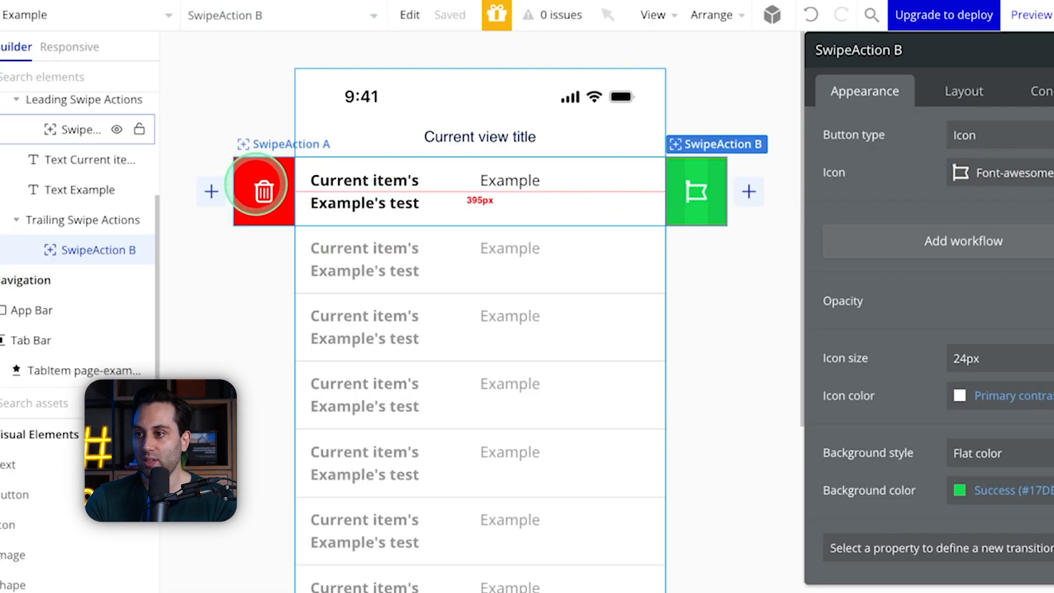
# Step: Add a second leading swipe action to the list item beside the trash-can action and select it for editing
pyautogui.click(215, 192)
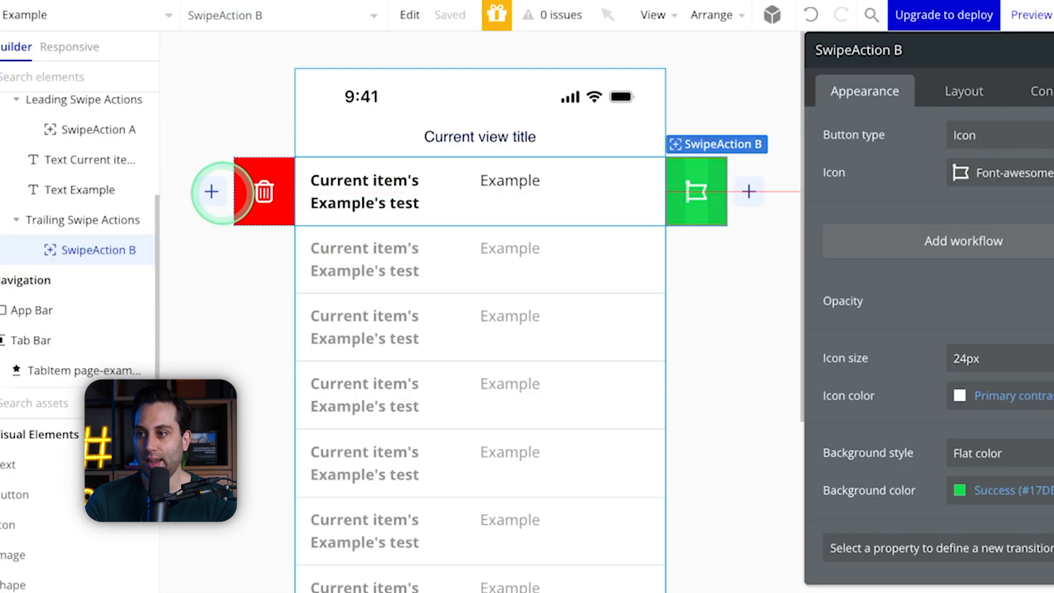
pyautogui.click(212, 191)
pyautogui.click(276, 204)
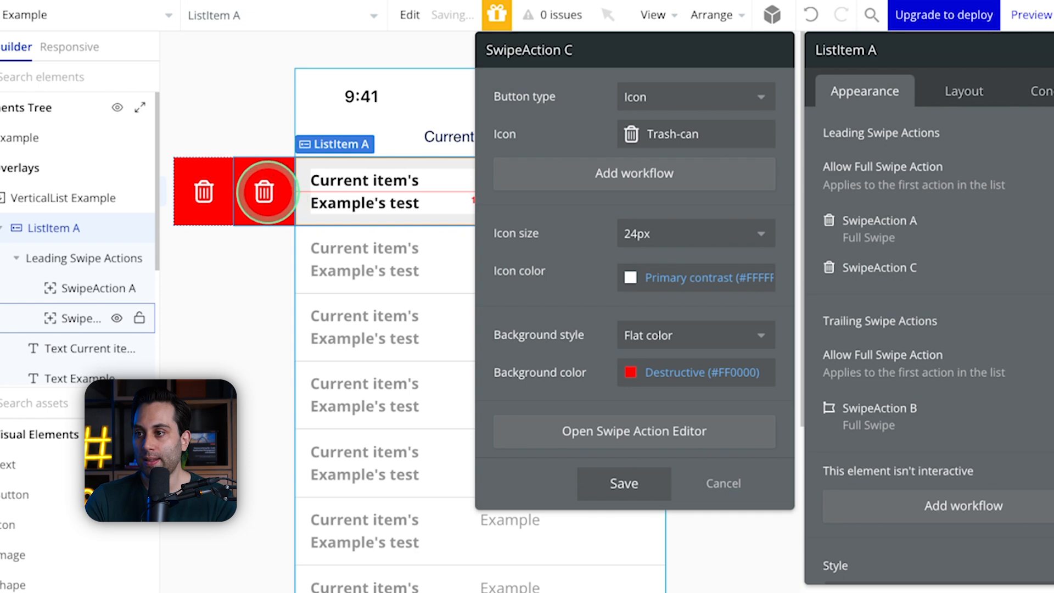
pyautogui.click(265, 192)
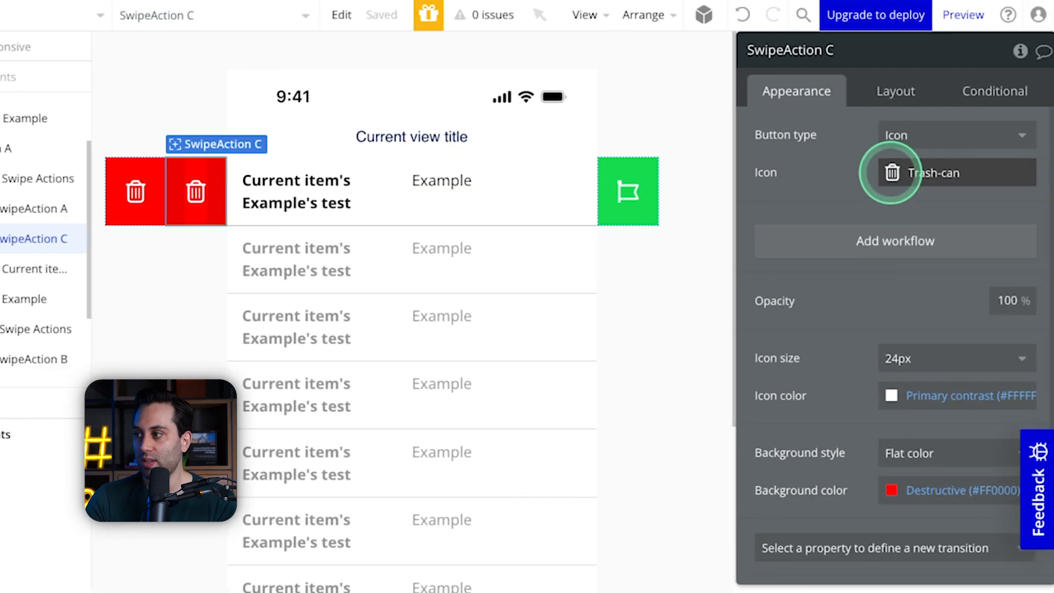
# Step: Set the second leading swipe action's icon to File-lines and its background color to the Text color variable
pyautogui.click(891, 172)
pyautogui.click(855, 299)
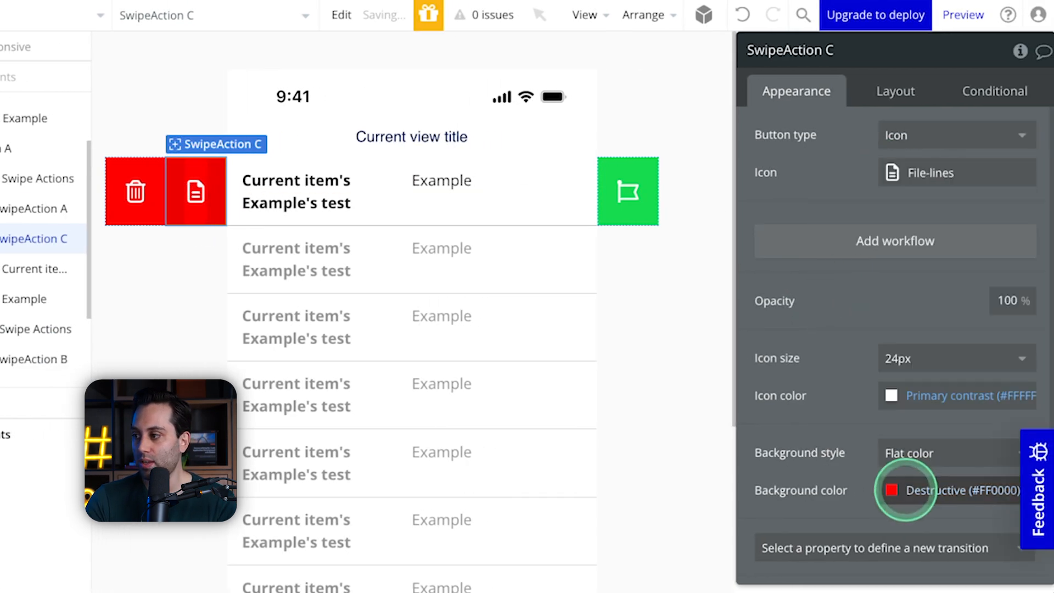
pyautogui.click(905, 490)
pyautogui.click(917, 533)
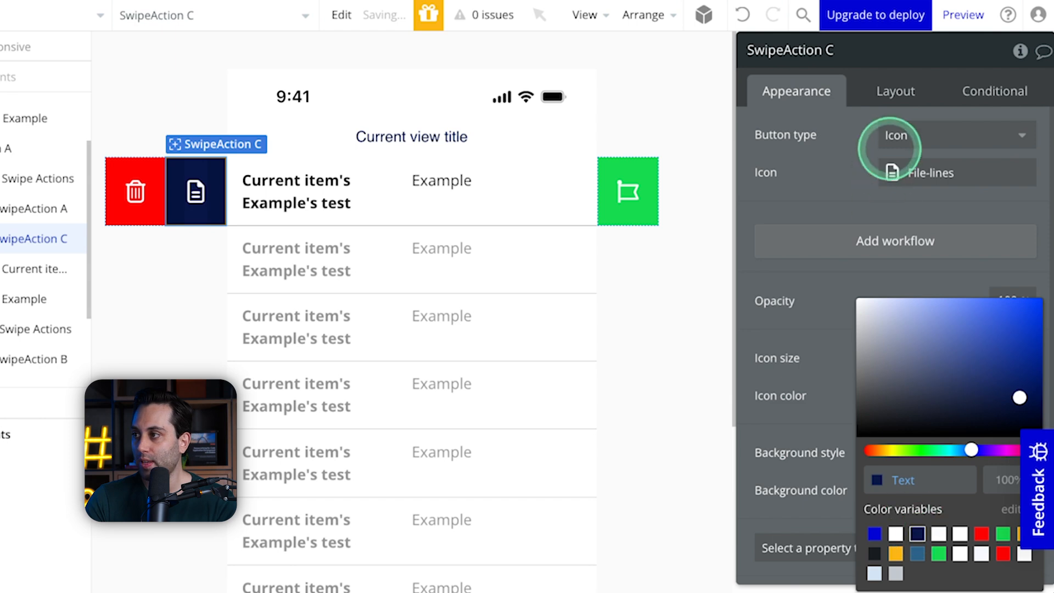
# Step: Preview the view again and test full and partial leading swipes and a full trailing swipe on the Test 1 row
pyautogui.click(963, 15)
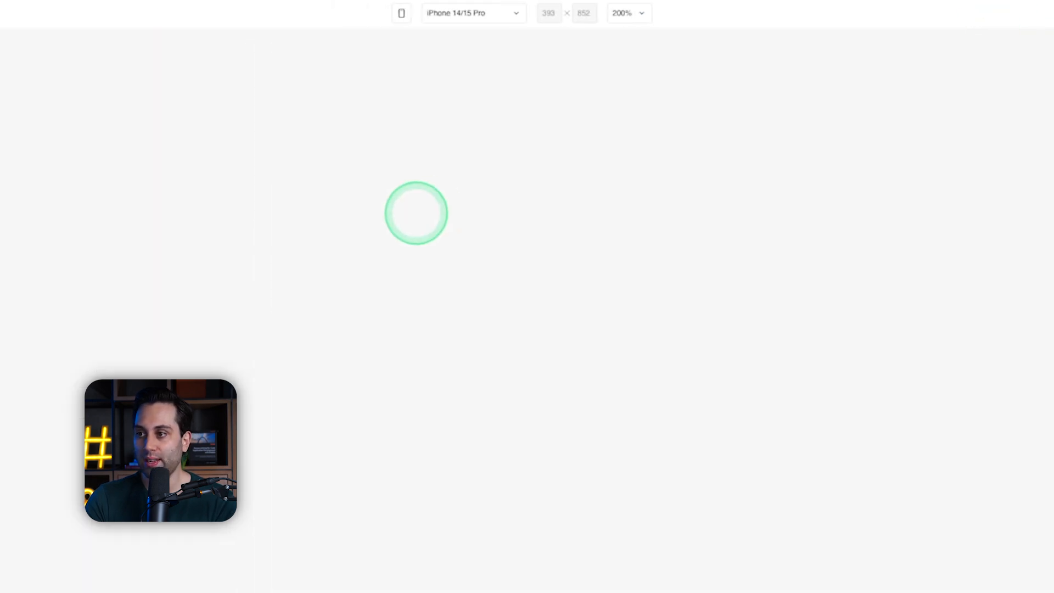
pyautogui.moveTo(308, 218); pyautogui.dragTo(662, 217)
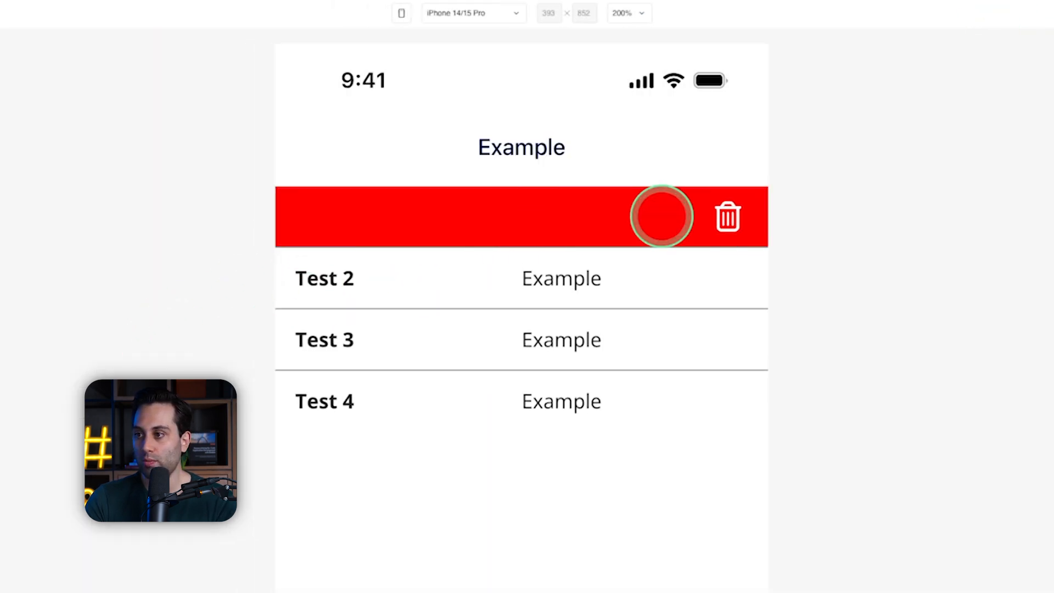
pyautogui.moveTo(349, 212); pyautogui.dragTo(485, 215)
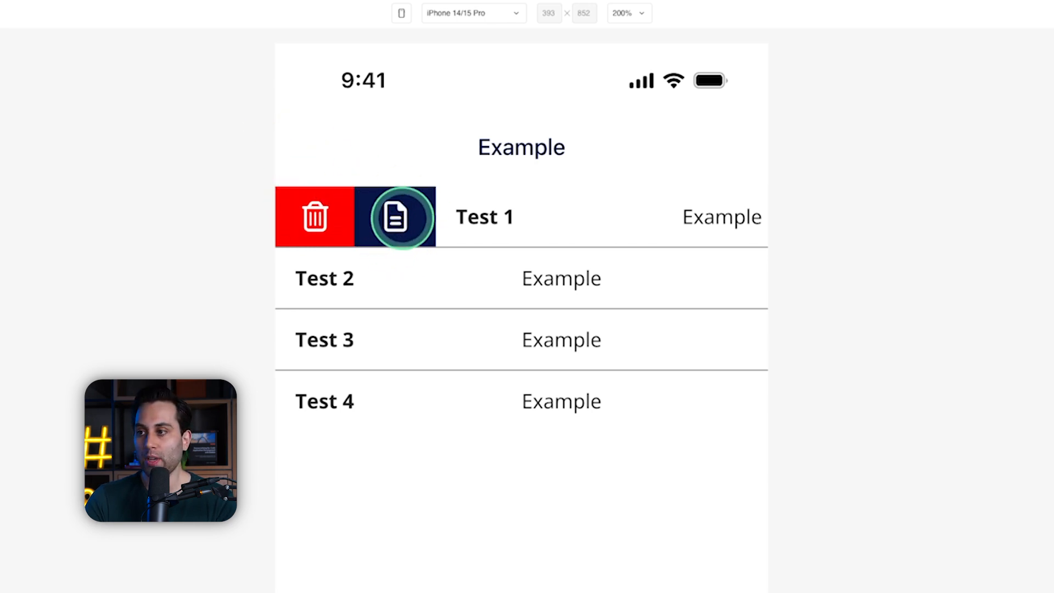
pyautogui.moveTo(717, 207); pyautogui.dragTo(370, 203)
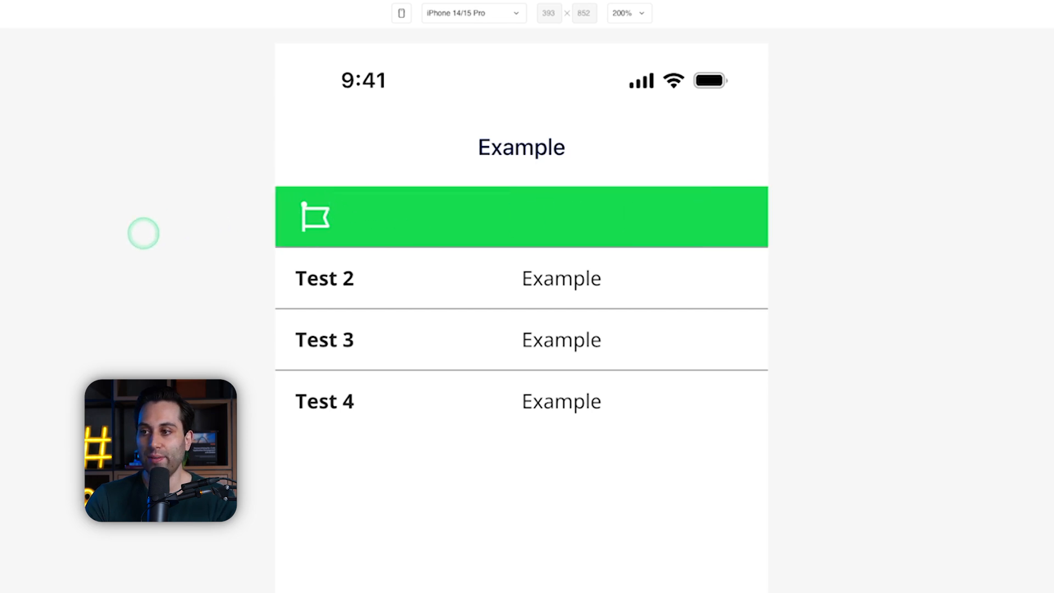
# Step: Swipe the Test 1 row back in the preview and test a partial leading swipe that reveals both leading actions
pyautogui.moveTo(445, 227); pyautogui.dragTo(478, 222)
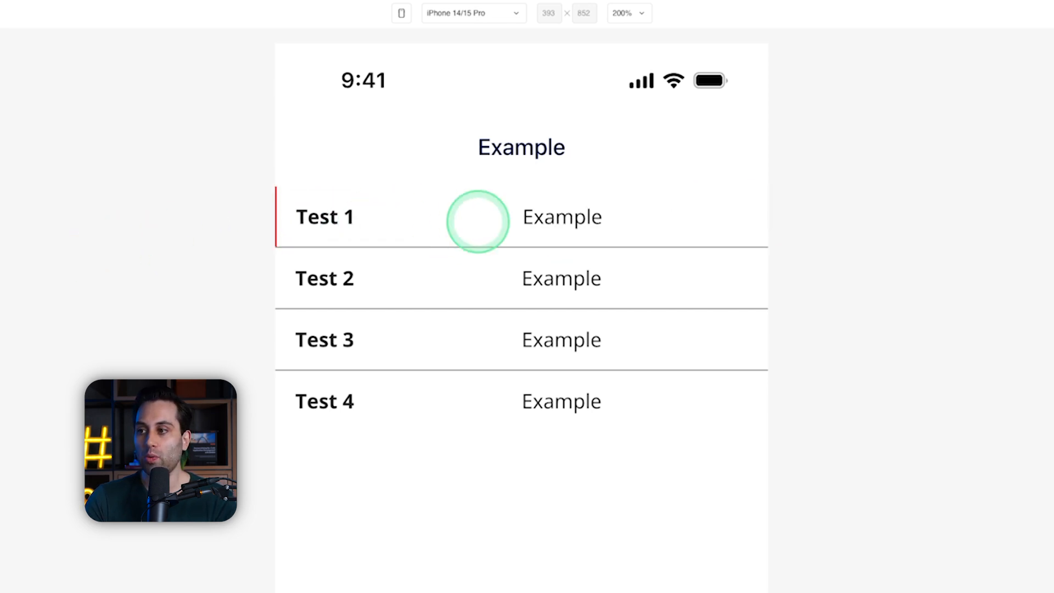
pyautogui.moveTo(329, 241); pyautogui.dragTo(471, 237)
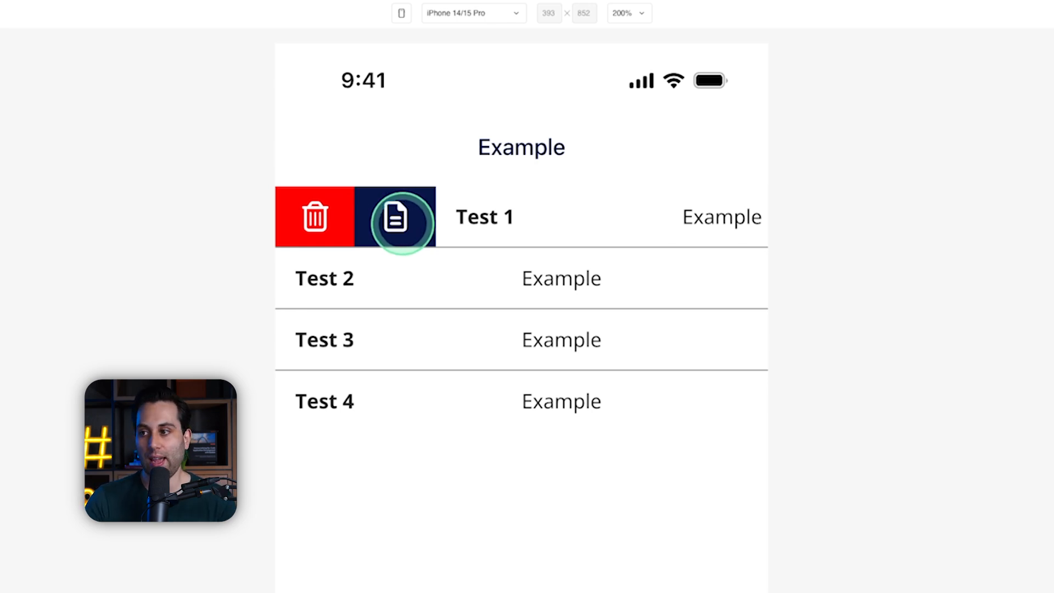
pyautogui.click(536, 236)
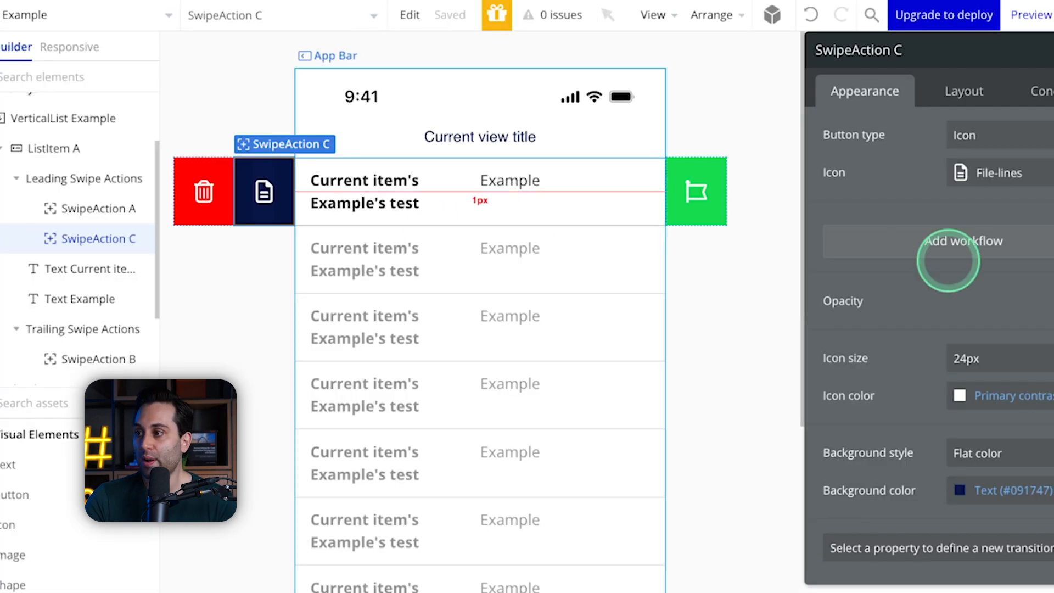
# Step: Examine the list item's leading and trailing swipe action settings and the properties of the File-lines swipe action
pyautogui.click(621, 303)
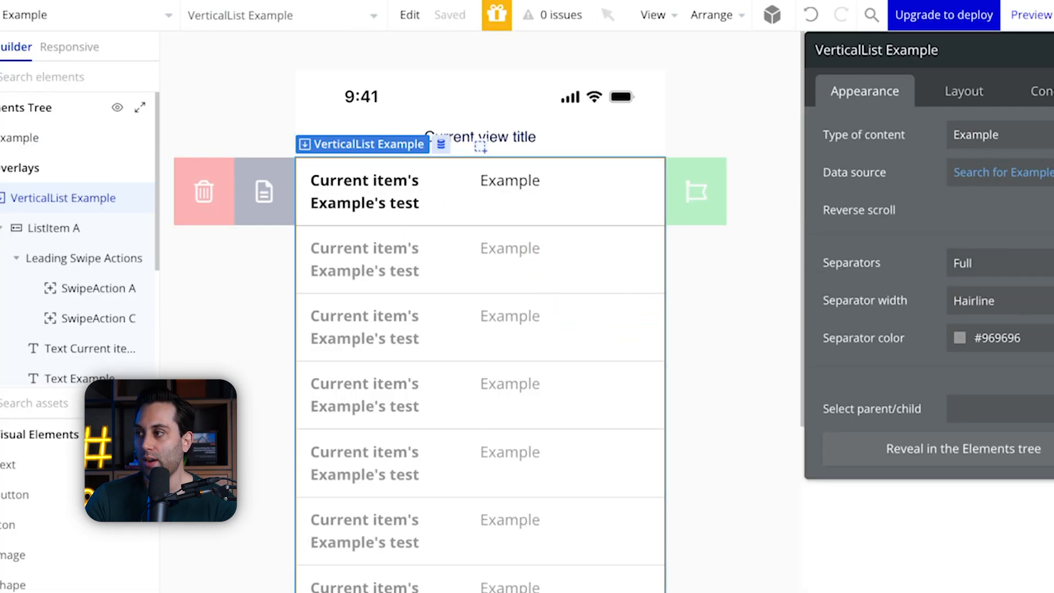
pyautogui.click(262, 193)
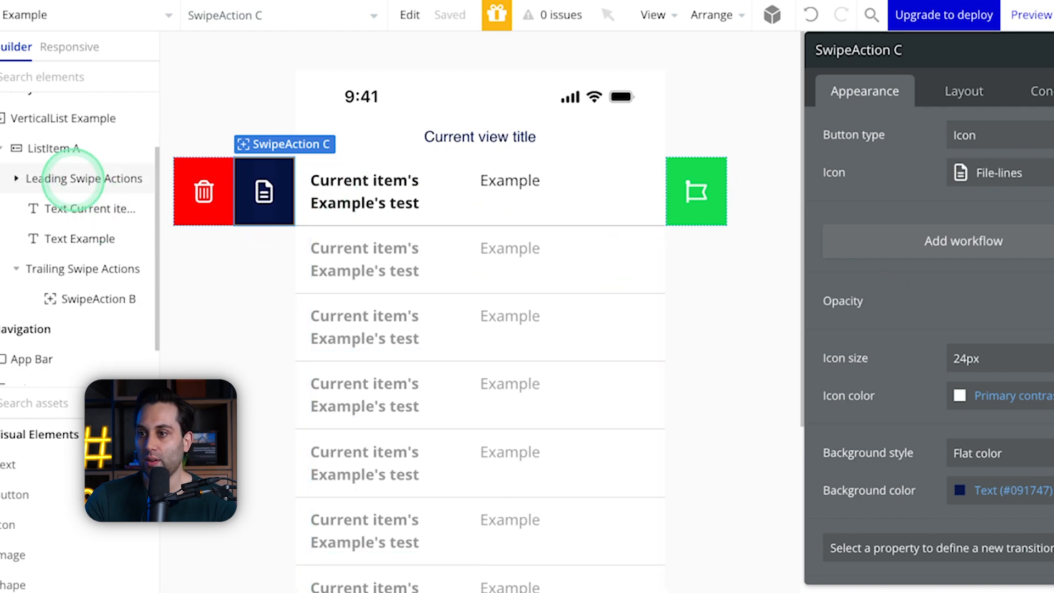
pyautogui.click(35, 147)
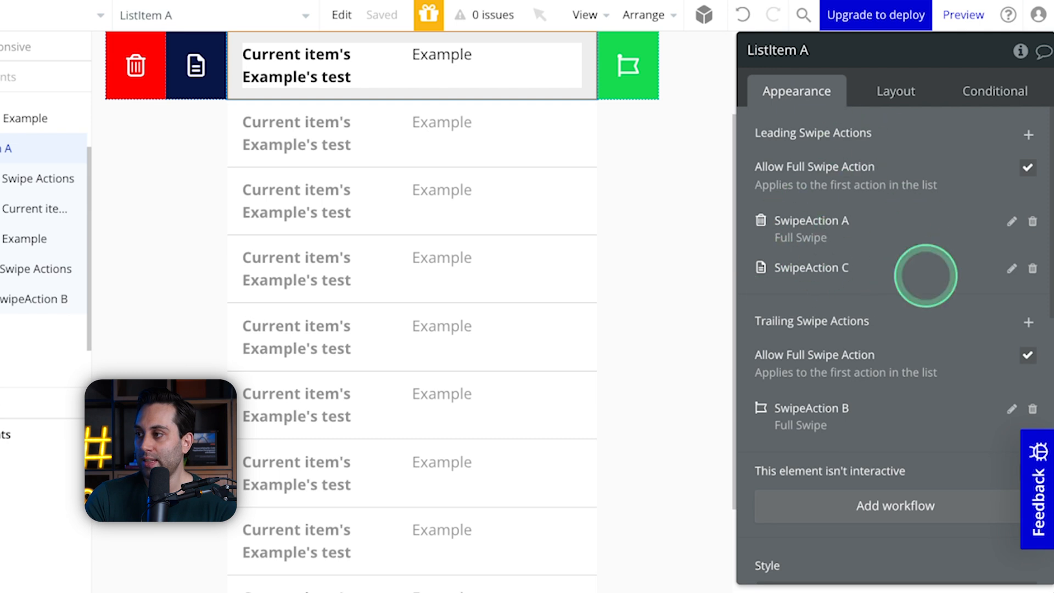
pyautogui.scroll(-3, 915, 388)
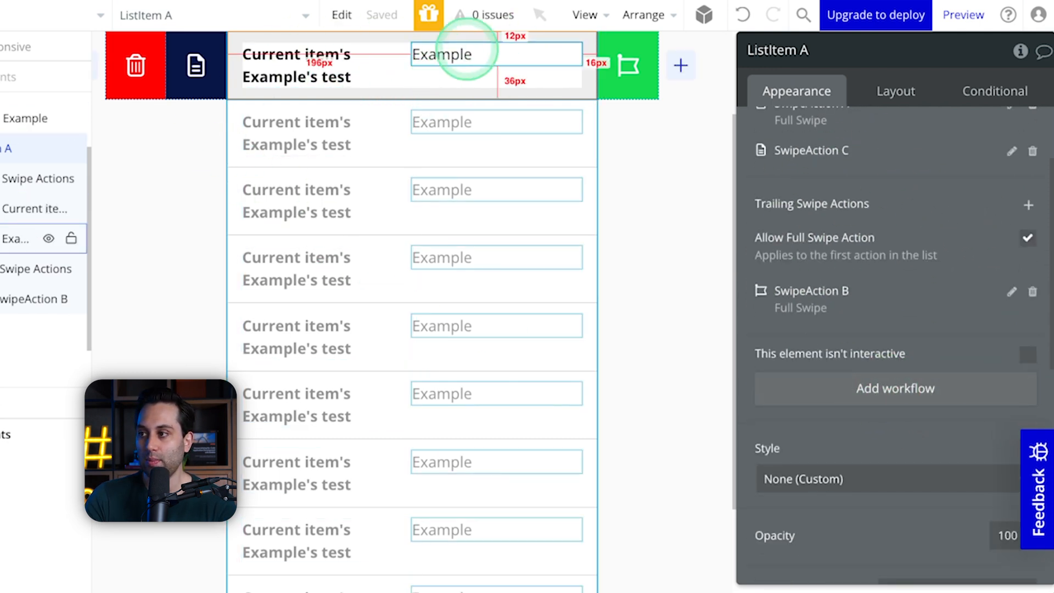
pyautogui.scroll(1, 878, 302)
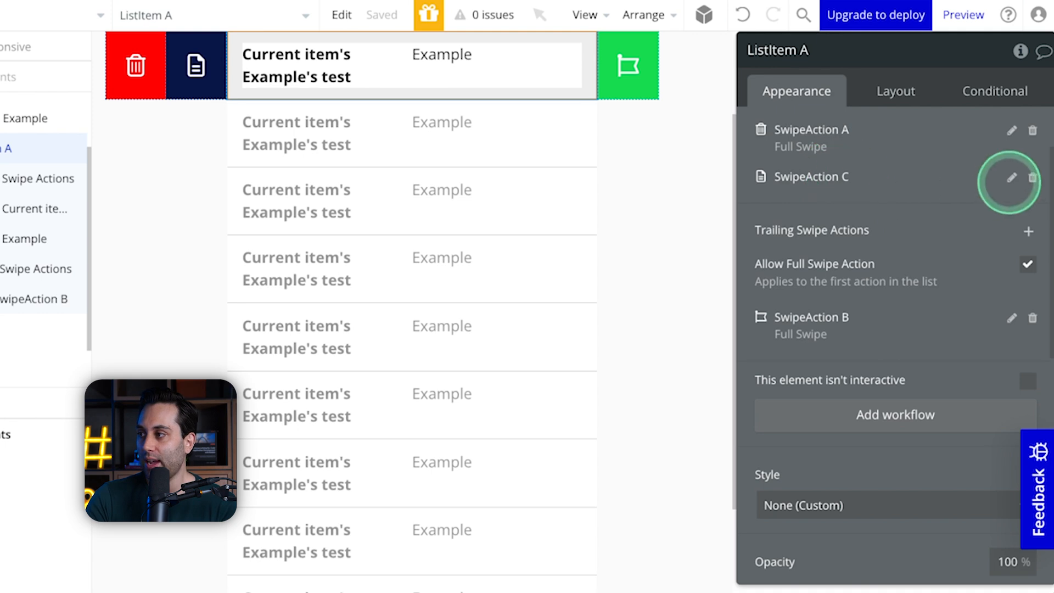
pyautogui.click(1011, 177)
pyautogui.click(595, 420)
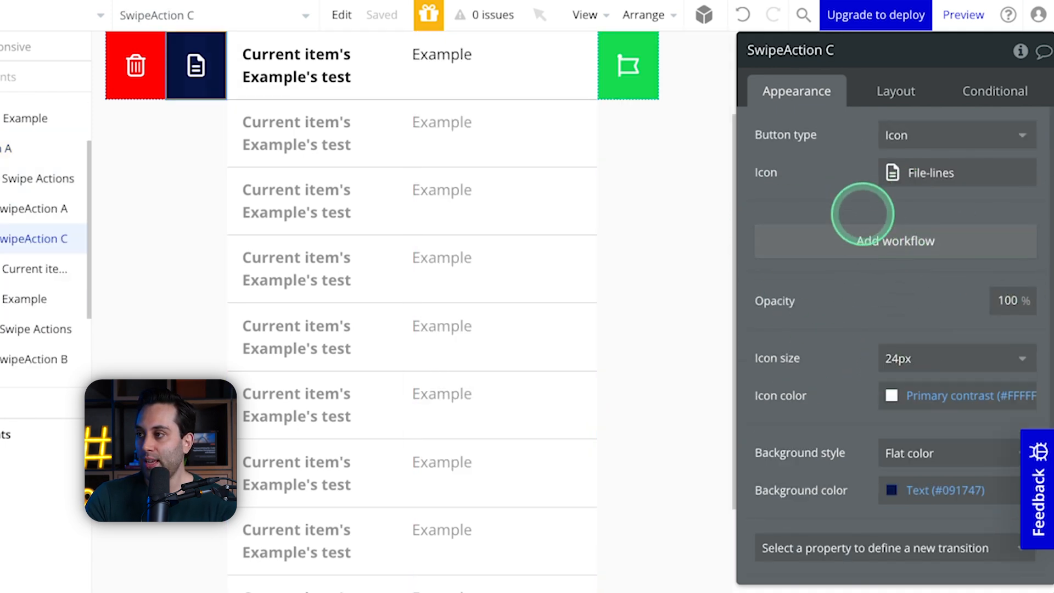
pyautogui.click(11, 174)
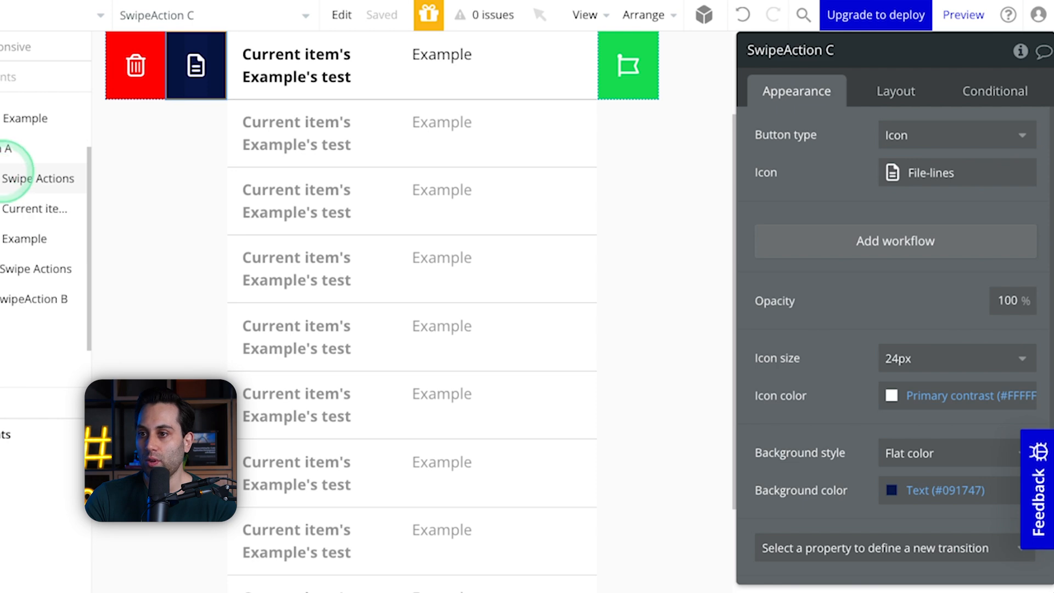
pyautogui.click(5, 147)
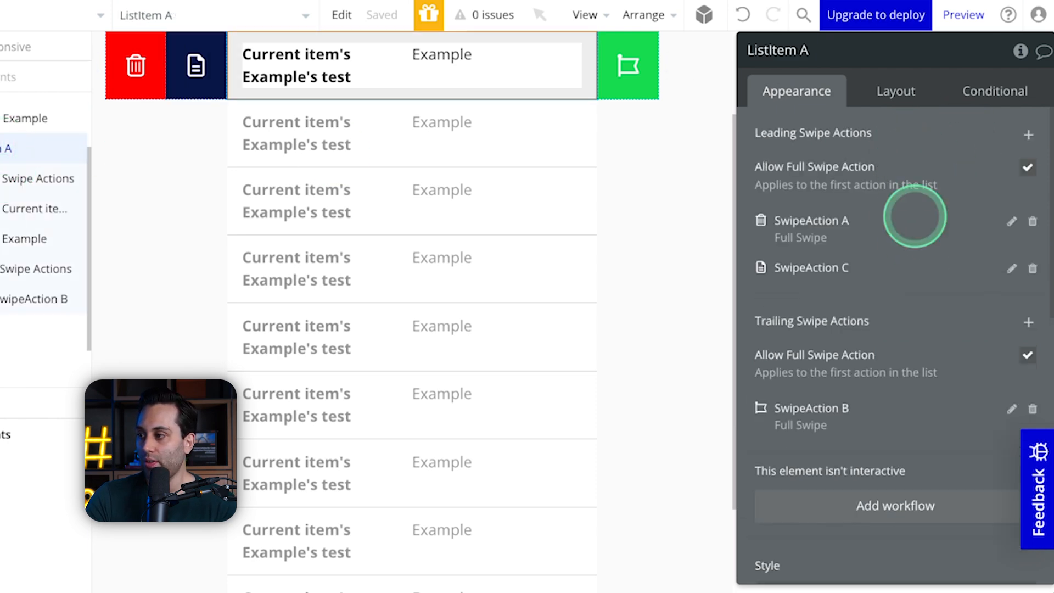
pyautogui.scroll(-3, 932, 400)
pyautogui.scroll(3, 931, 400)
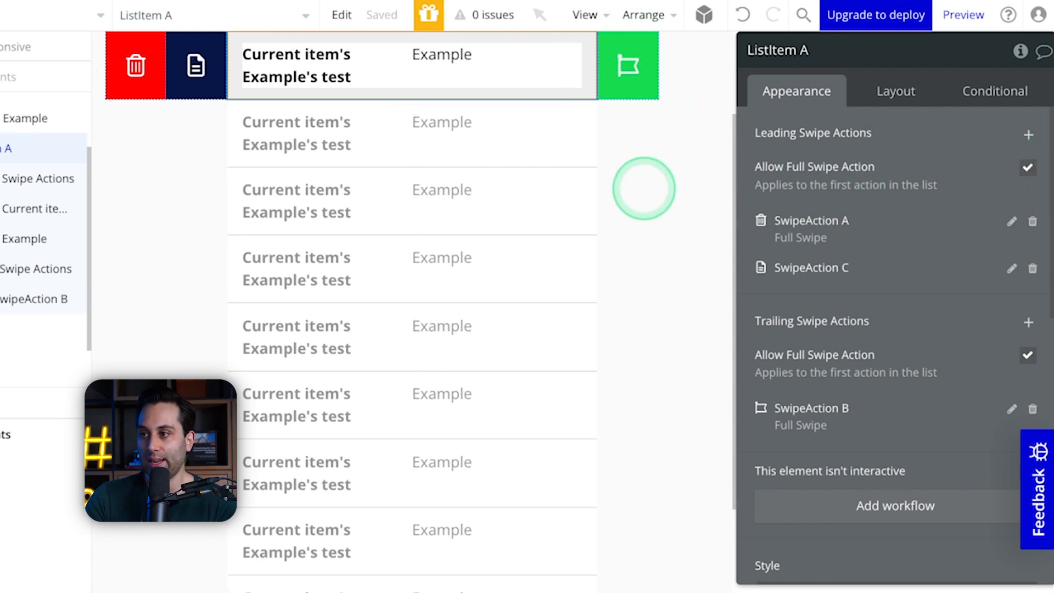
# Step: Inspect the App Bar and Tab Bar navigation elements of the Example view
pyautogui.click(643, 186)
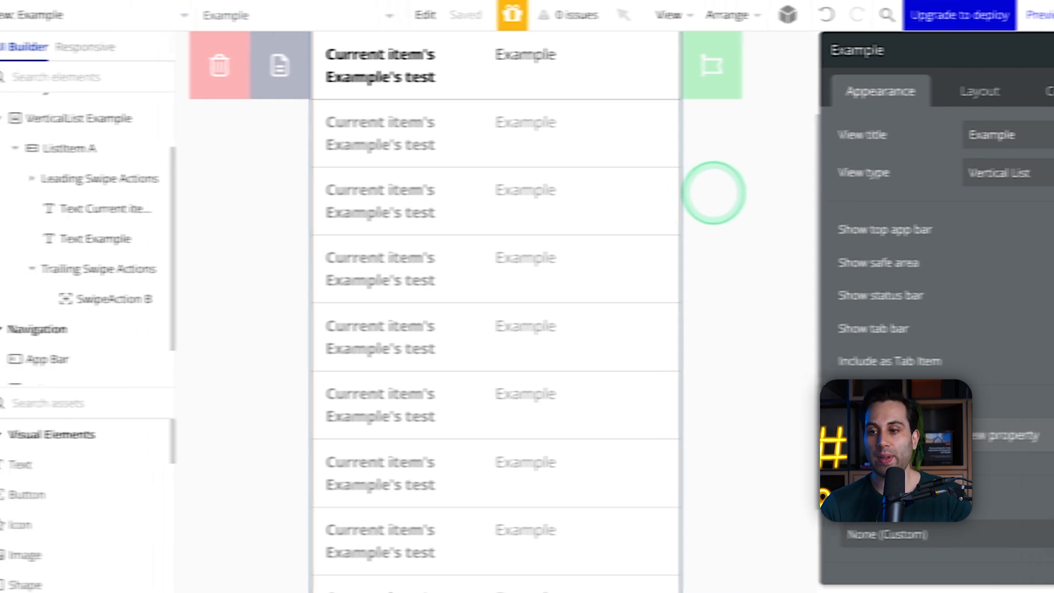
pyautogui.scroll(-1, 155, 336)
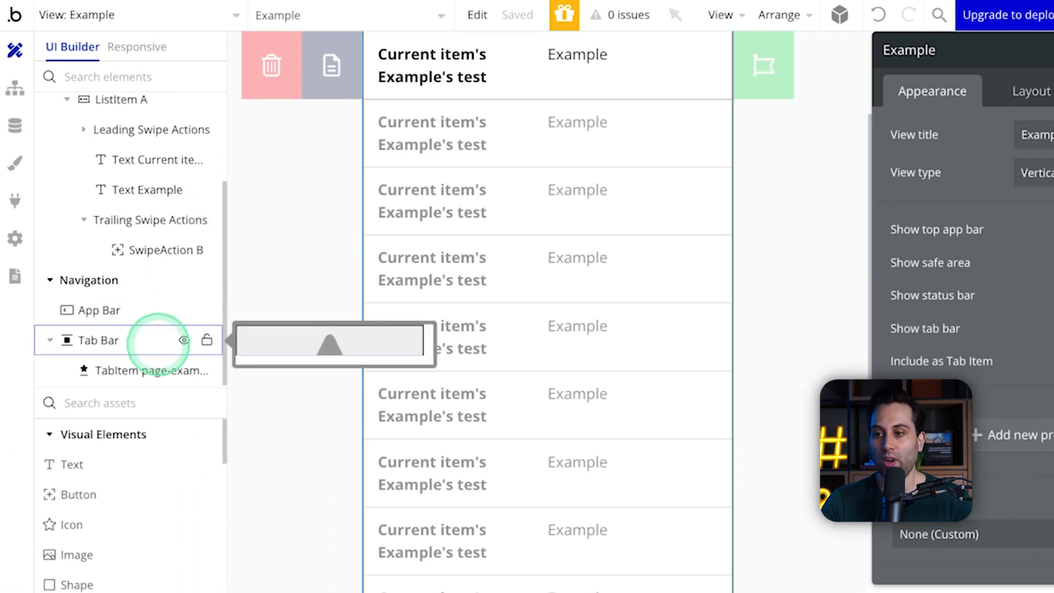
pyautogui.click(140, 189)
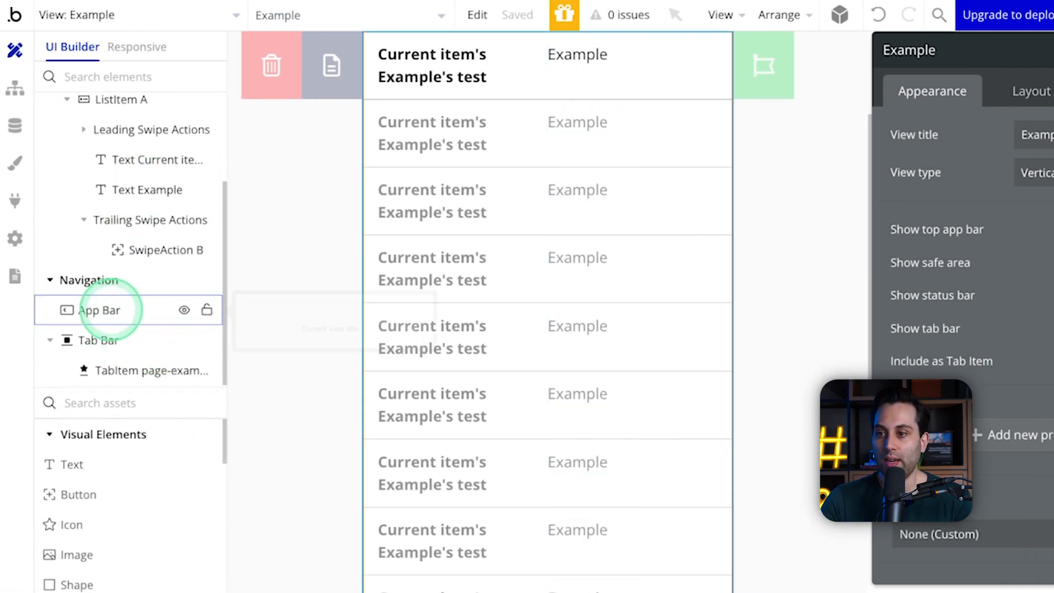
pyautogui.click(118, 309)
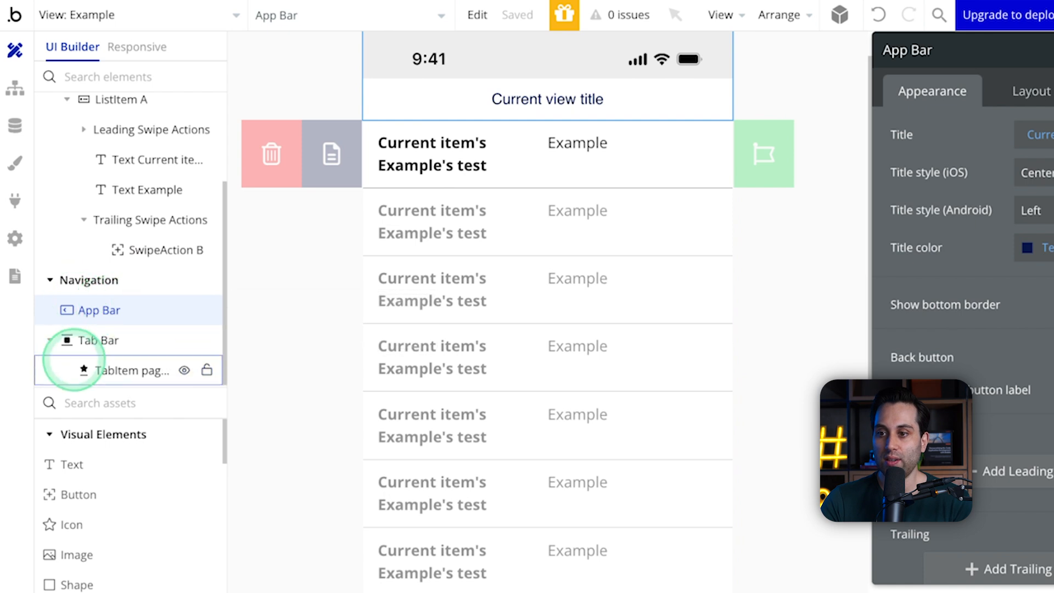
pyautogui.click(97, 340)
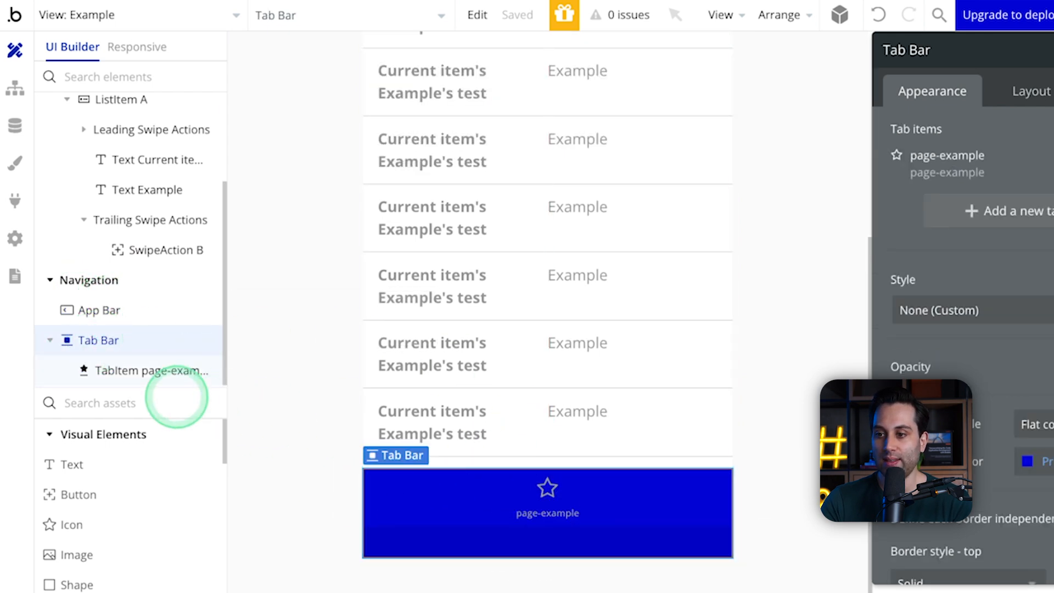
pyautogui.click(96, 309)
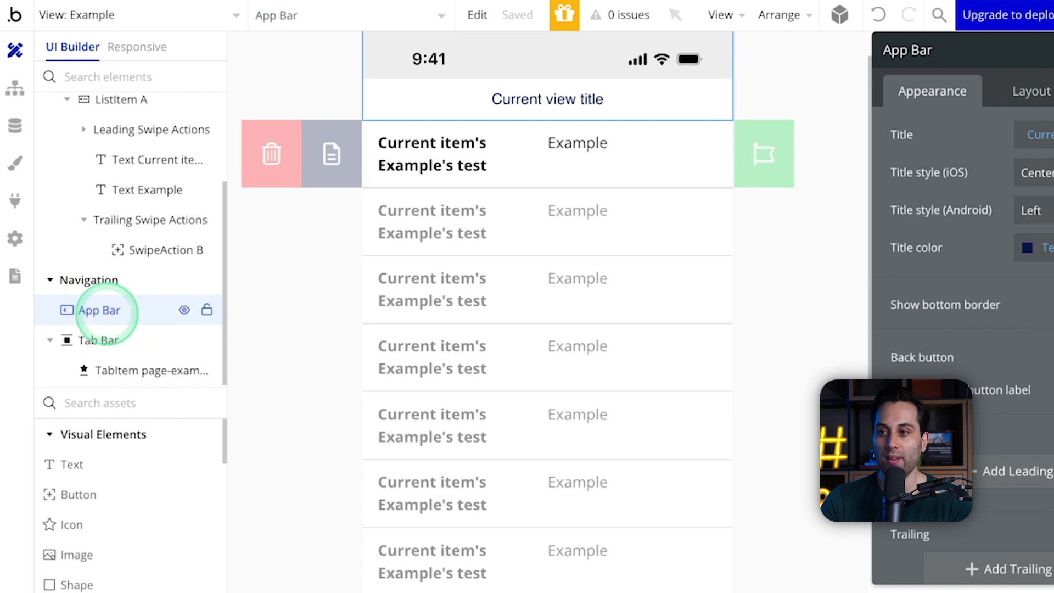
pyautogui.scroll(3, 116, 220)
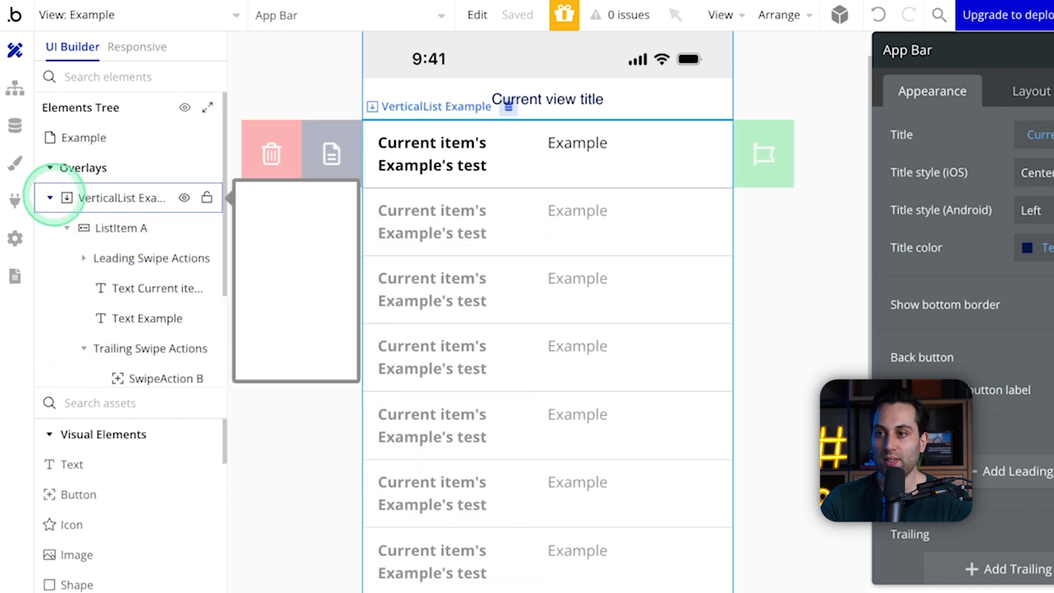
# Step: Collapse the vertical list in the element tree and add a Sheet container to the Example view
pyautogui.click(48, 199)
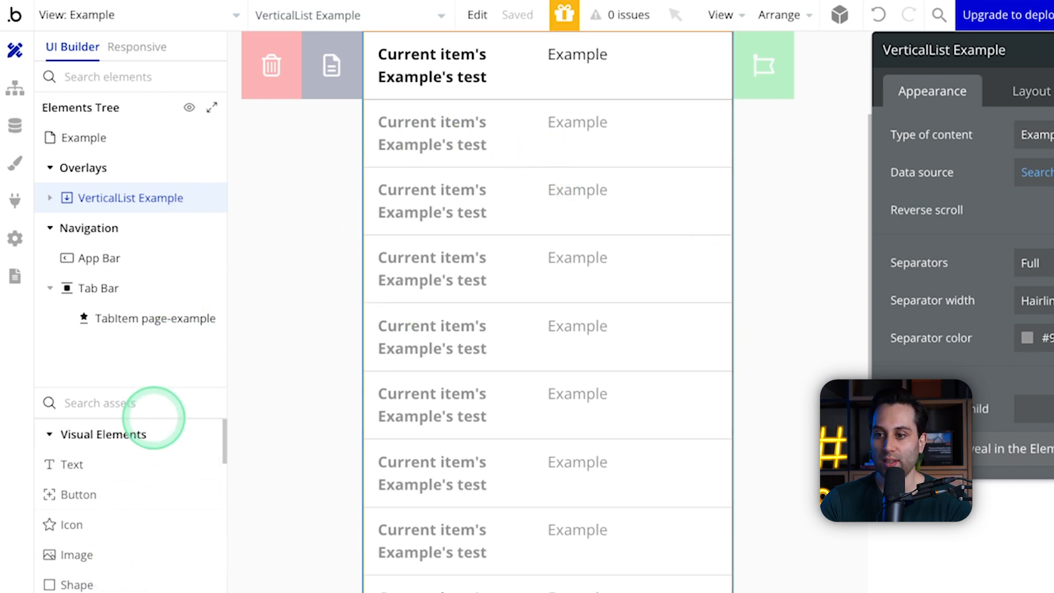
pyautogui.scroll(-2, 154, 461)
pyautogui.scroll(-3, 154, 464)
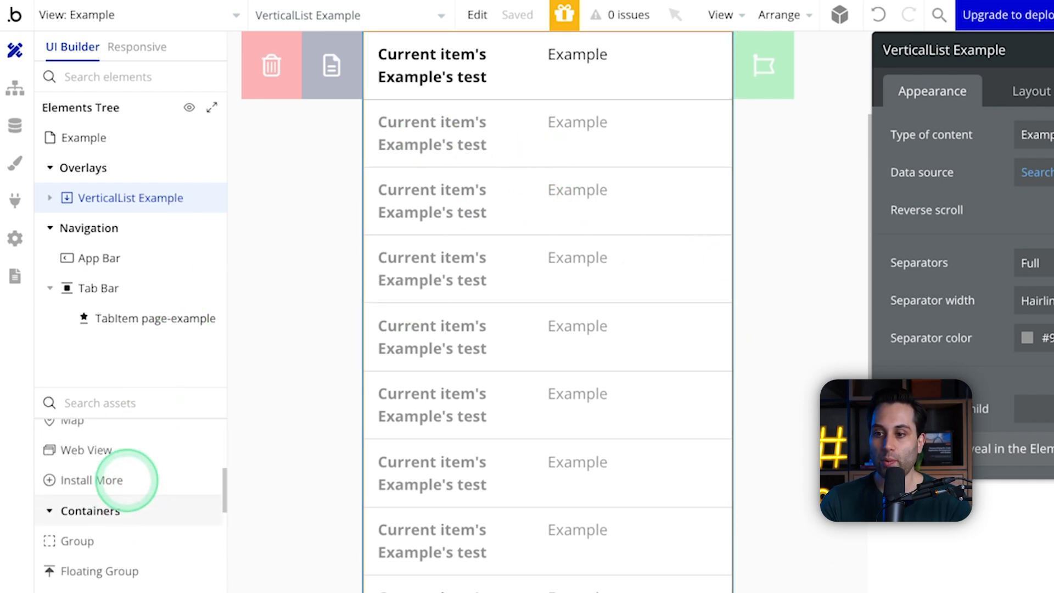
pyautogui.scroll(-4, 144, 465)
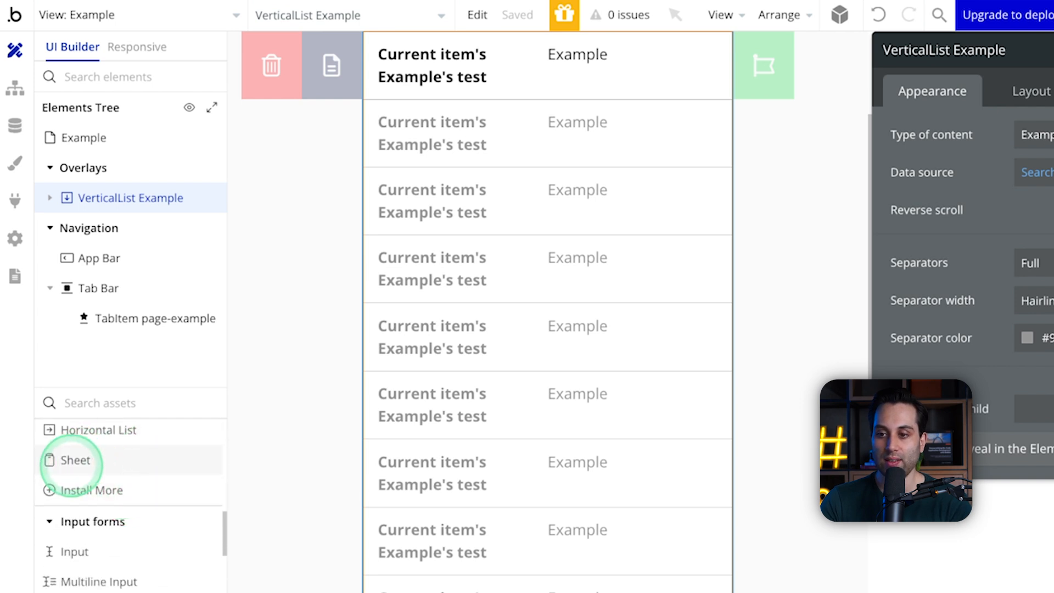
pyautogui.click(80, 460)
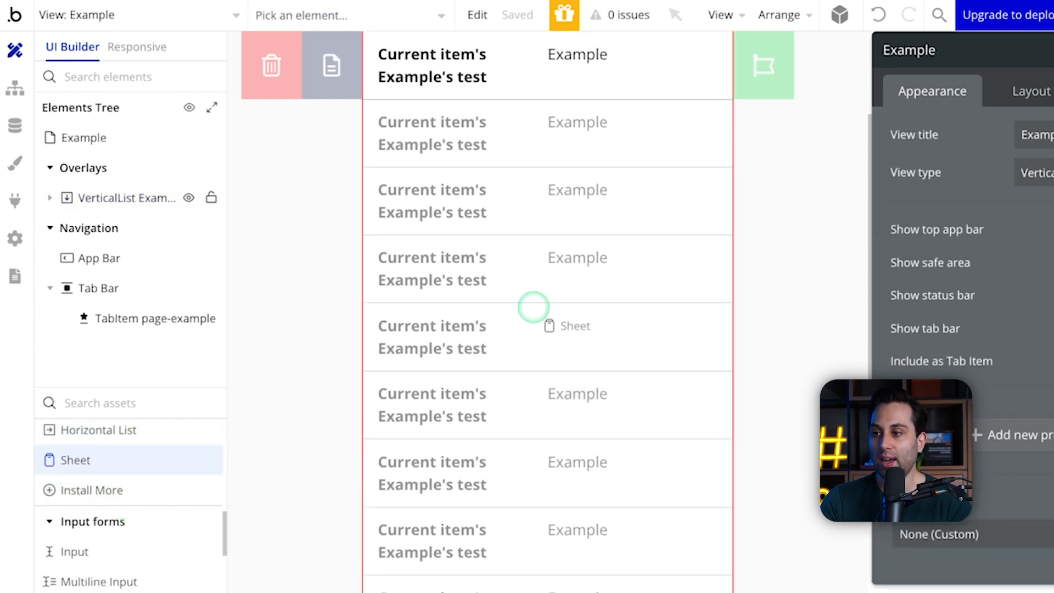
pyautogui.click(533, 306)
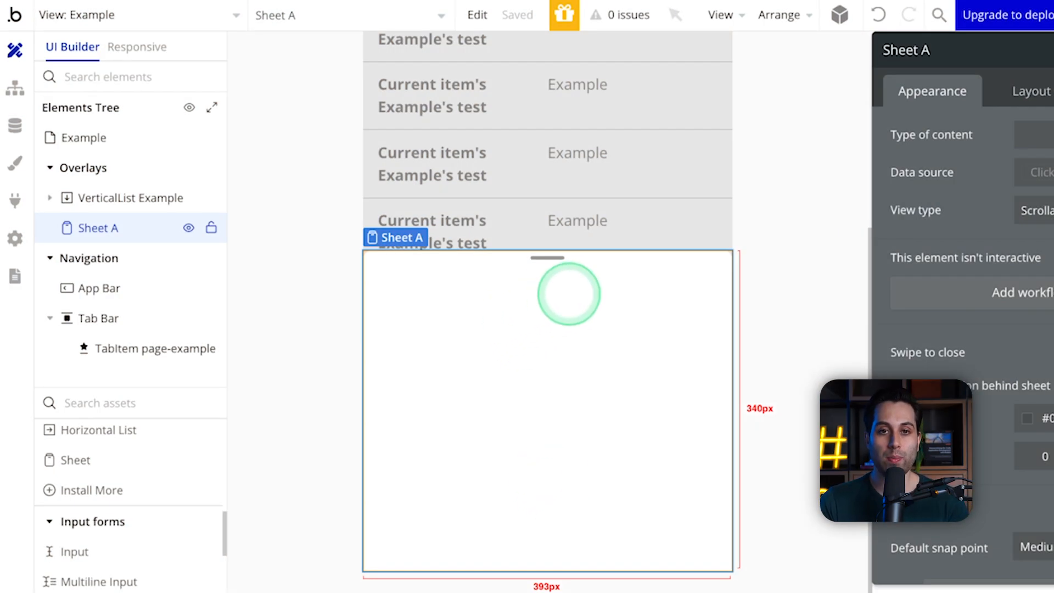
# Step: Hide the sheet by deselecting it, show it again in the editor, and add a Text and a Button inside it
pyautogui.click(773, 198)
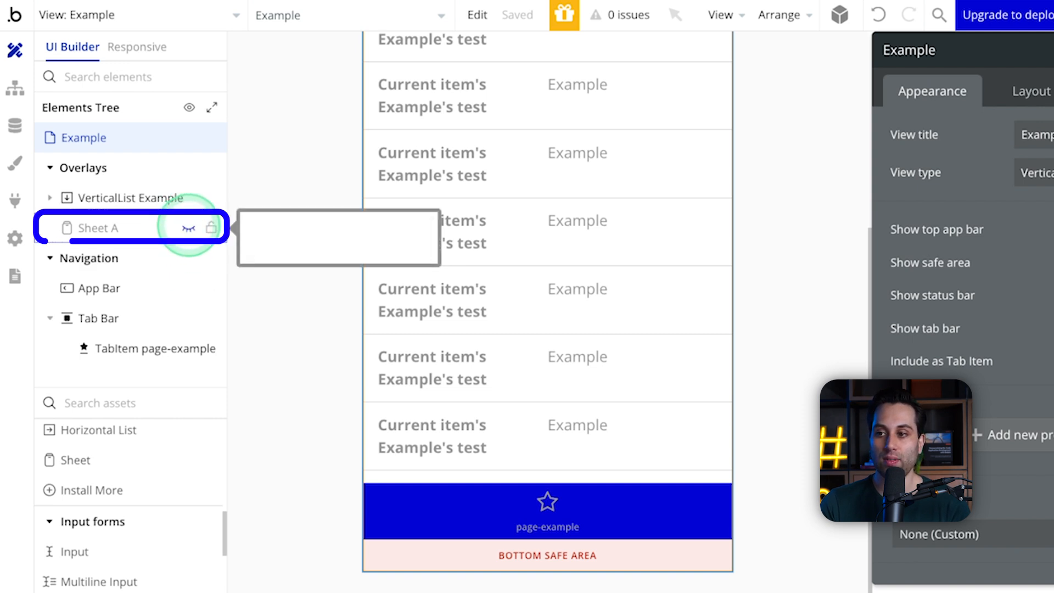
pyautogui.click(188, 227)
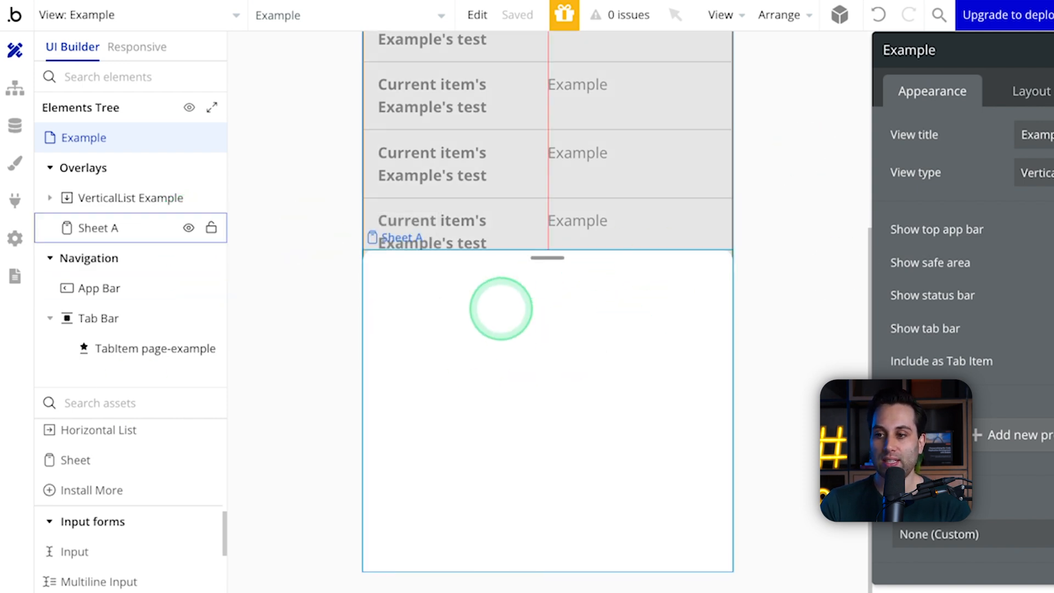
pyautogui.scroll(10, 113, 497)
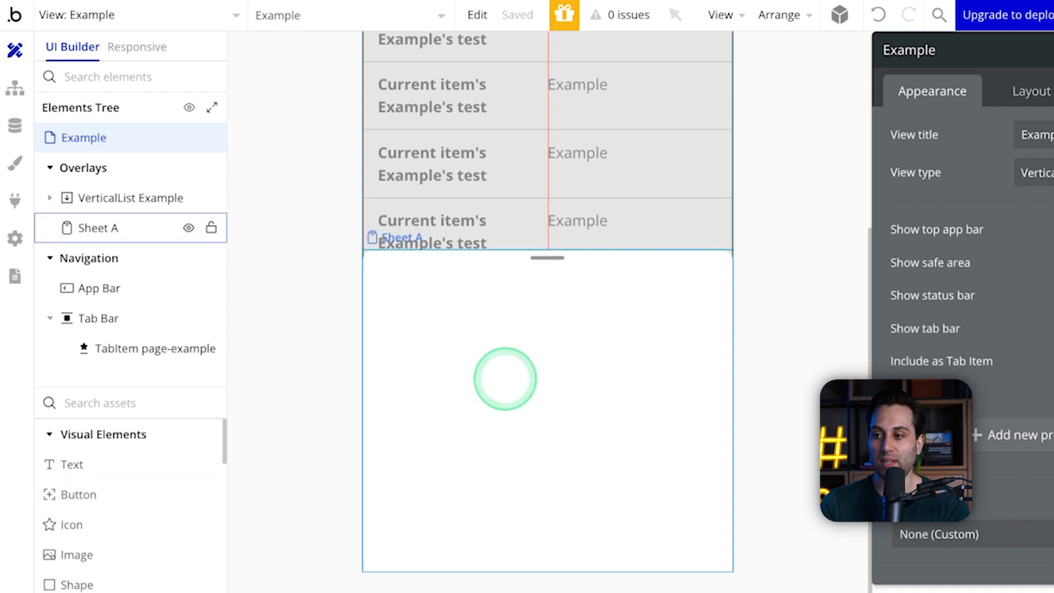
pyautogui.click(77, 466)
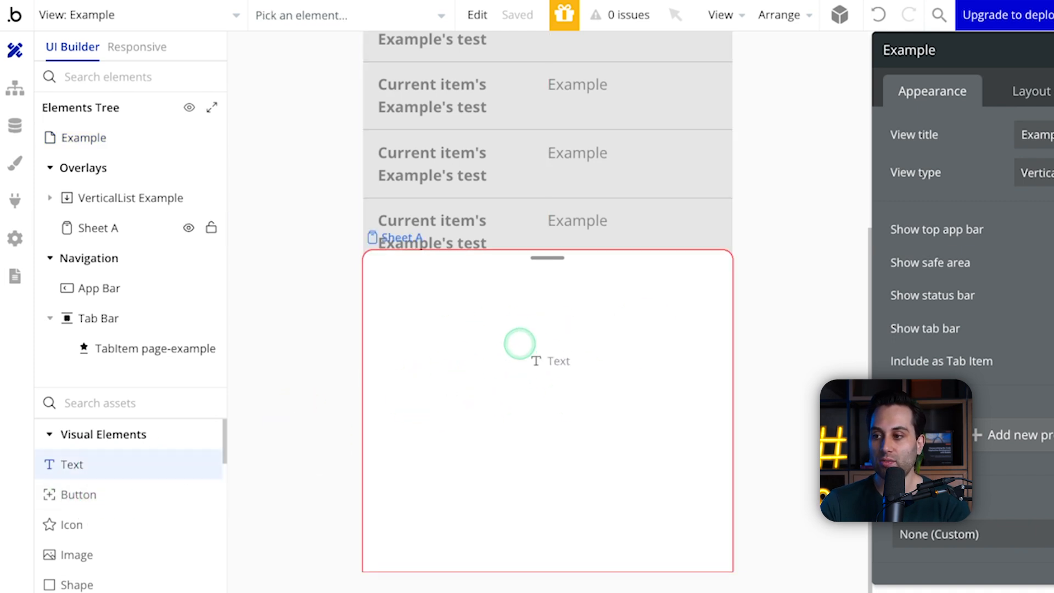
pyautogui.click(520, 344)
pyautogui.click(78, 493)
pyautogui.click(399, 281)
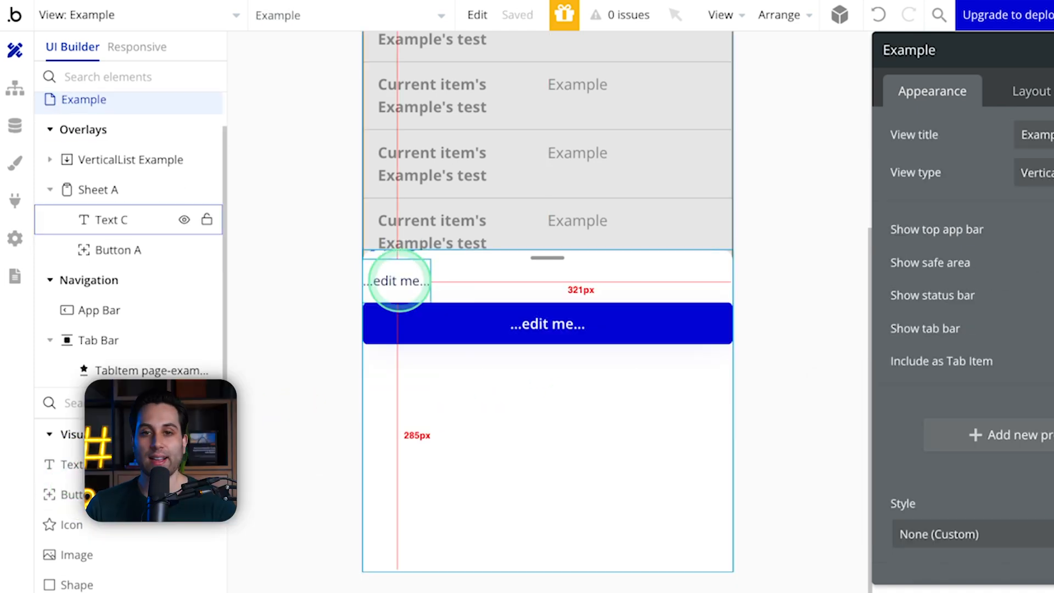
# Step: Change the sheet's text element to read Example and apply the Heading 3 style to it
pyautogui.click(399, 280)
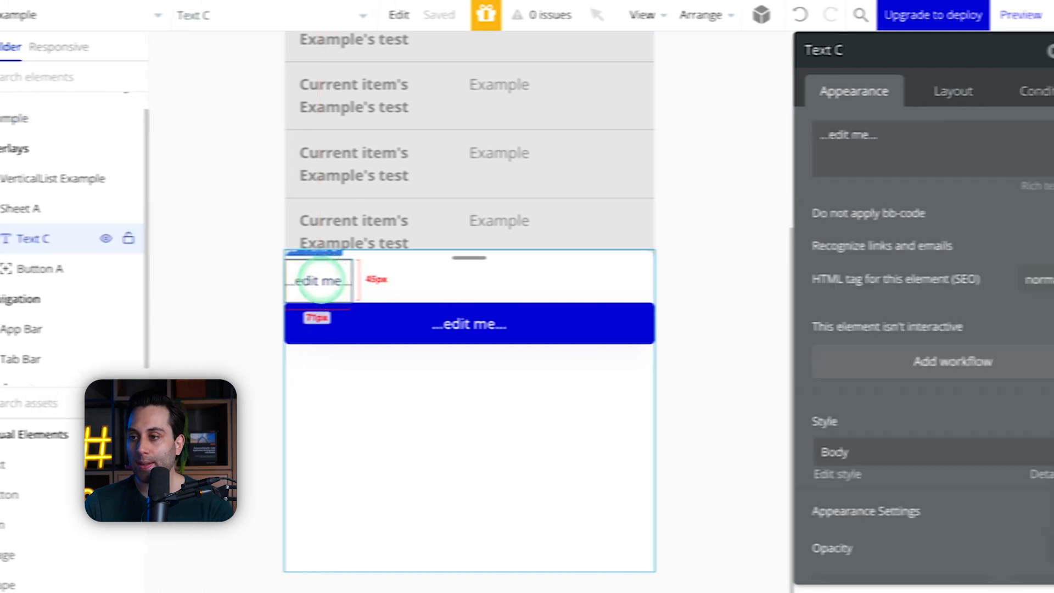
pyautogui.click(1048, 160)
pyautogui.write('Example')
pyautogui.click(913, 195)
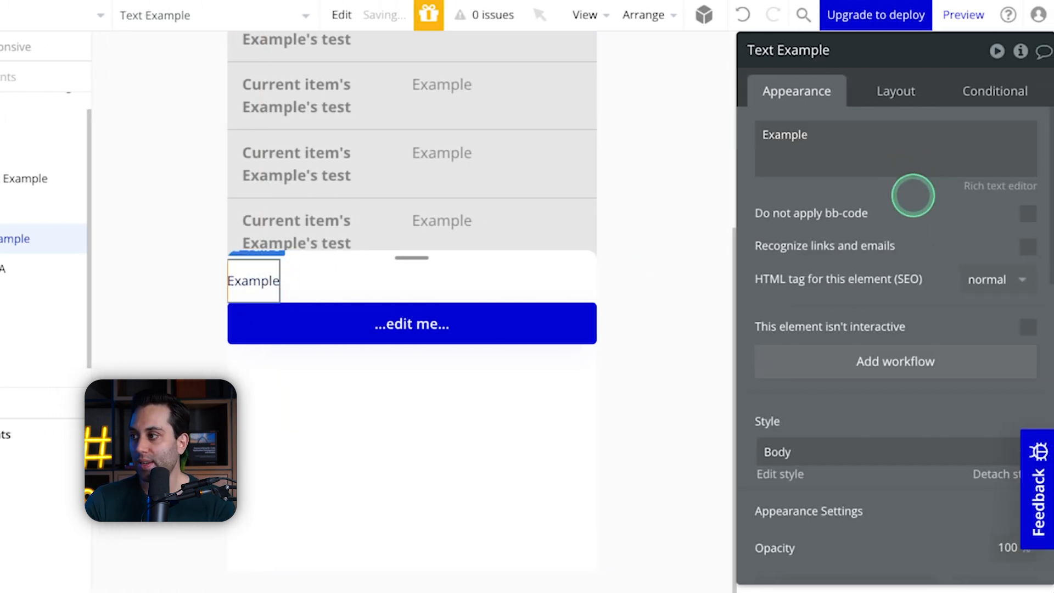
pyautogui.scroll(-1, 837, 421)
pyautogui.scroll(-3, 837, 422)
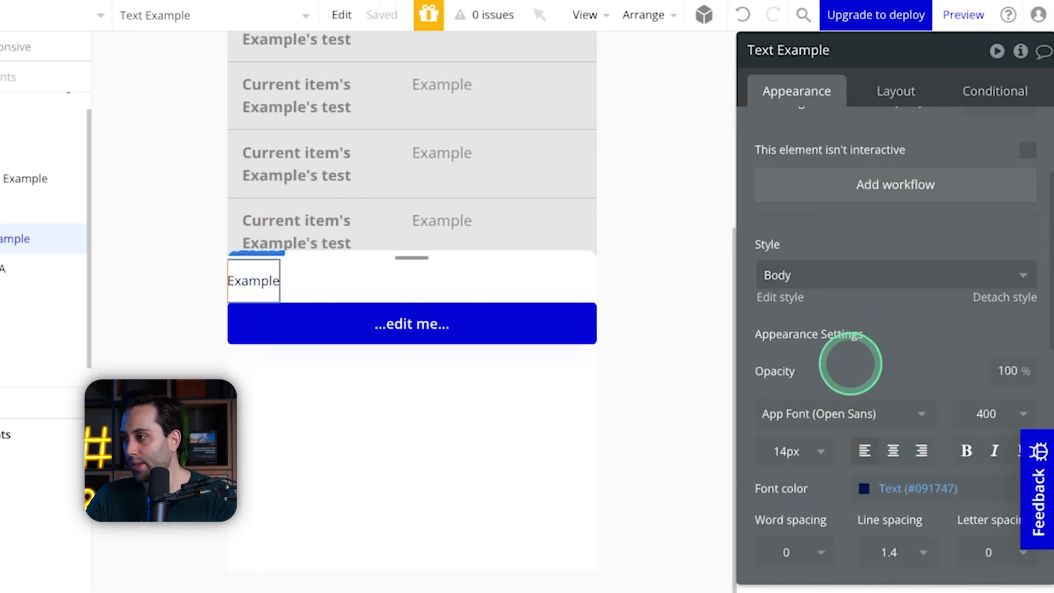
pyautogui.click(850, 279)
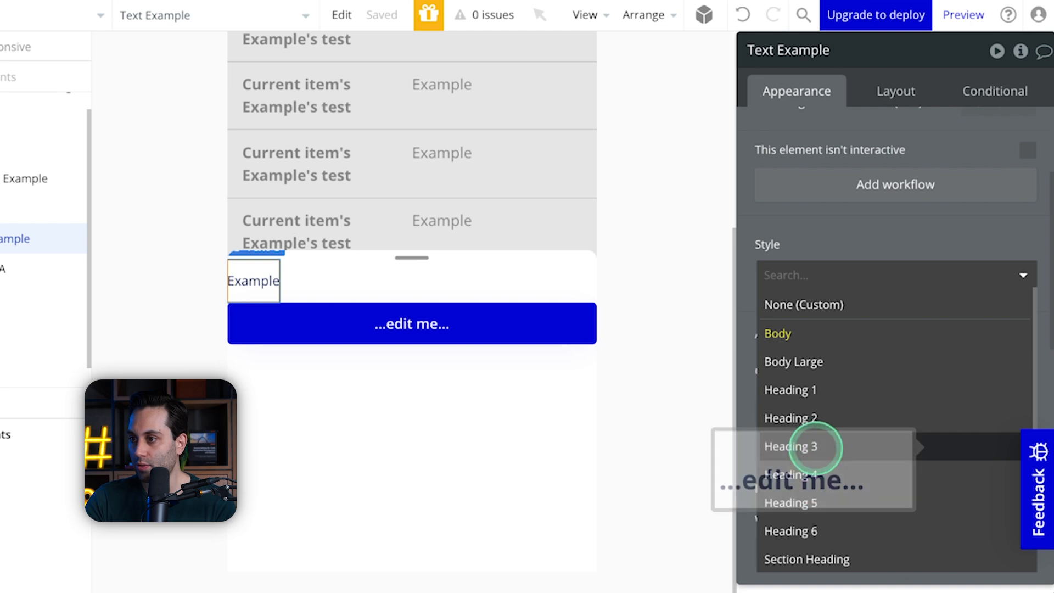
pyautogui.click(829, 447)
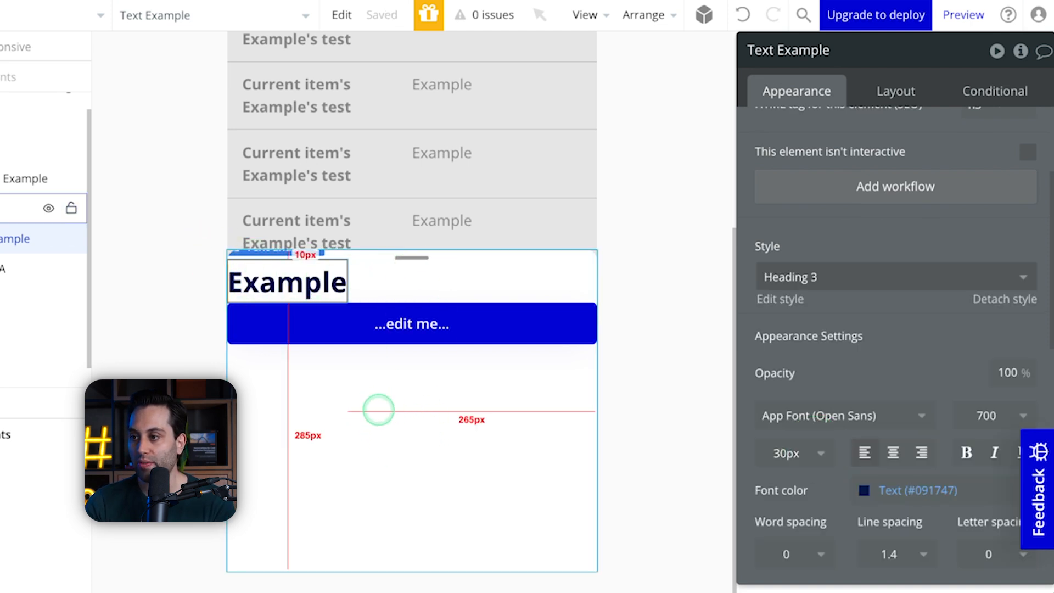
# Step: Set the padding of Sheet A to 20 px on the top, bottom, left and right
pyautogui.click(378, 410)
pyautogui.scroll(-10, 934, 274)
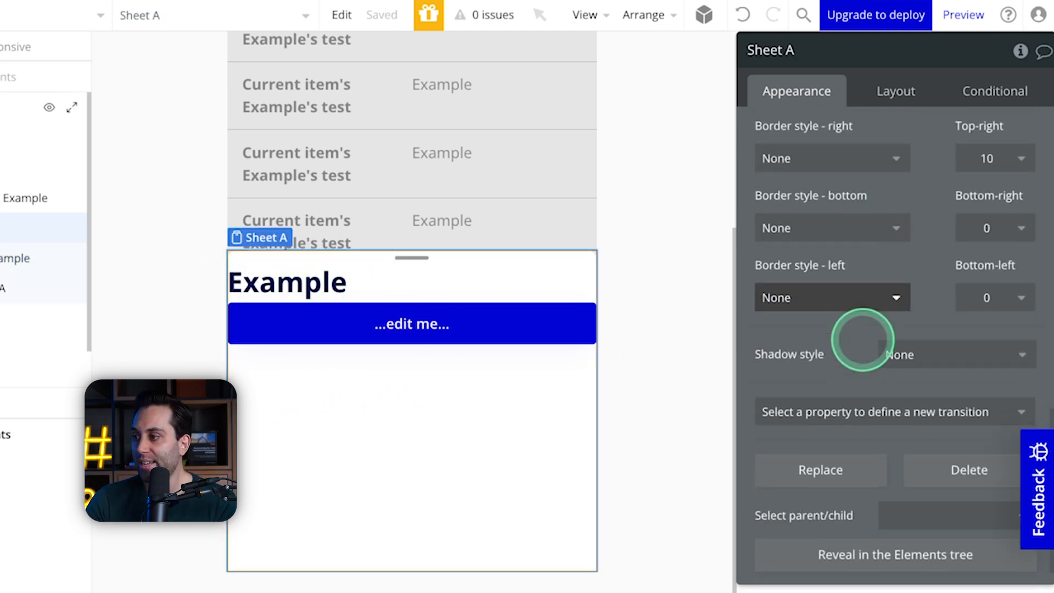
pyautogui.scroll(-1, 862, 340)
pyautogui.click(887, 90)
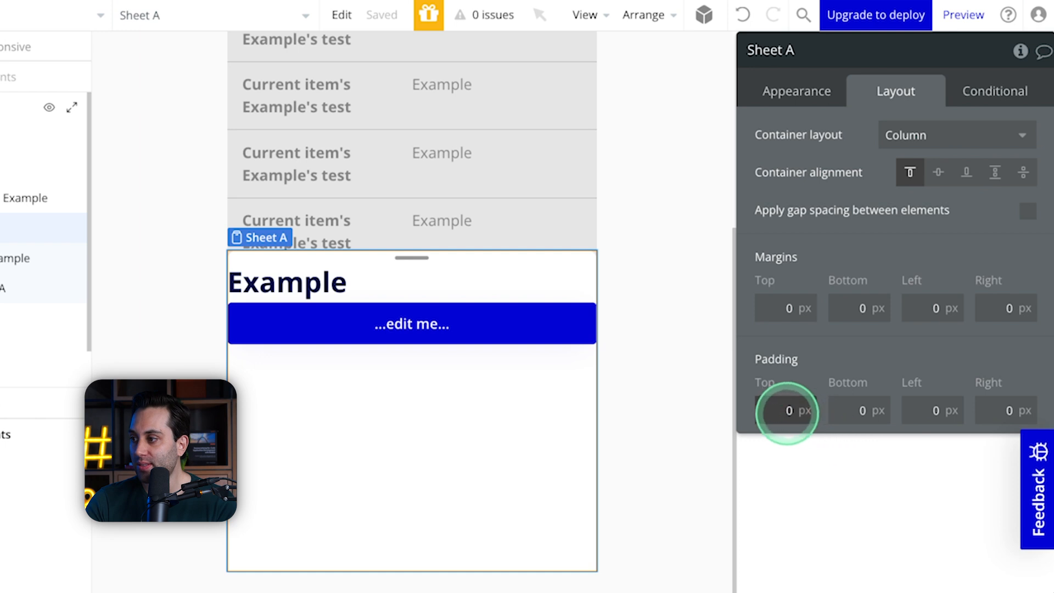
pyautogui.click(783, 418)
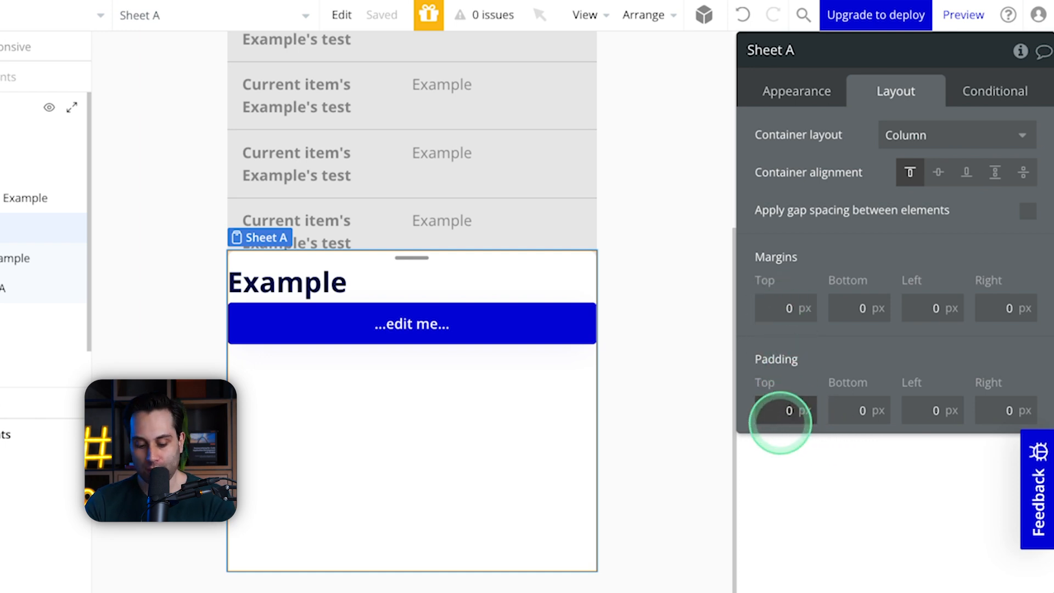
pyautogui.write('2')
pyautogui.click(864, 411)
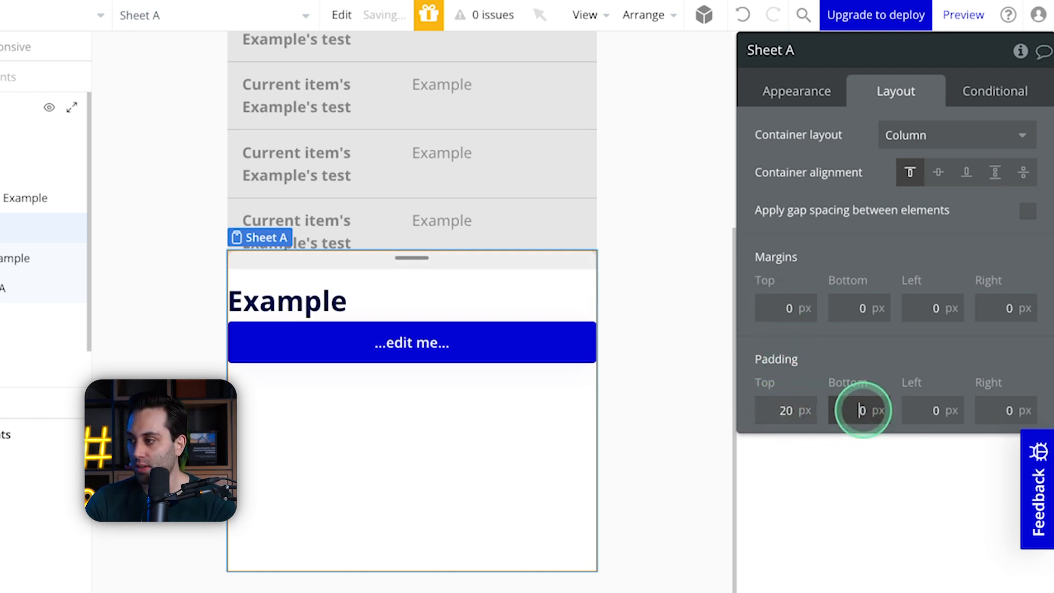
pyautogui.write('2')
pyautogui.click(929, 409)
pyautogui.write('2')
pyautogui.click(1000, 408)
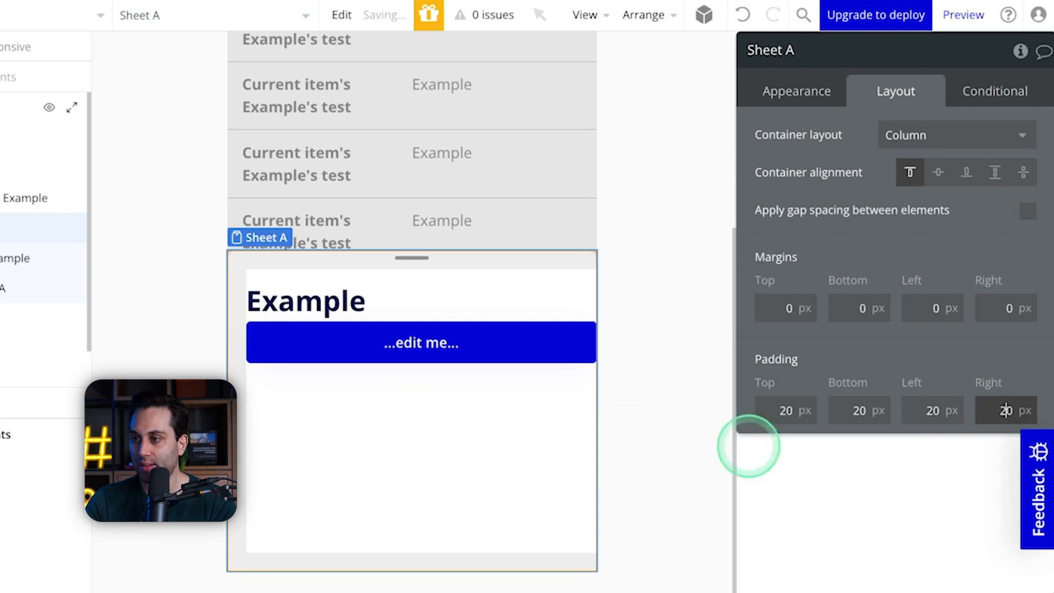
pyautogui.click(469, 446)
# Step: Change the label of the sheet's button to Close
pyautogui.click(412, 341)
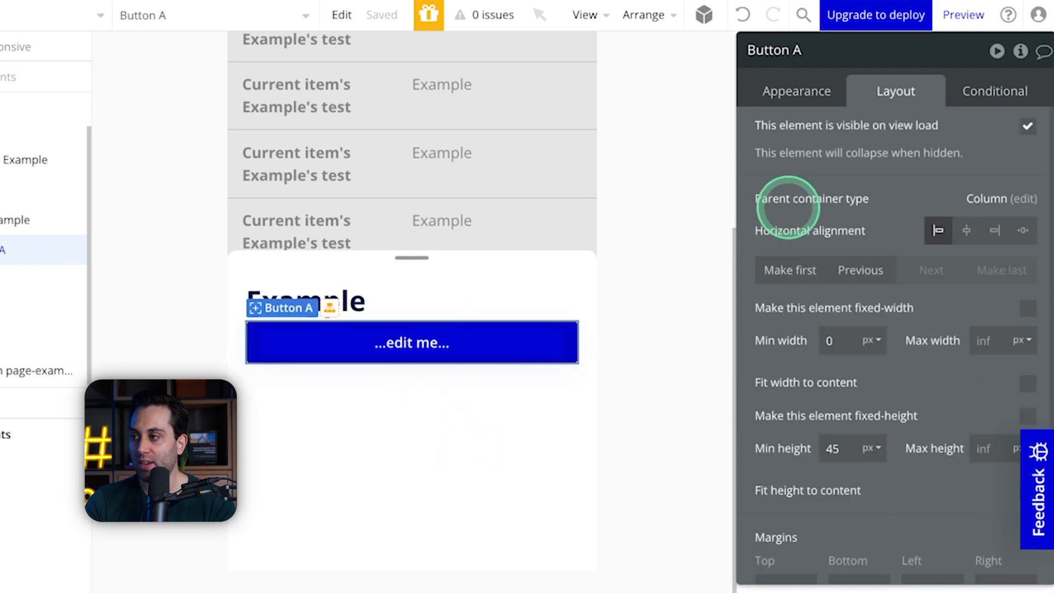
pyautogui.click(789, 90)
pyautogui.click(914, 174)
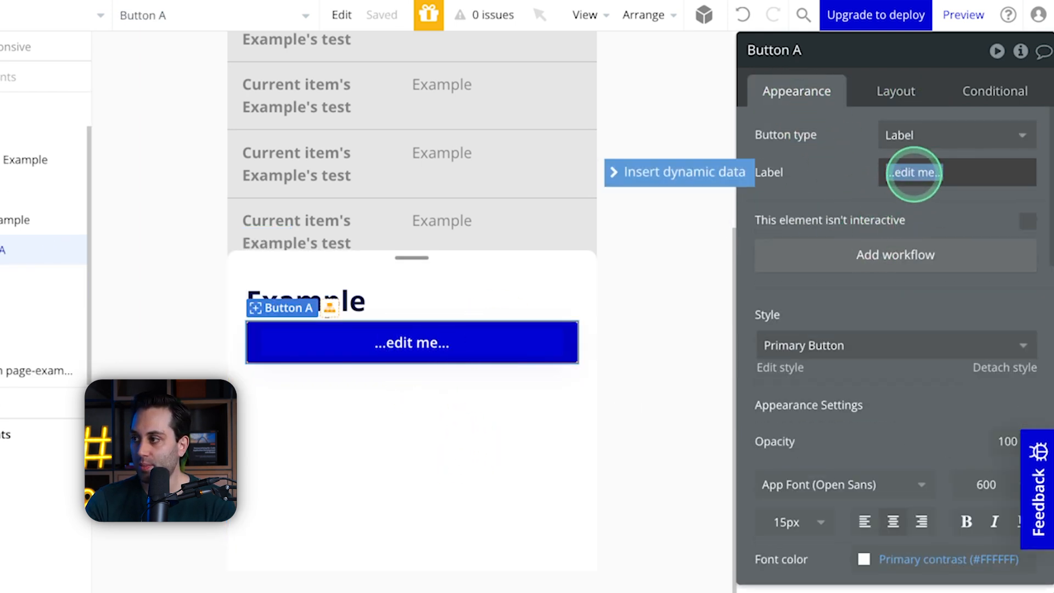
pyautogui.click(454, 313)
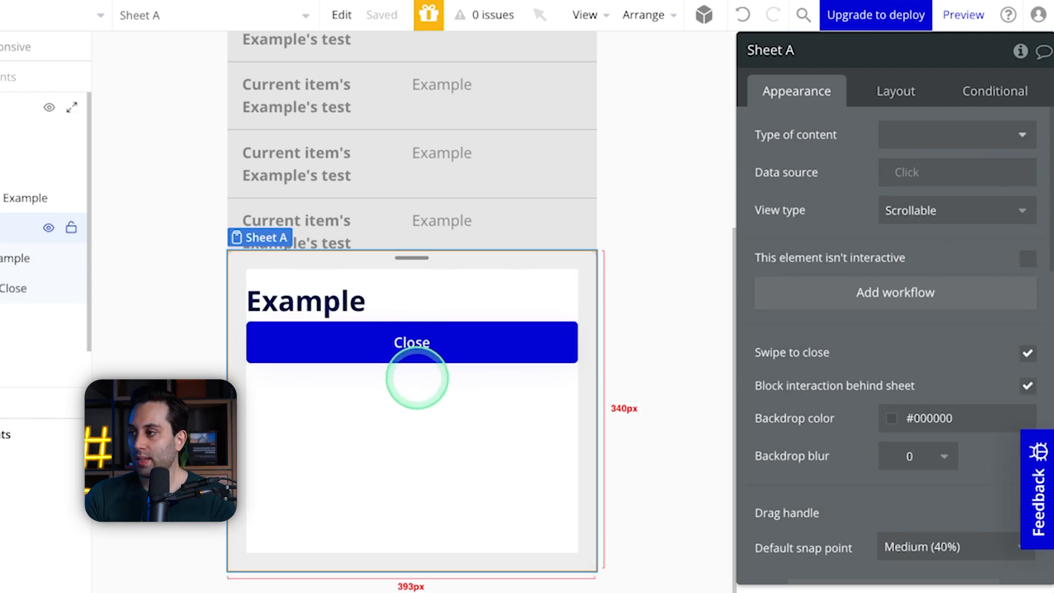
pyautogui.click(412, 329)
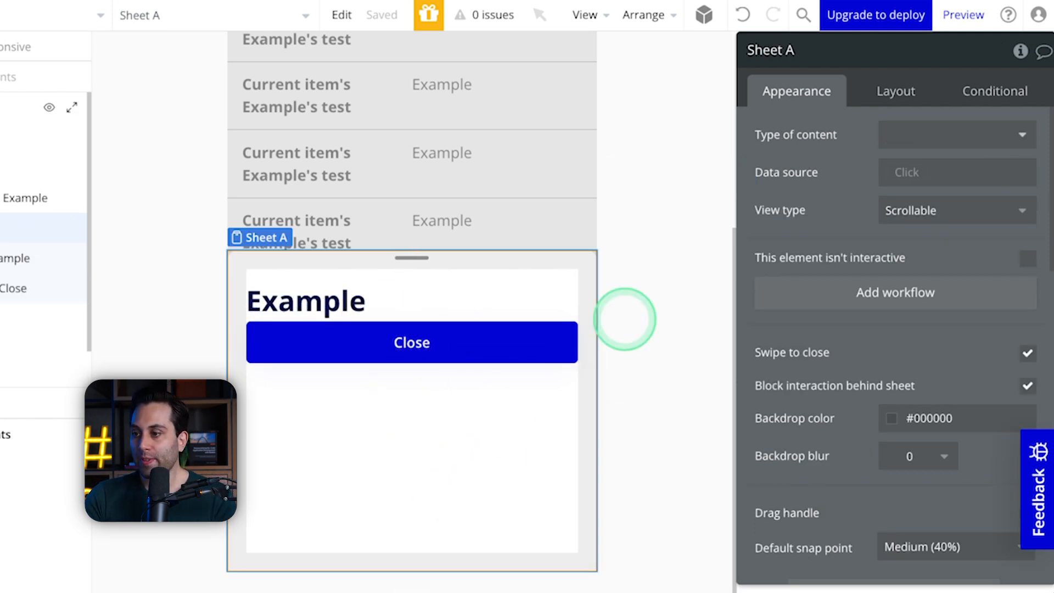
# Step: Preview the Example view and look through the vertical list's items
pyautogui.click(684, 217)
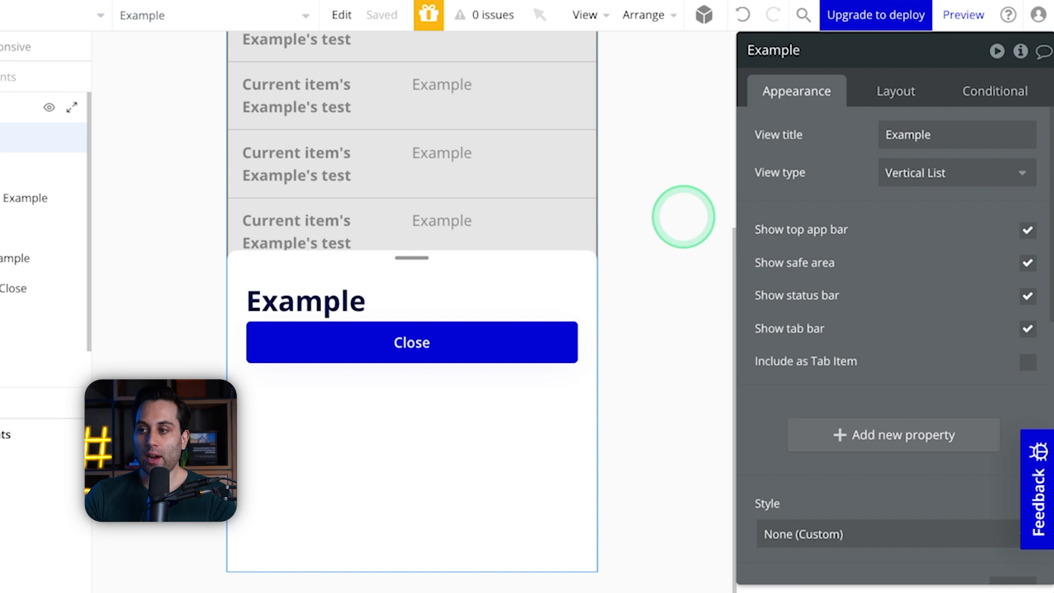
pyautogui.click(967, 14)
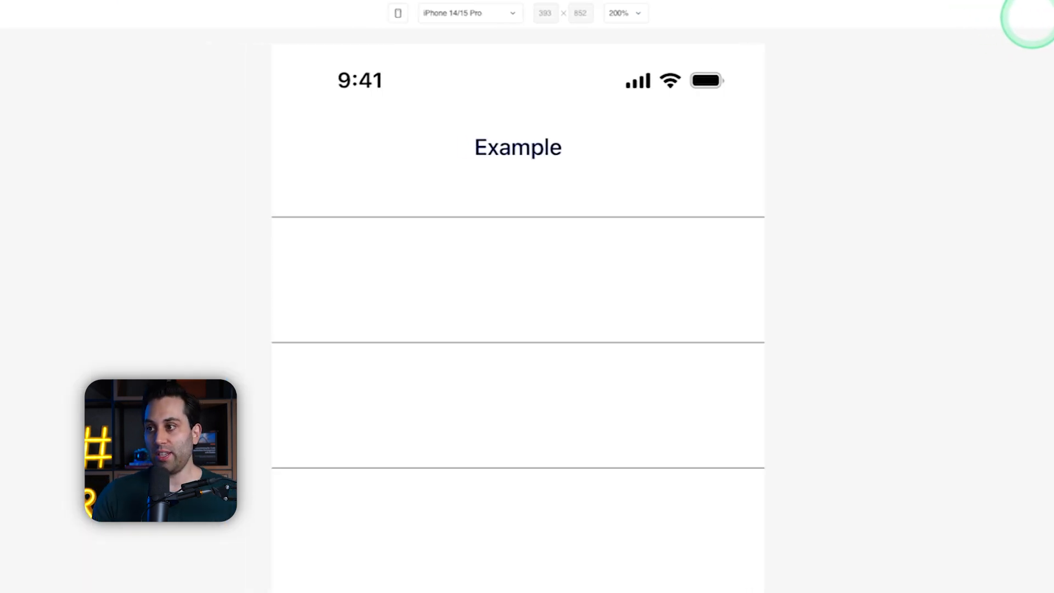
pyautogui.scroll(-2, 285, 278)
pyautogui.scroll(2, 413, 246)
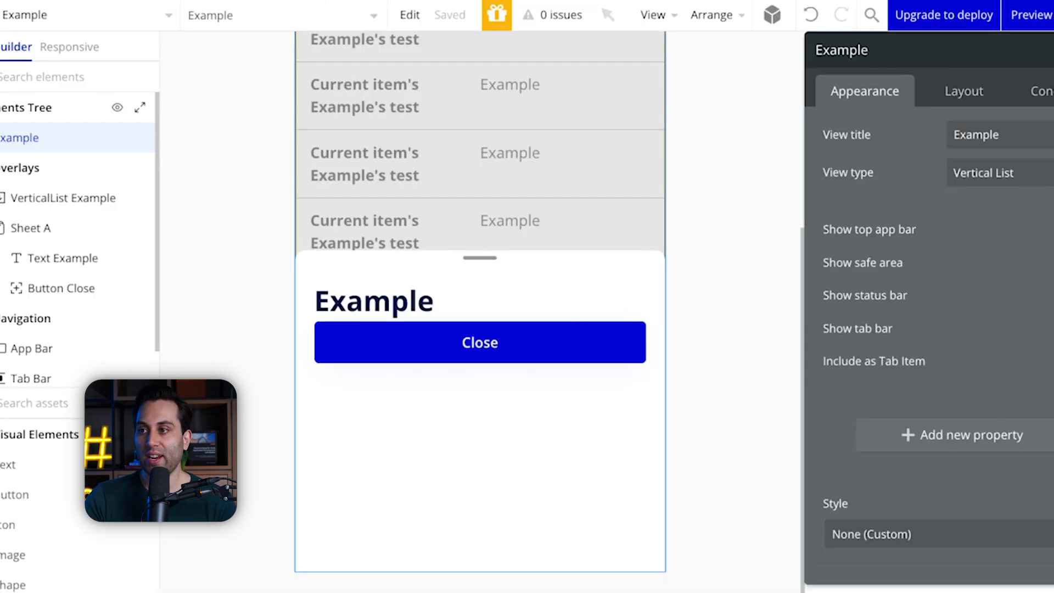
# Step: Inspect the two leading swipe actions of the vertical list's item in the editor
pyautogui.click(493, 345)
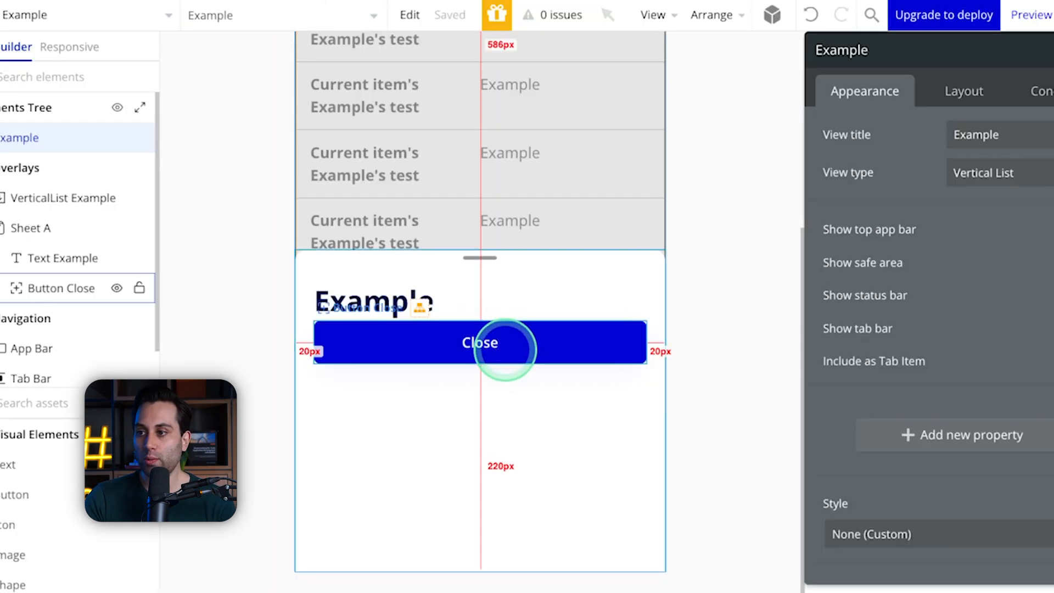
pyautogui.click(419, 348)
pyautogui.click(264, 218)
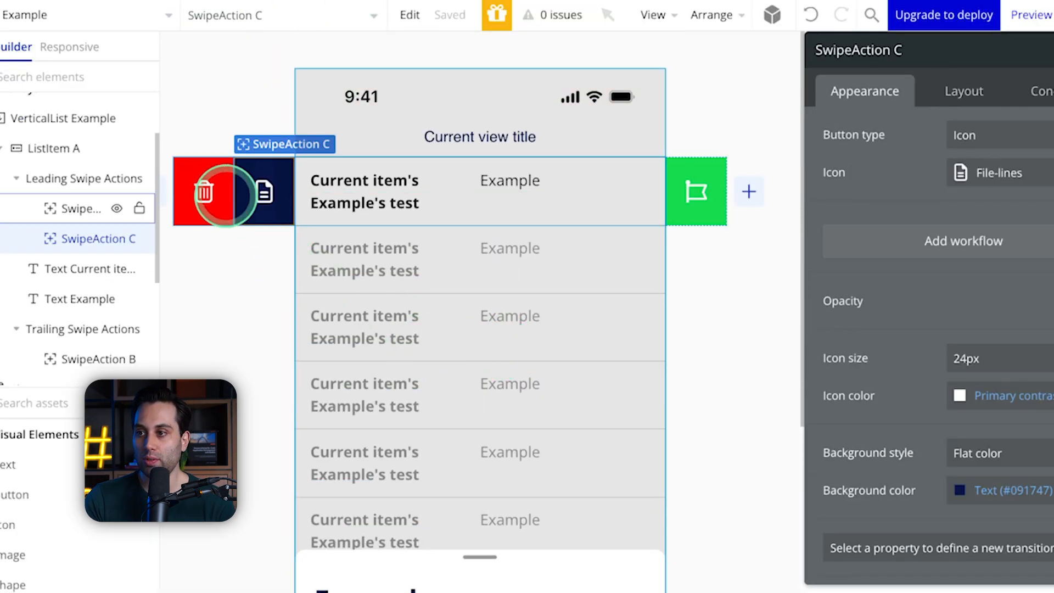
pyautogui.click(198, 181)
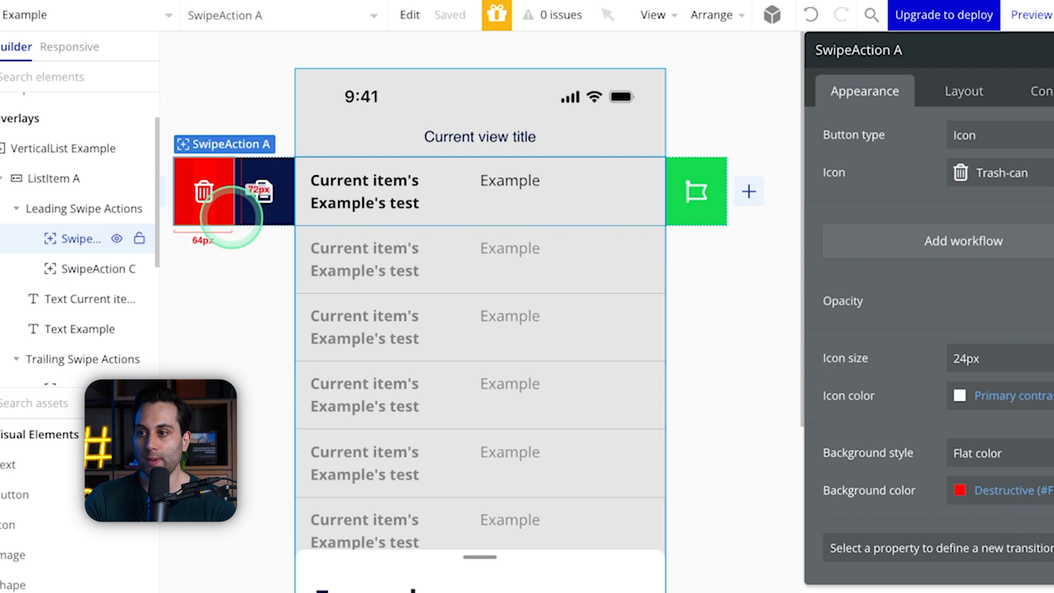
# Step: Change the sheet's heading text to read "Item deleted!"
pyautogui.scroll(-5, 459, 306)
pyautogui.click(410, 288)
pyautogui.doubleClick(857, 136)
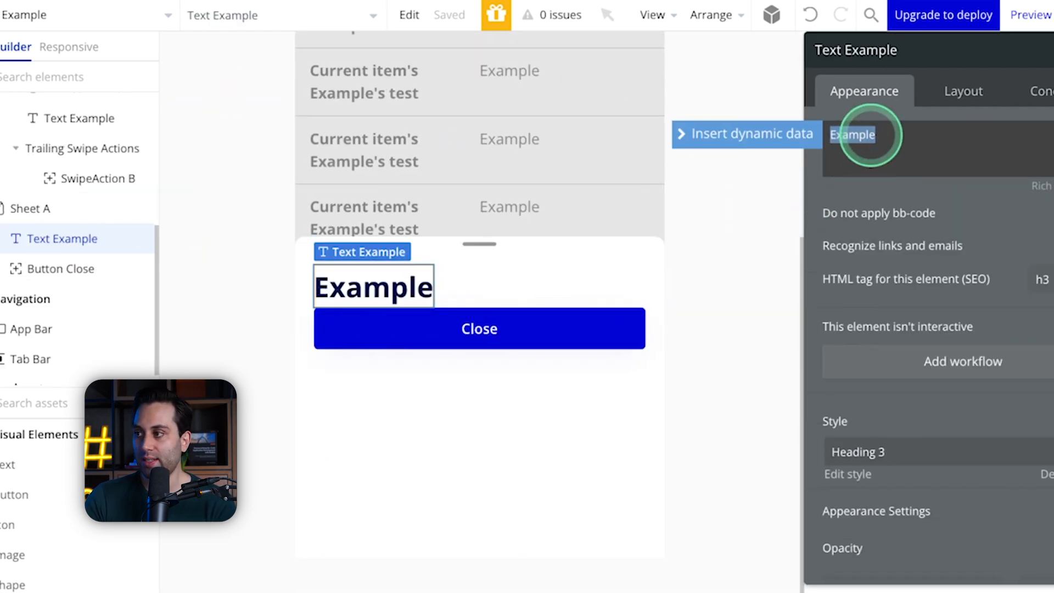
pyautogui.write('Dele')
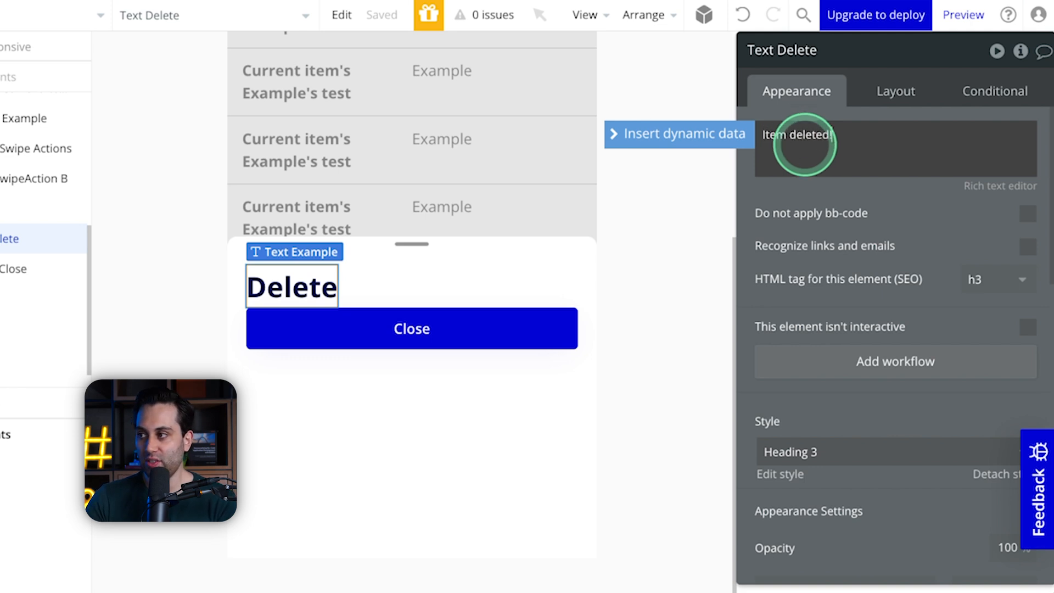
pyautogui.click(675, 270)
pyautogui.click(370, 331)
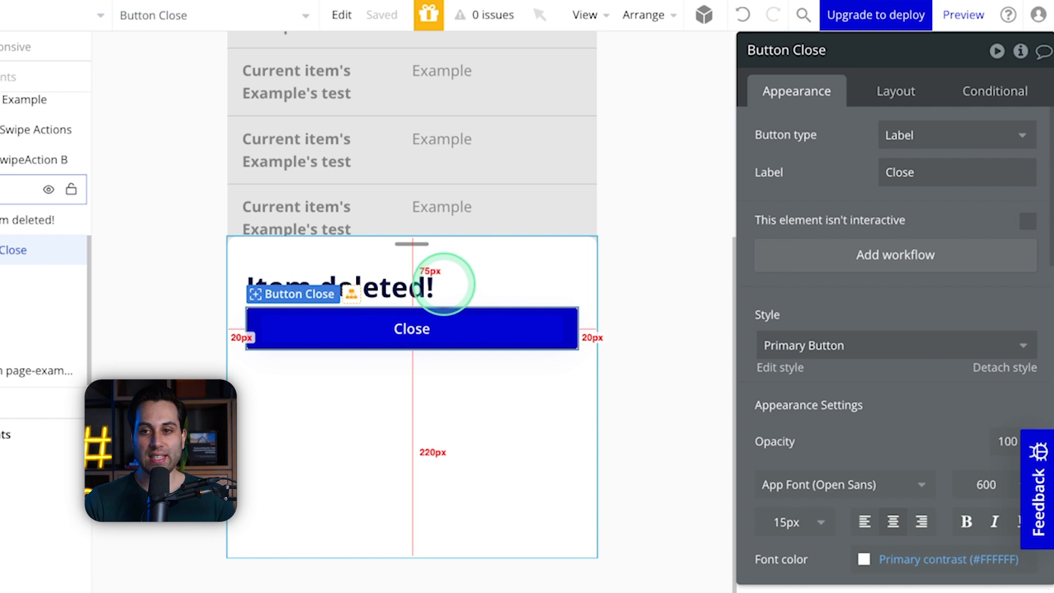
pyautogui.click(624, 268)
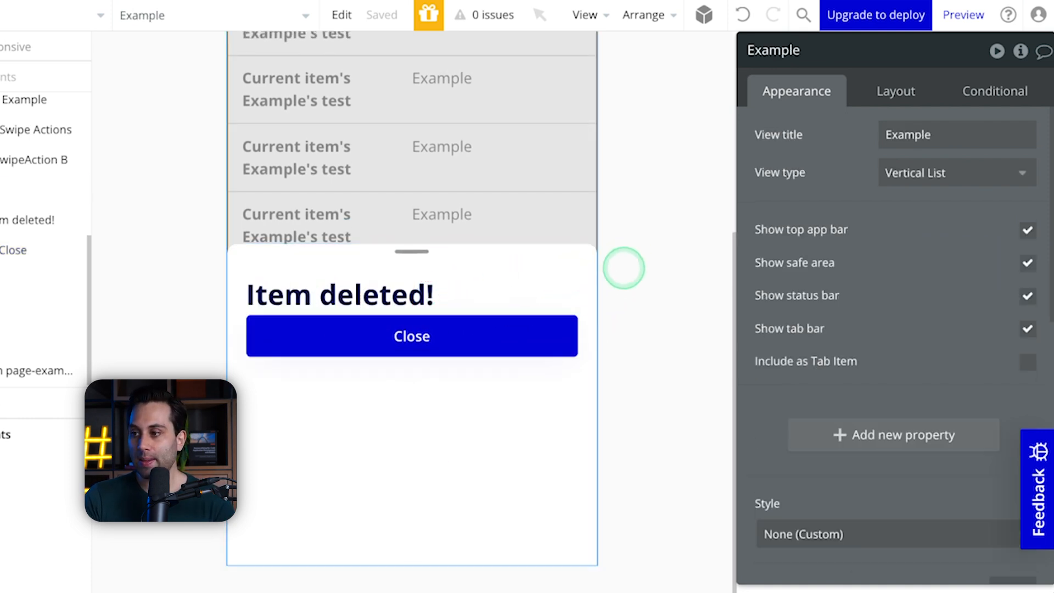
# Step: Create a workflow that runs when the red trash-can swipe action is tapped
pyautogui.scroll(5, 287, 301)
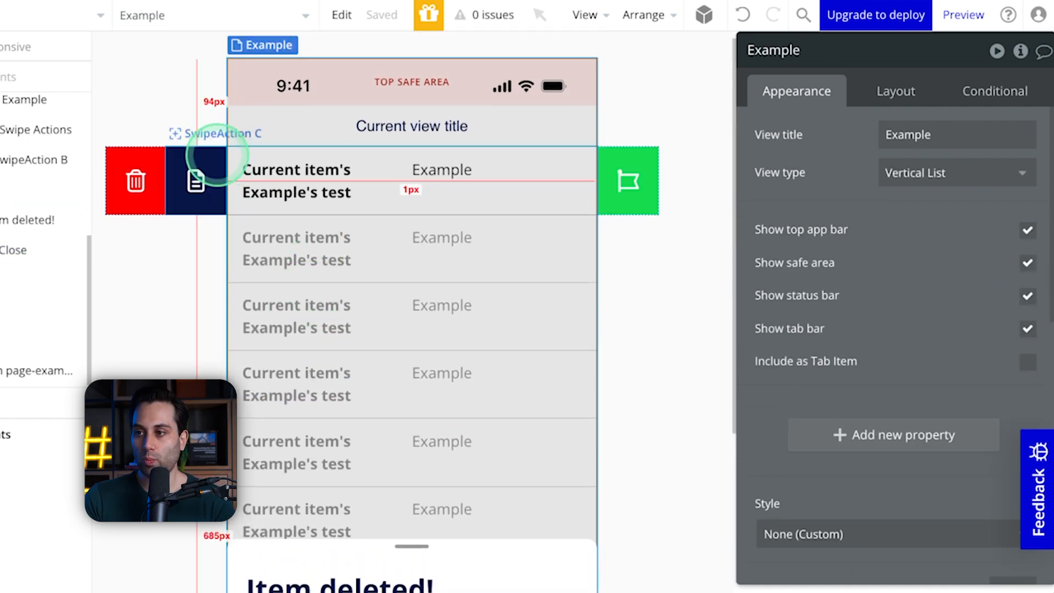
pyautogui.click(134, 180)
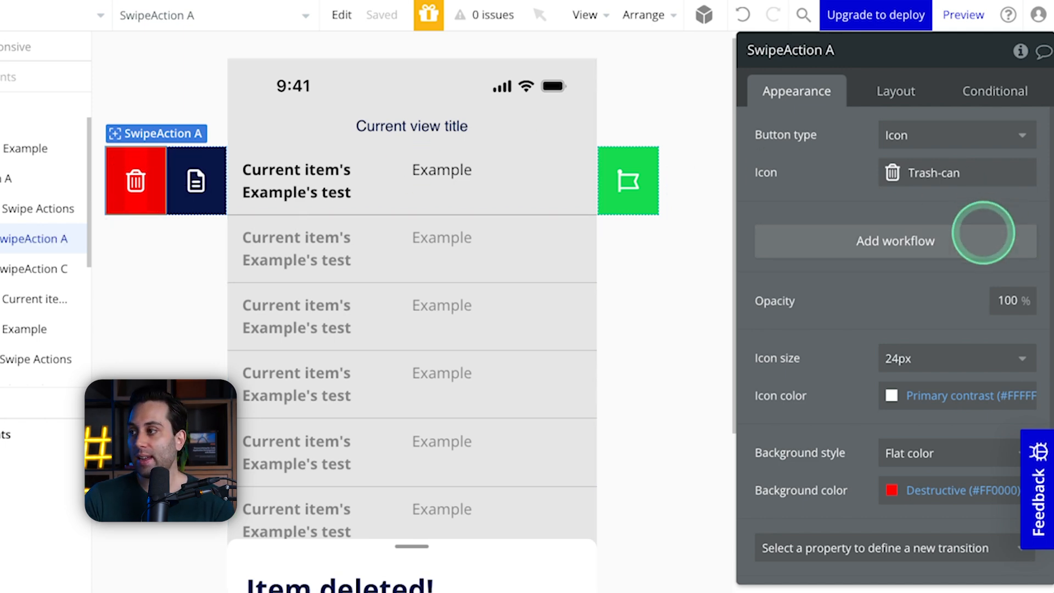
pyautogui.click(952, 237)
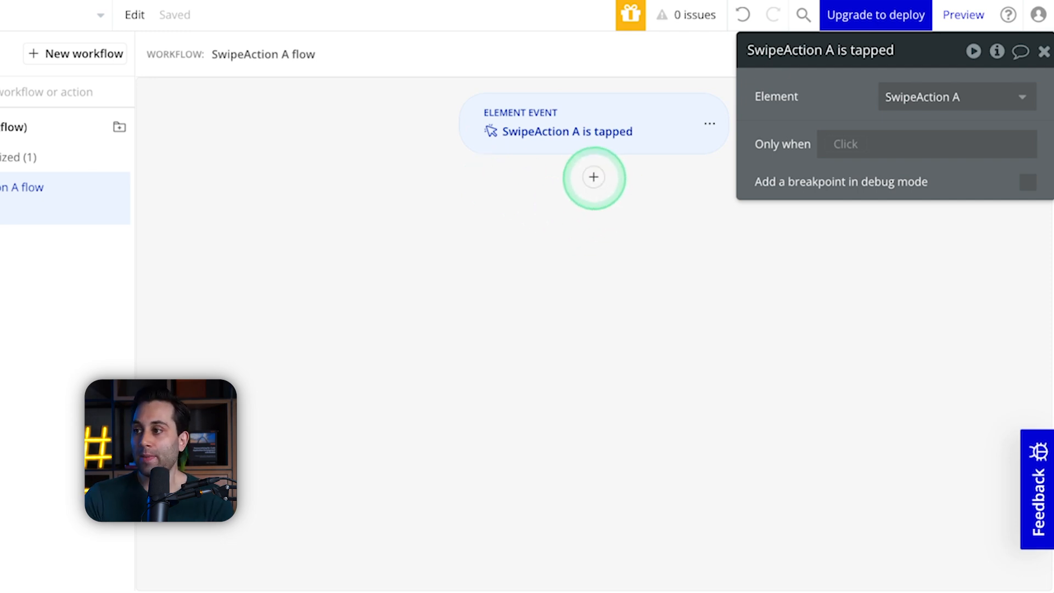
# Step: Add a Show an element action to the swipe action's workflow and set its element to Sheet A
pyautogui.click(593, 176)
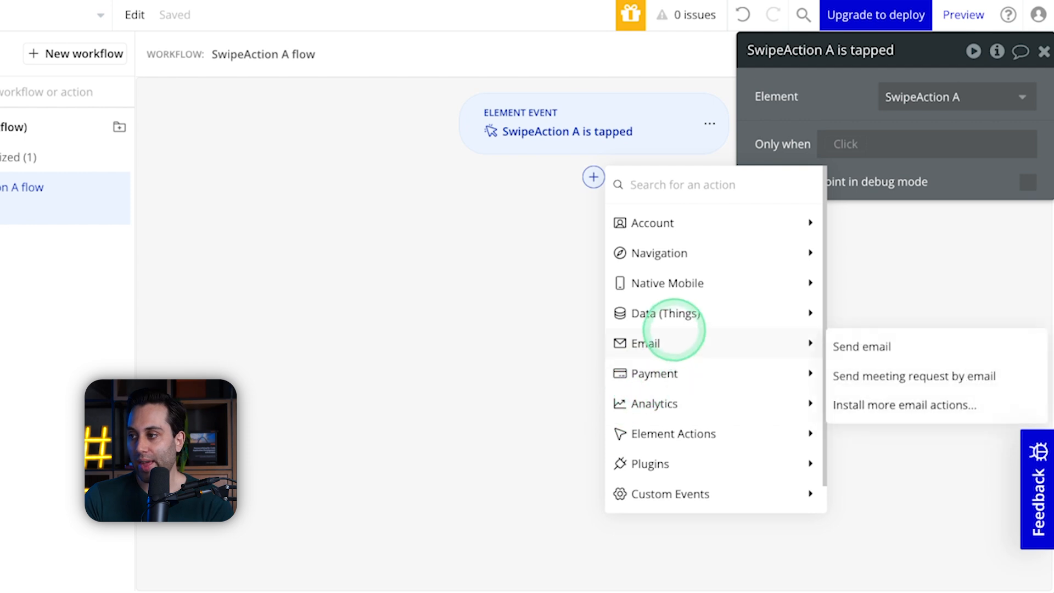
pyautogui.moveTo(671, 442)
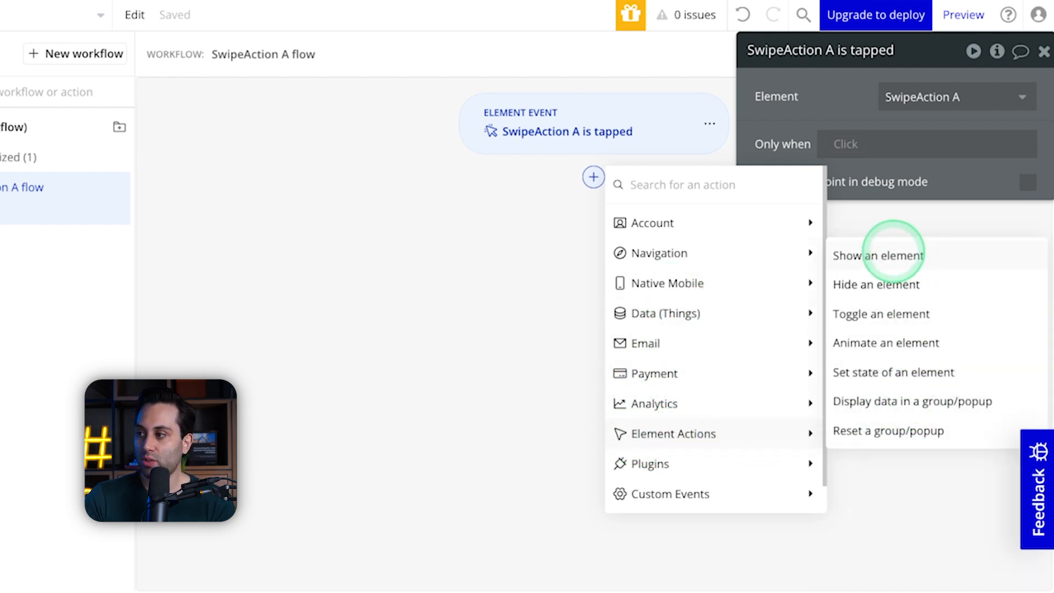
pyautogui.click(894, 253)
pyautogui.moveTo(849, 66); pyautogui.dragTo(286, 160)
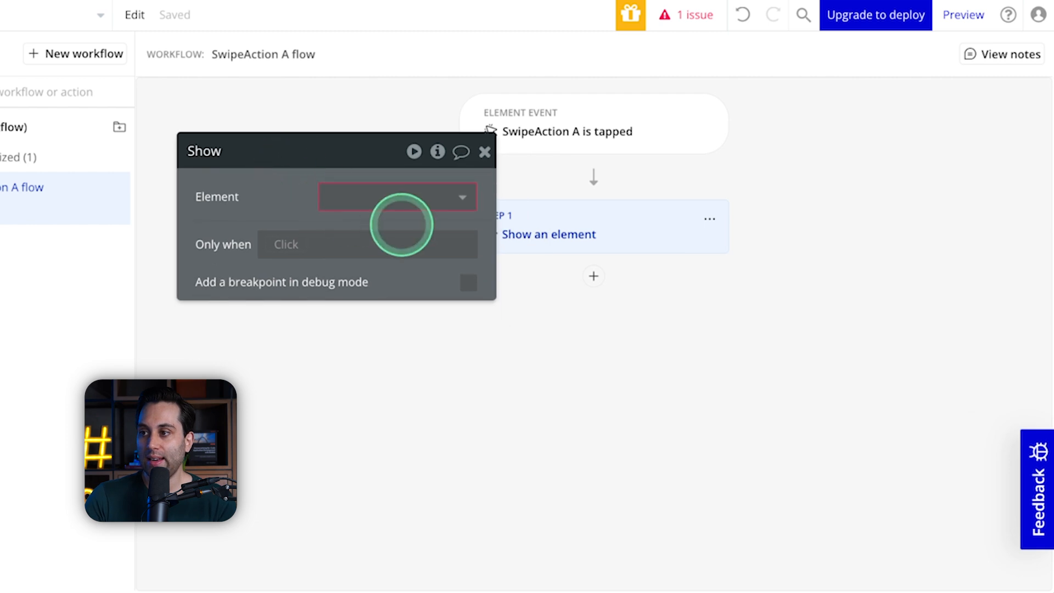
pyautogui.click(397, 197)
pyautogui.click(342, 427)
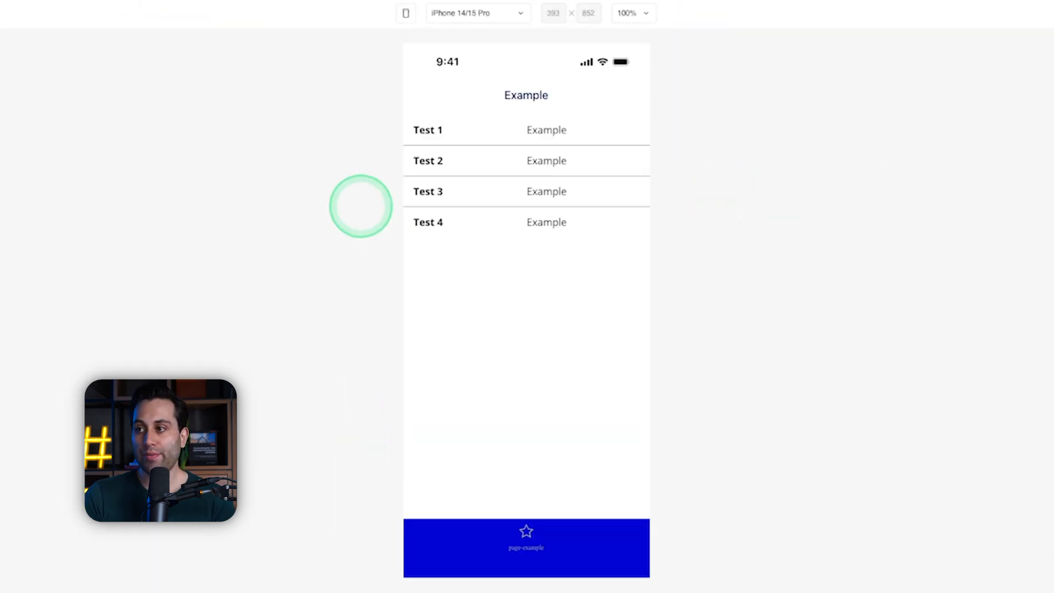
# Step: Test the sheet in the preview by repeatedly swiping the Test 1 item fully open and dismissing the sheet by its handle and backdrop
pyautogui.moveTo(438, 134); pyautogui.dragTo(680, 123)
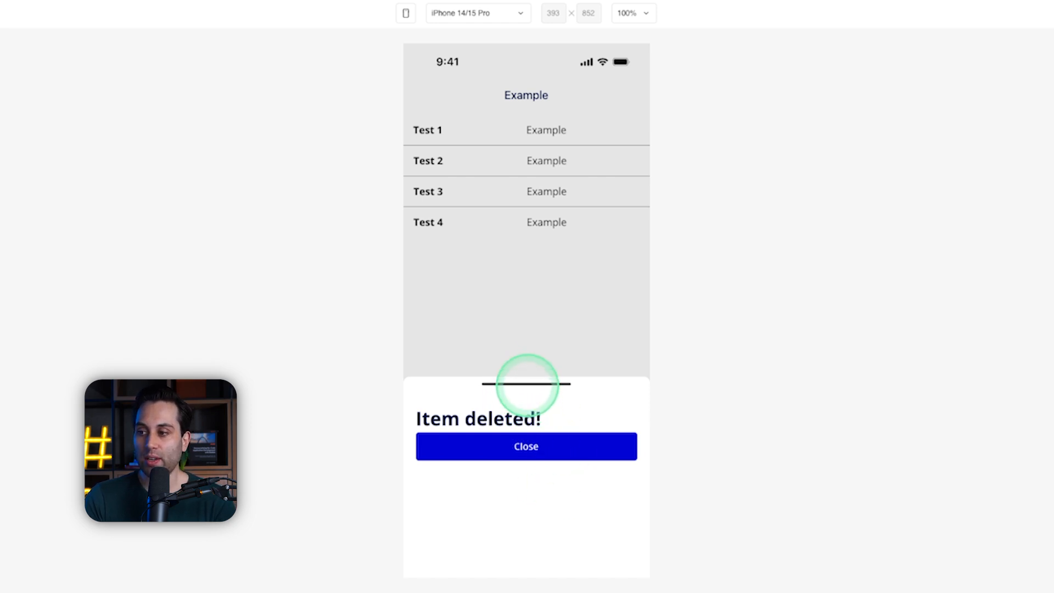
pyautogui.moveTo(527, 385); pyautogui.dragTo(529, 550)
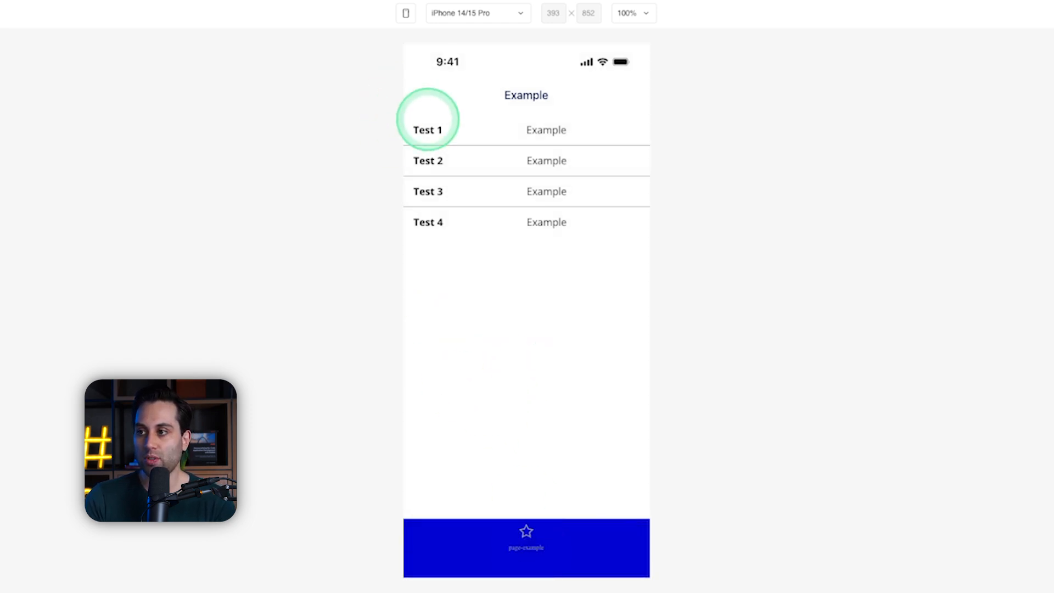
pyautogui.moveTo(425, 130); pyautogui.dragTo(586, 137)
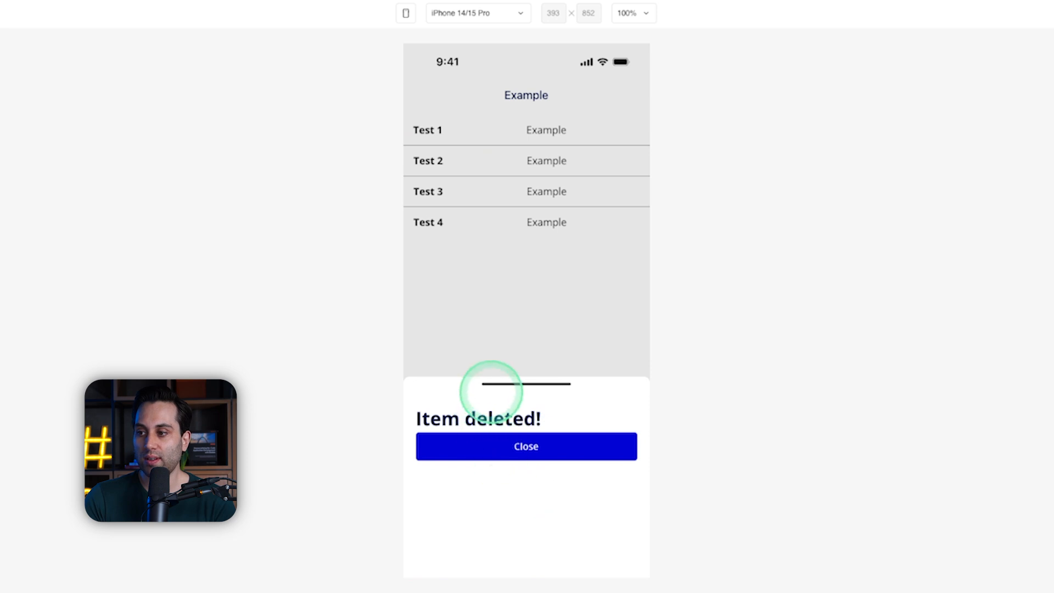
pyautogui.click(520, 372)
pyautogui.moveTo(433, 138); pyautogui.dragTo(596, 129)
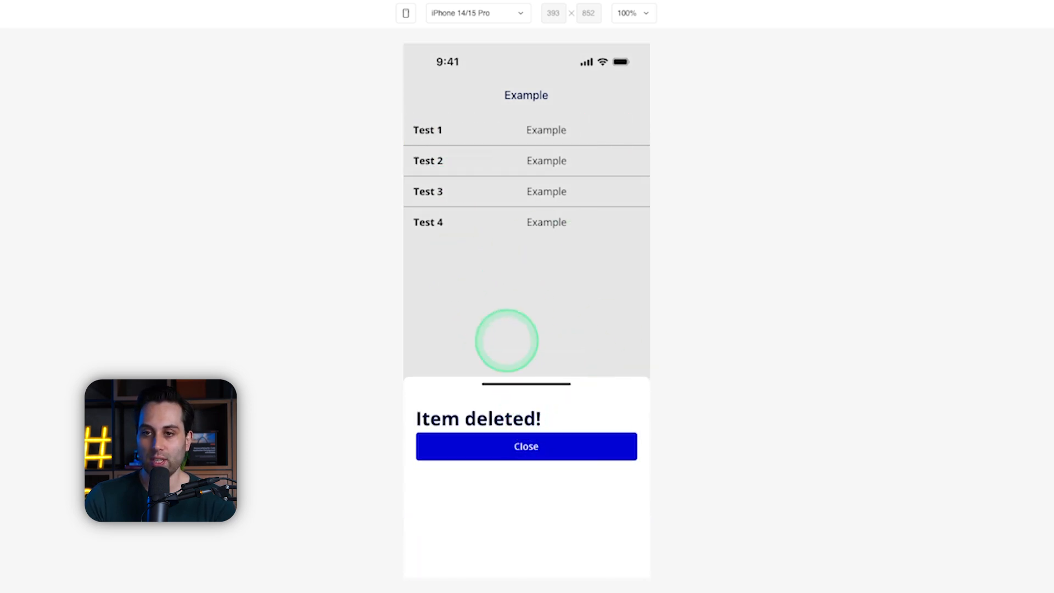
pyautogui.click(525, 324)
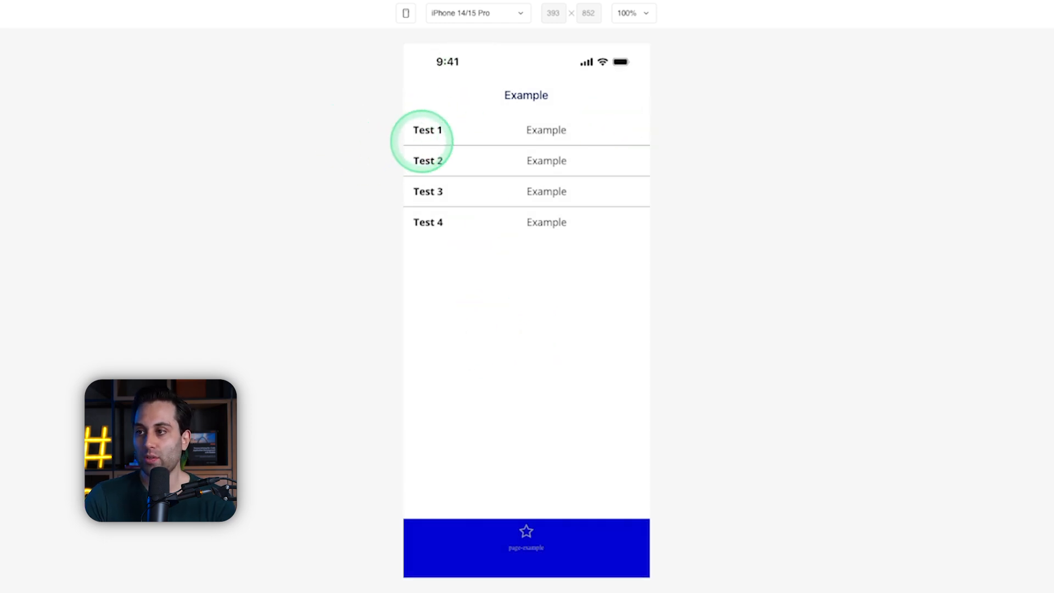
pyautogui.moveTo(427, 140); pyautogui.dragTo(670, 132)
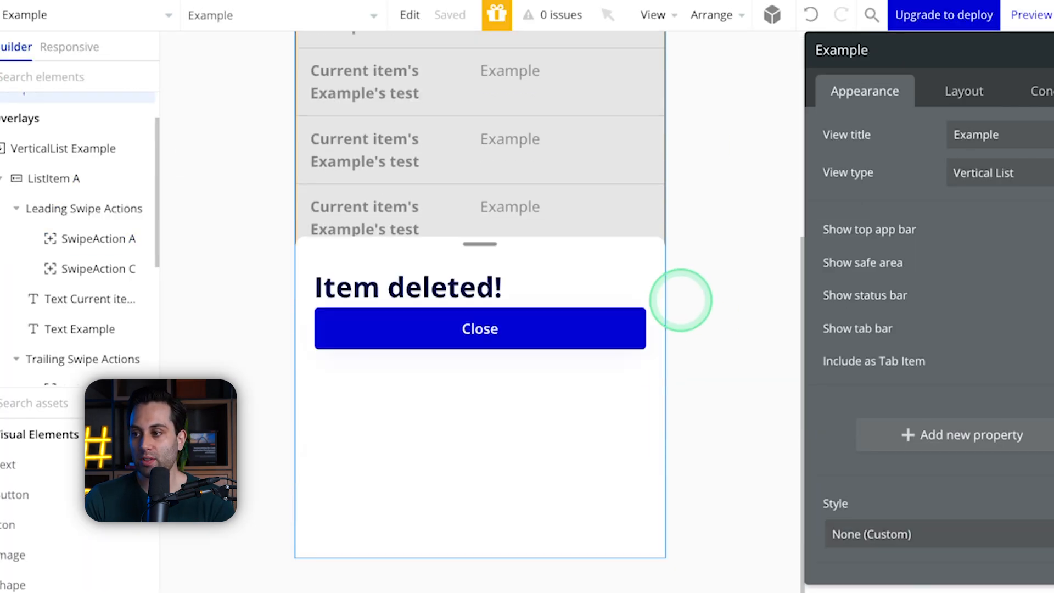
# Step: Create a workflow that runs when the sheet's Close button is tapped and hides Sheet A with a Hide an element action
pyautogui.click(471, 328)
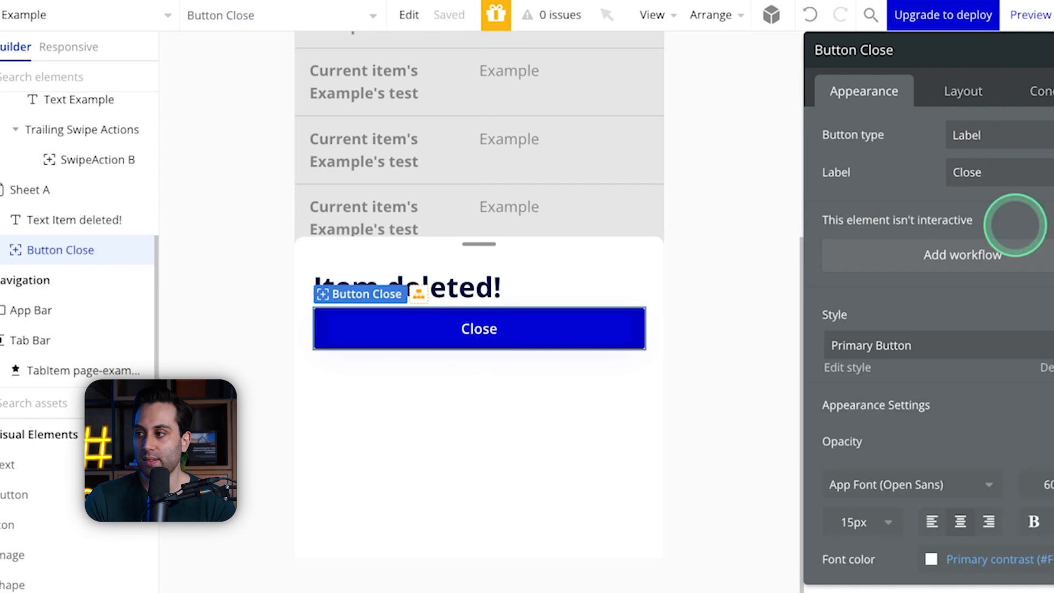
pyautogui.click(940, 253)
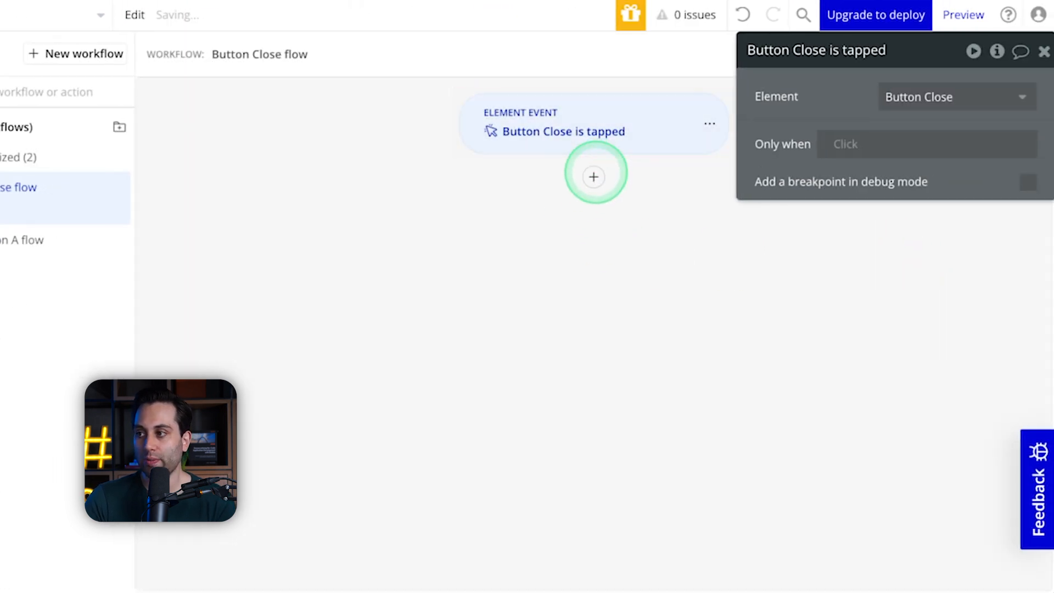
pyautogui.click(593, 176)
pyautogui.click(703, 445)
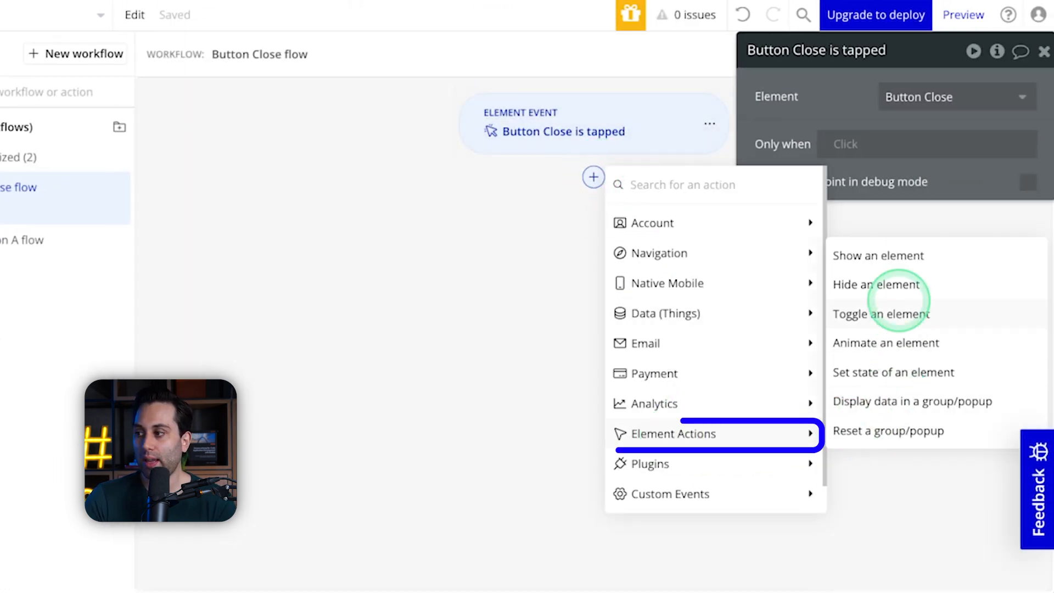
pyautogui.click(878, 284)
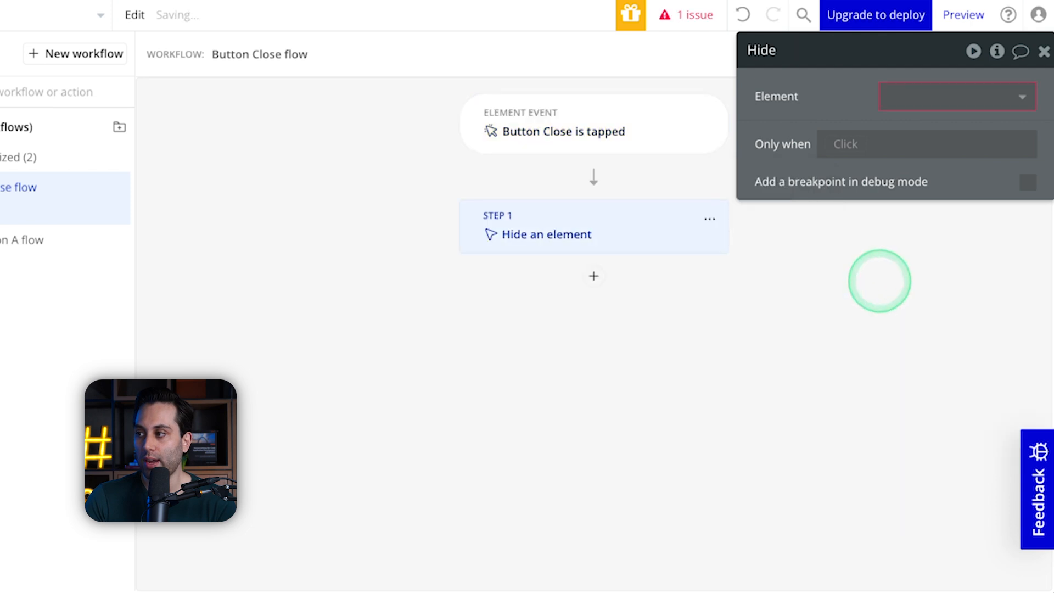
pyautogui.click(958, 96)
pyautogui.click(906, 271)
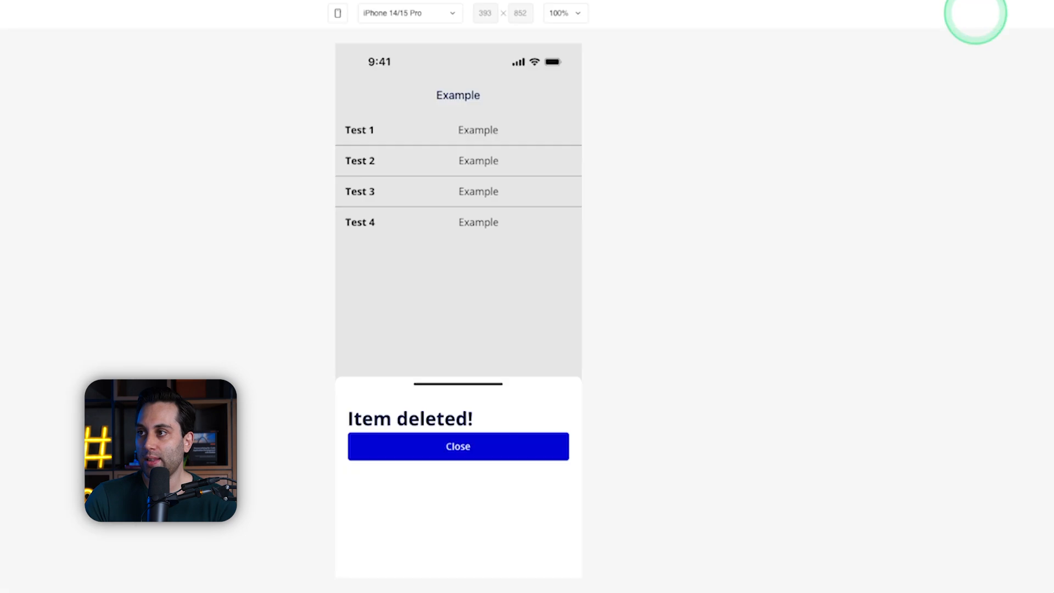
# Step: Test the Close button in the preview by swiping open the Test 1, Test 2 and Test 3 items and closing the sheet each time
pyautogui.click(698, 144)
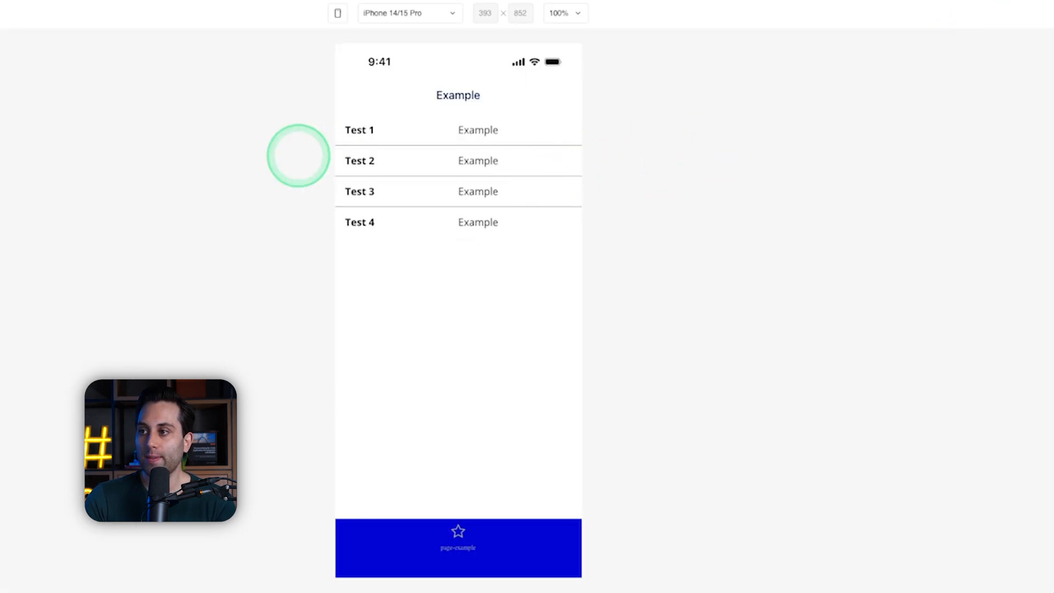
pyautogui.moveTo(354, 130); pyautogui.dragTo(692, 165)
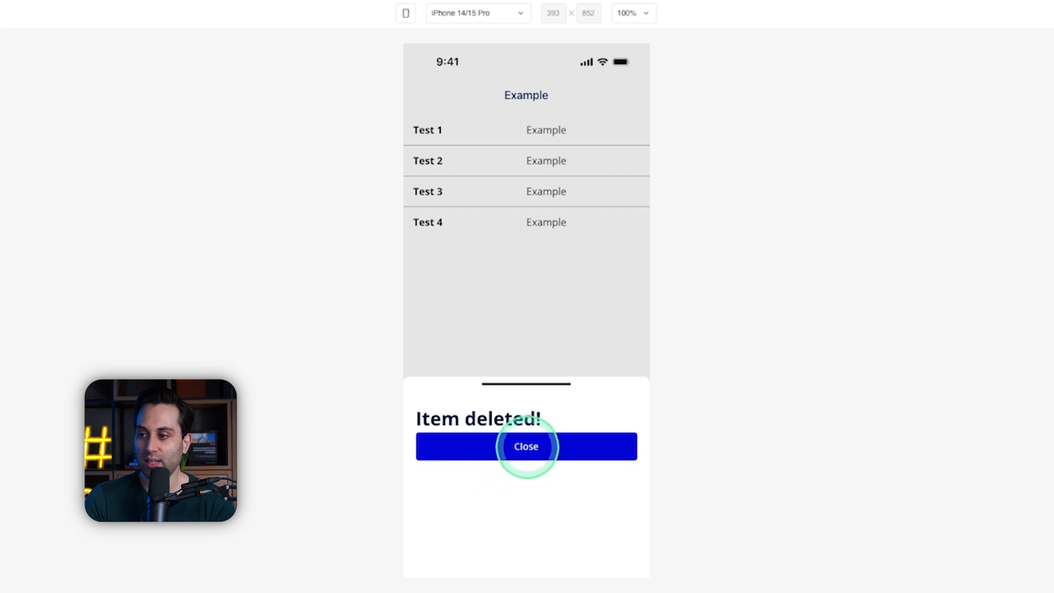
pyautogui.click(524, 452)
pyautogui.moveTo(428, 159); pyautogui.dragTo(631, 162)
pyautogui.click(495, 463)
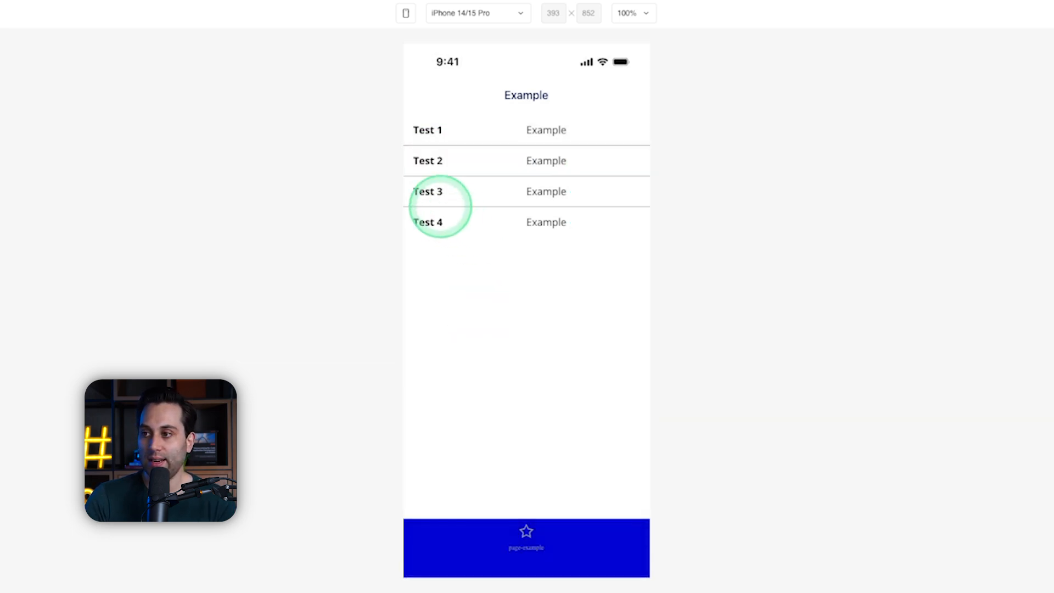
pyautogui.moveTo(439, 192); pyautogui.dragTo(631, 188)
pyautogui.click(499, 452)
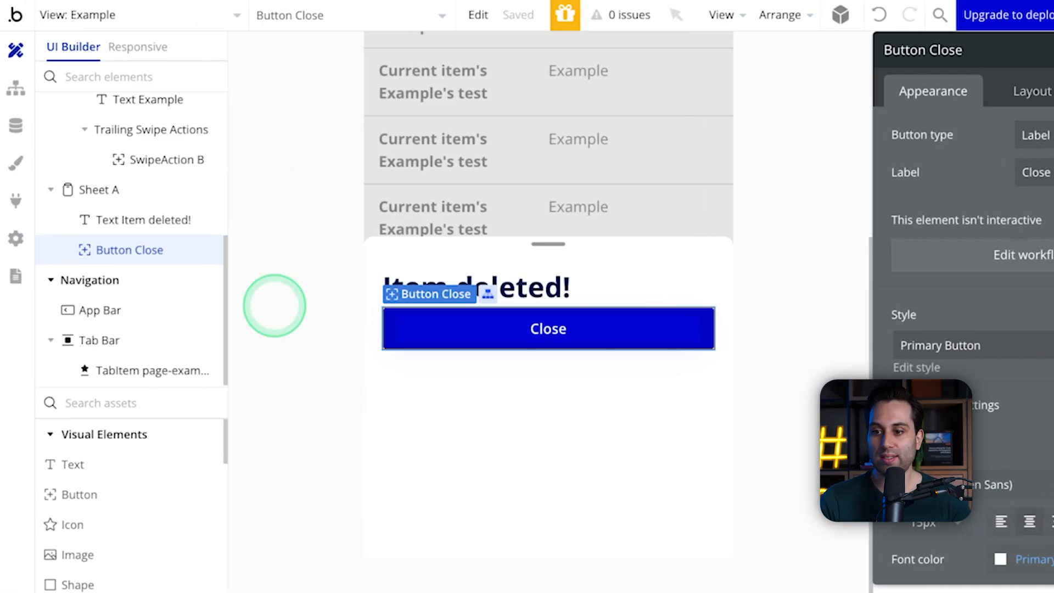
# Step: Create a new mobile view named webview
pyautogui.scroll(-1, 164, 496)
pyautogui.click(134, 17)
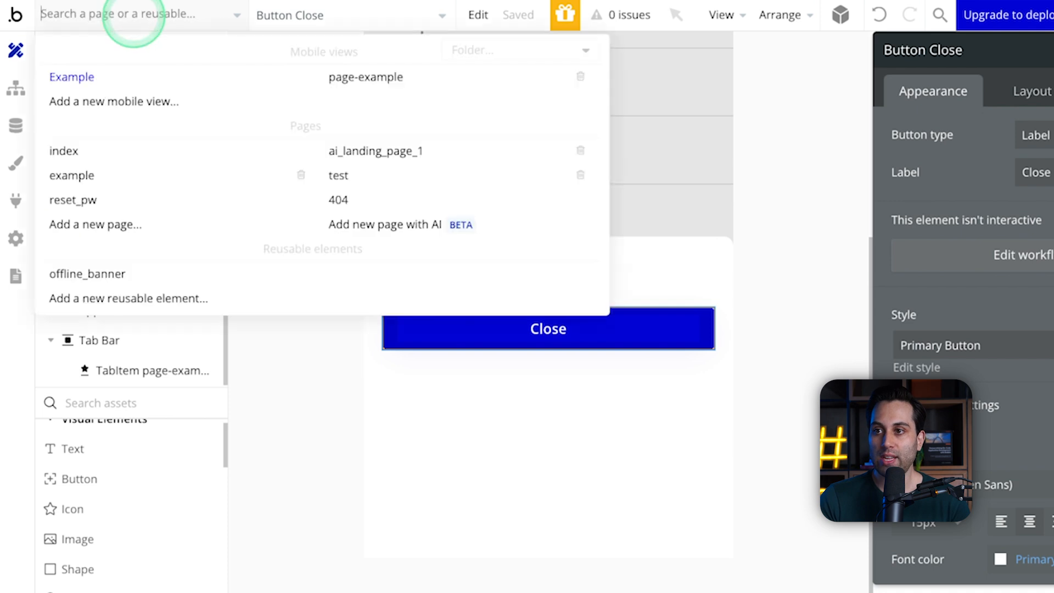
pyautogui.click(142, 100)
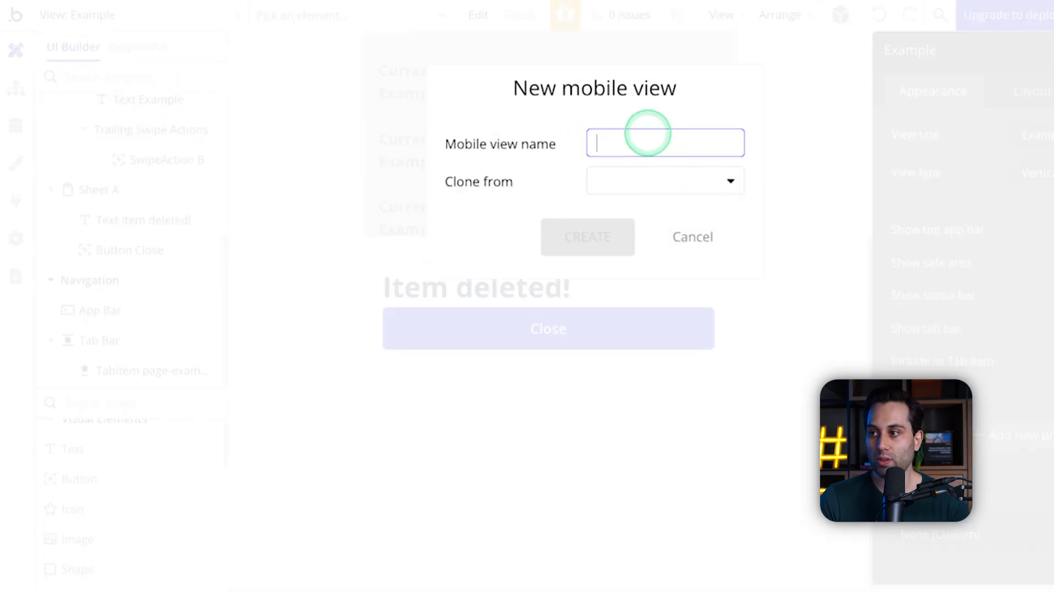
pyautogui.write('webs')
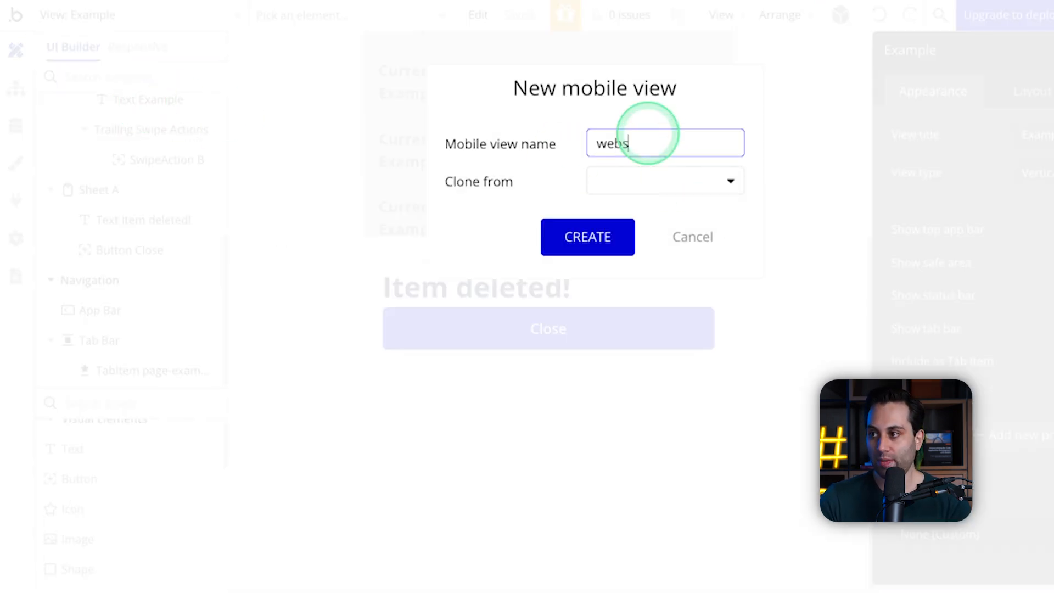
pyautogui.write('bview')
pyautogui.press('Return')
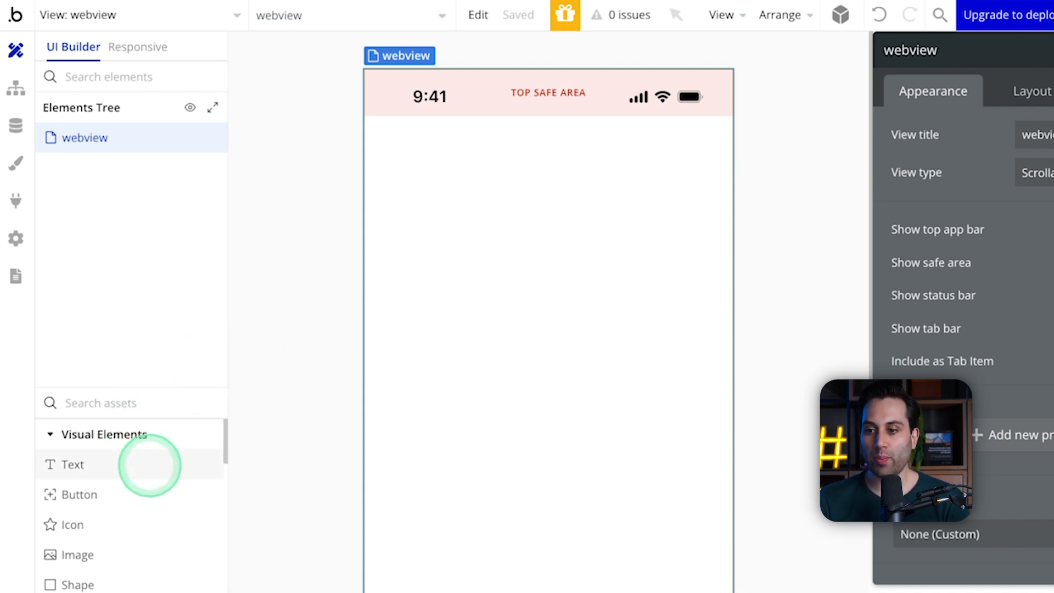
# Step: Add a Web View element to the empty webview mobile view, filling the area below the status bar
pyautogui.scroll(-2, 146, 464)
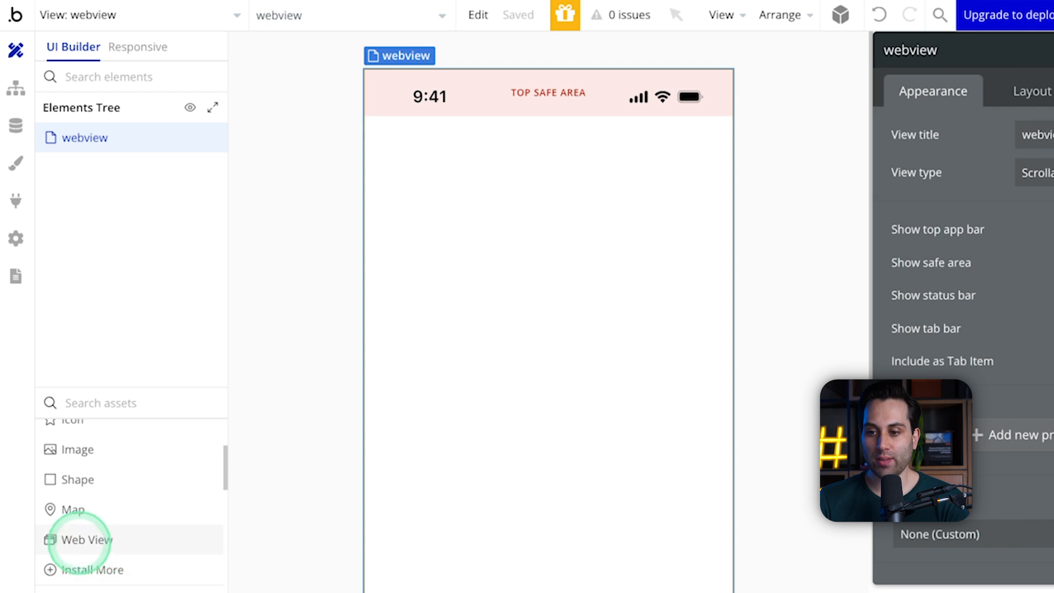
pyautogui.click(83, 540)
pyautogui.moveTo(419, 220); pyautogui.dragTo(571, 302)
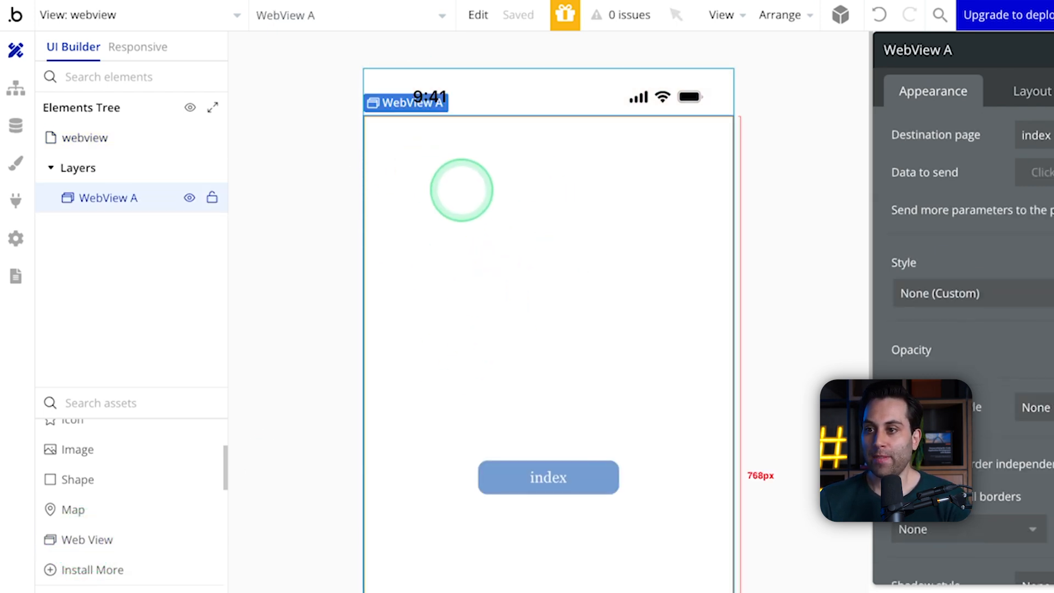
# Step: Examine the Web View element on the canvas, its destination page setting, and the app's list of mobile views and web pages
pyautogui.scroll(-2, 543, 294)
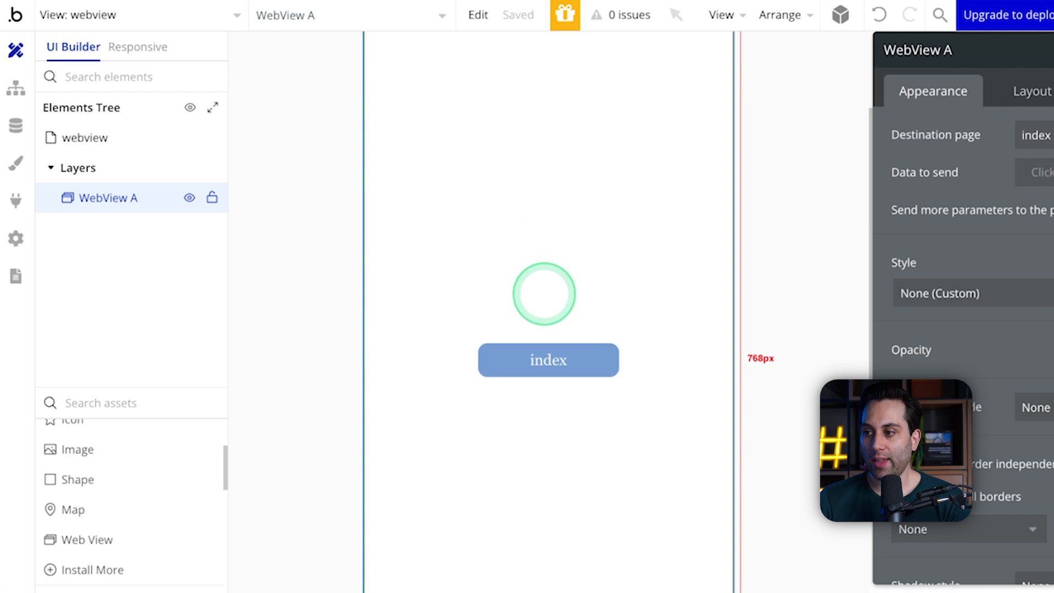
pyautogui.scroll(2, 543, 295)
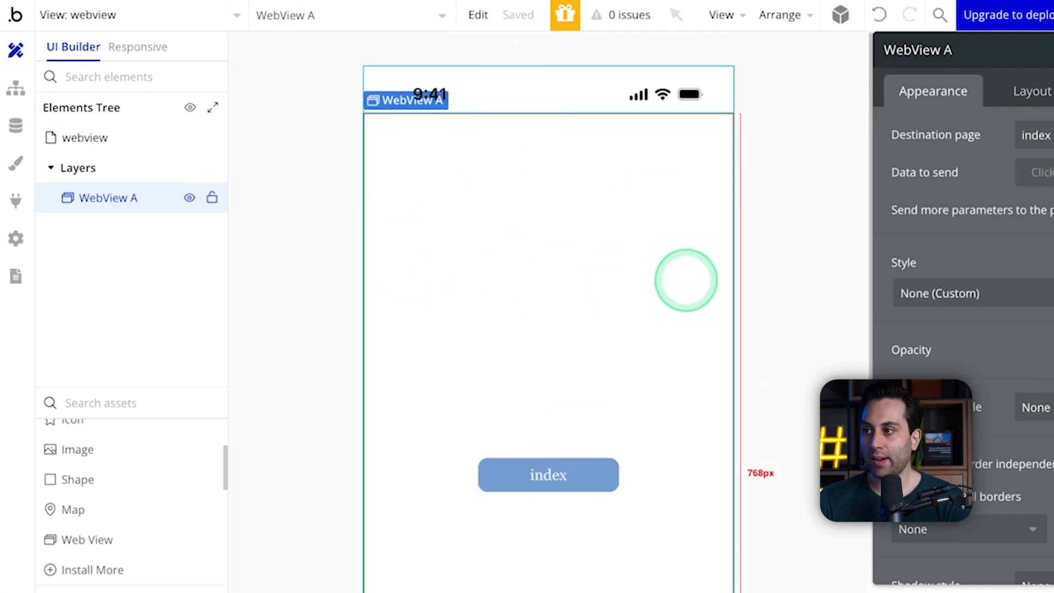
pyautogui.click(325, 179)
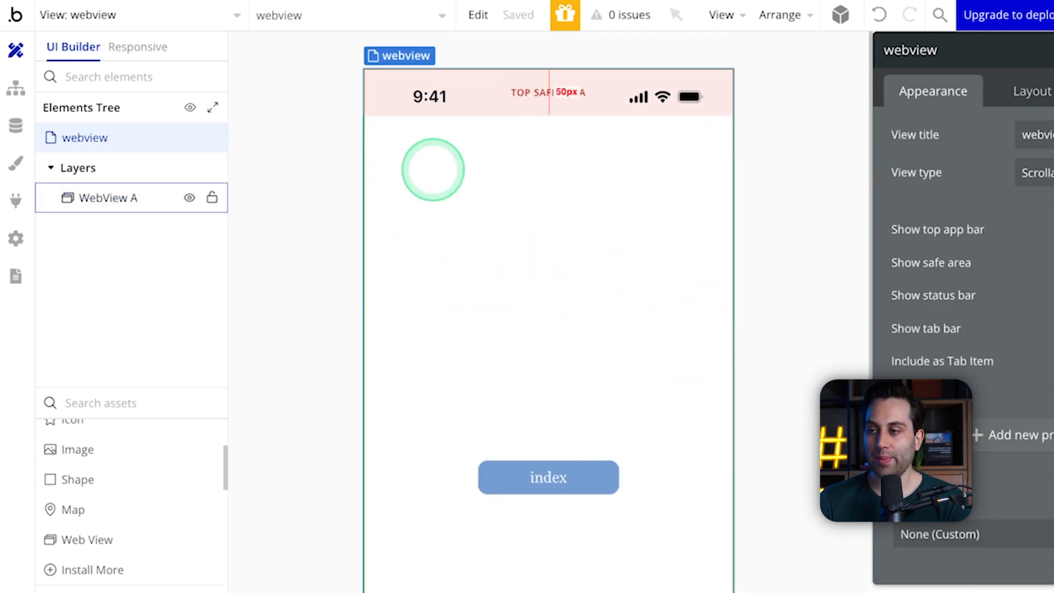
pyautogui.click(506, 229)
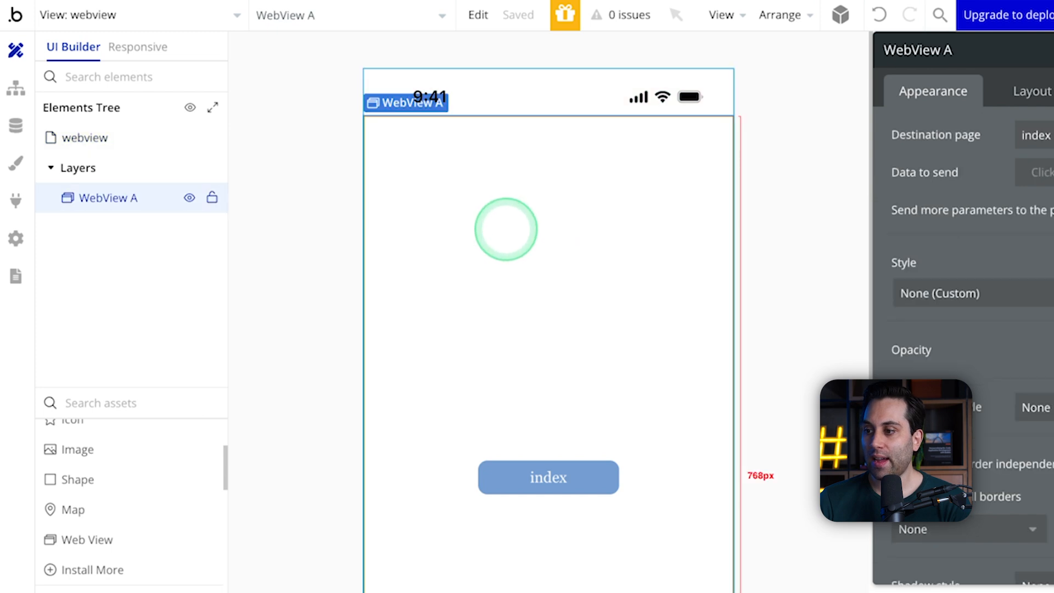
pyautogui.scroll(-2, 530, 359)
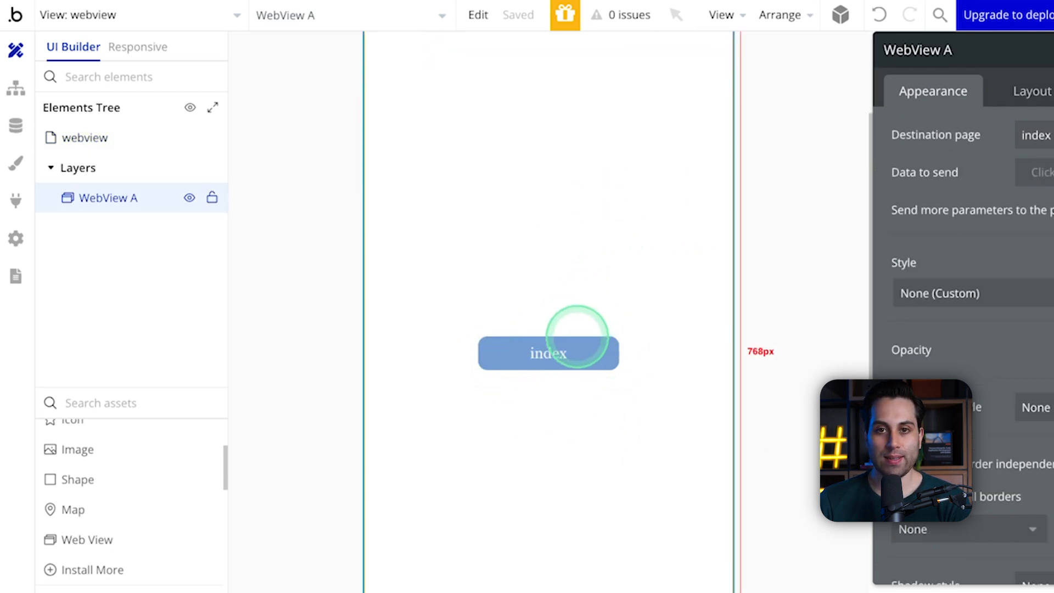
pyautogui.scroll(2, 581, 329)
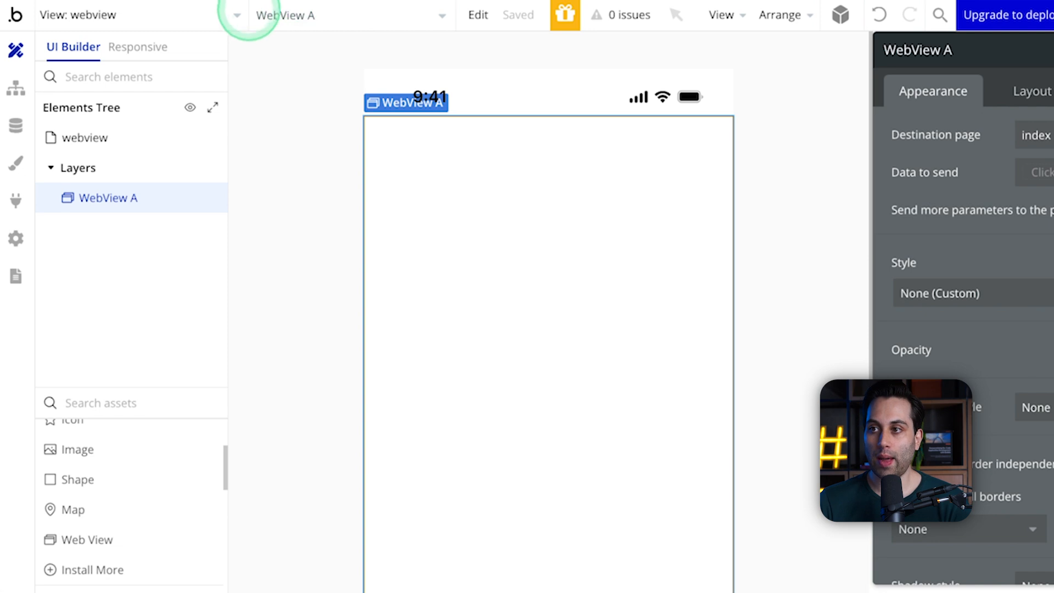
pyautogui.click(247, 16)
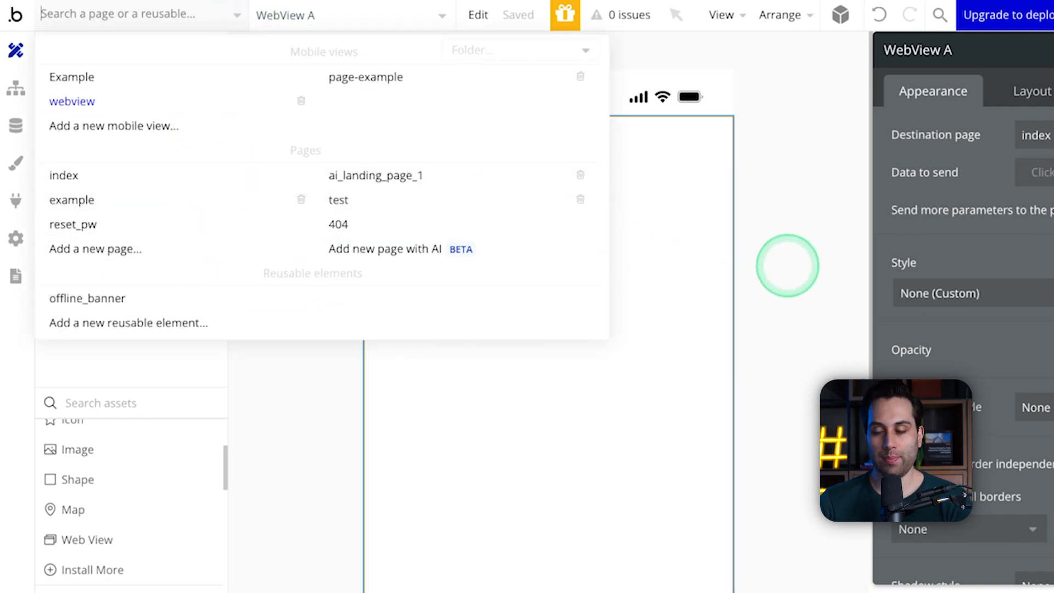
pyautogui.click(425, 267)
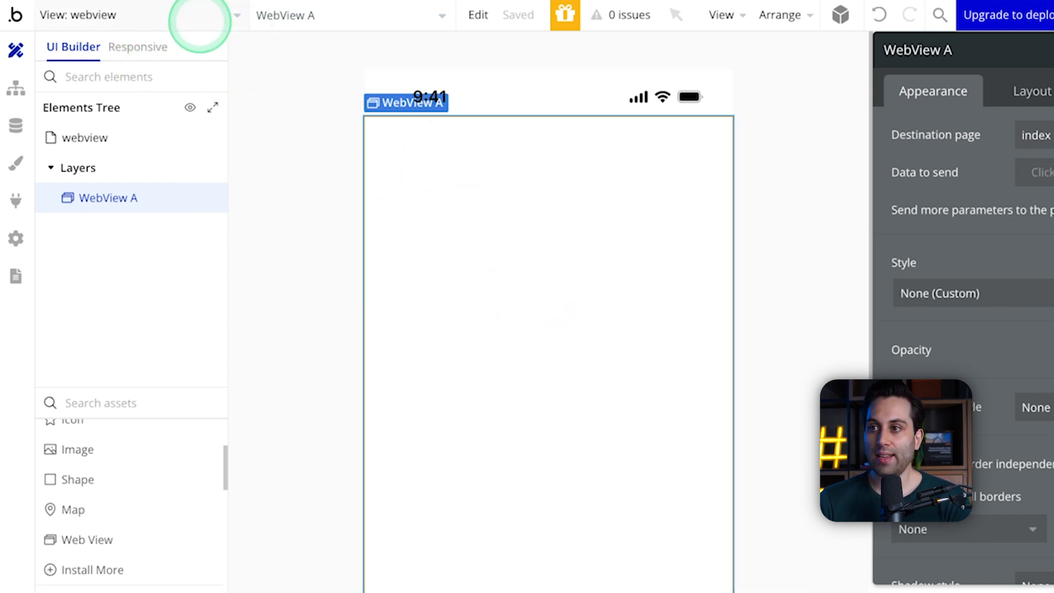
pyautogui.click(195, 15)
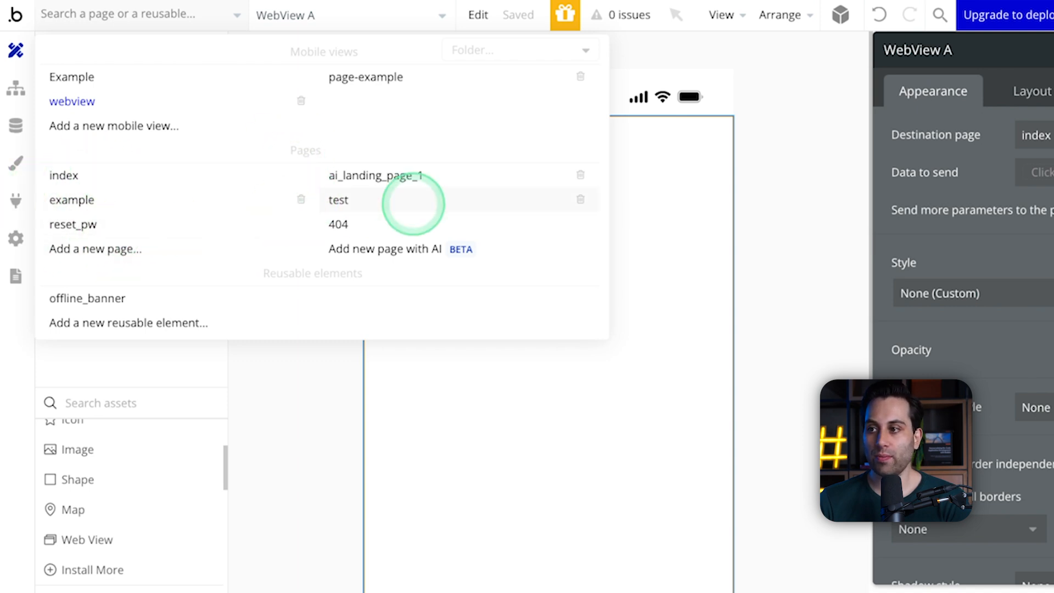
pyautogui.click(821, 222)
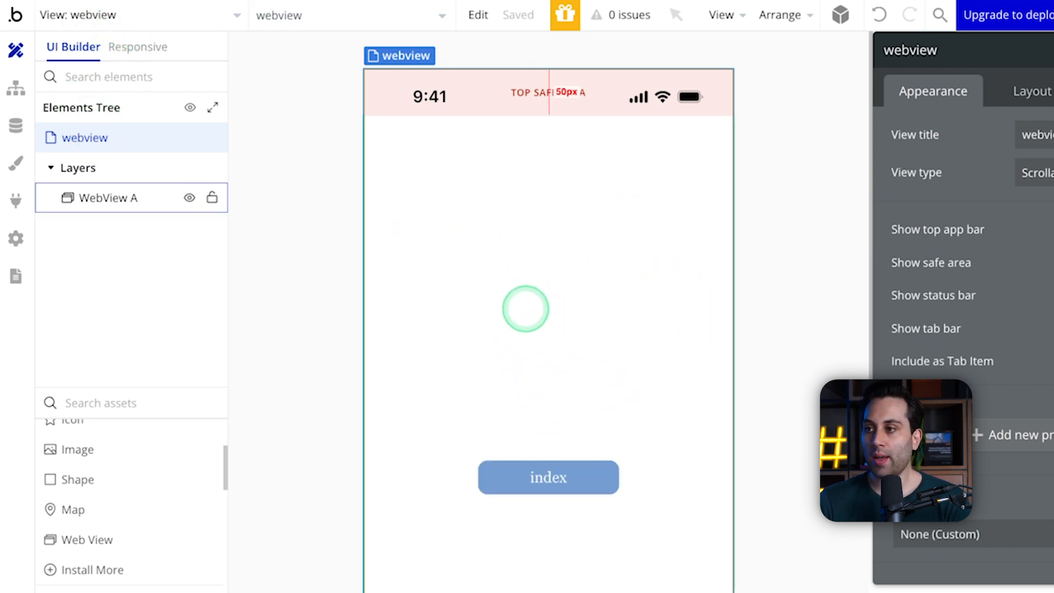
pyautogui.click(525, 309)
# Step: Add a button and an icon to the index web page, and return to the webview mobile view
pyautogui.click(107, 11)
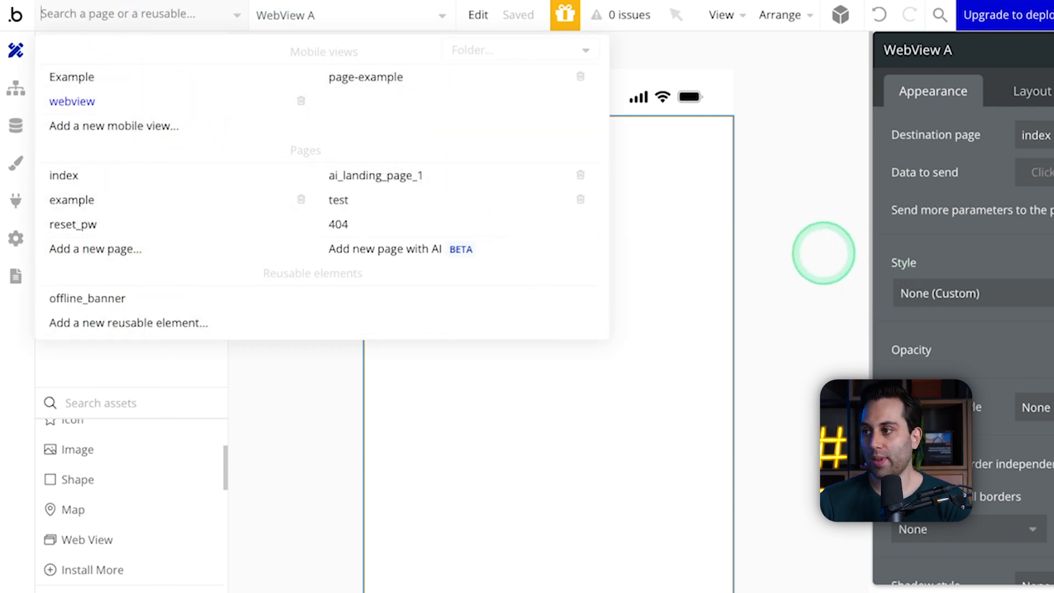
pyautogui.click(85, 178)
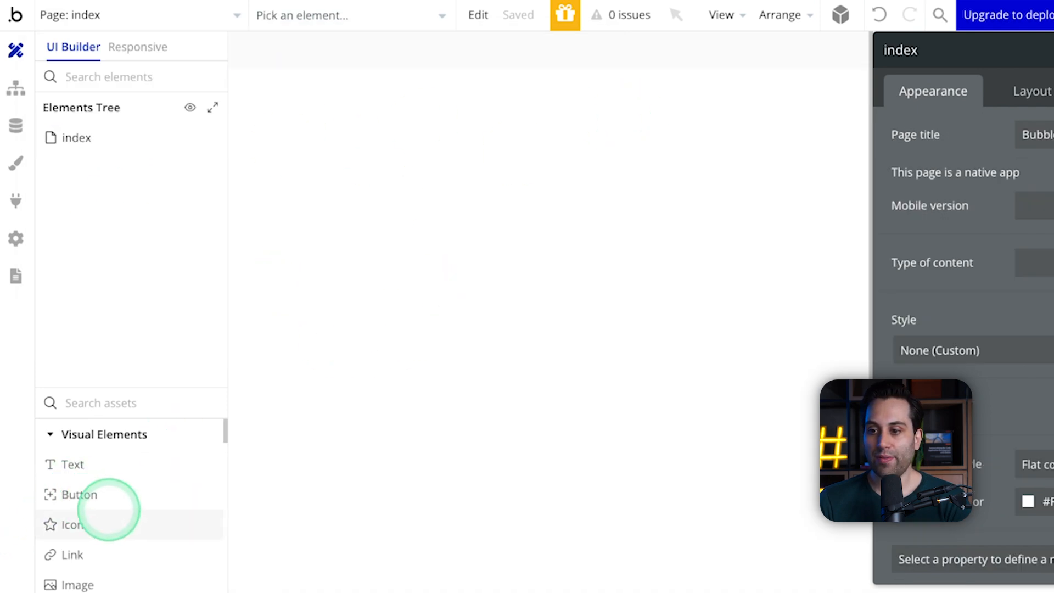
pyautogui.click(99, 497)
pyautogui.click(302, 189)
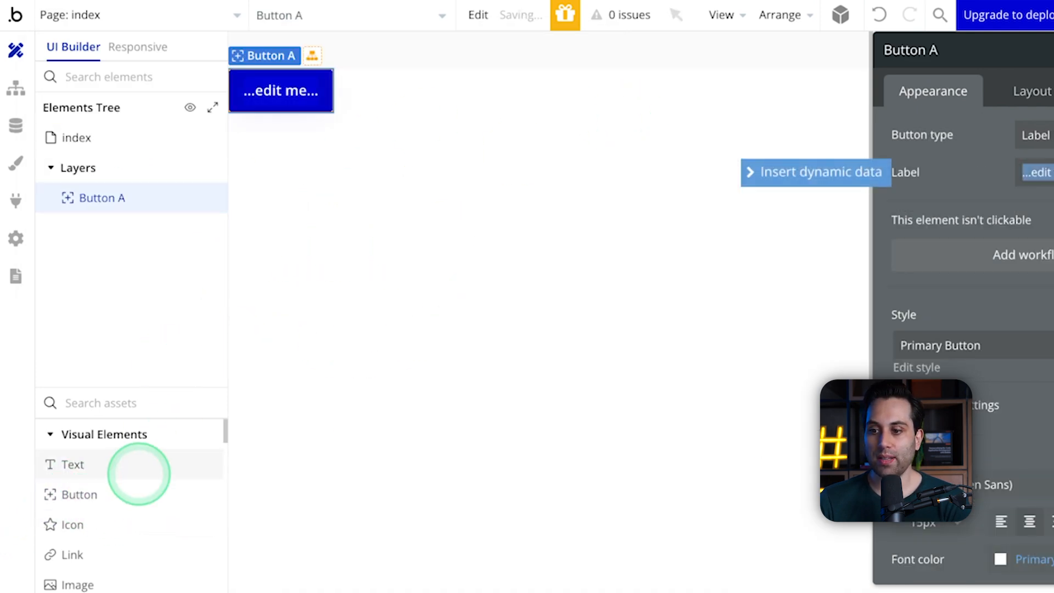
pyautogui.click(86, 526)
pyautogui.click(505, 282)
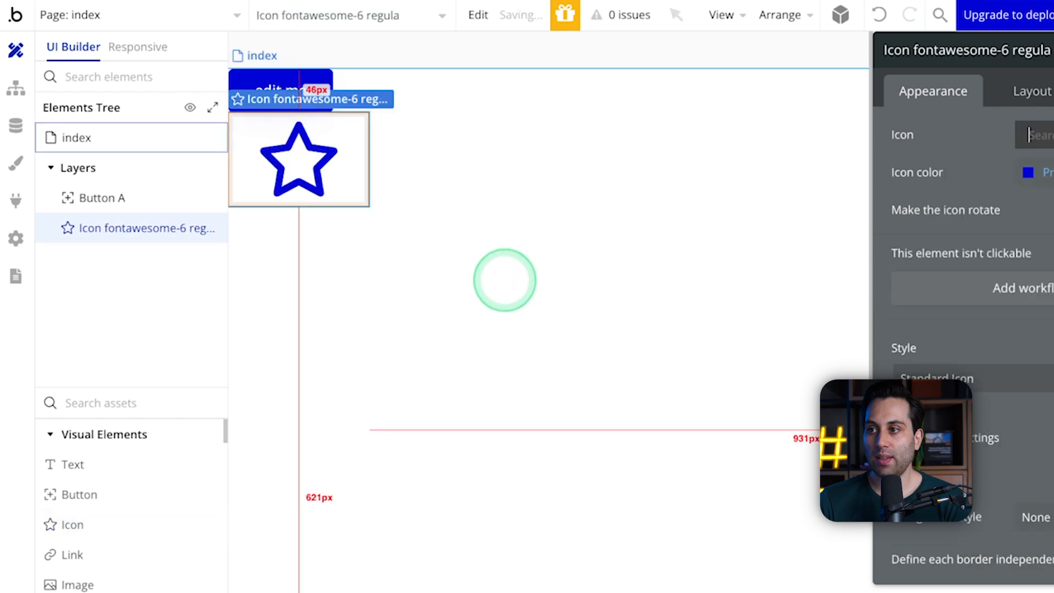
pyautogui.click(96, 15)
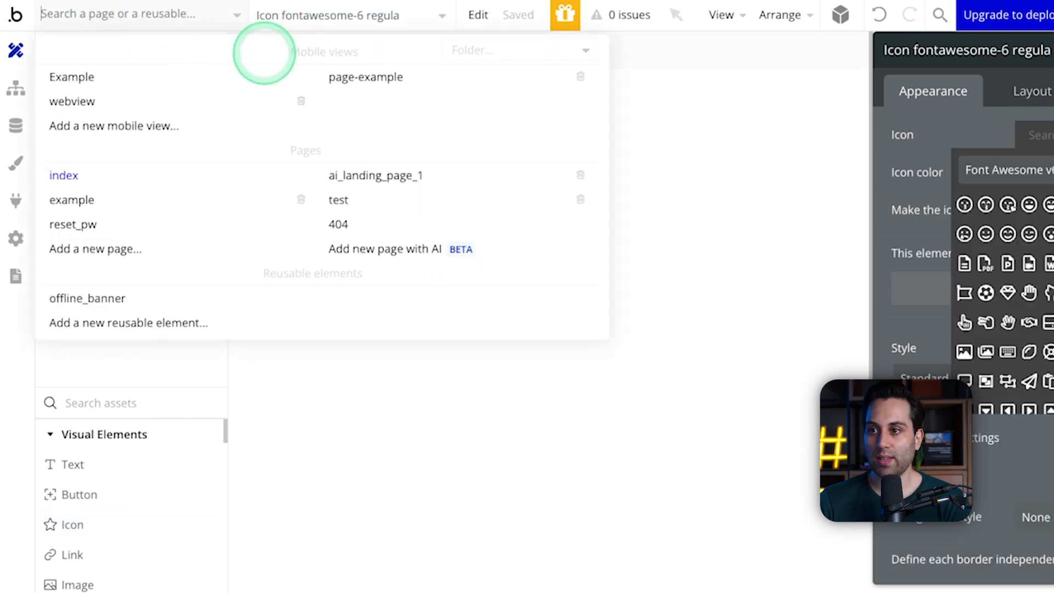
pyautogui.click(72, 101)
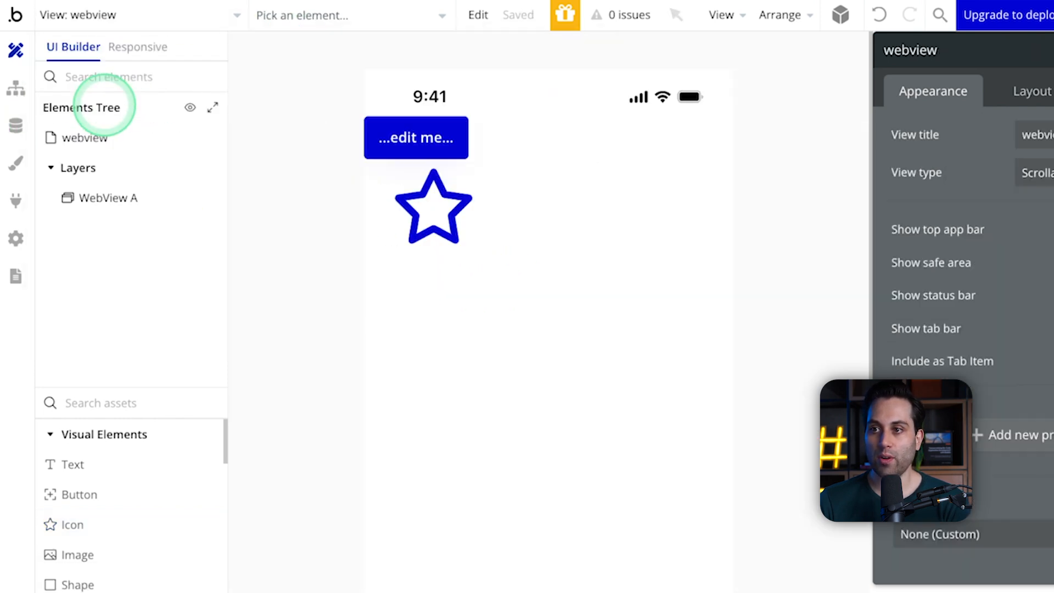
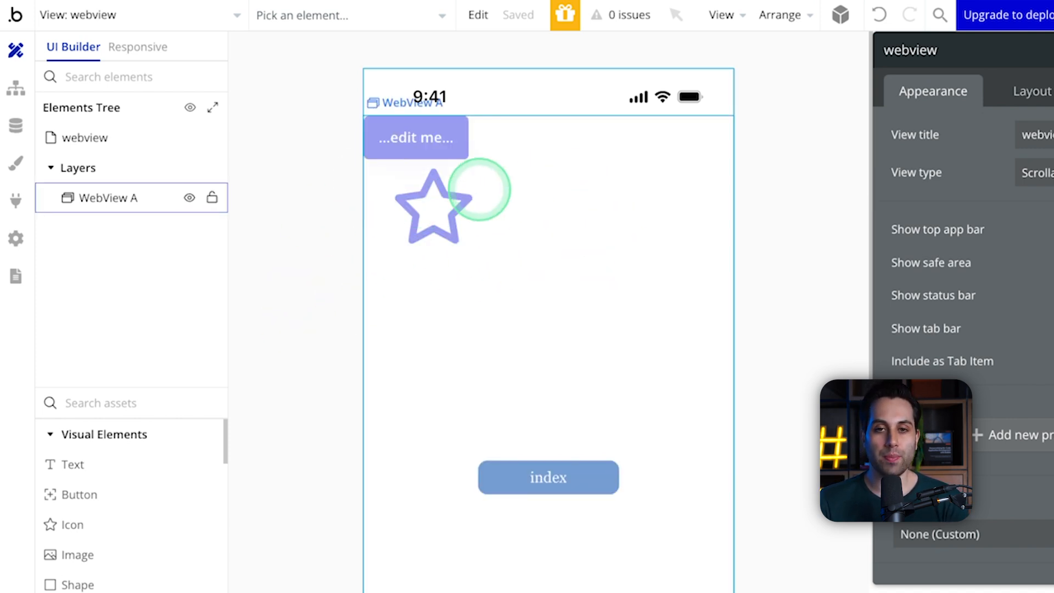
# Step: Try ai_landing_page_1 as the Web View's destination page and set it back to index
pyautogui.click(764, 263)
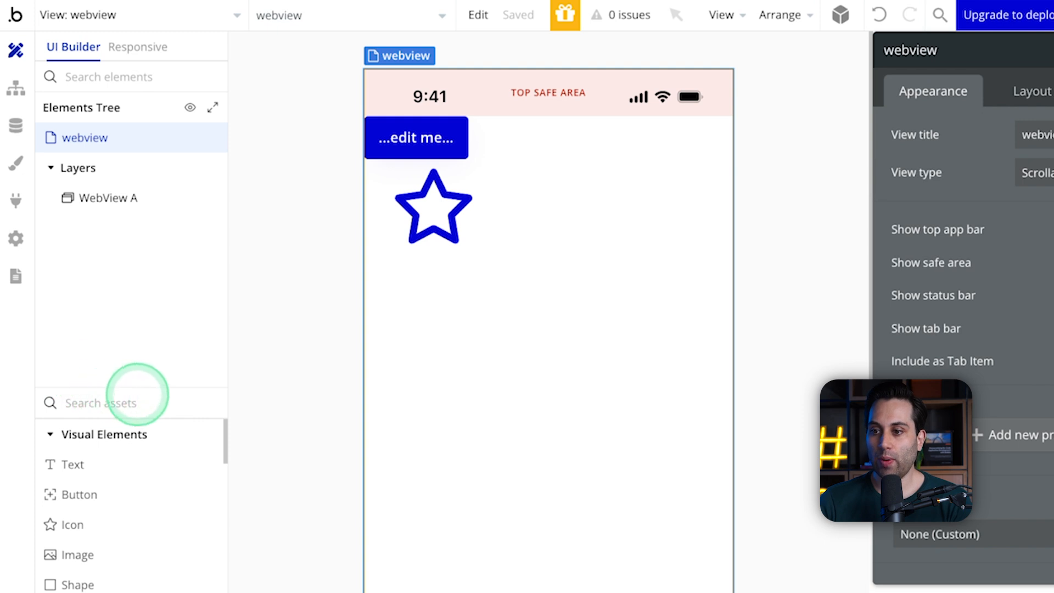
pyautogui.click(549, 278)
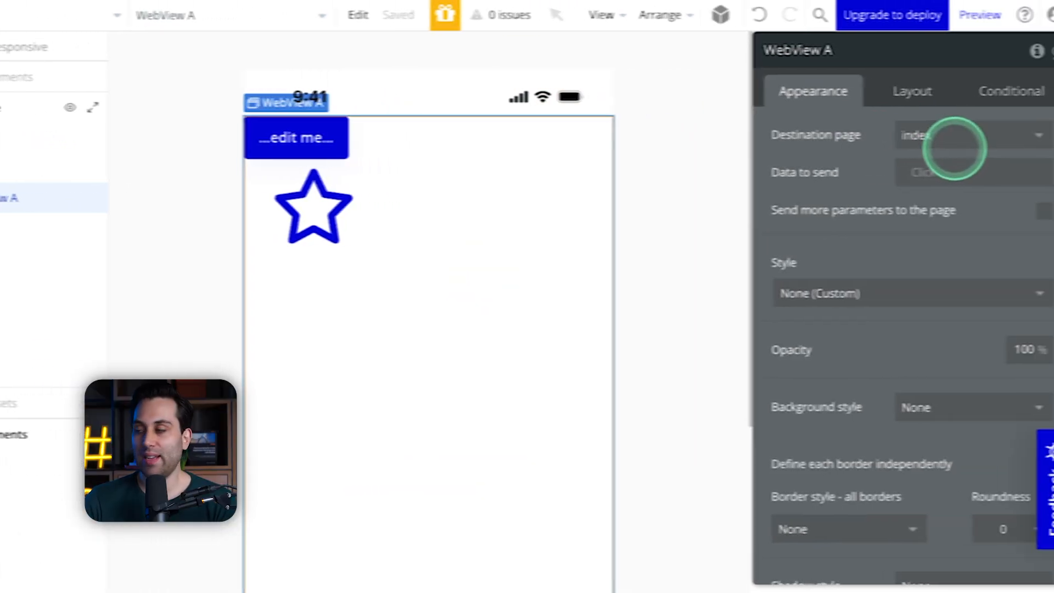
pyautogui.click(960, 136)
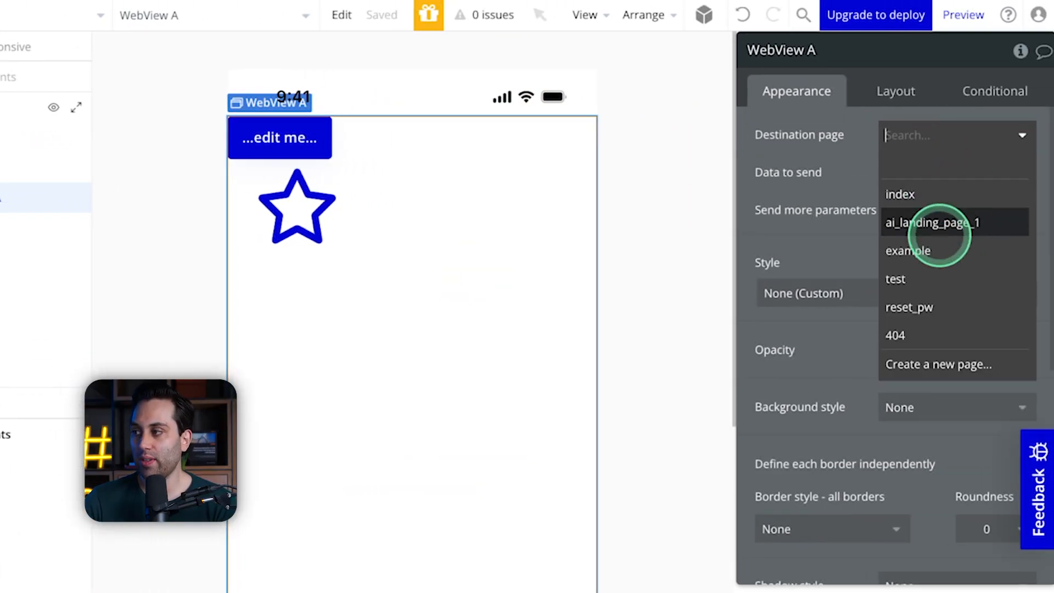
pyautogui.click(940, 223)
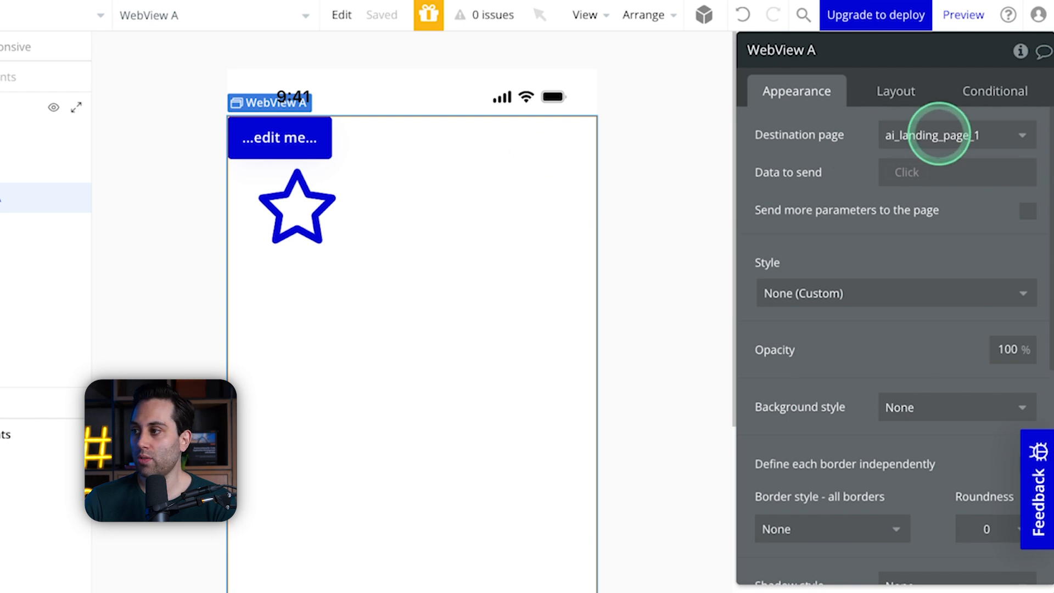
pyautogui.click(900, 140)
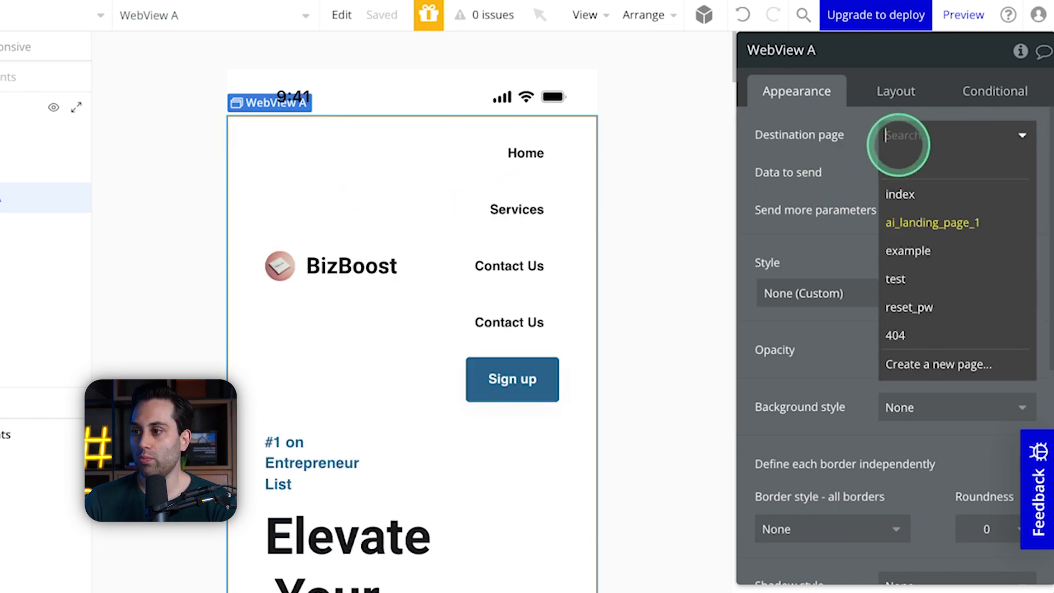
pyautogui.click(816, 203)
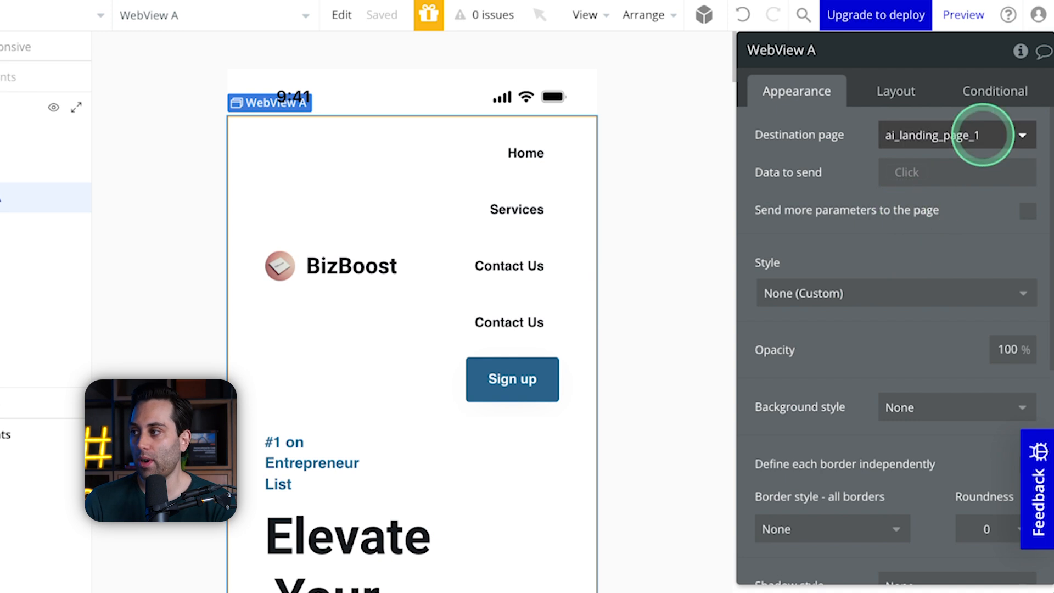
pyautogui.click(983, 134)
pyautogui.click(903, 196)
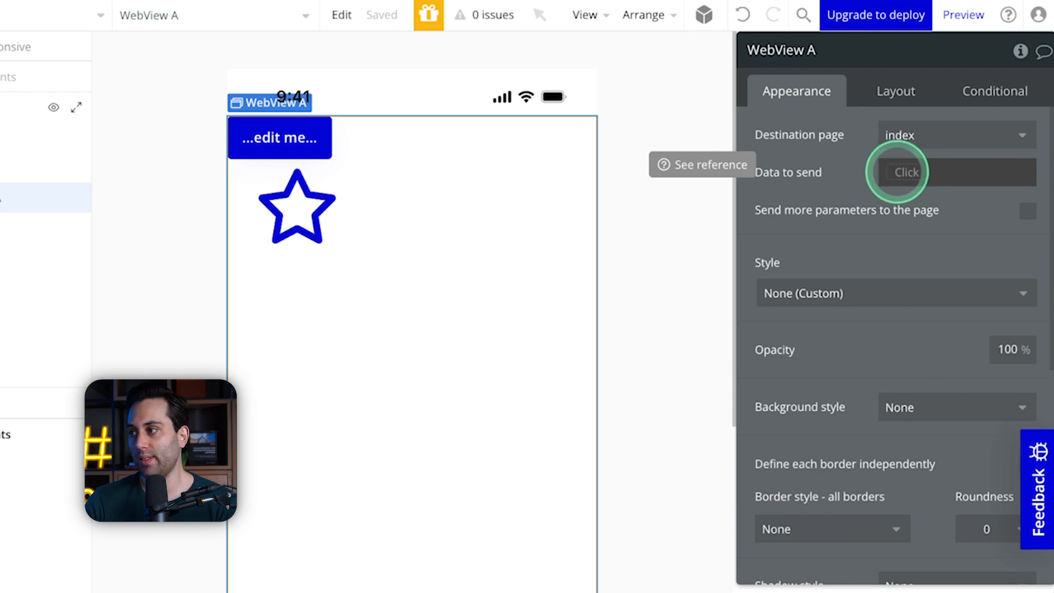
# Step: Try sending more parameters to the Web View's page by adding an empty parameter, and turn the option off again
pyautogui.click(926, 209)
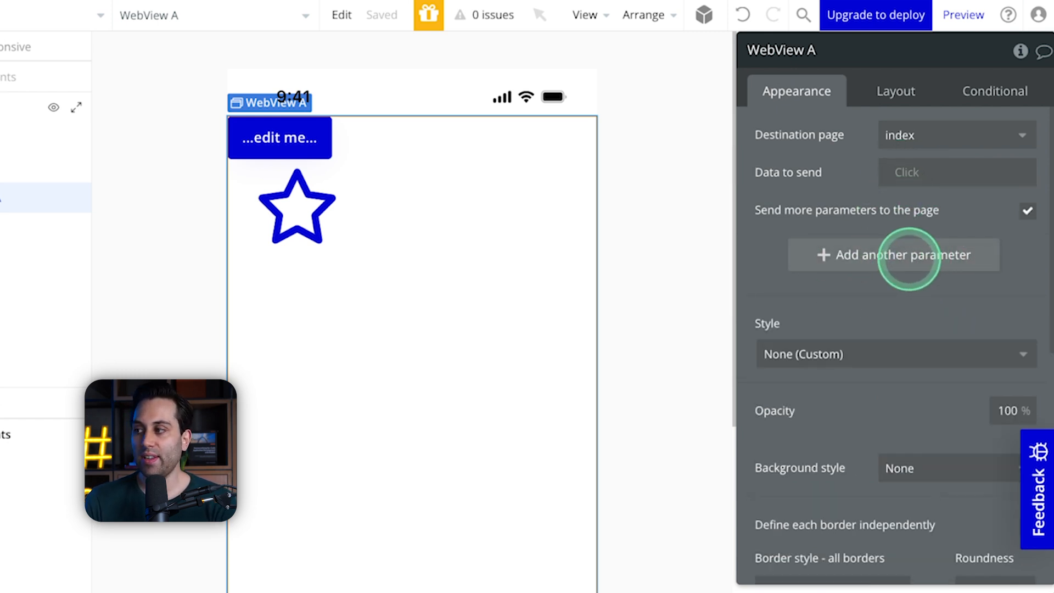
pyautogui.click(909, 257)
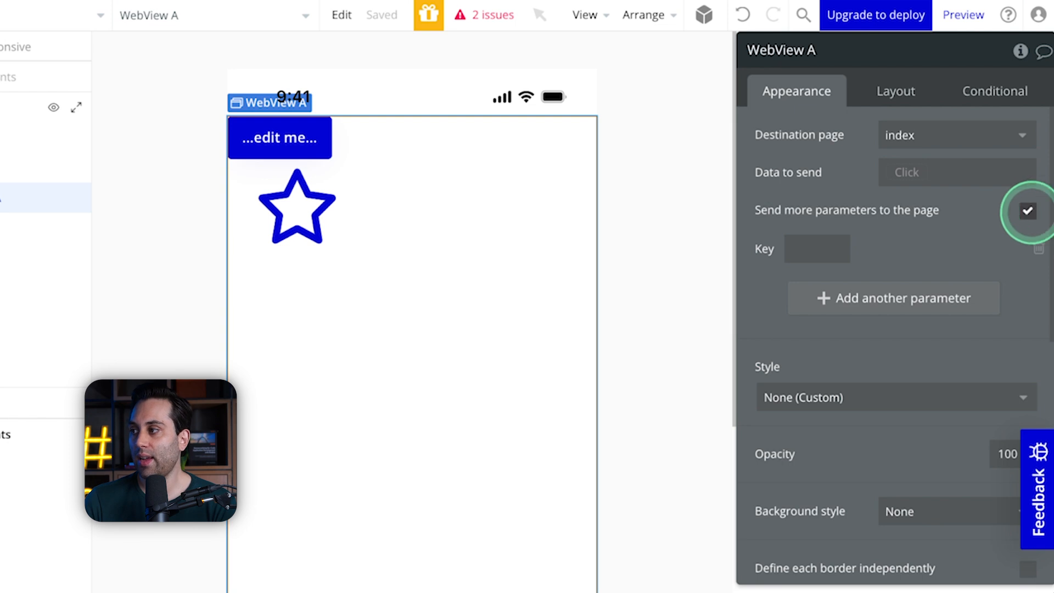
pyautogui.click(1027, 210)
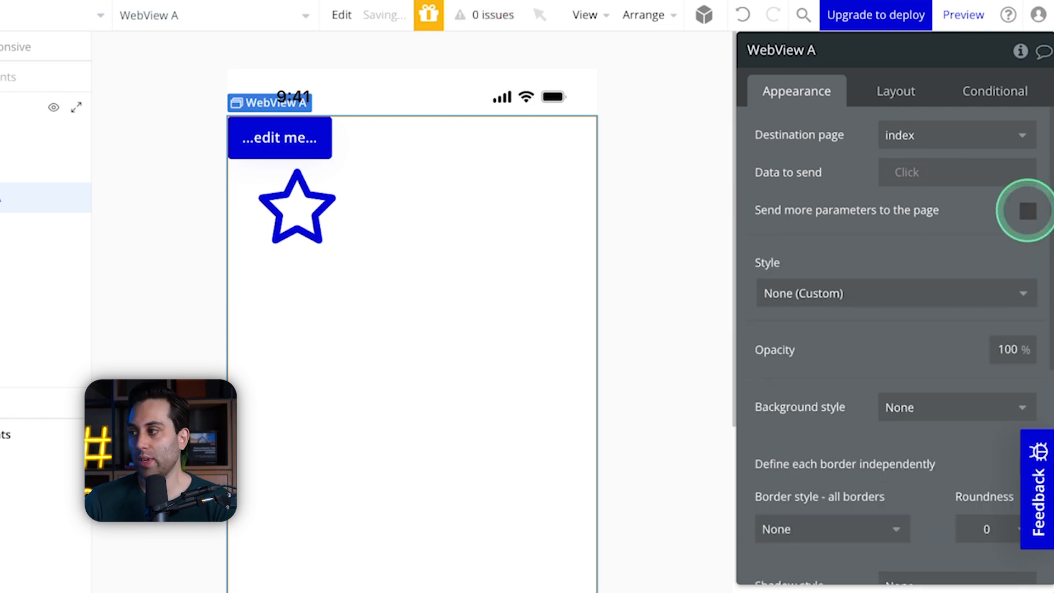
# Step: Create a new mobile view named list
pyautogui.scroll(-5, 895, 223)
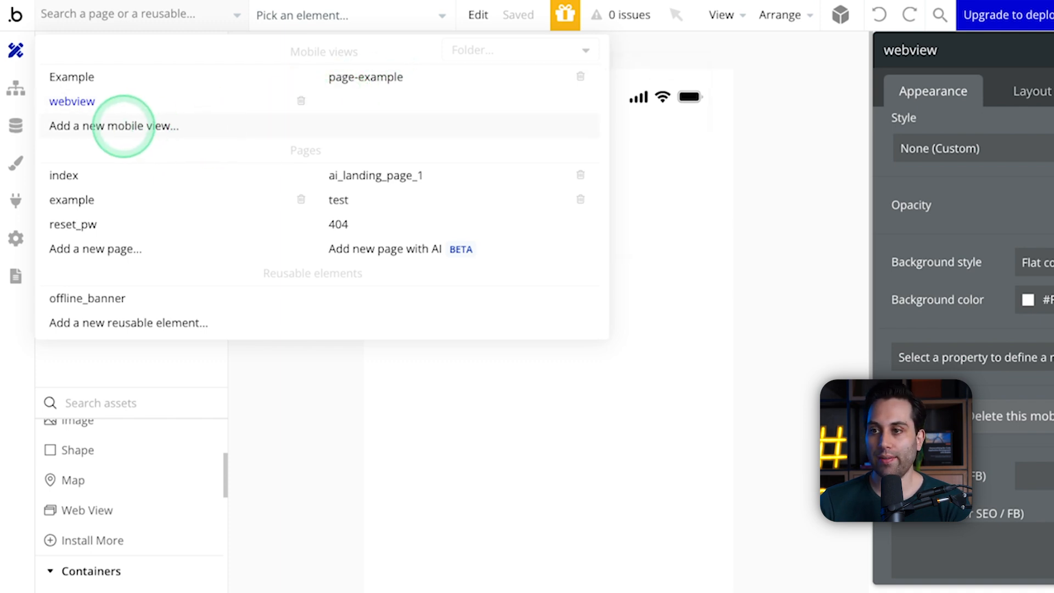
pyautogui.click(123, 126)
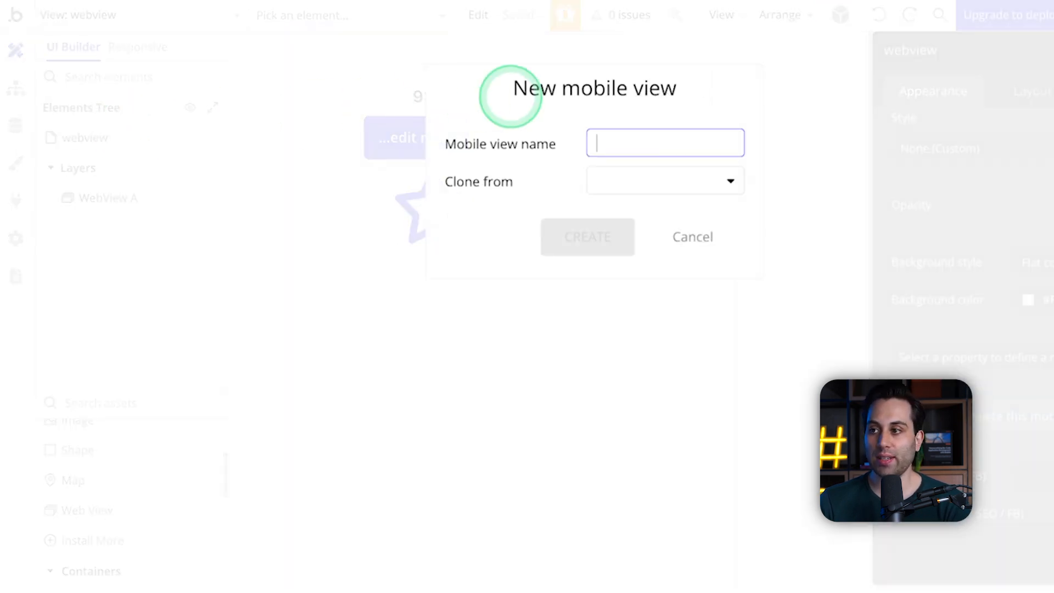
pyautogui.write('list')
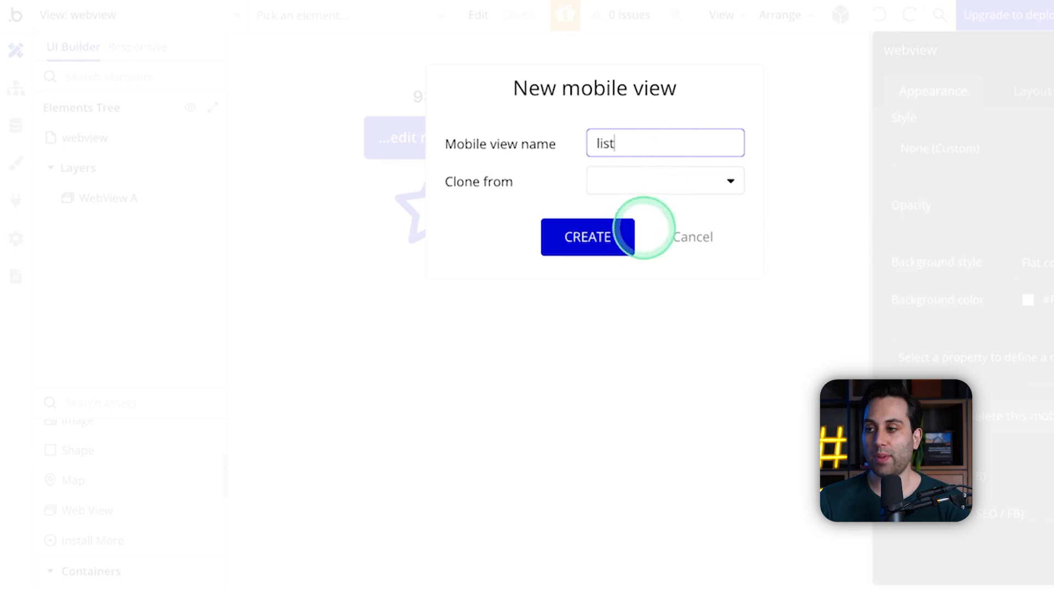
pyautogui.click(622, 236)
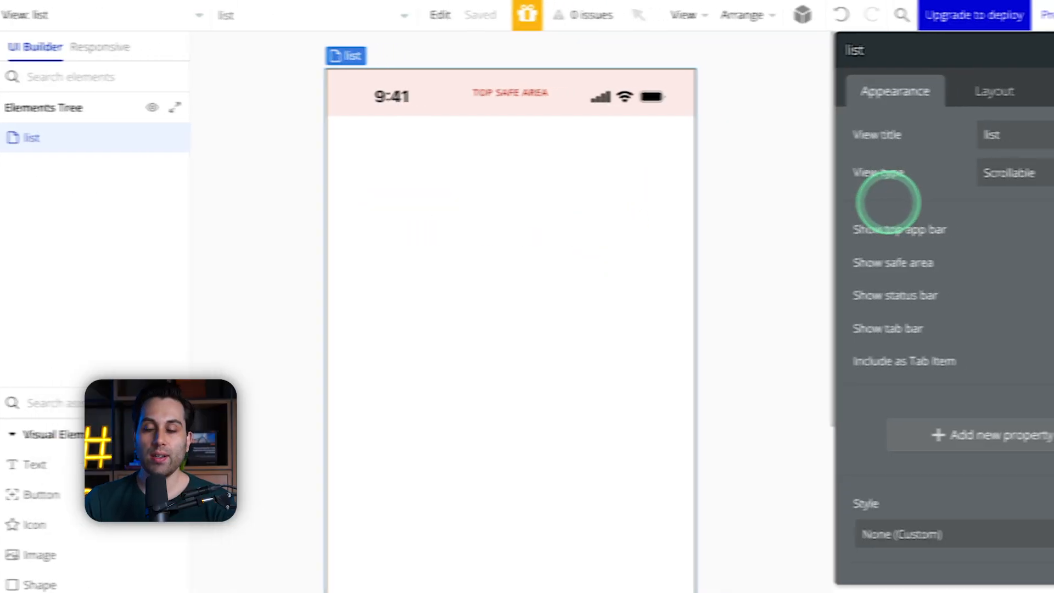
# Step: Set the new view's type to Section List and select its section list element
pyautogui.click(958, 175)
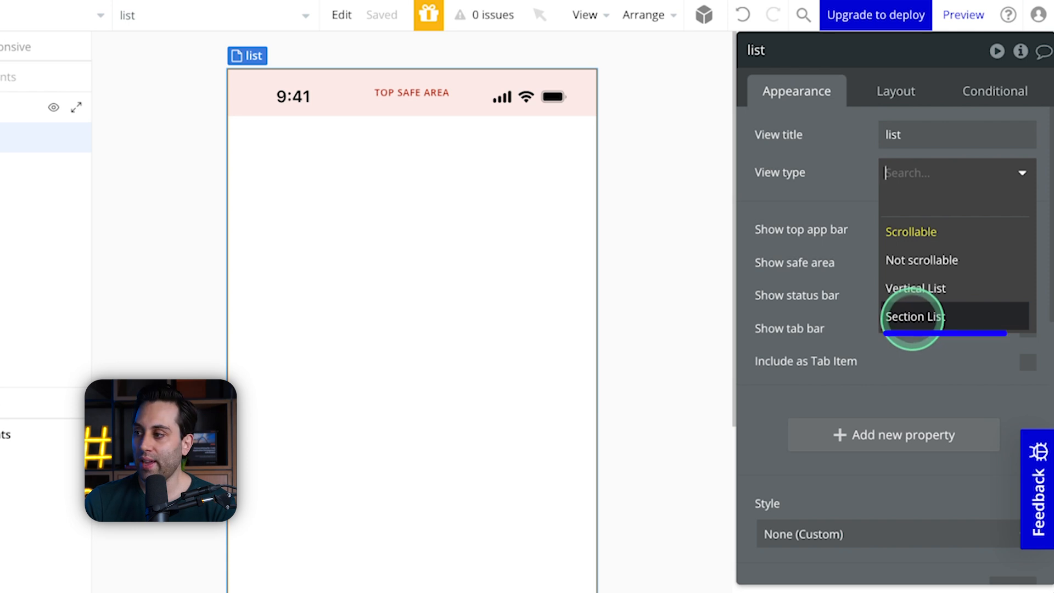
pyautogui.click(913, 317)
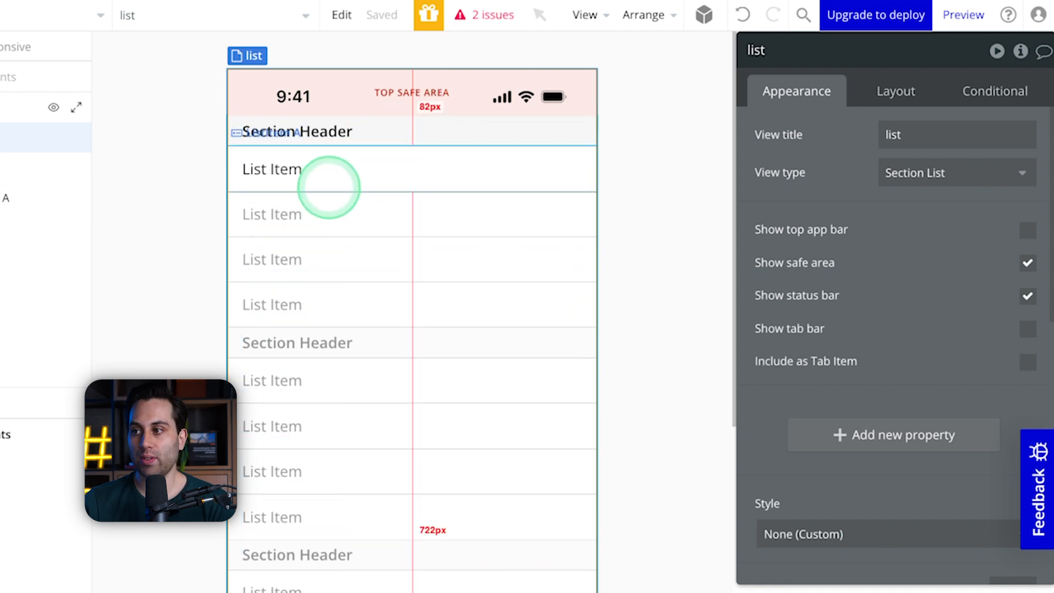
pyautogui.click(331, 225)
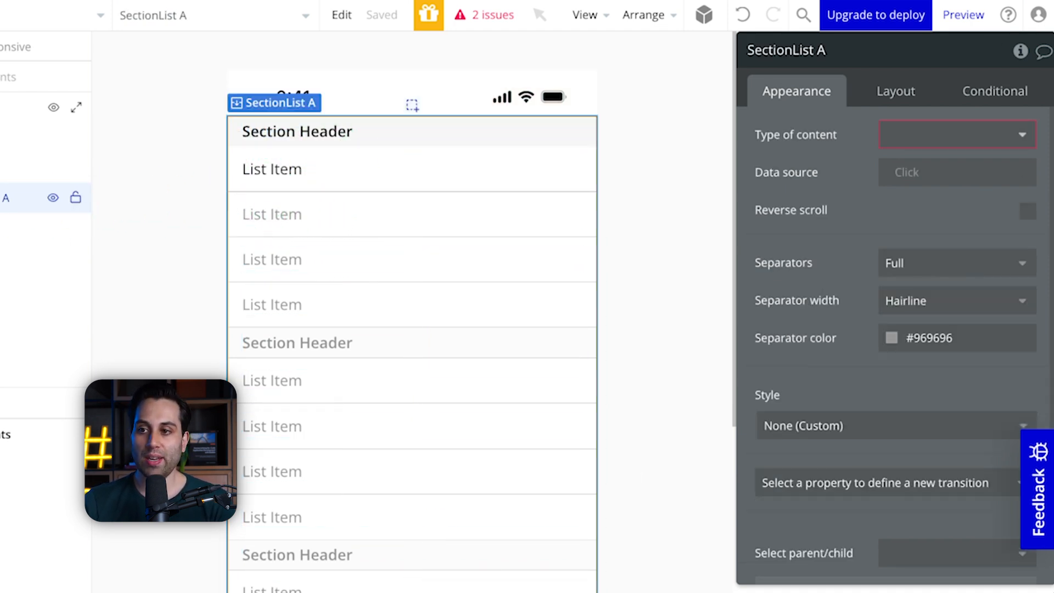
pyautogui.click(2, 197)
# Step: Examine the section list's structure: its section header, the header text inside it, and its list item
pyautogui.scroll(1, 287, 132)
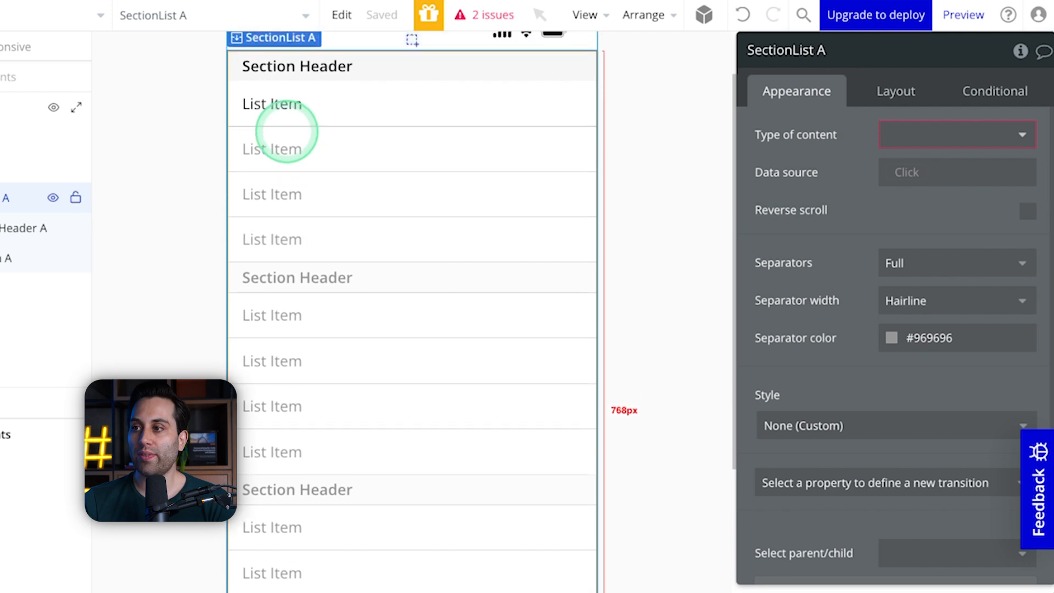
pyautogui.scroll(2, 288, 132)
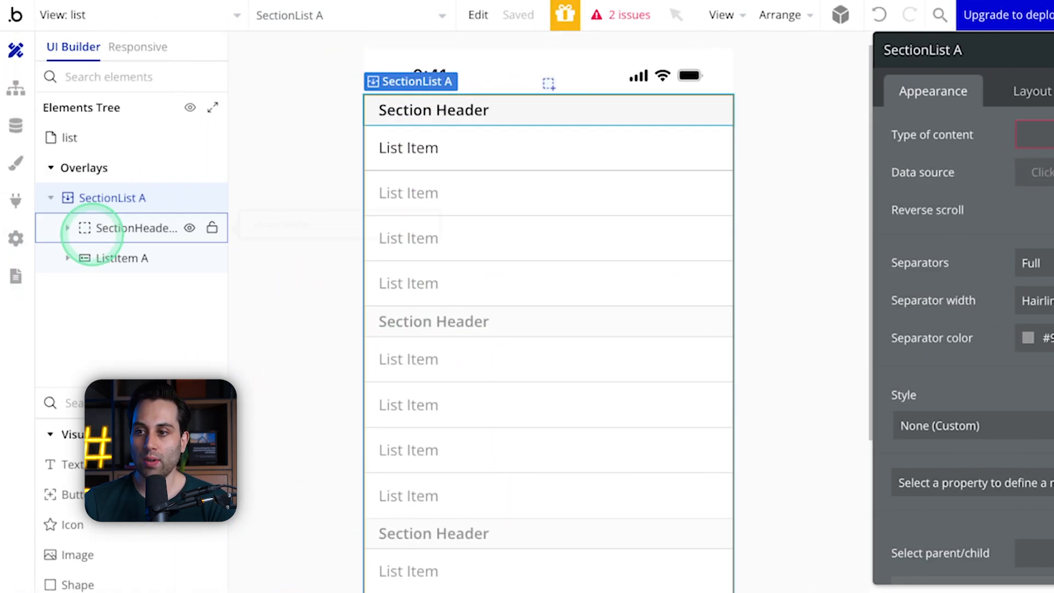
pyautogui.click(88, 228)
pyautogui.click(67, 227)
pyautogui.click(140, 258)
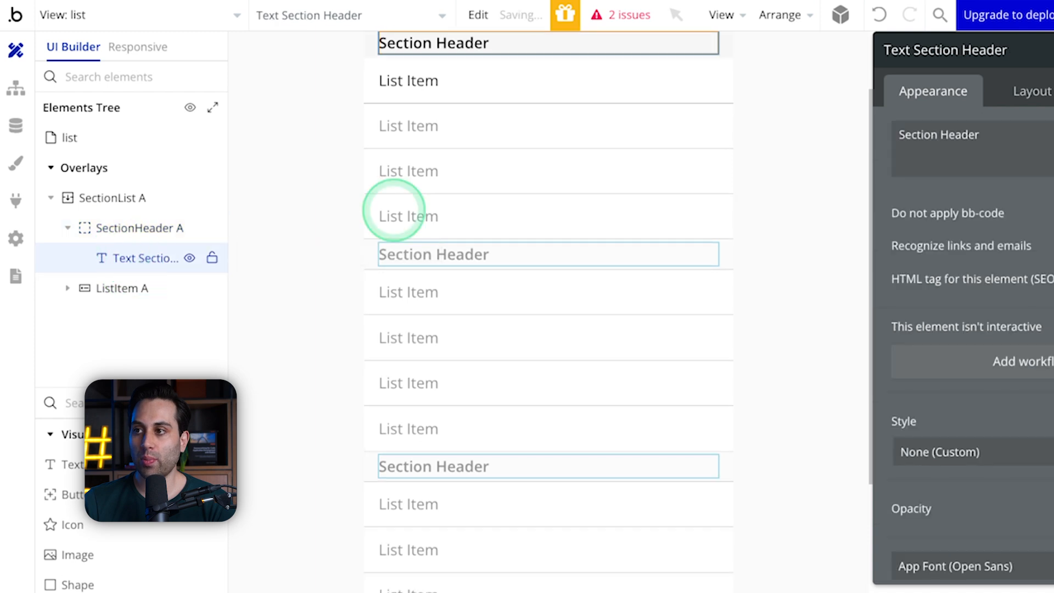
pyautogui.scroll(2, 456, 149)
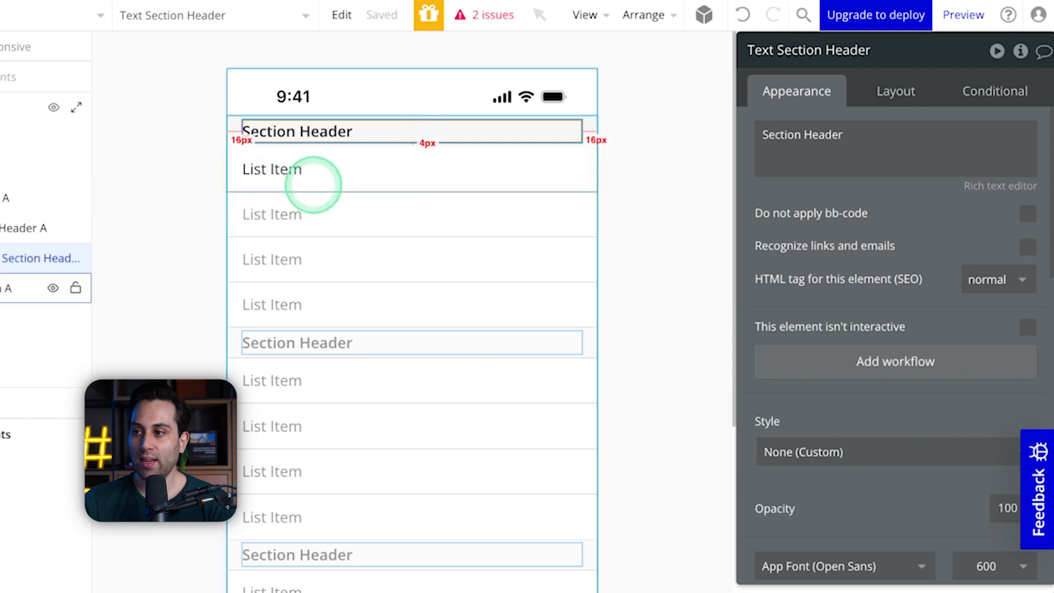
pyautogui.click(312, 181)
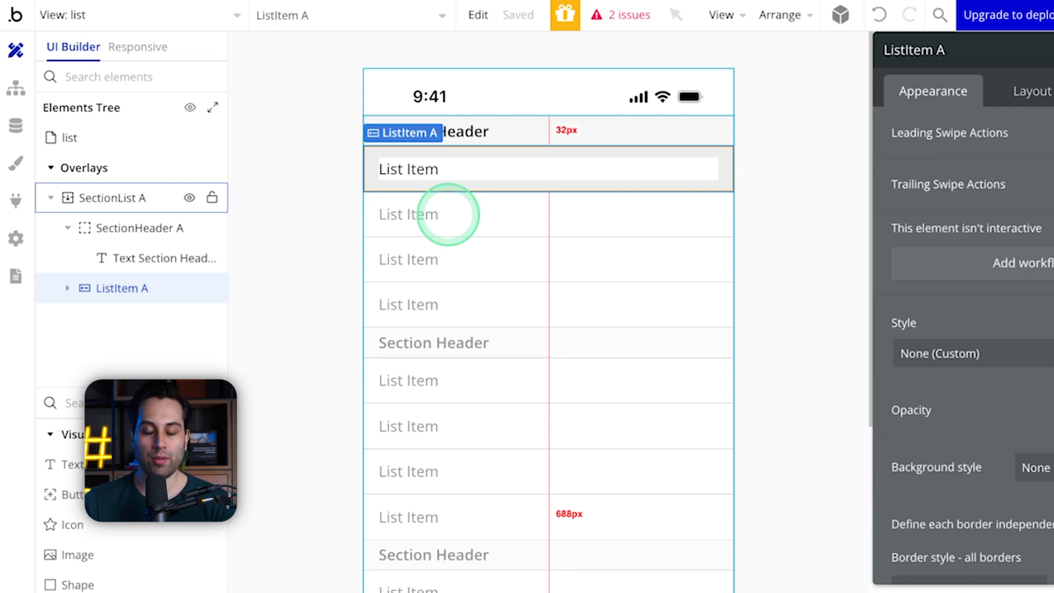
# Step: Change the list view's type from Section List back to Scrollable
pyautogui.click(116, 137)
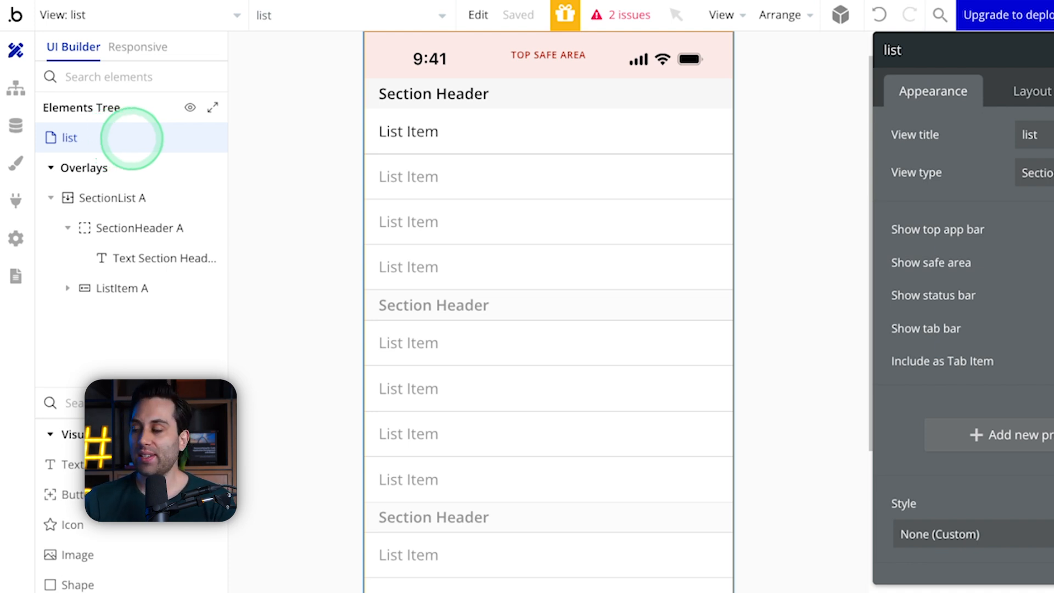
pyautogui.click(1036, 173)
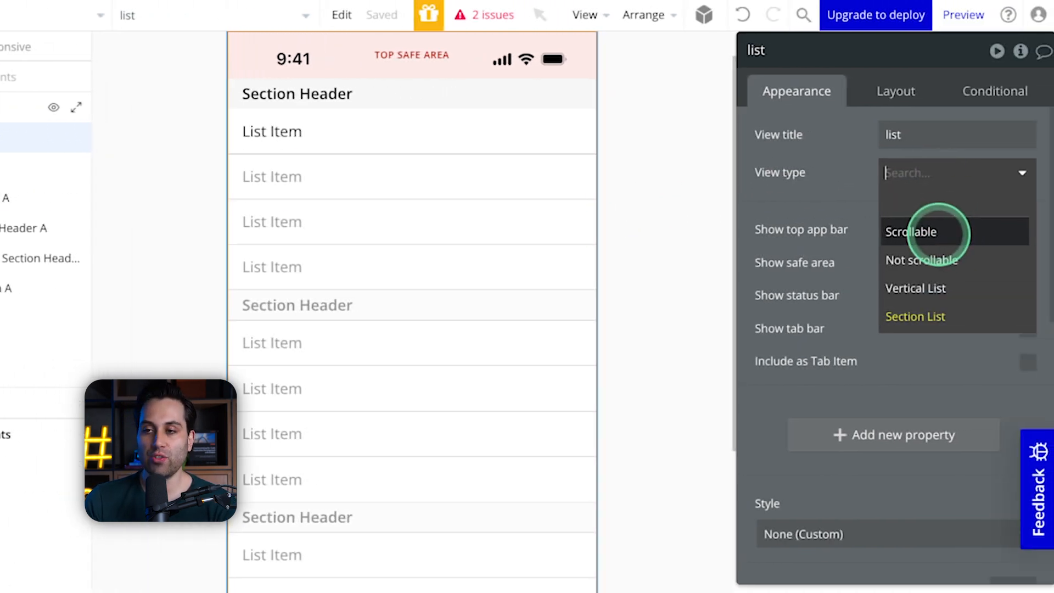
pyautogui.click(920, 232)
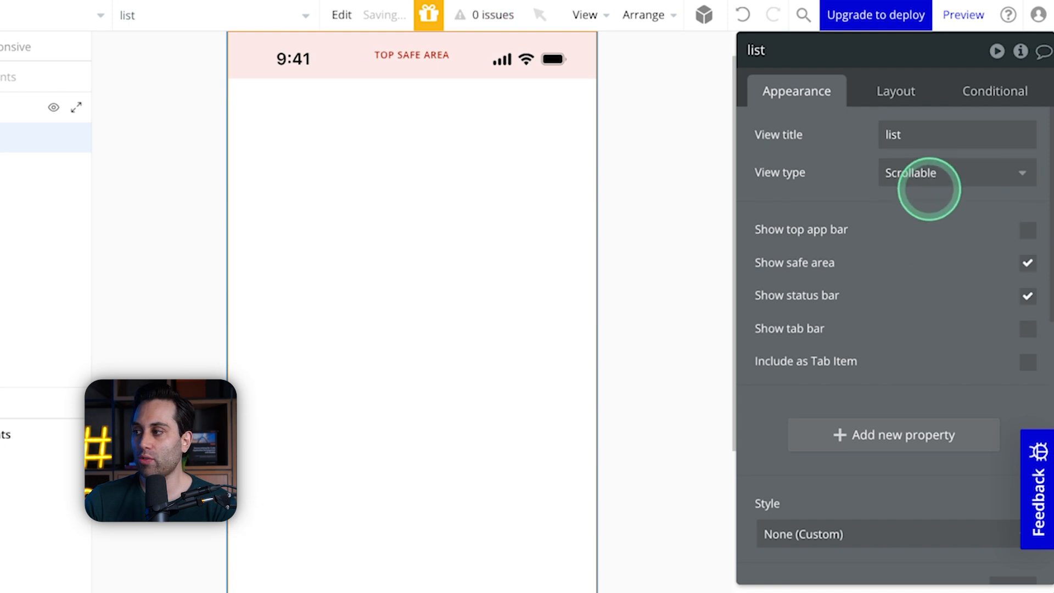
# Step: Try the Not scrollable view type on the list view and return it to Scrollable
pyautogui.click(930, 174)
pyautogui.click(928, 258)
pyautogui.click(930, 173)
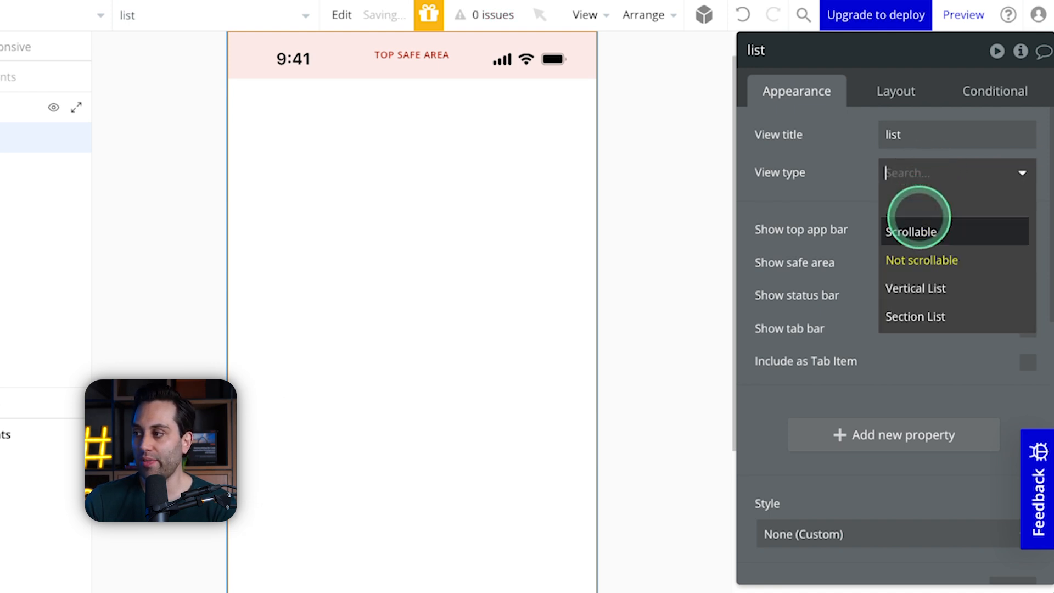
pyautogui.click(920, 232)
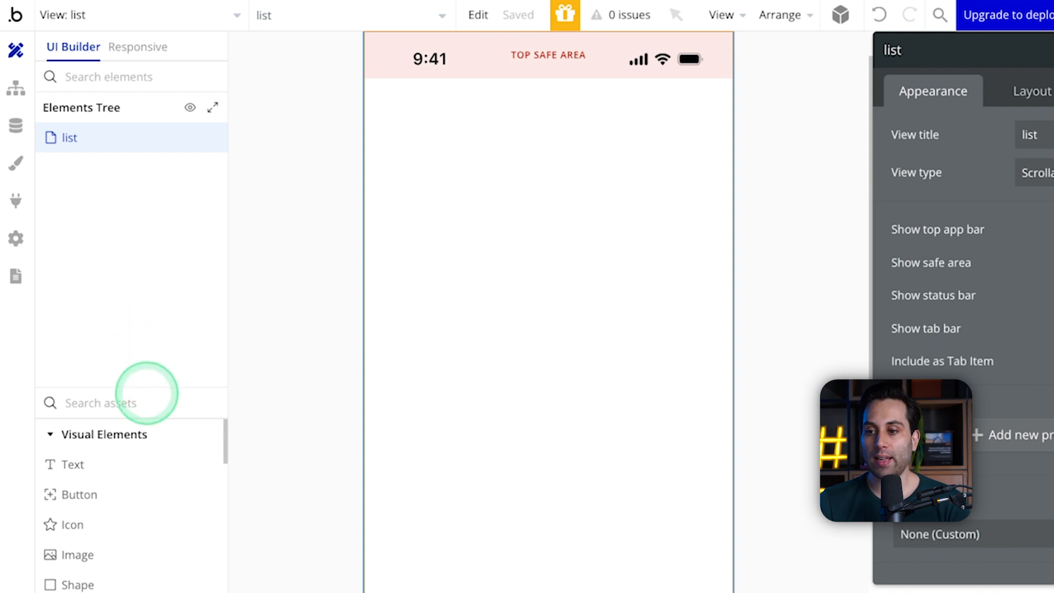
# Step: Add a Horizontal List container to the list view, directly below the status bar
pyautogui.scroll(-4, 150, 459)
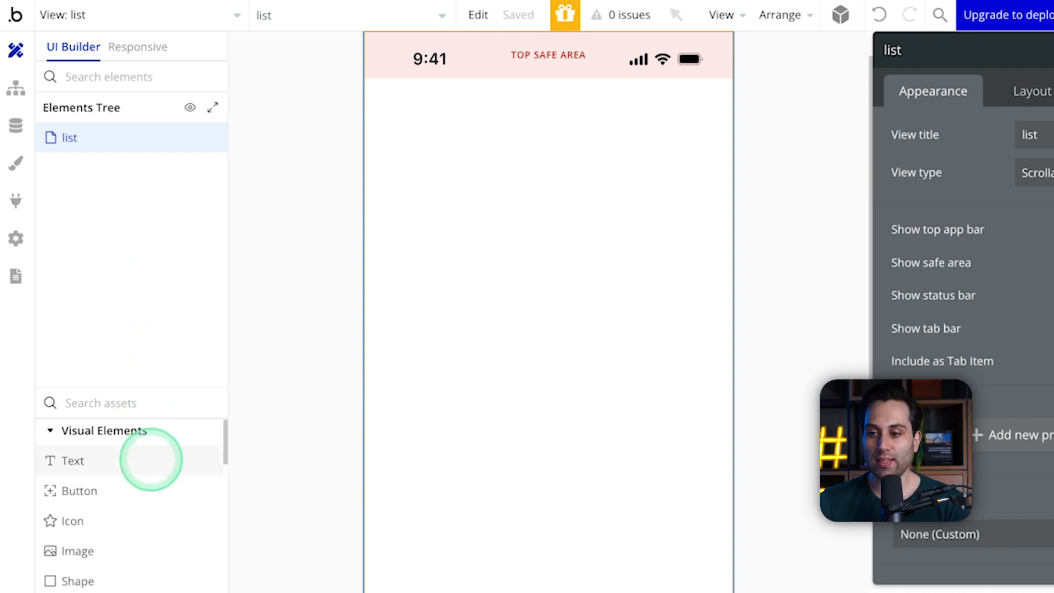
pyautogui.scroll(-5, 141, 510)
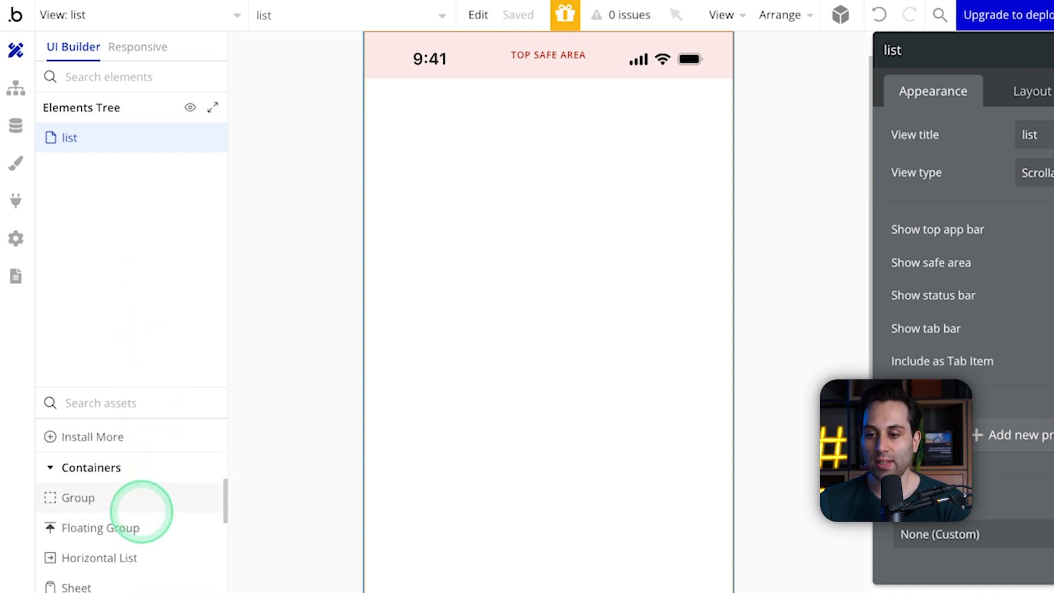
pyautogui.scroll(3, 141, 509)
pyautogui.click(141, 513)
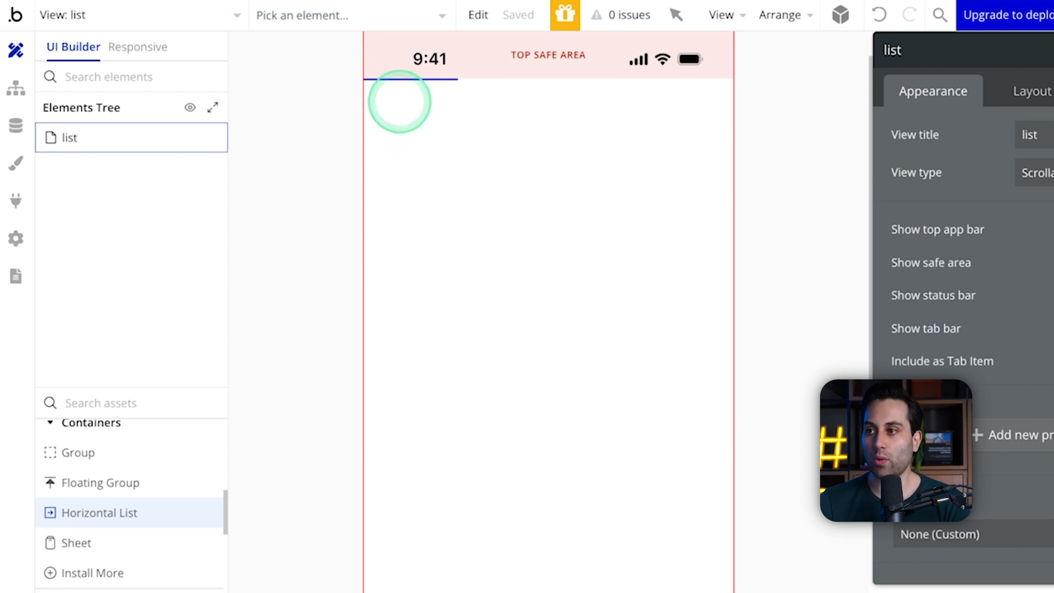
pyautogui.moveTo(391, 102); pyautogui.dragTo(675, 259)
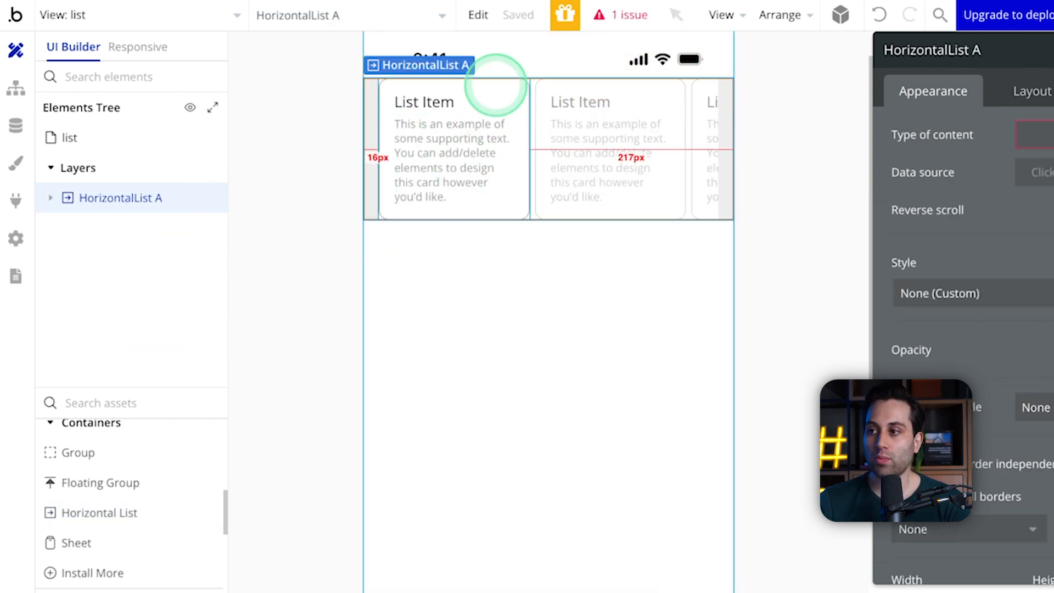
# Step: Expand the horizontal list's list item and delete its supporting text, keeping the List Item title
pyautogui.click(106, 198)
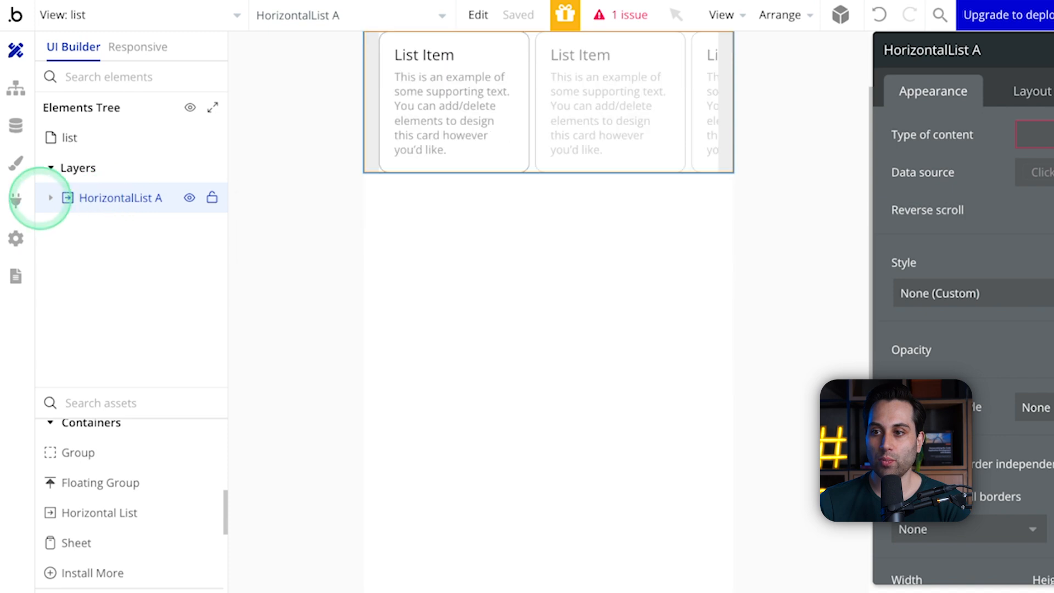
pyautogui.click(80, 220)
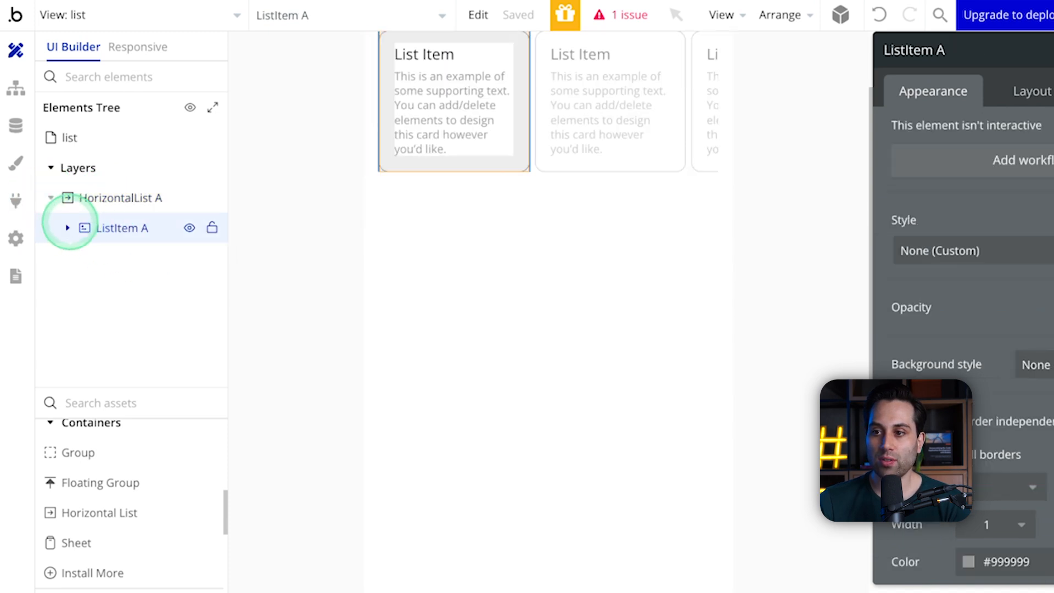
pyautogui.click(67, 227)
pyautogui.scroll(2, 492, 196)
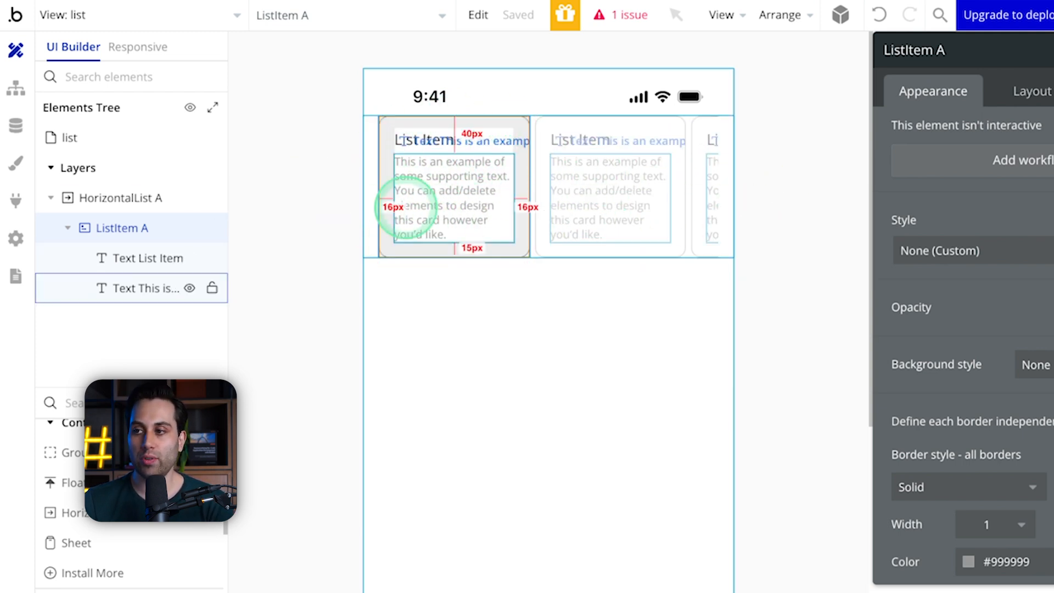
pyautogui.click(433, 184)
pyautogui.press('Delete')
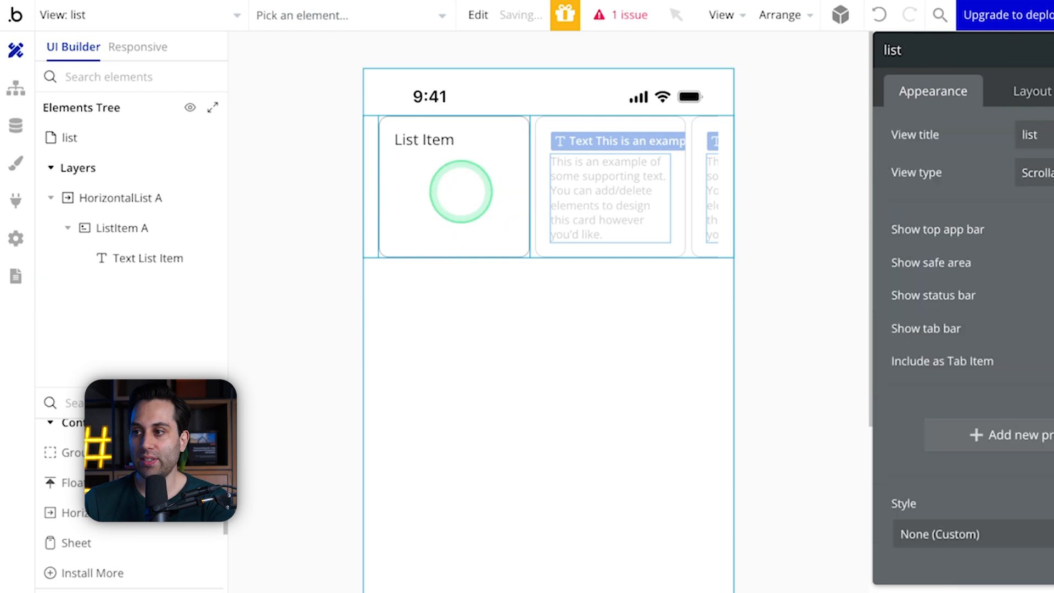
# Step: Set the horizontal list's content type to Example and its data source to a search for Examples
pyautogui.click(427, 144)
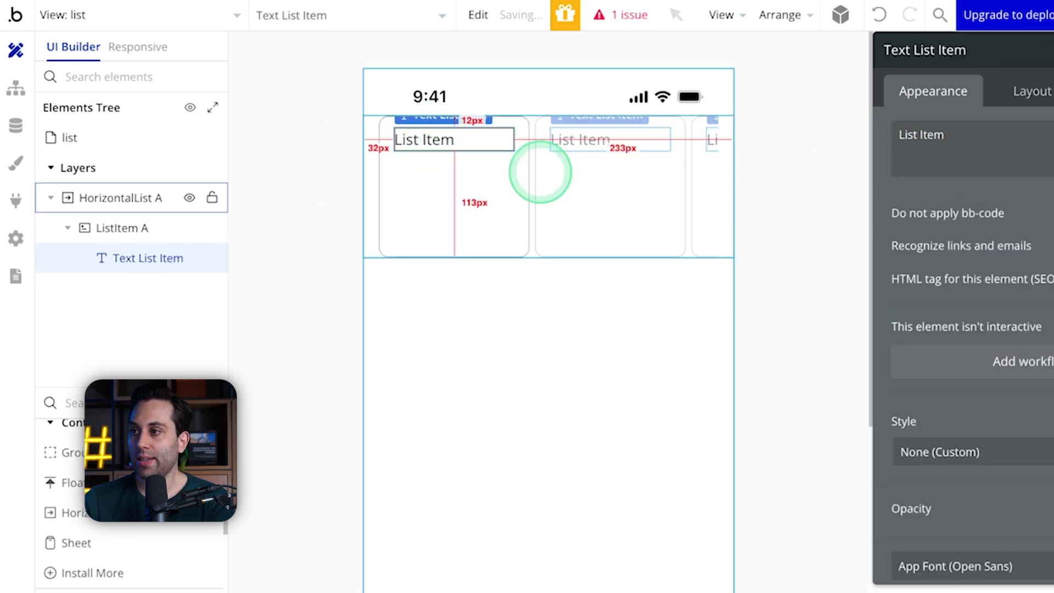
pyautogui.click(117, 206)
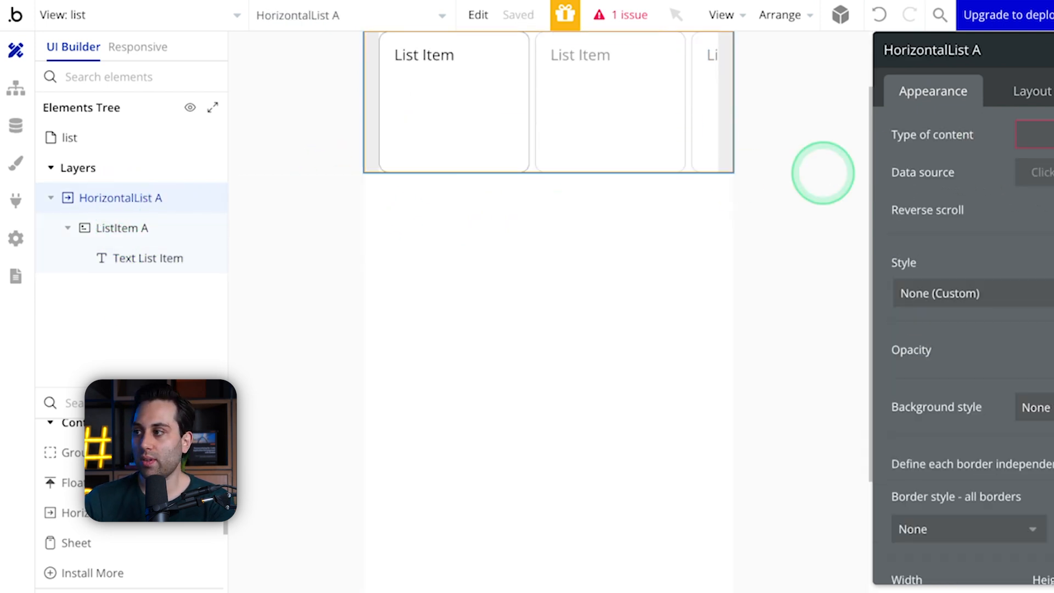
pyautogui.click(1035, 135)
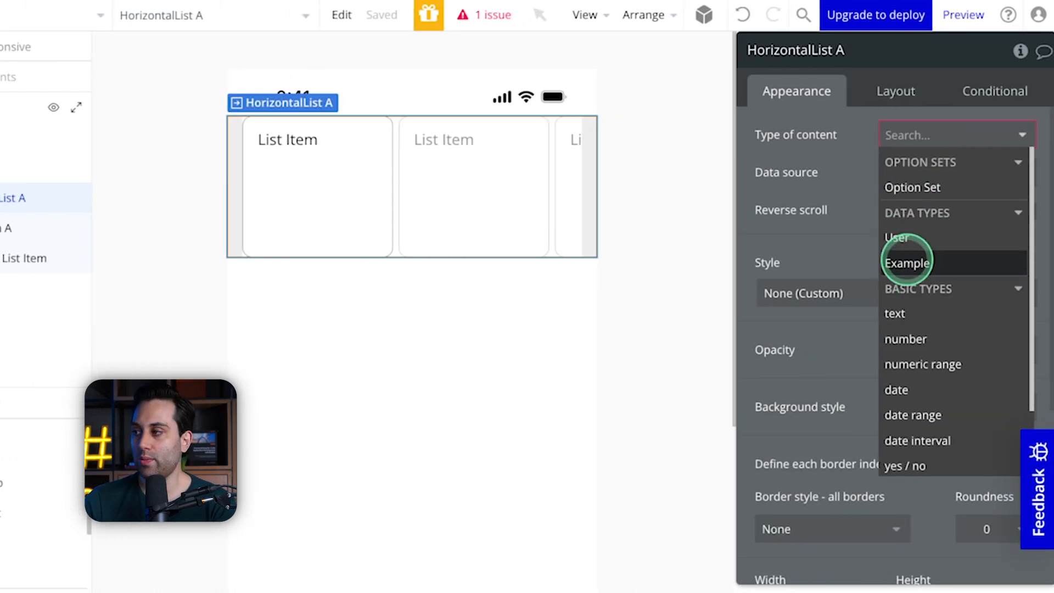
pyautogui.click(907, 263)
pyautogui.click(912, 172)
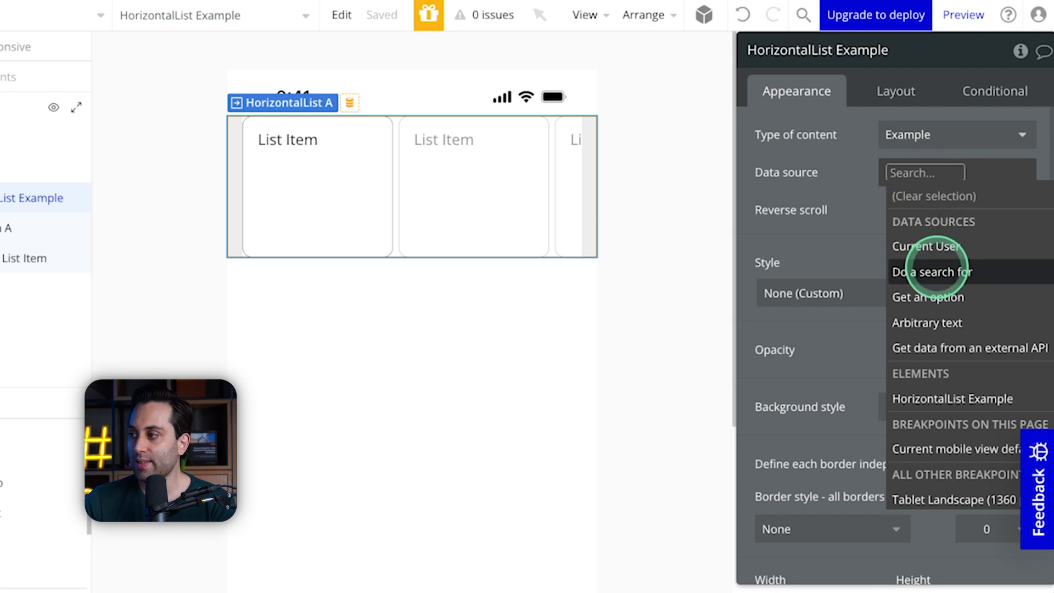
pyautogui.click(932, 272)
pyautogui.click(610, 103)
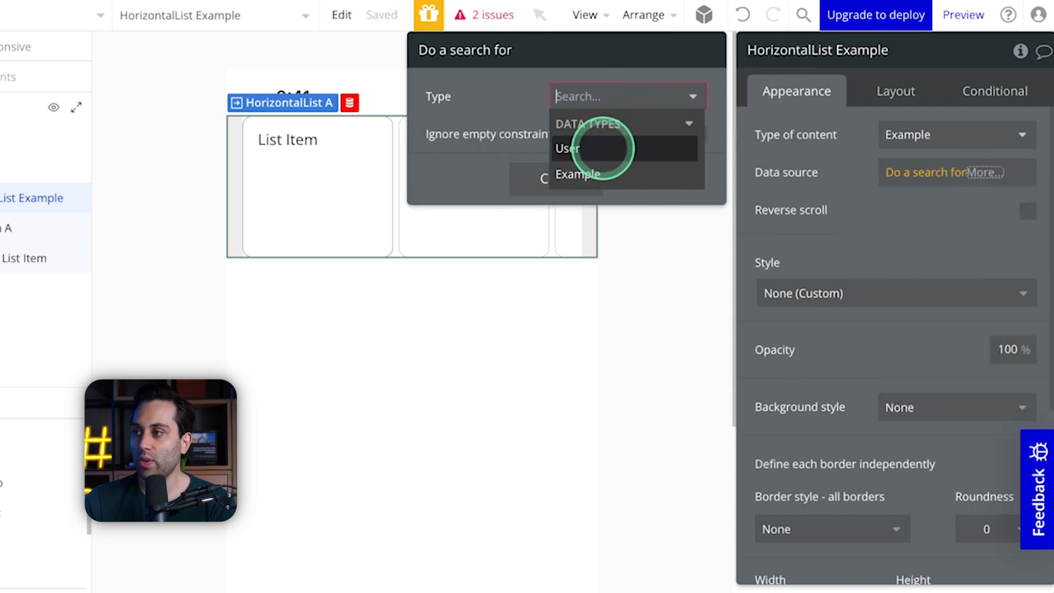
pyautogui.click(582, 171)
pyautogui.click(556, 279)
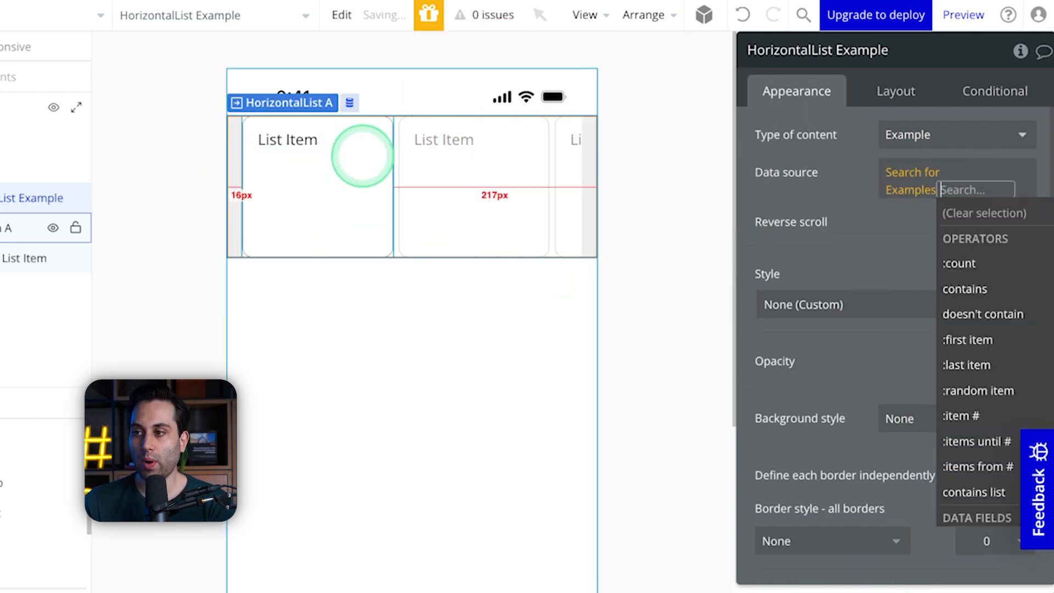
# Step: Replace the List Item text with the dynamic expression Current item's Example's test
pyautogui.click(294, 139)
pyautogui.click(803, 137)
pyautogui.press('super+a')
pyautogui.press('BackSpace')
pyautogui.click(803, 135)
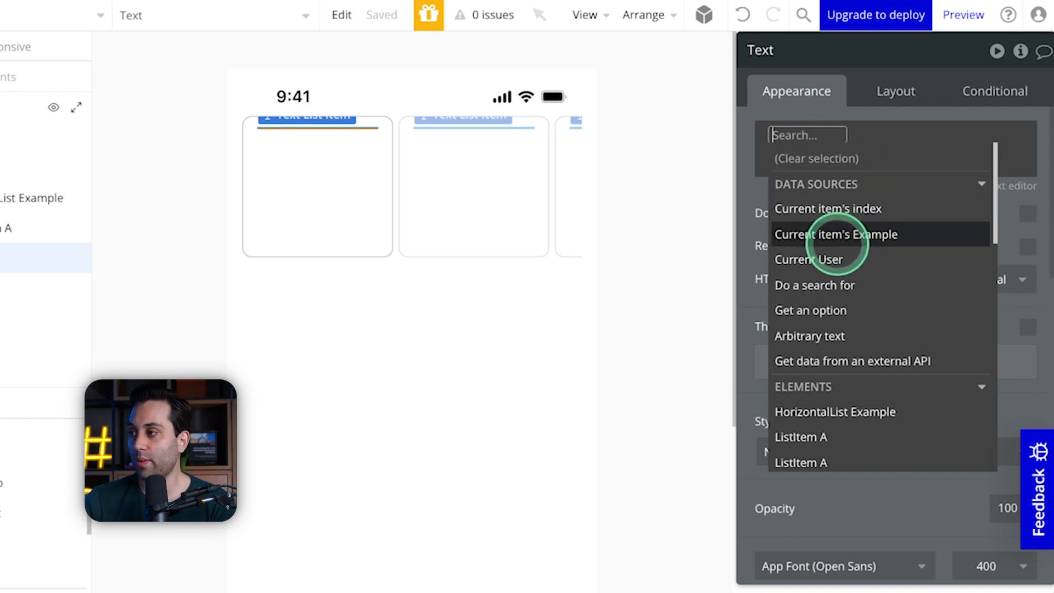
pyautogui.click(858, 234)
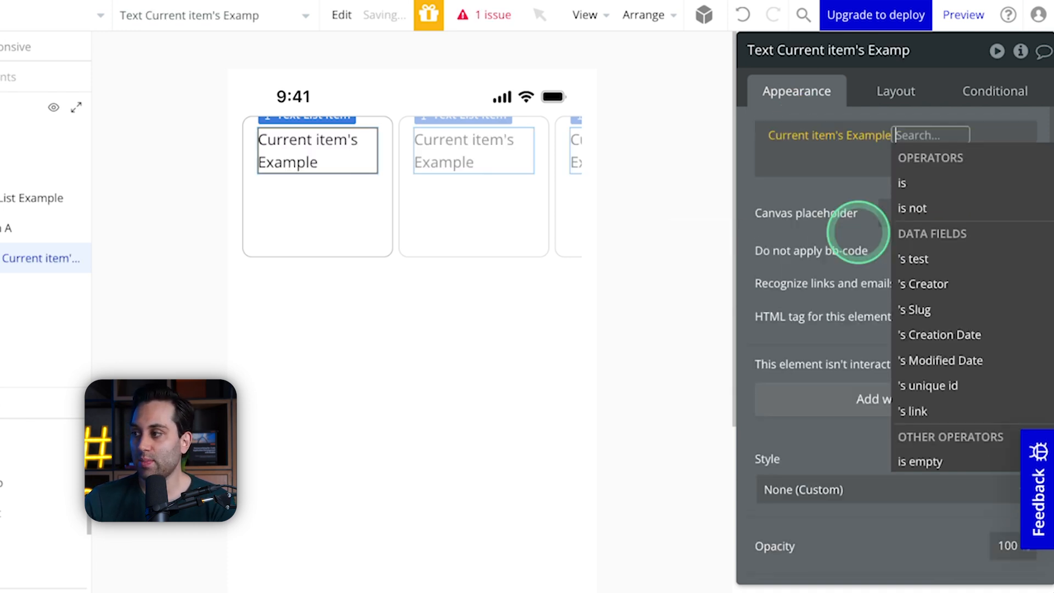
pyautogui.click(954, 260)
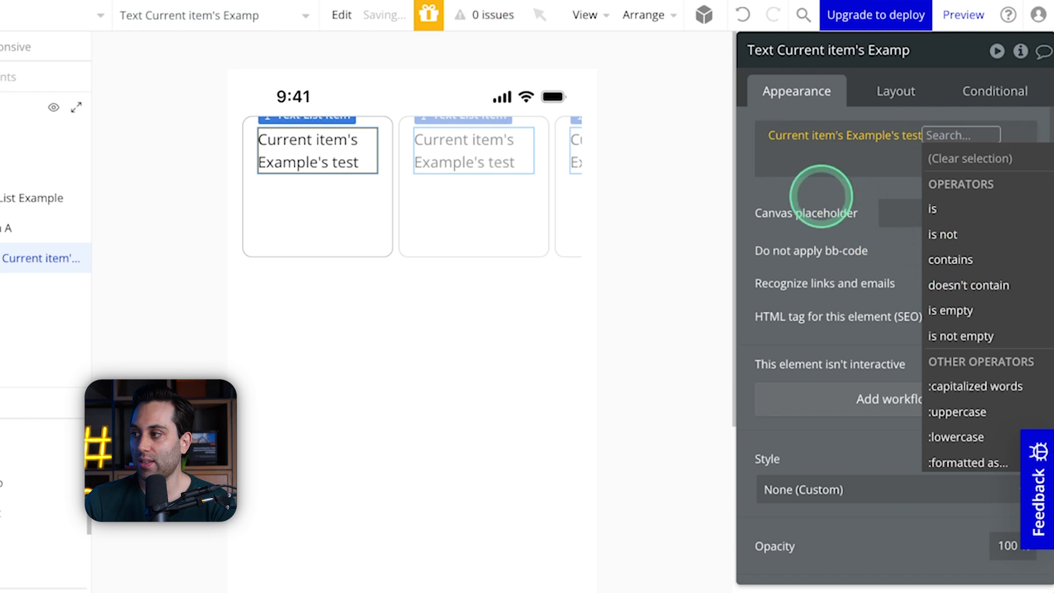
pyautogui.click(827, 196)
# Step: Preview the list view and scroll through the horizontal list's items sideways
pyautogui.click(516, 313)
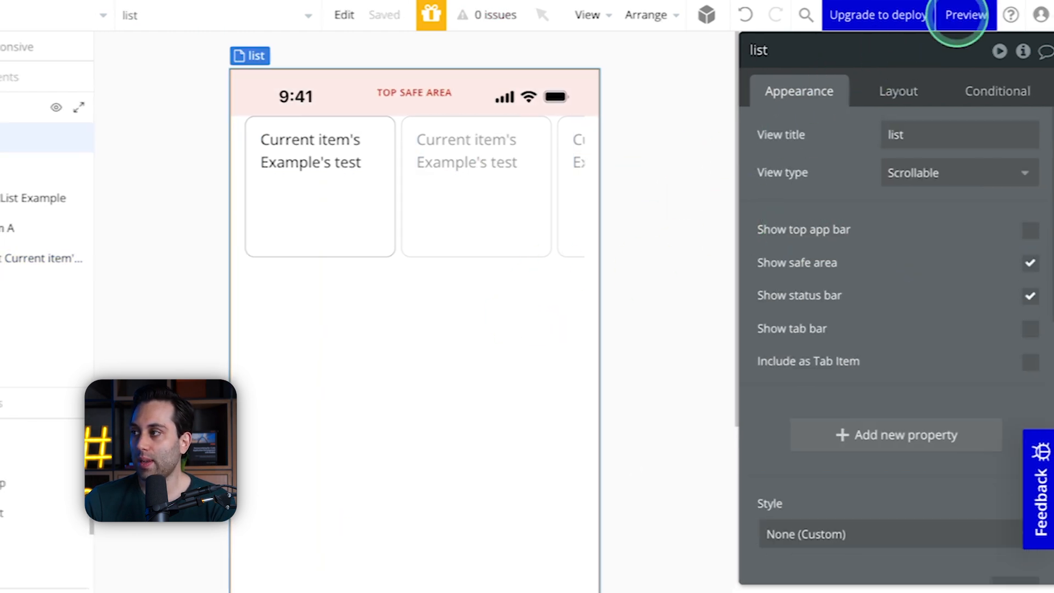
pyautogui.click(960, 20)
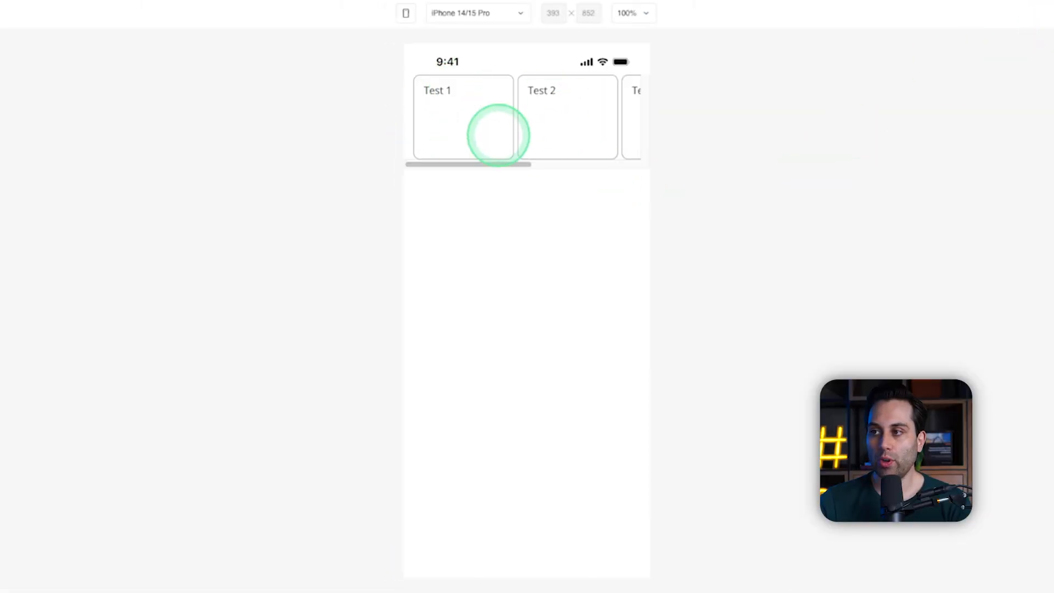
pyautogui.moveTo(430, 165)
pyautogui.mouseDown()
pyautogui.moveTo(631, 163)
pyautogui.moveTo(411, 166)
pyautogui.mouseUp()
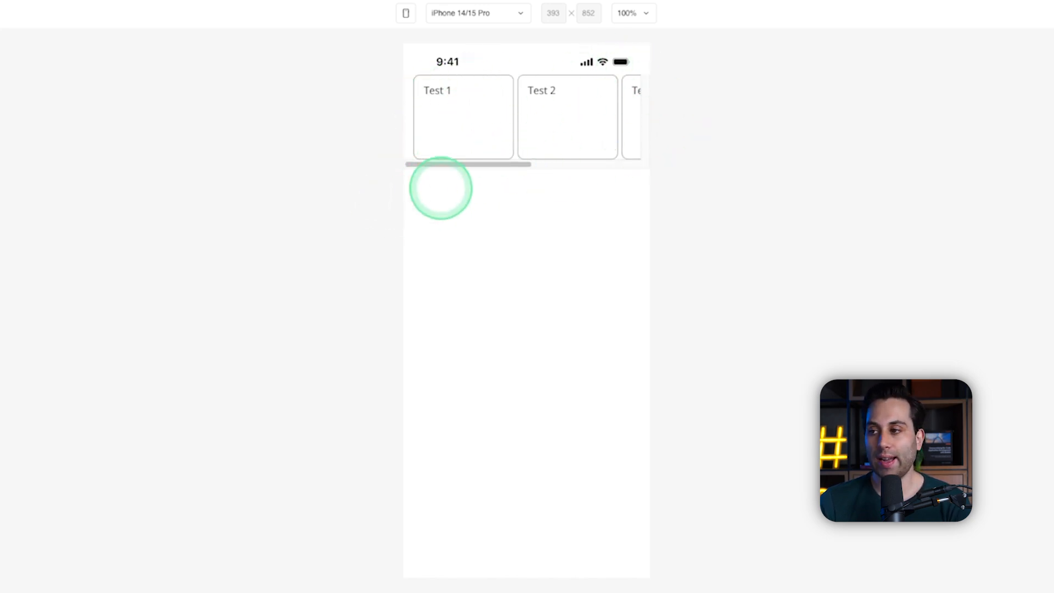
pyautogui.moveTo(452, 165); pyautogui.dragTo(377, 189)
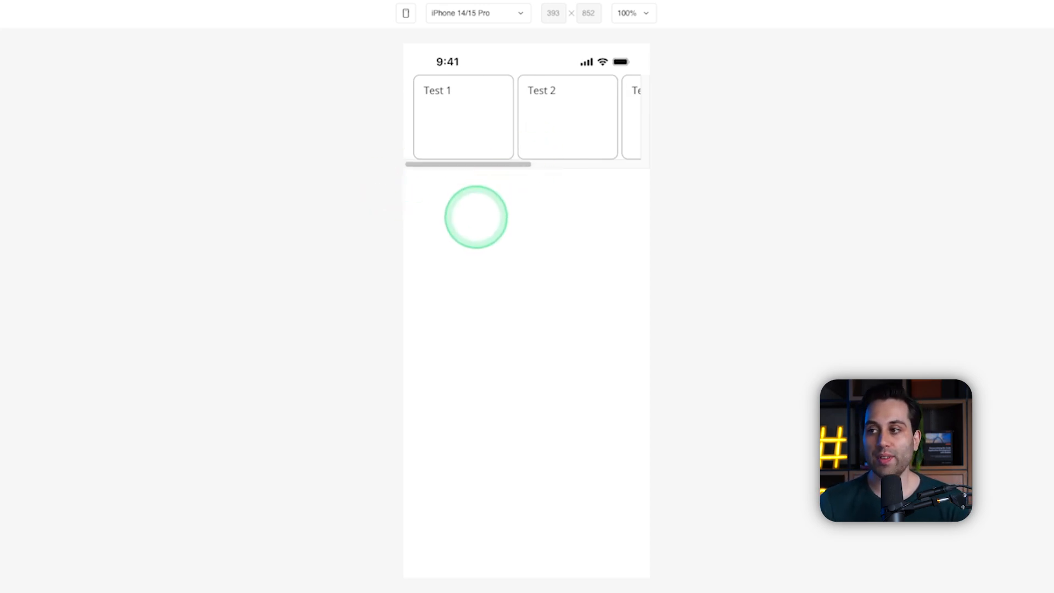
pyautogui.moveTo(452, 164); pyautogui.dragTo(351, 164)
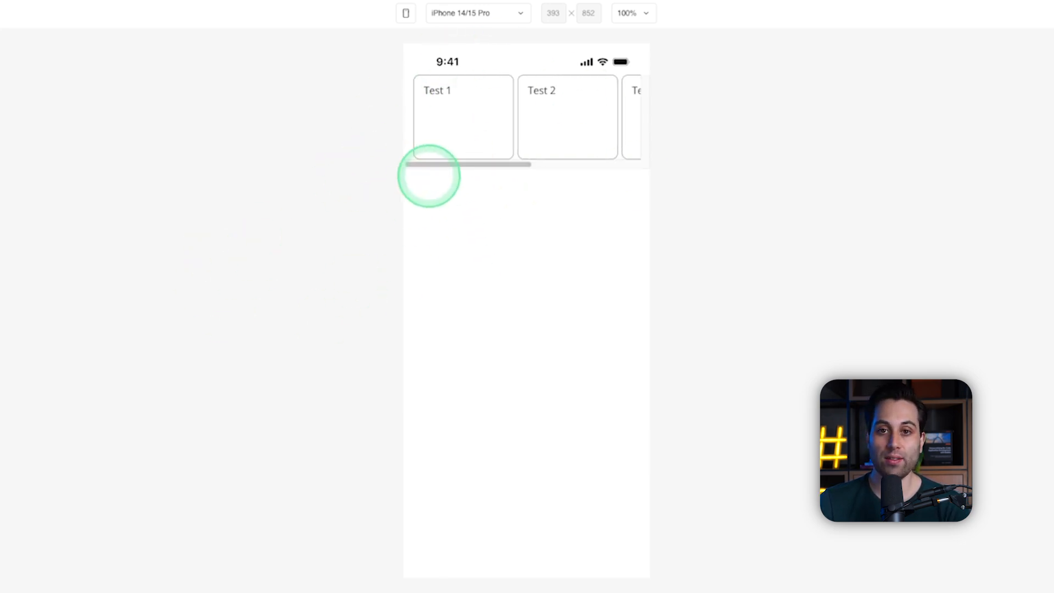
pyautogui.moveTo(442, 165); pyautogui.dragTo(307, 199)
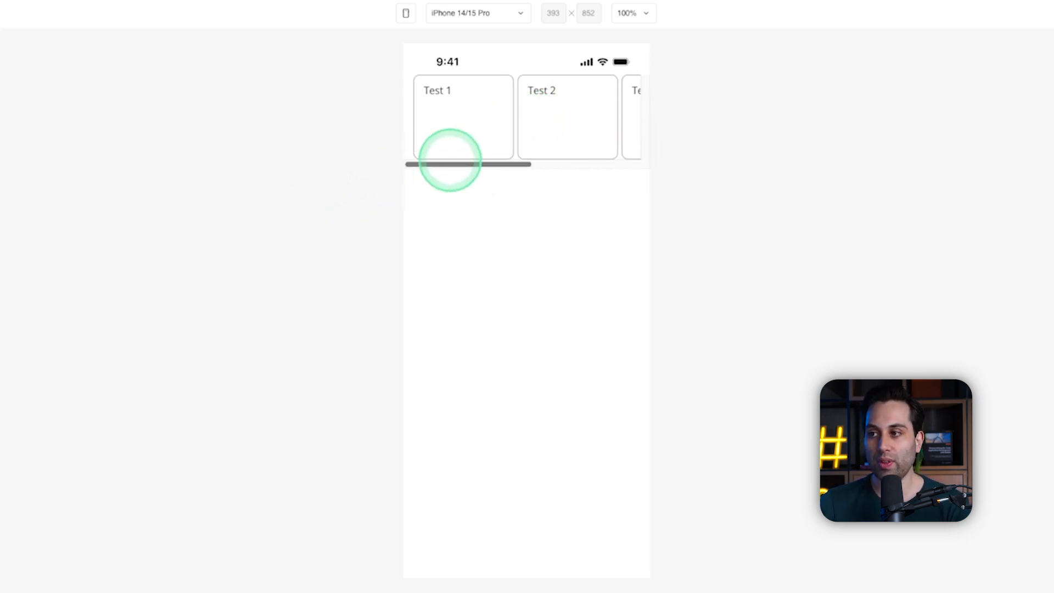
pyautogui.moveTo(444, 165); pyautogui.dragTo(296, 176)
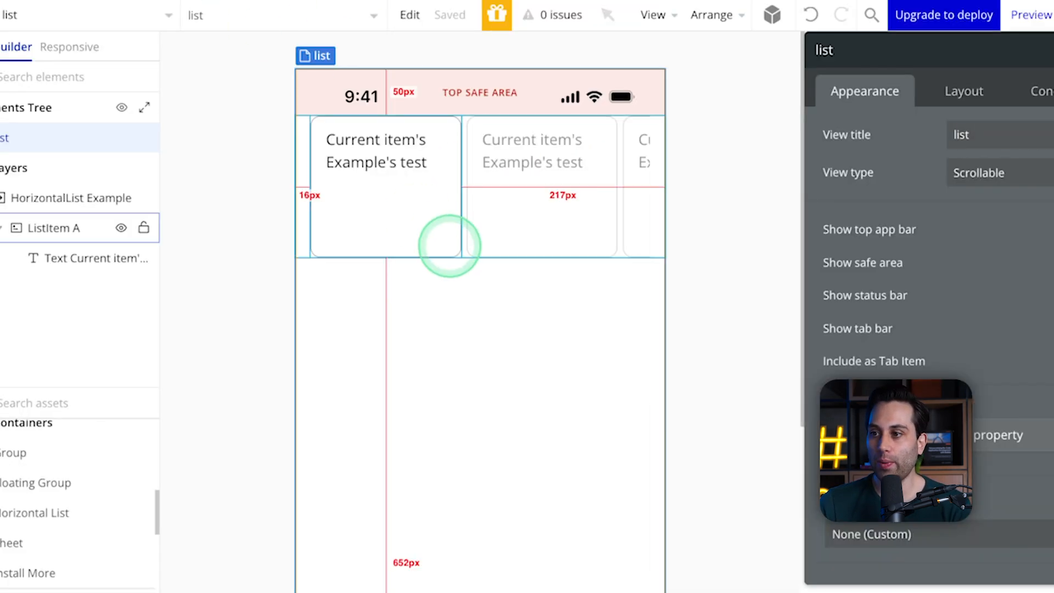
# Step: Check the item text's layout settings in the editor and delete the horizontal list from the list view
pyautogui.click(64, 259)
pyautogui.scroll(-2, 367, 173)
pyautogui.scroll(2, 384, 154)
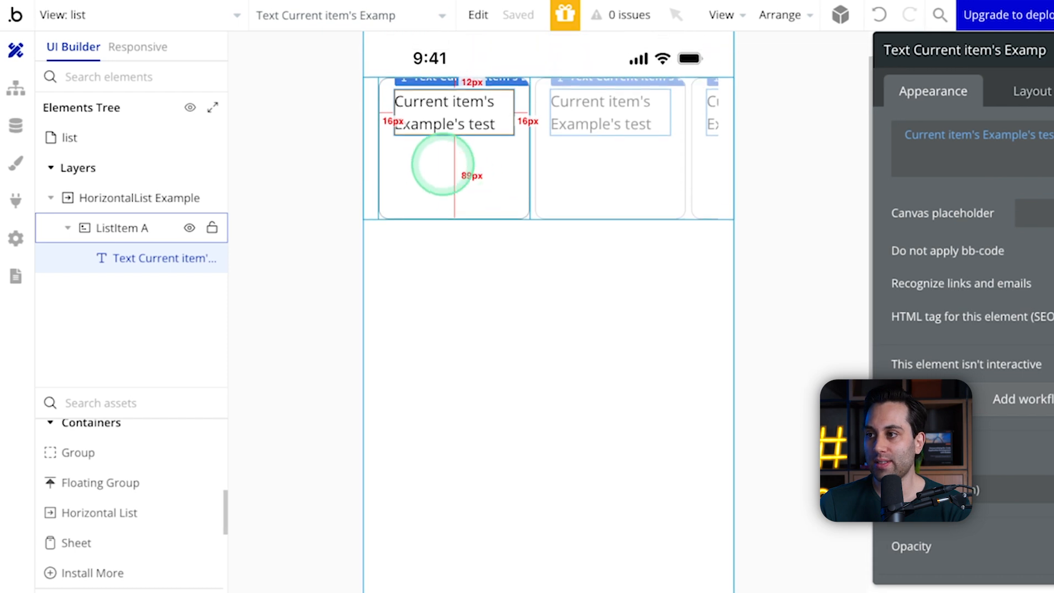
pyautogui.click(1032, 92)
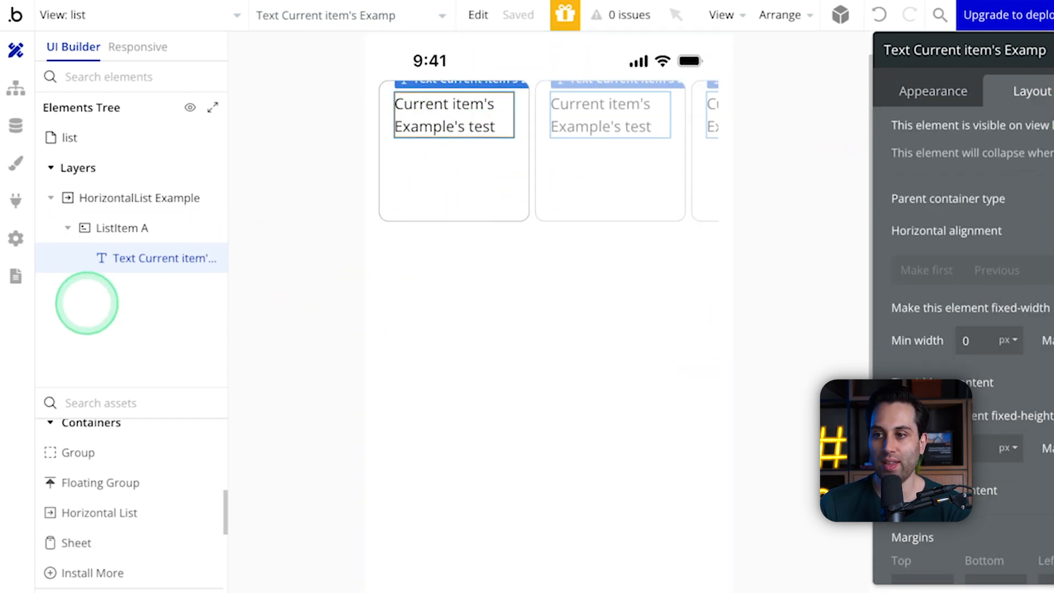
pyautogui.scroll(-1, 141, 418)
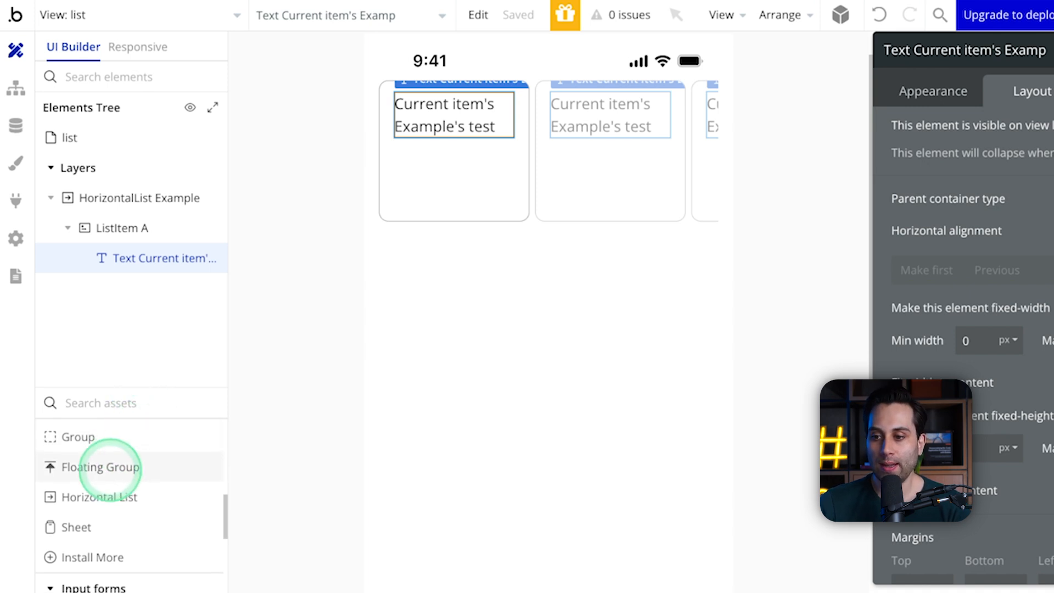
pyautogui.scroll(-1, 140, 464)
pyautogui.scroll(-3, 140, 466)
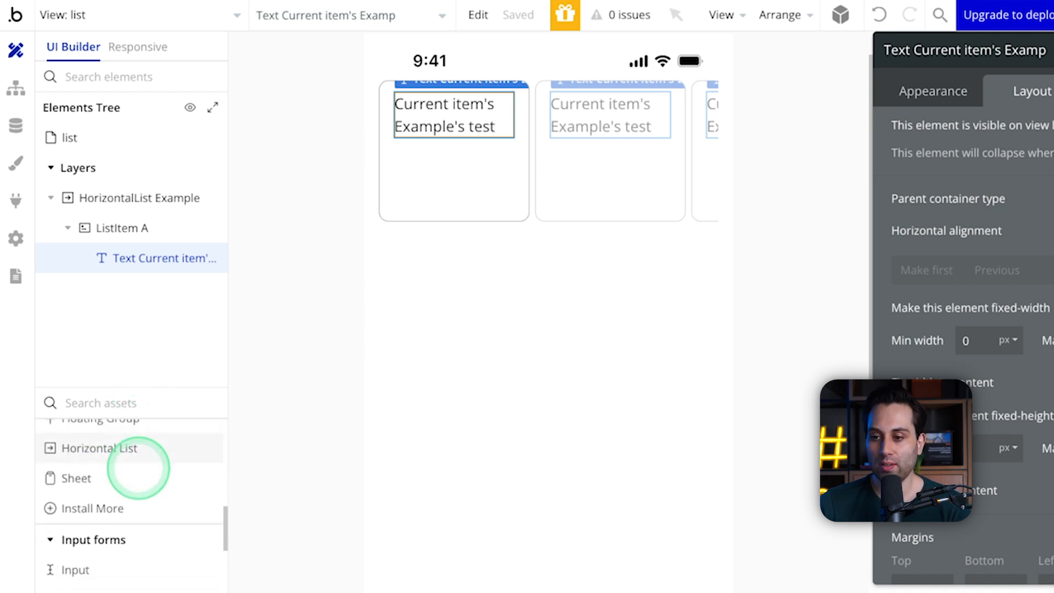
pyautogui.click(529, 205)
pyautogui.press('Delete')
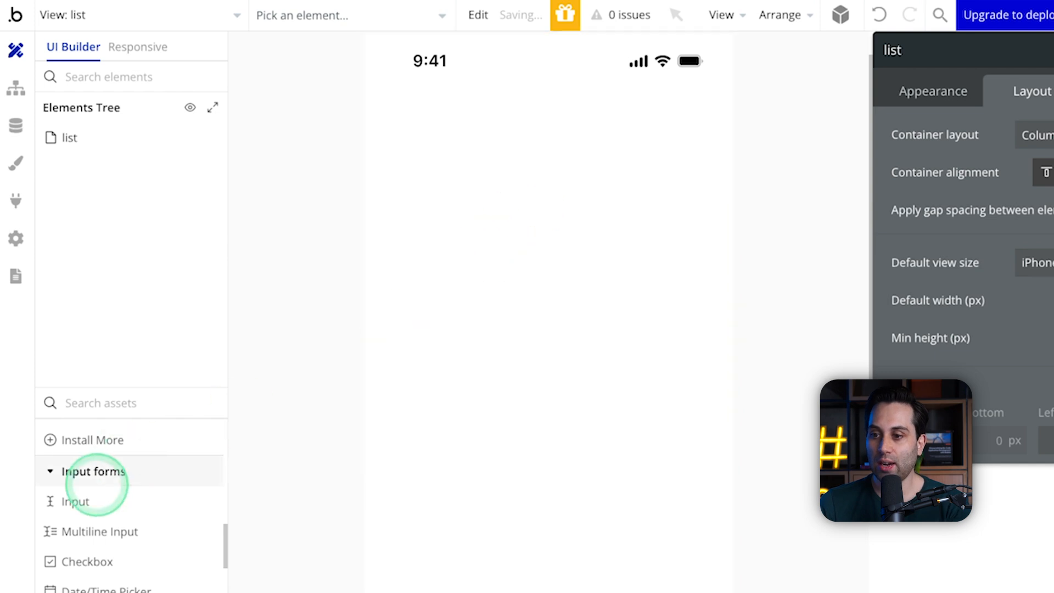
# Step: Add an Input and a Multiline Input to the list view and set its left padding to 40 px
pyautogui.scroll(-2, 91, 467)
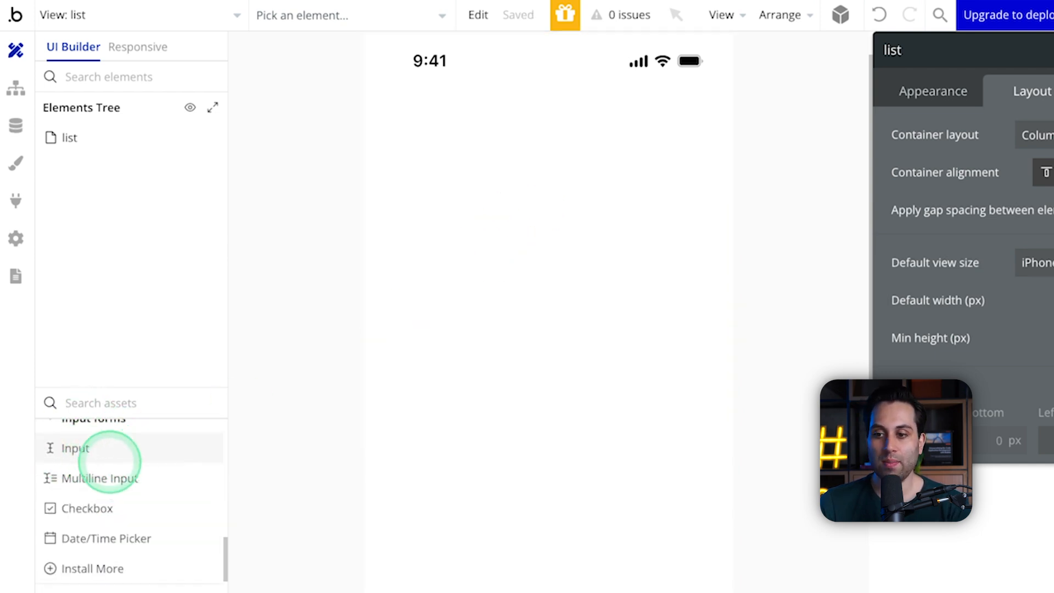
pyautogui.click(776, 184)
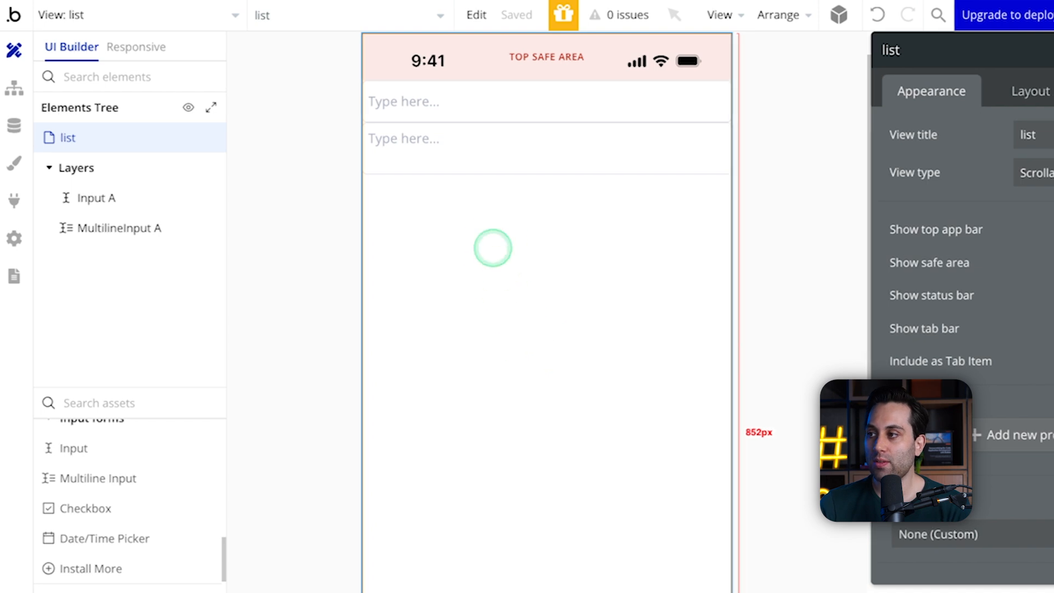
pyautogui.click(983, 89)
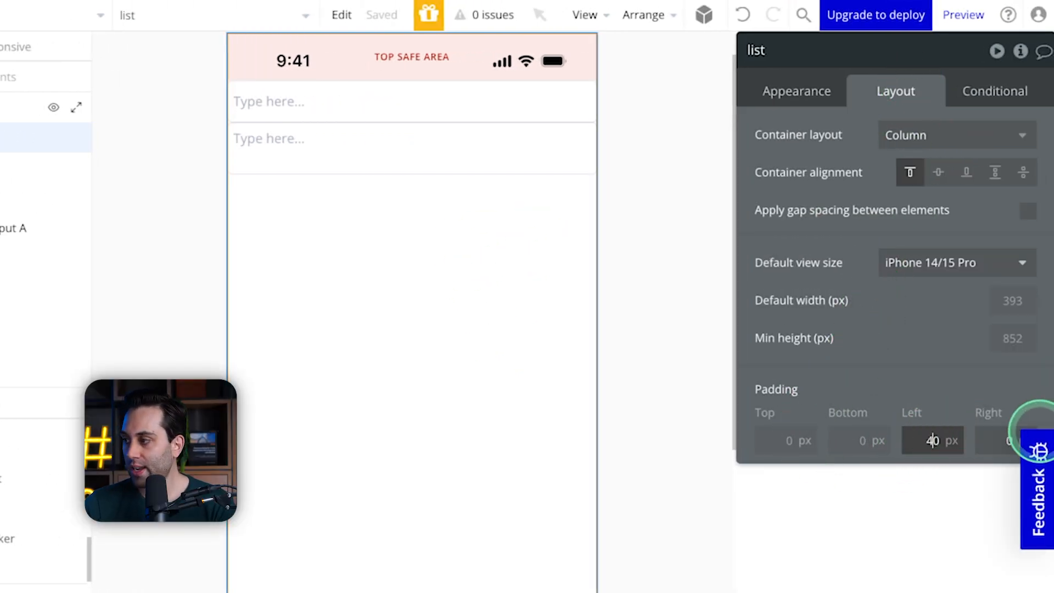
pyautogui.click(1004, 440)
pyautogui.click(950, 487)
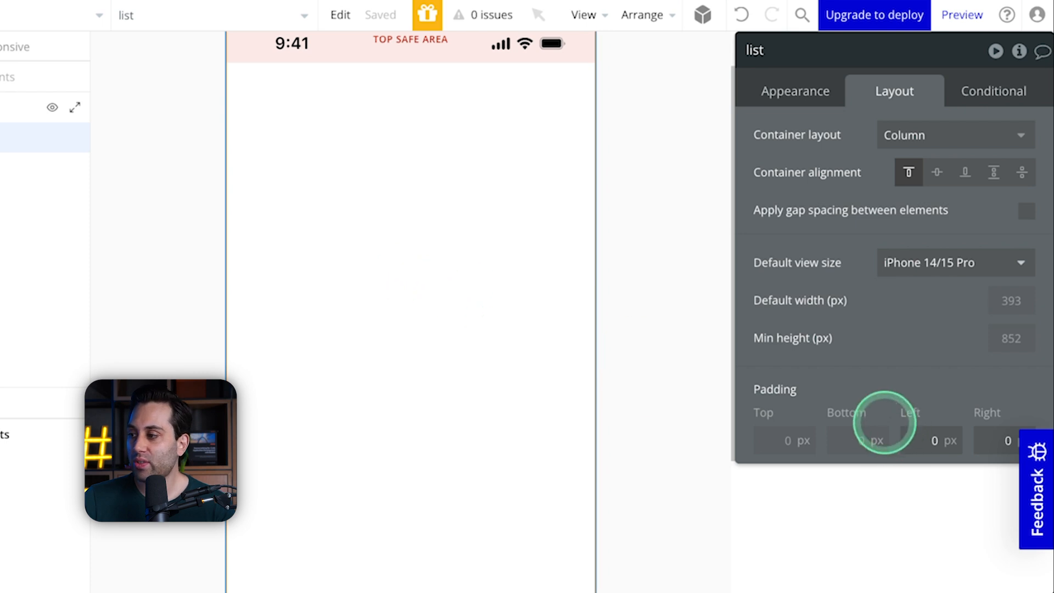
# Step: Set the empty list view's left and right padding to 40 px each
pyautogui.click(911, 440)
pyautogui.click(922, 439)
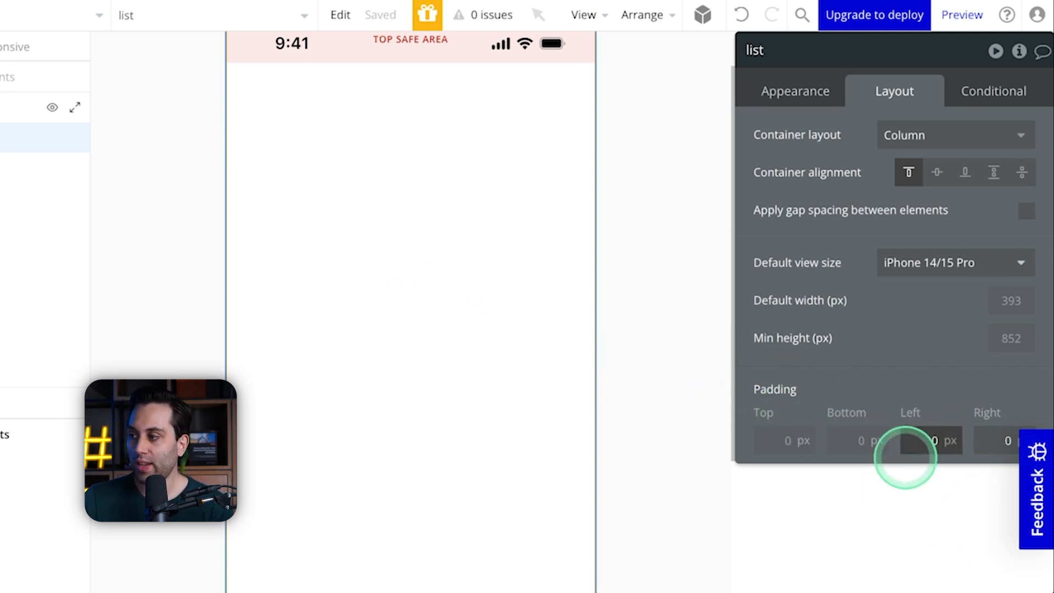
pyautogui.click(987, 439)
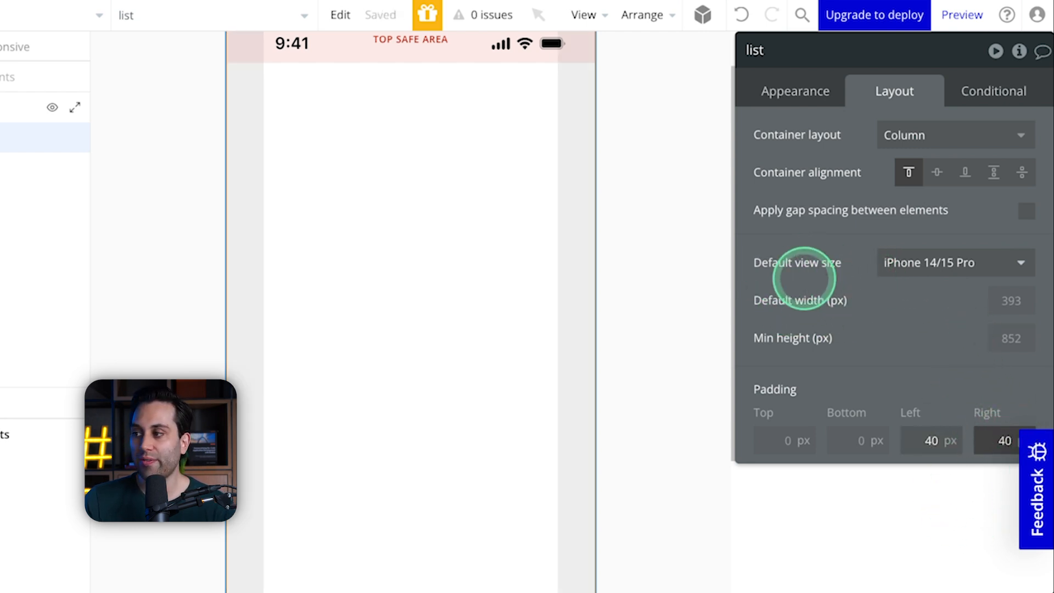
# Step: Try the iPhone 13/14, iPhone 8 and iPhone SE default view sizes on the list view
pyautogui.click(948, 262)
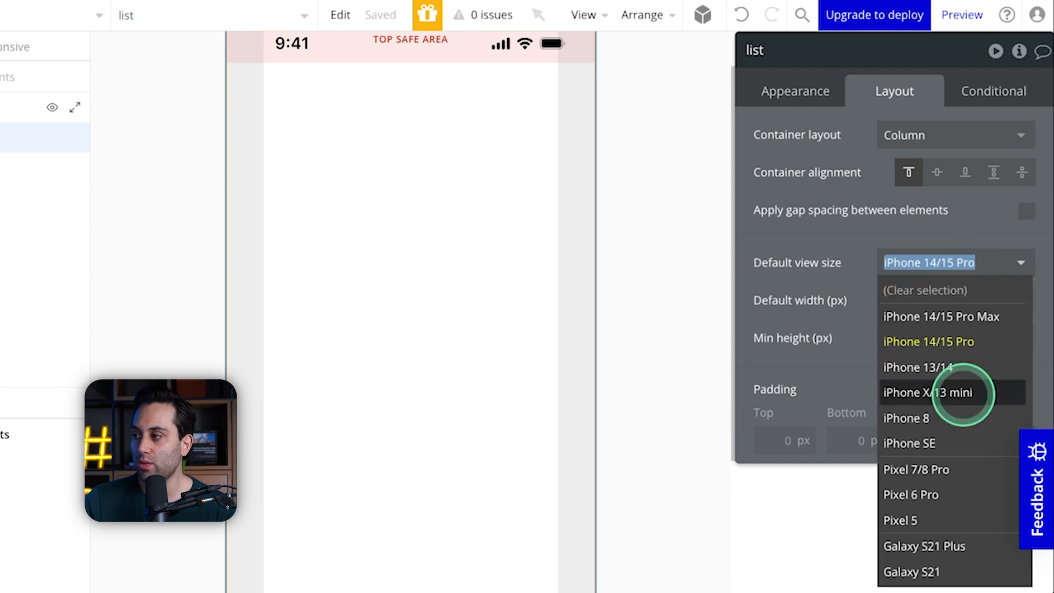
pyautogui.click(939, 369)
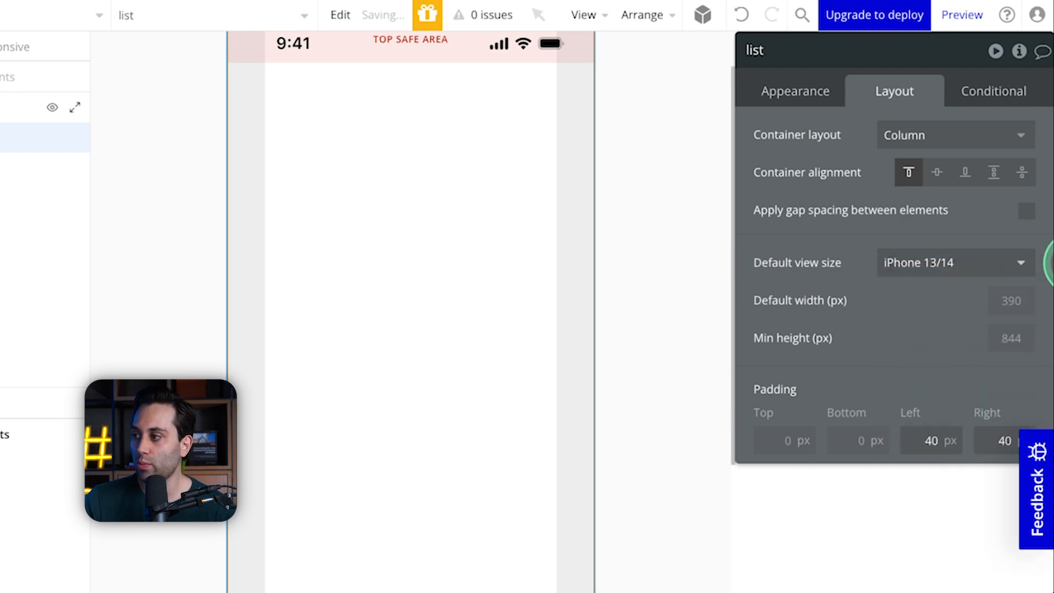
pyautogui.click(922, 266)
pyautogui.click(907, 418)
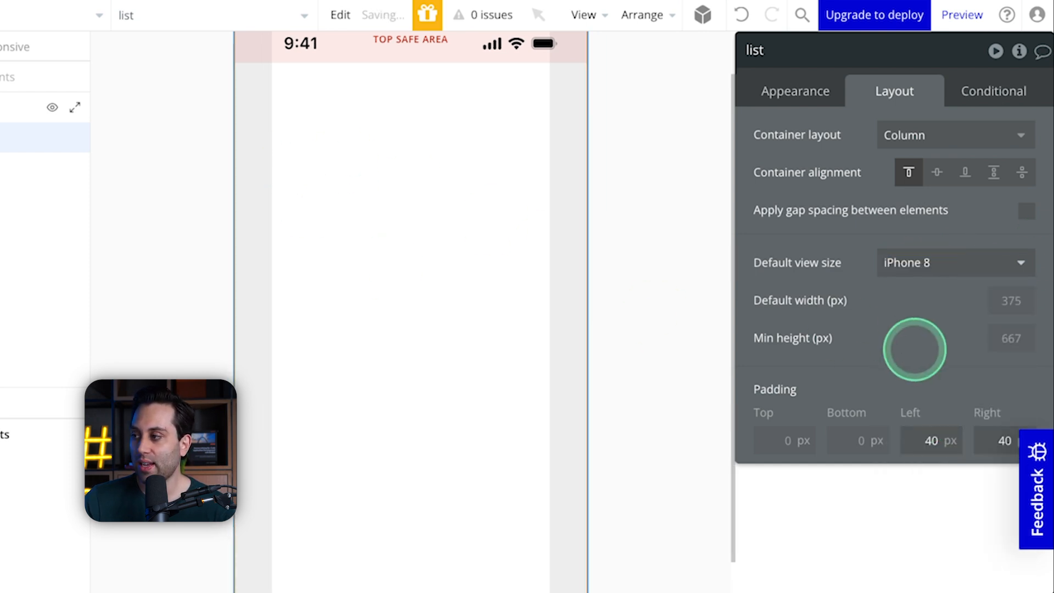
pyautogui.click(911, 273)
pyautogui.click(910, 441)
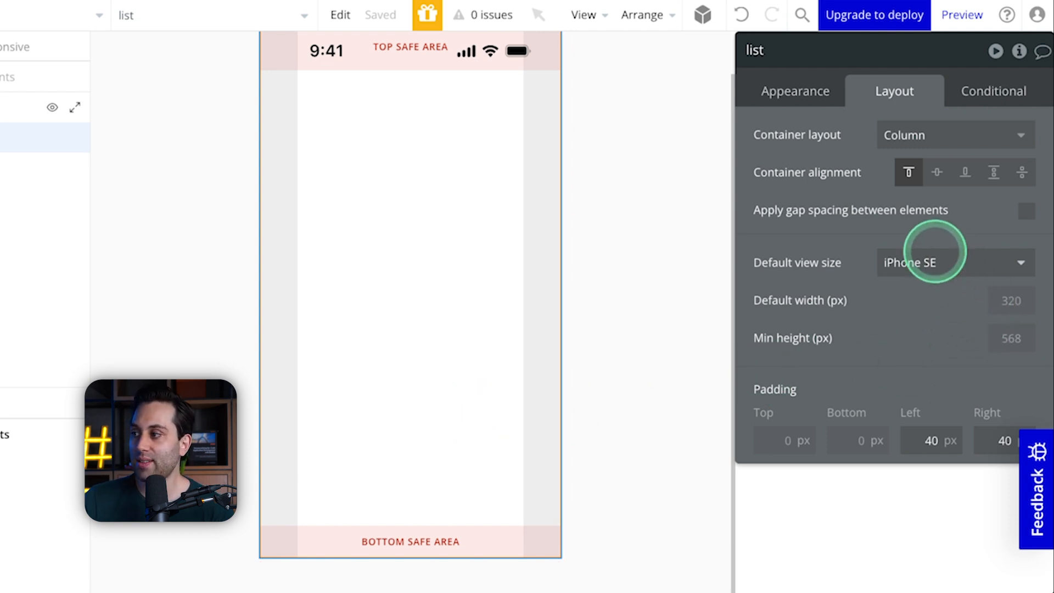
# Step: Try the Pixel 7/8 Pro and Galaxy S21 Plus default view sizes on the list view
pyautogui.click(934, 253)
pyautogui.click(922, 470)
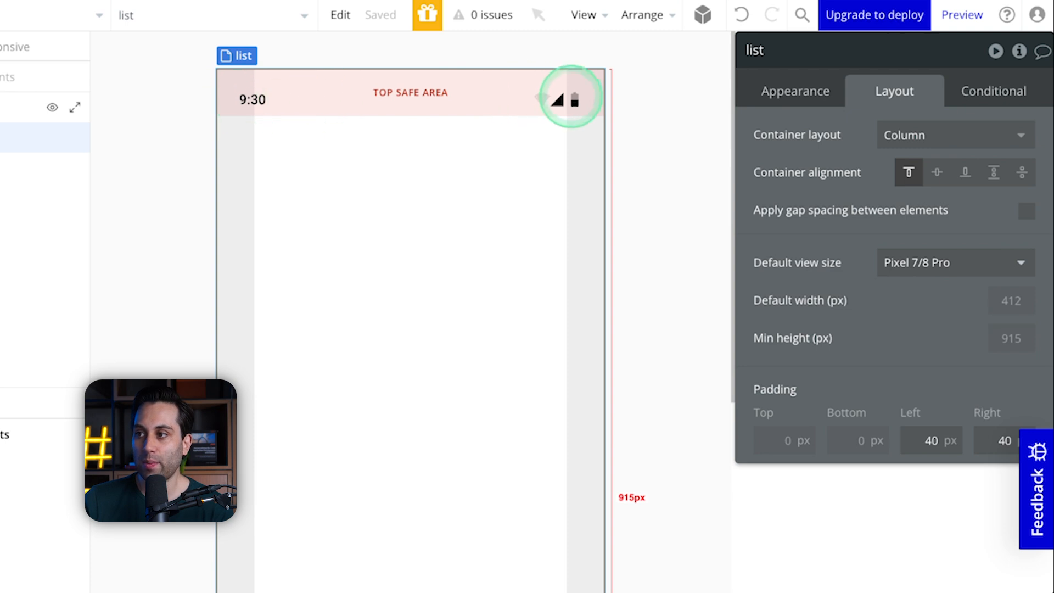
pyautogui.click(909, 262)
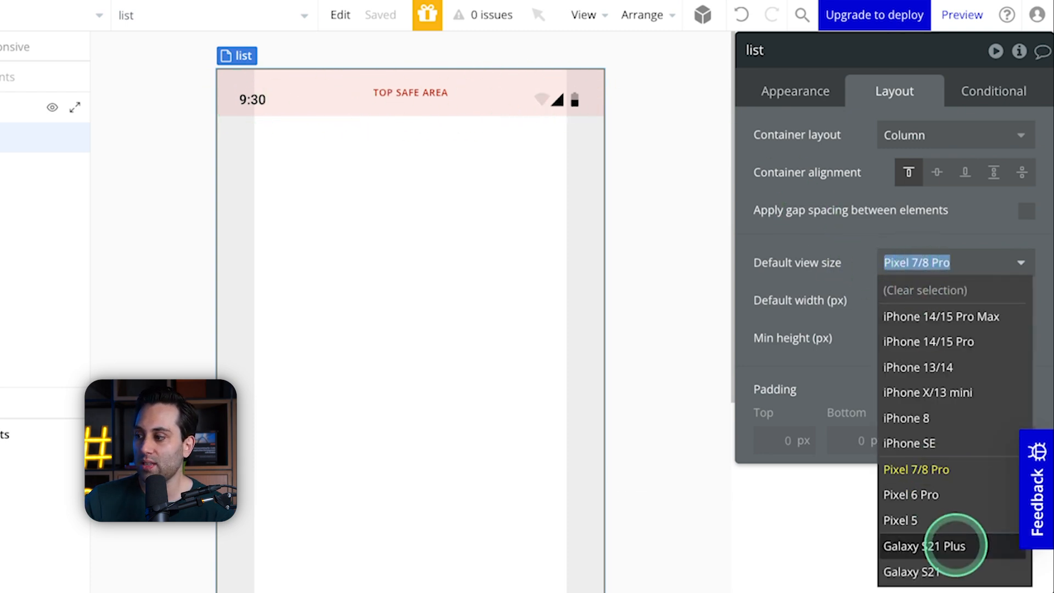
pyautogui.click(922, 541)
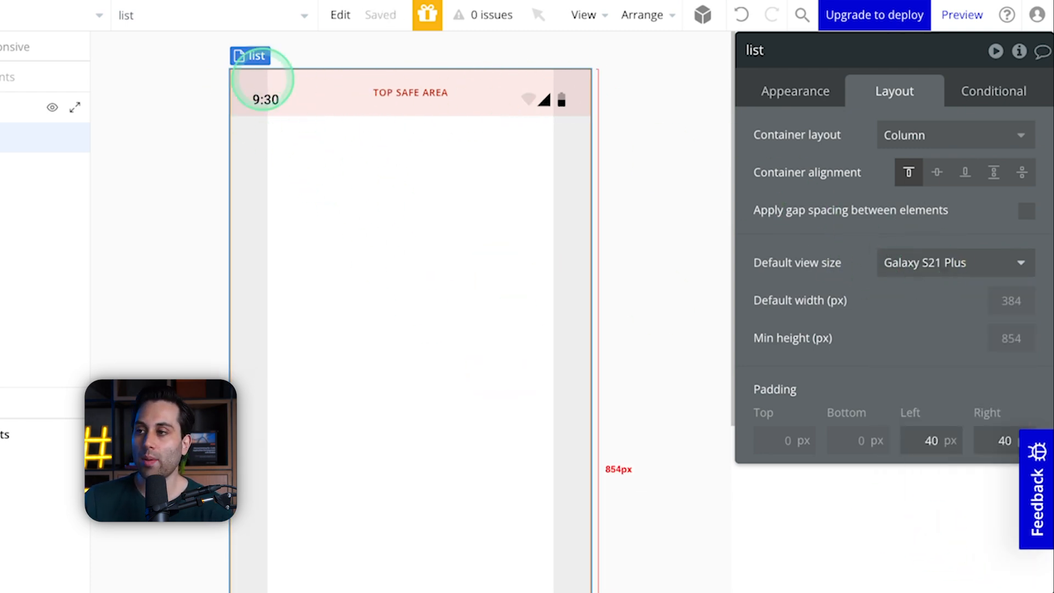
pyautogui.click(924, 261)
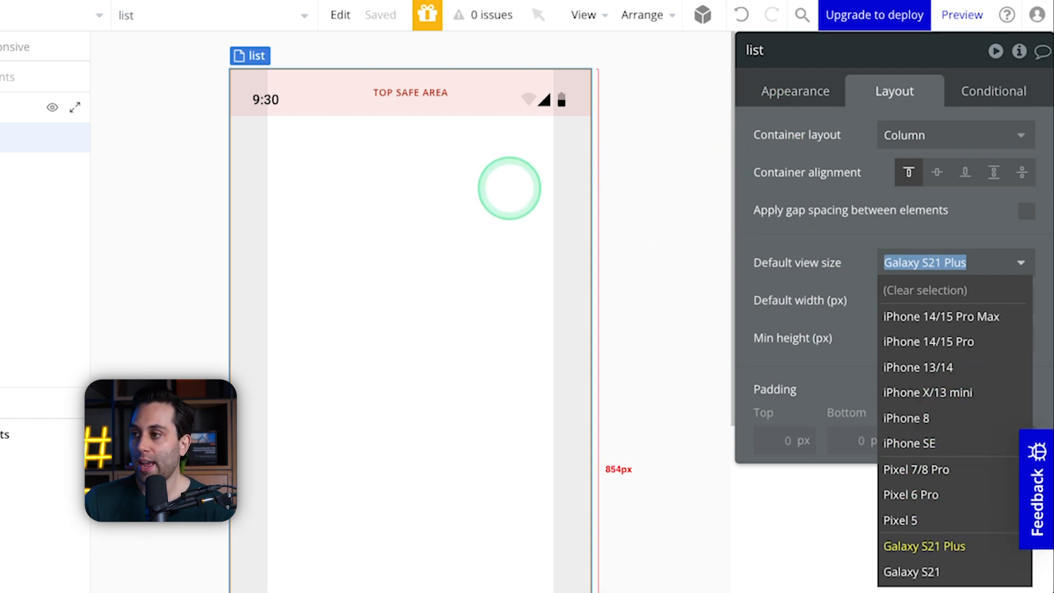
# Step: Show the top app bar on the list view and set the view's default size to iPhone 14/15 Pro
pyautogui.click(817, 89)
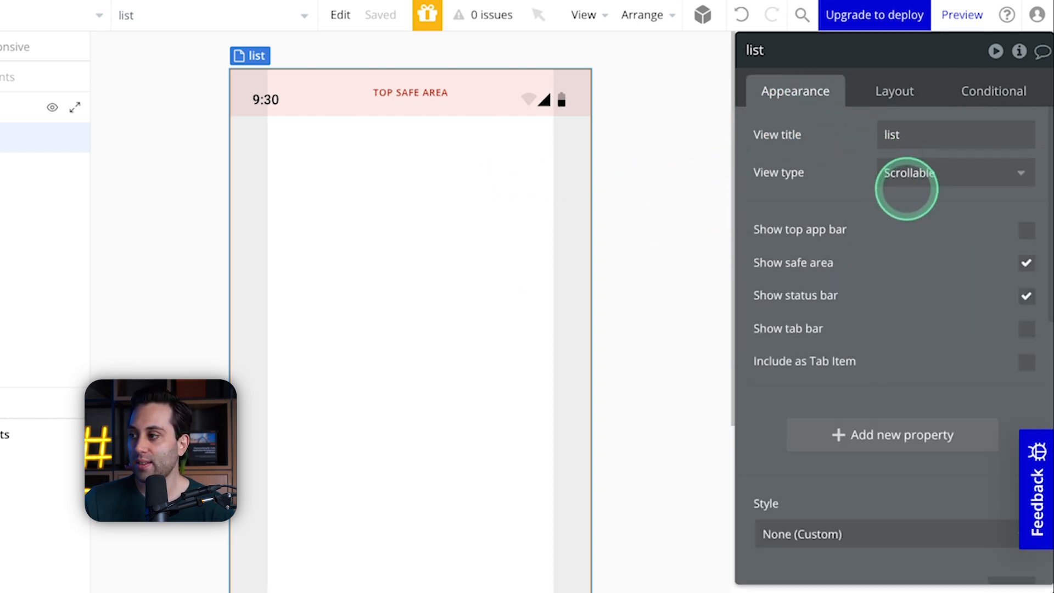
pyautogui.click(1027, 230)
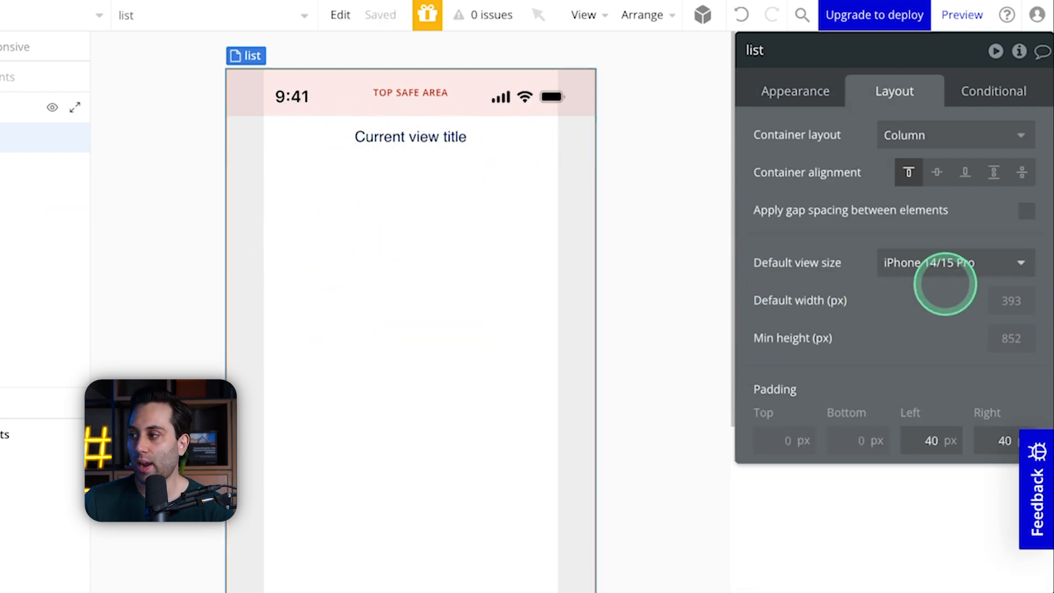
pyautogui.click(955, 257)
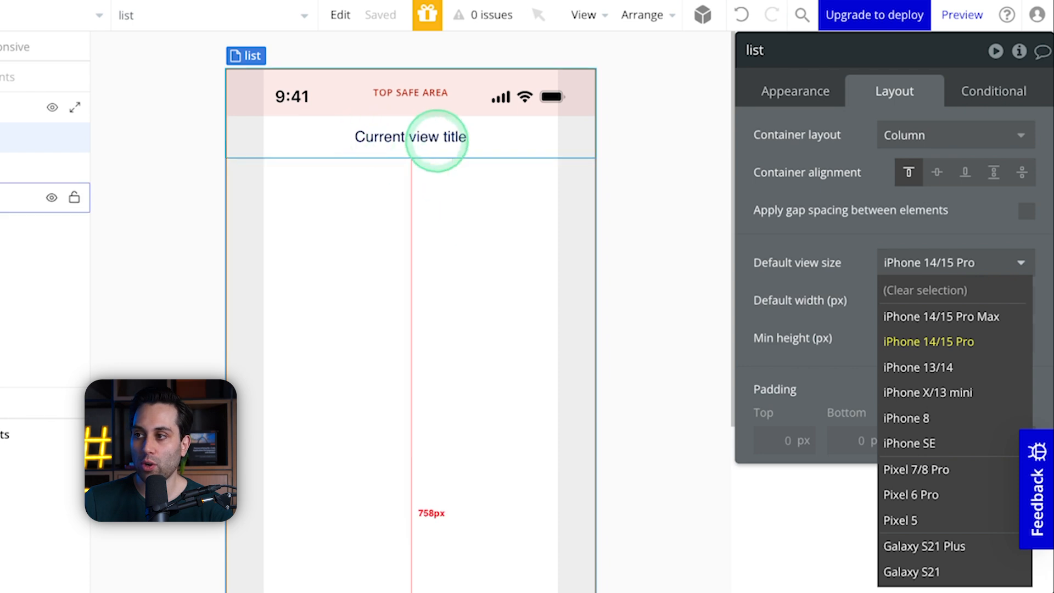
# Step: Check the App Bar's title source in its appearance settings against the list view's own title
pyautogui.click(383, 141)
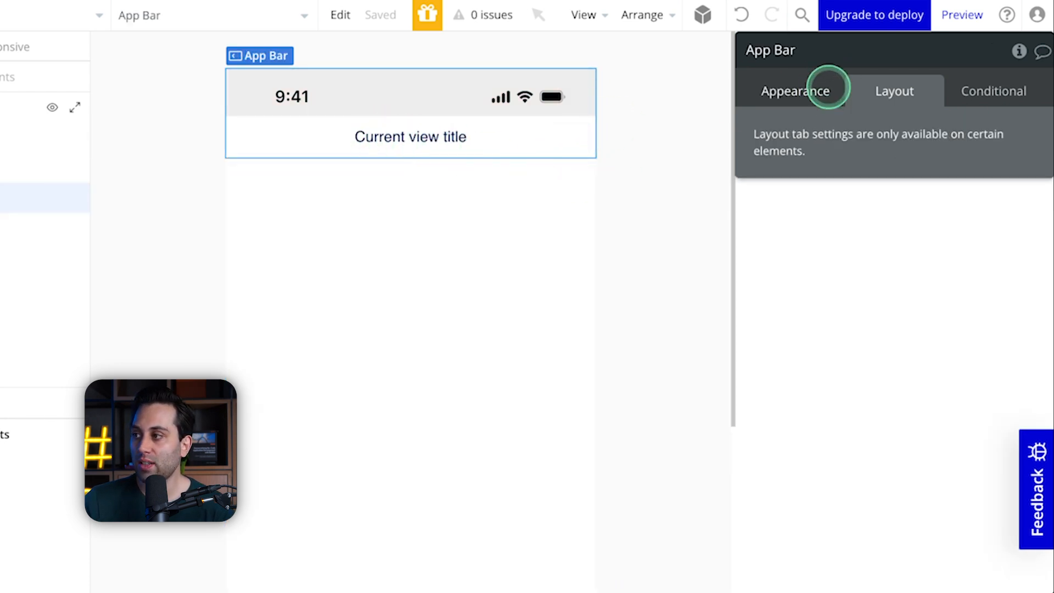
pyautogui.click(807, 90)
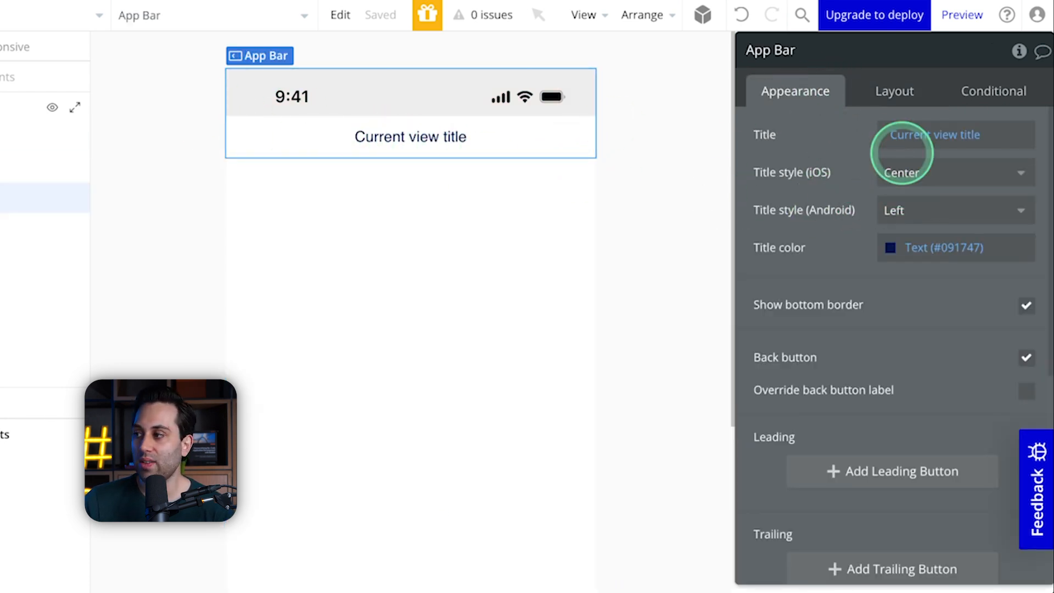
pyautogui.click(954, 137)
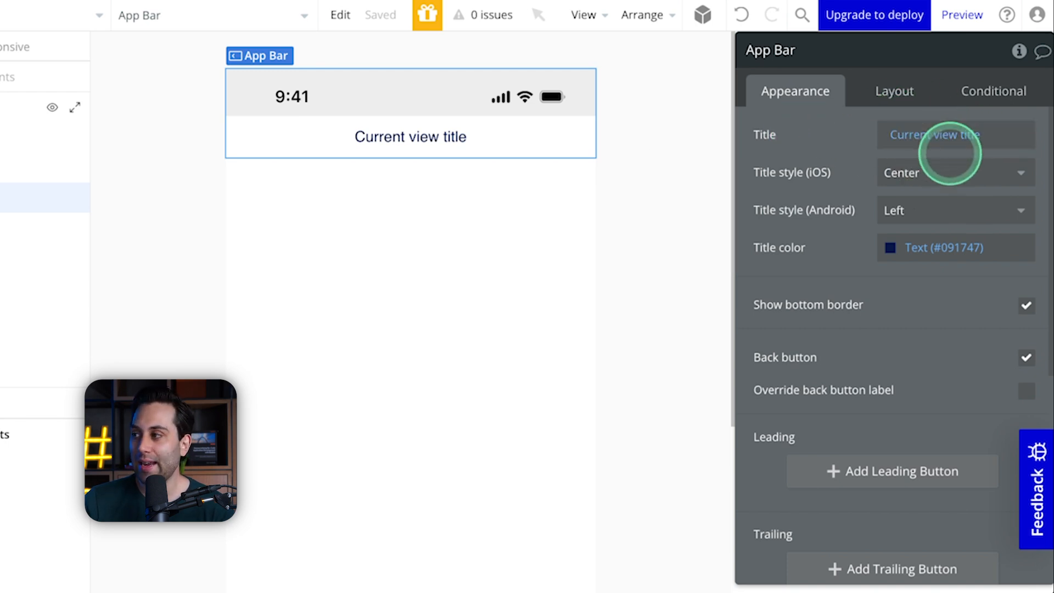
pyautogui.click(463, 273)
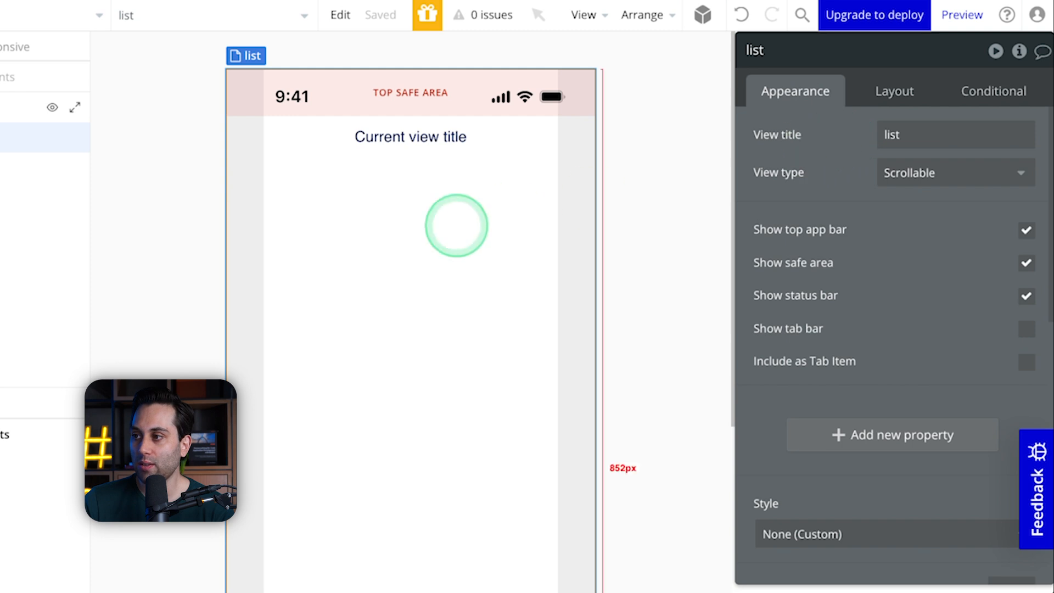
# Step: Set the App Bar's iOS title style to Large and preview the list view
pyautogui.click(440, 154)
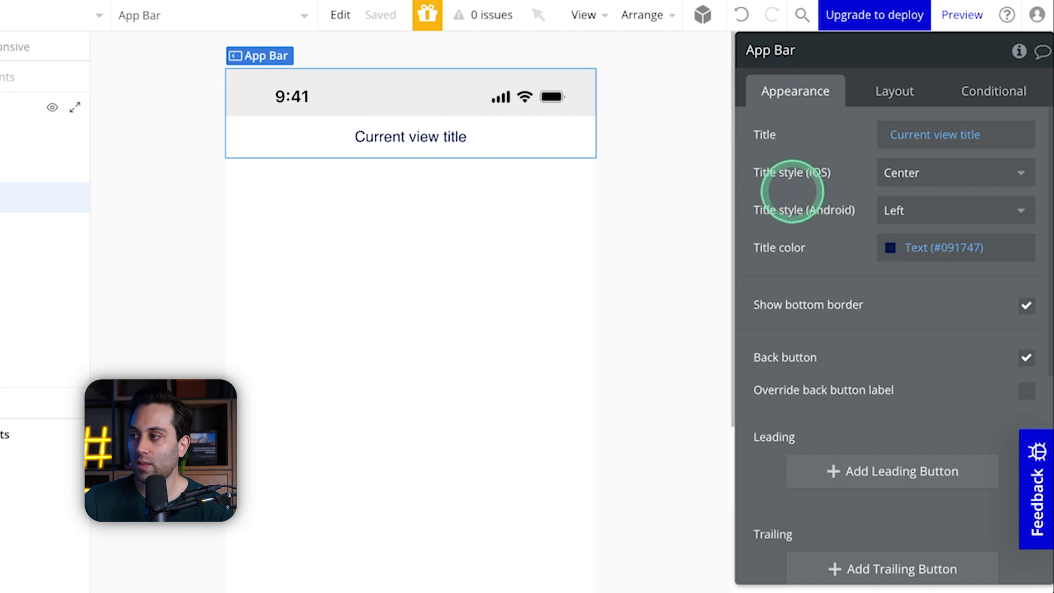
pyautogui.click(953, 176)
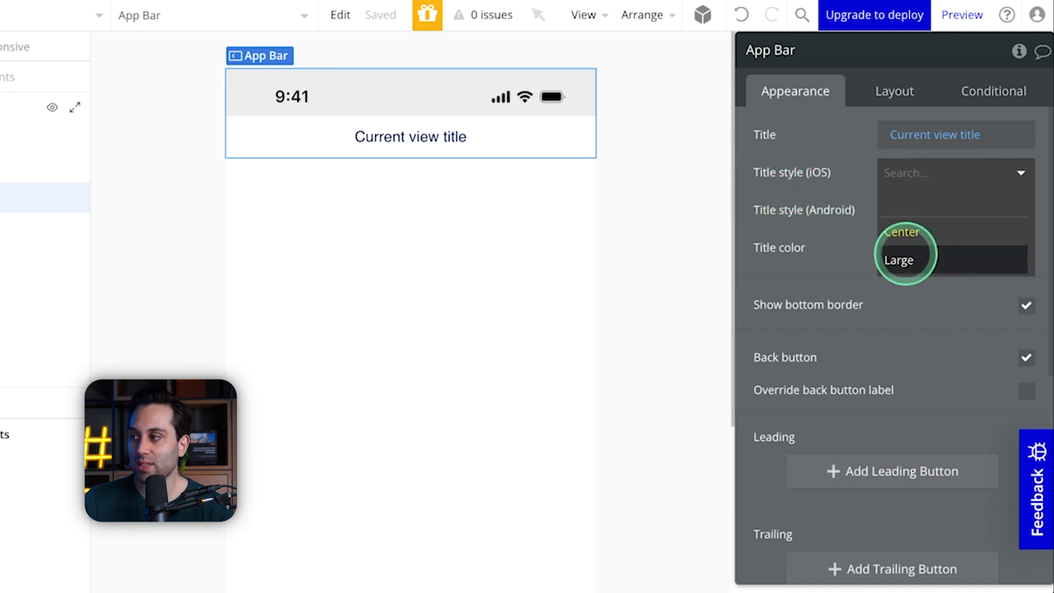
pyautogui.click(907, 260)
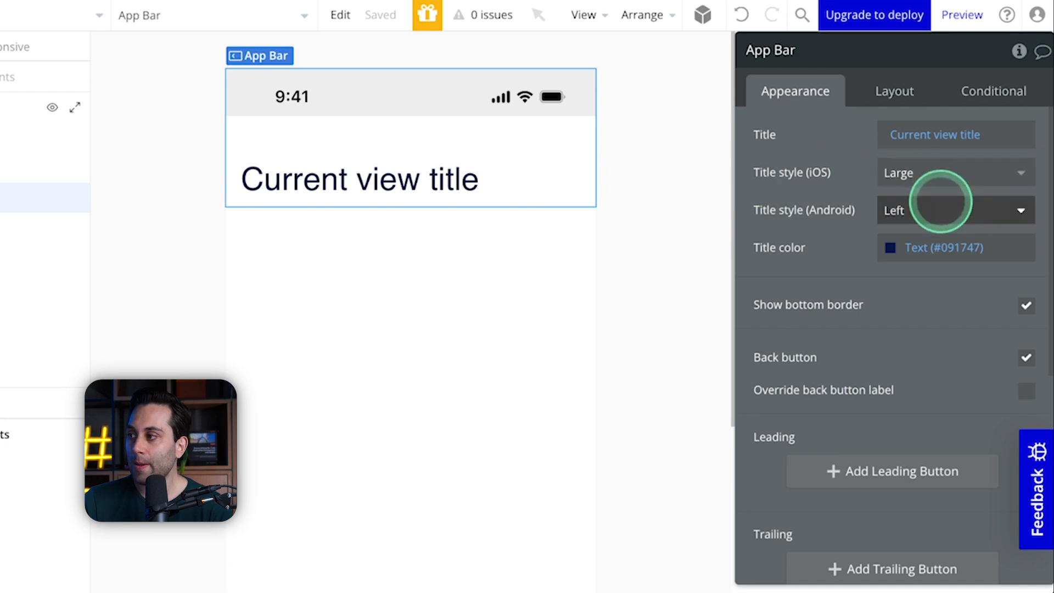
pyautogui.click(934, 211)
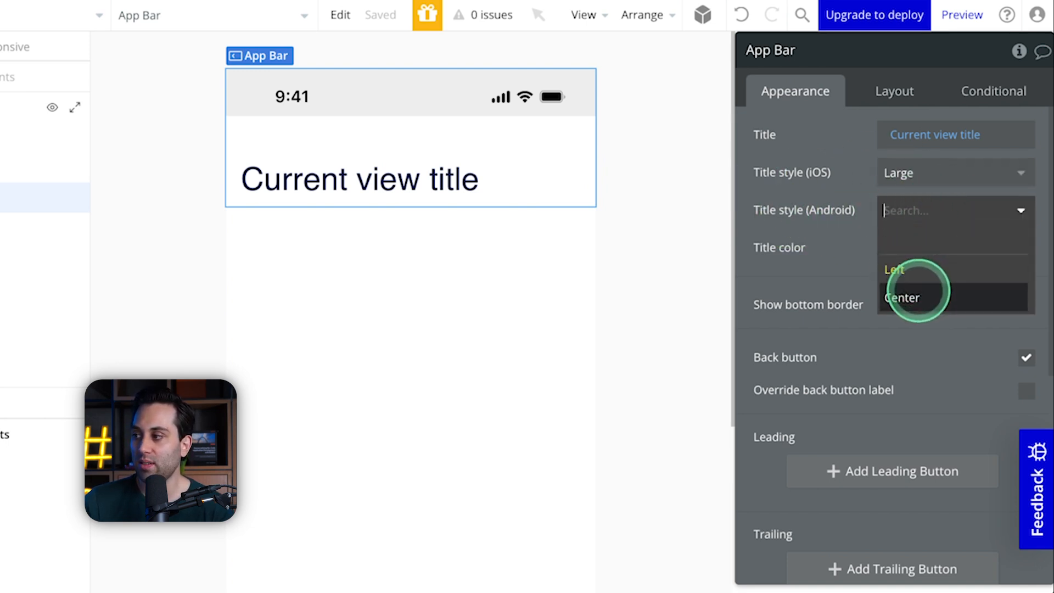
pyautogui.click(840, 242)
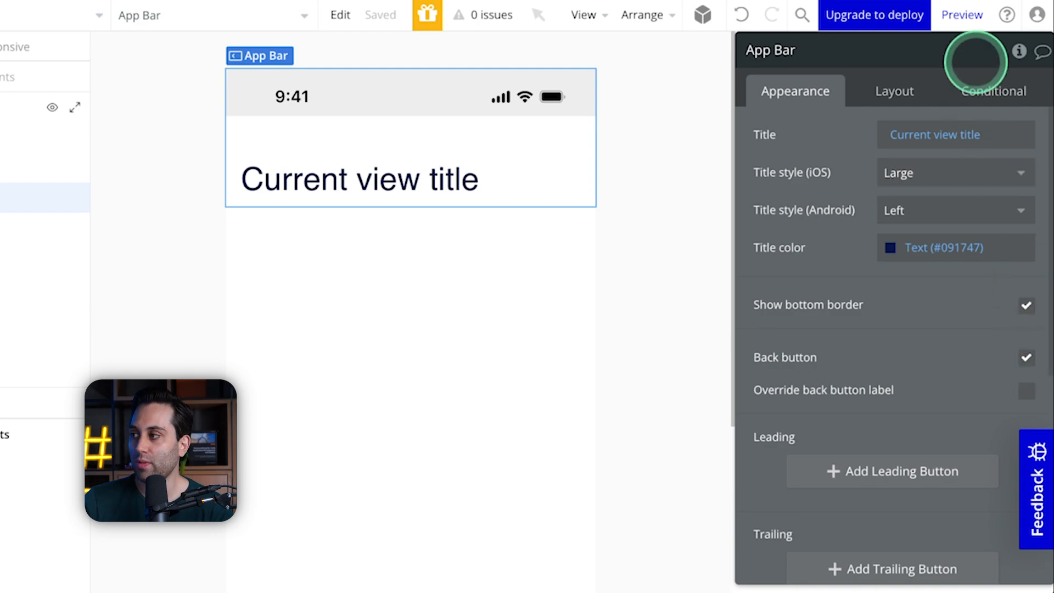
pyautogui.click(961, 17)
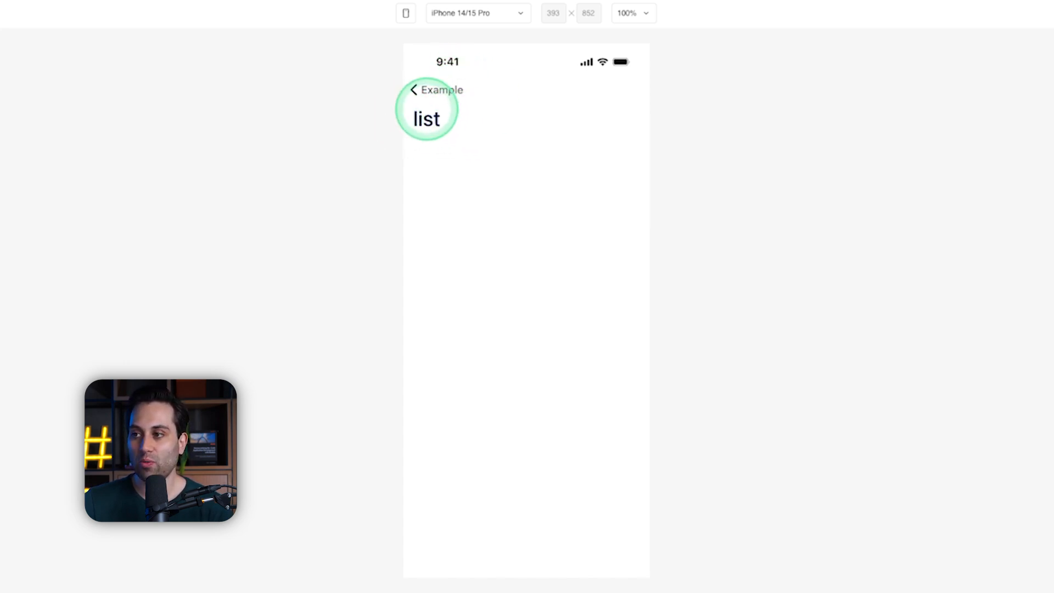
pyautogui.click(1046, 367)
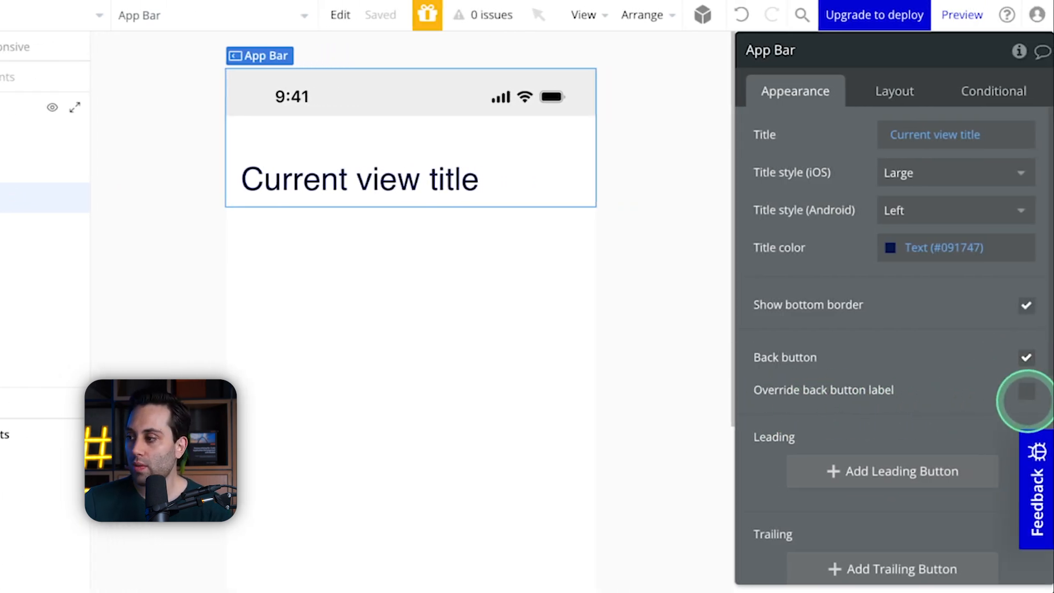
# Step: Override the App Bar's back button label with a blank one and add a leading and a trailing label button
pyautogui.click(1026, 390)
pyautogui.scroll(-5, 948, 390)
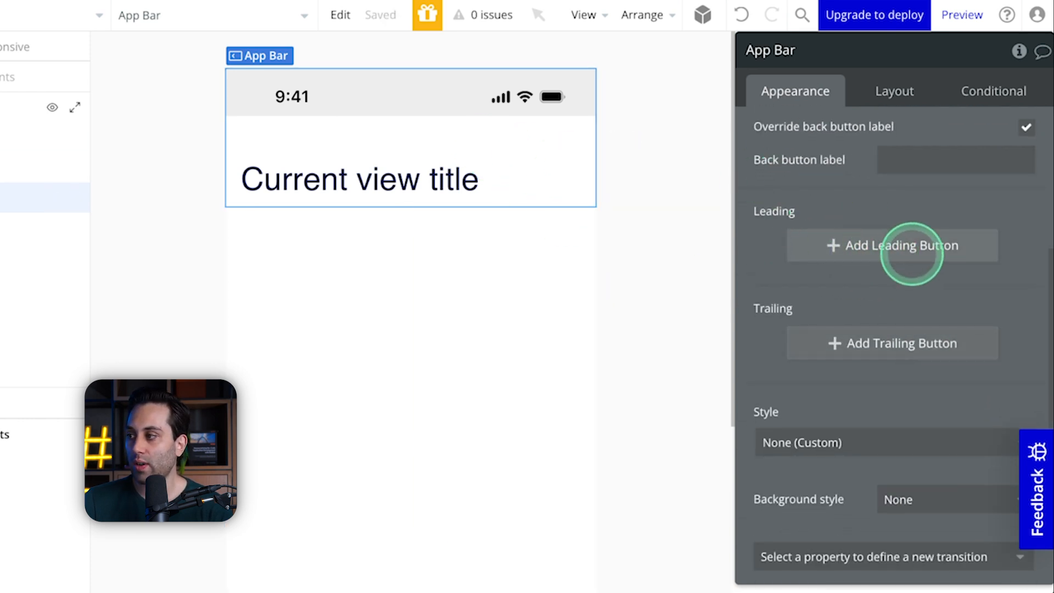
pyautogui.click(903, 246)
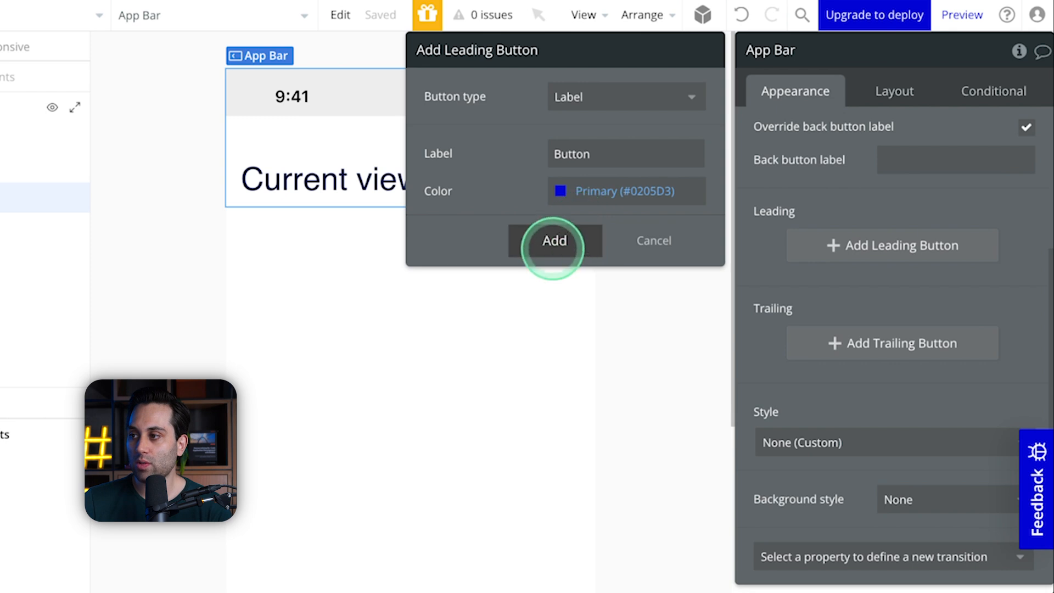
pyautogui.click(553, 242)
pyautogui.click(820, 368)
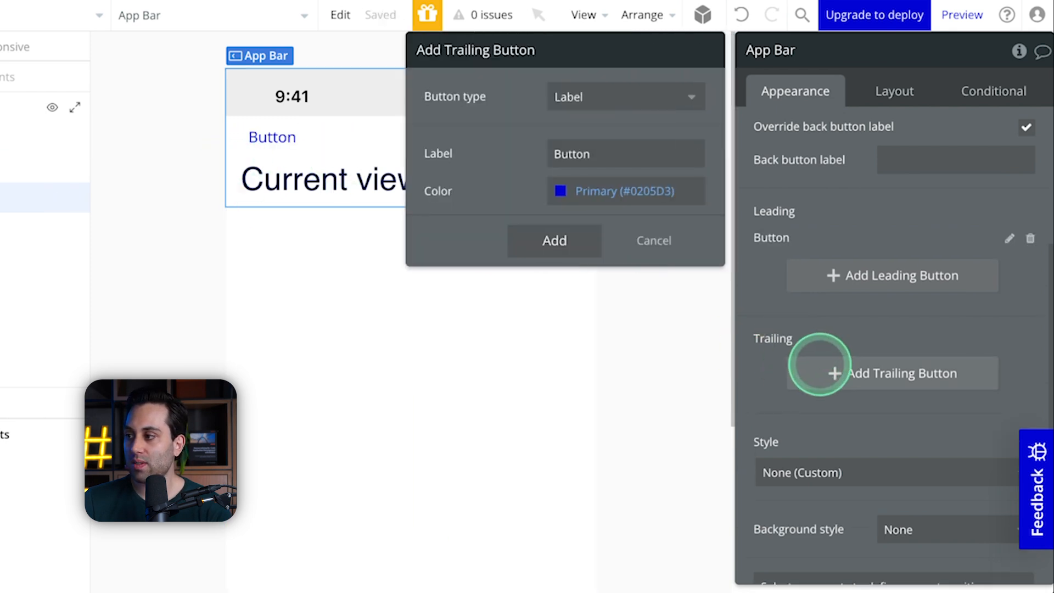
pyautogui.click(555, 241)
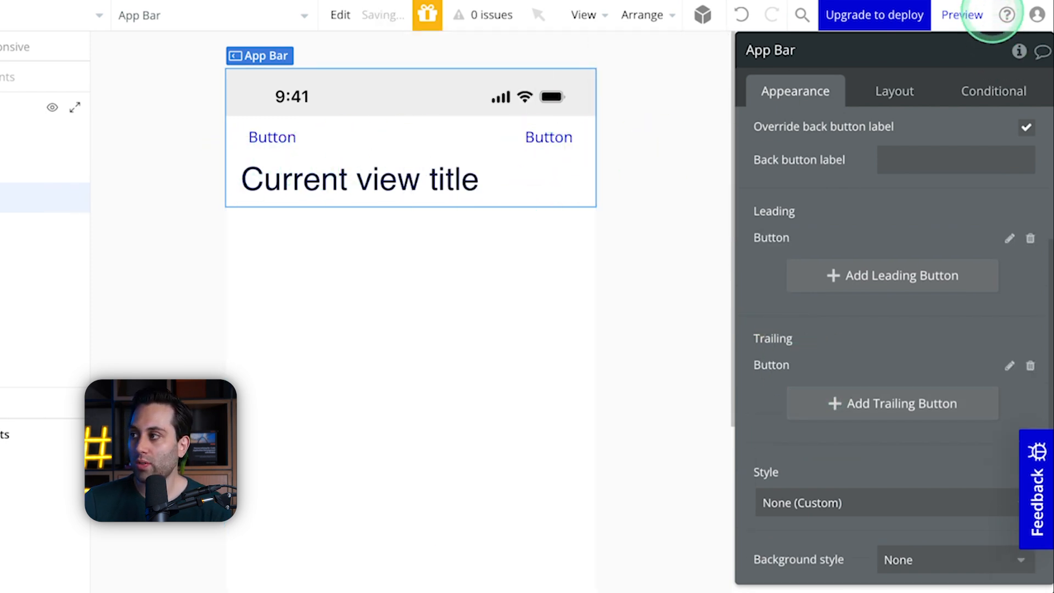
# Step: Preview the App Bar with its buttons on iPhone 14/15 Pro and on Android devices such as Pixel 7/8 Pro
pyautogui.click(982, 15)
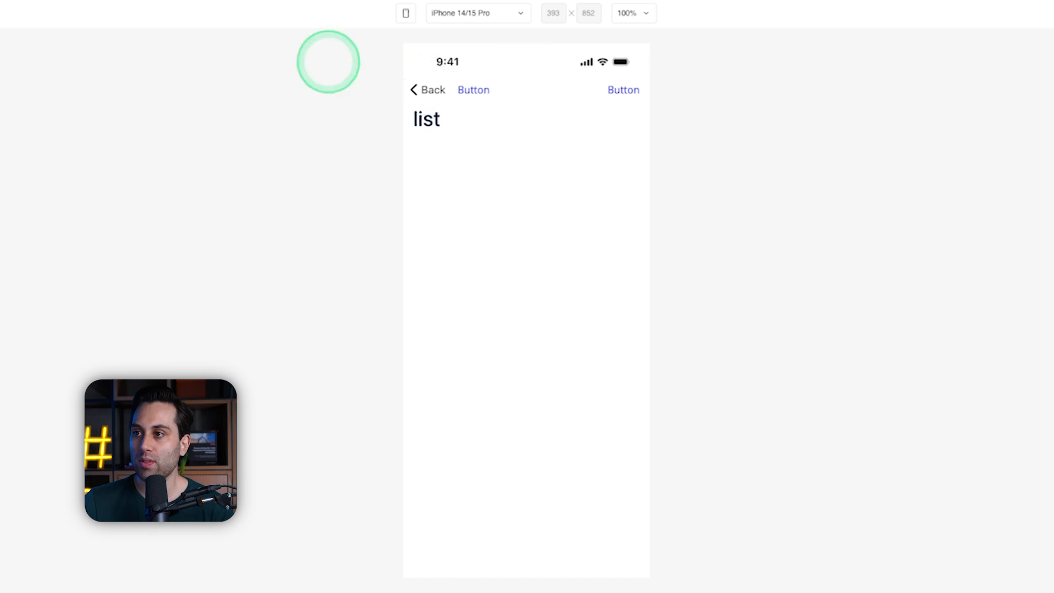
pyautogui.click(235, 0)
pyautogui.scroll(3, 967, 231)
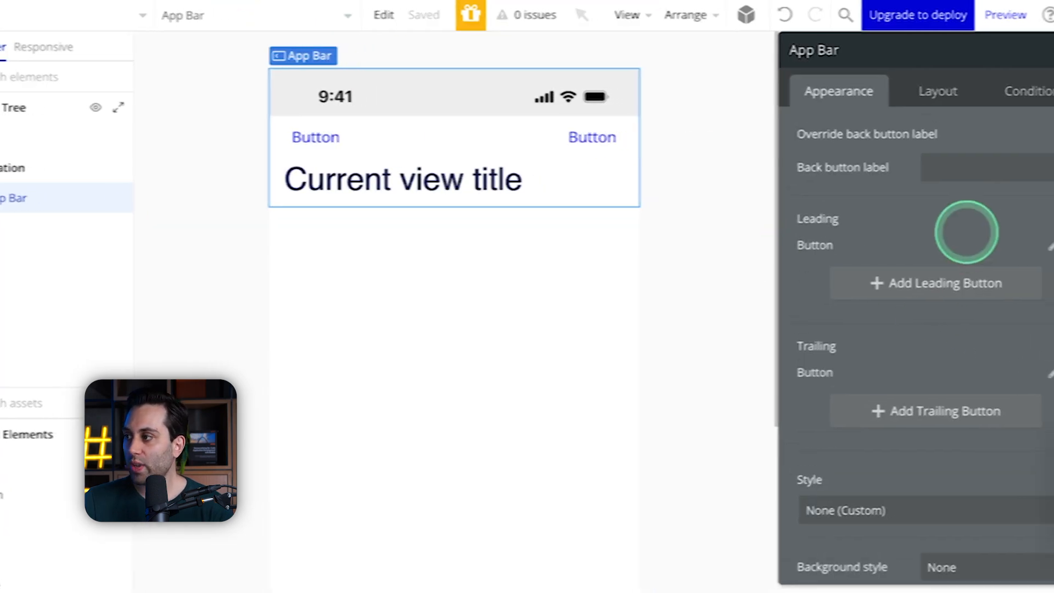
pyautogui.scroll(3, 933, 296)
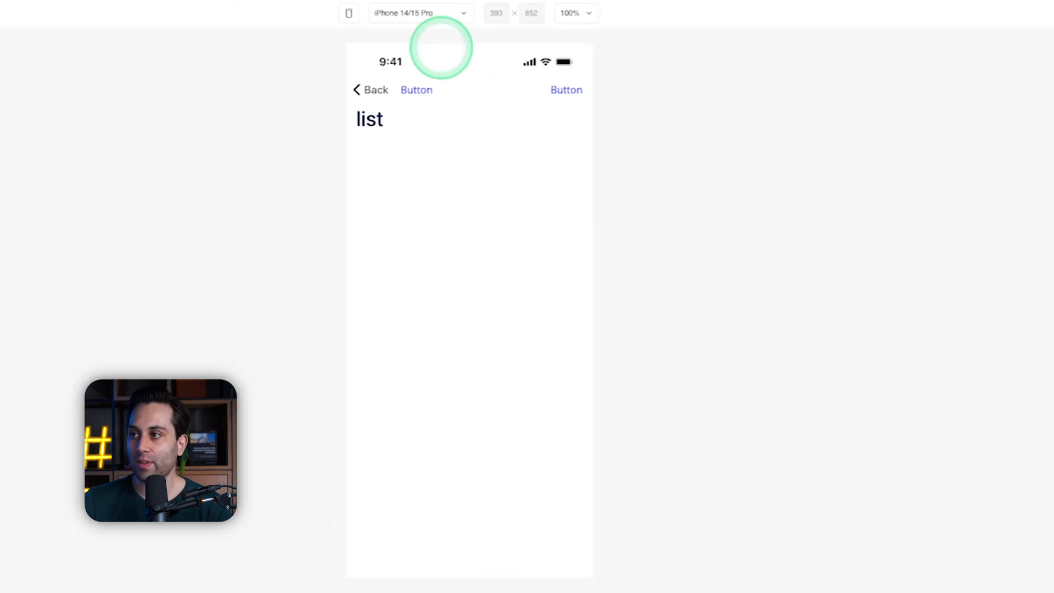
pyautogui.click(454, 15)
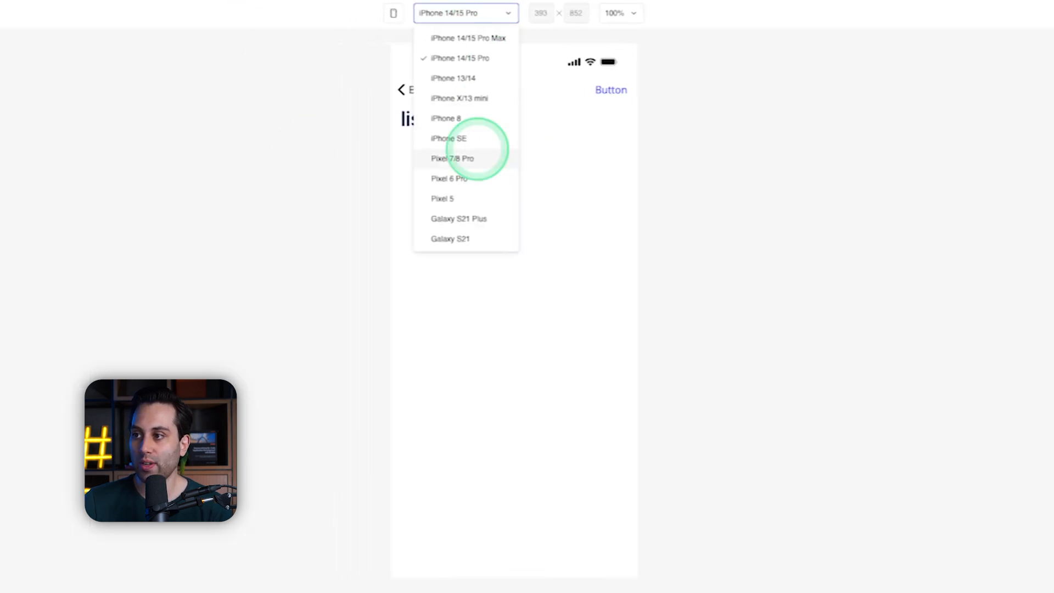
pyautogui.click(473, 157)
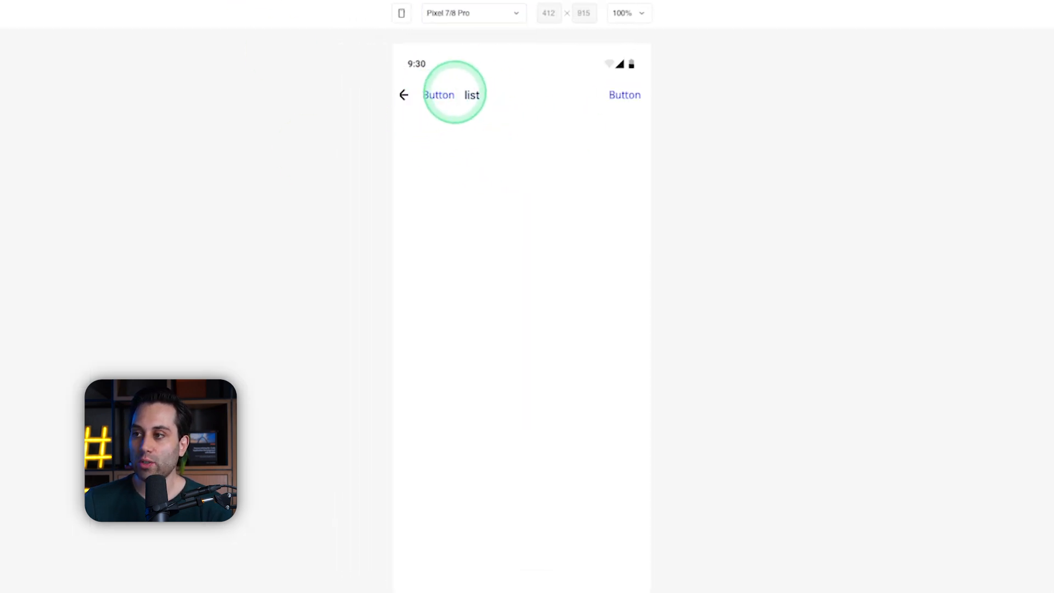
pyautogui.click(494, 17)
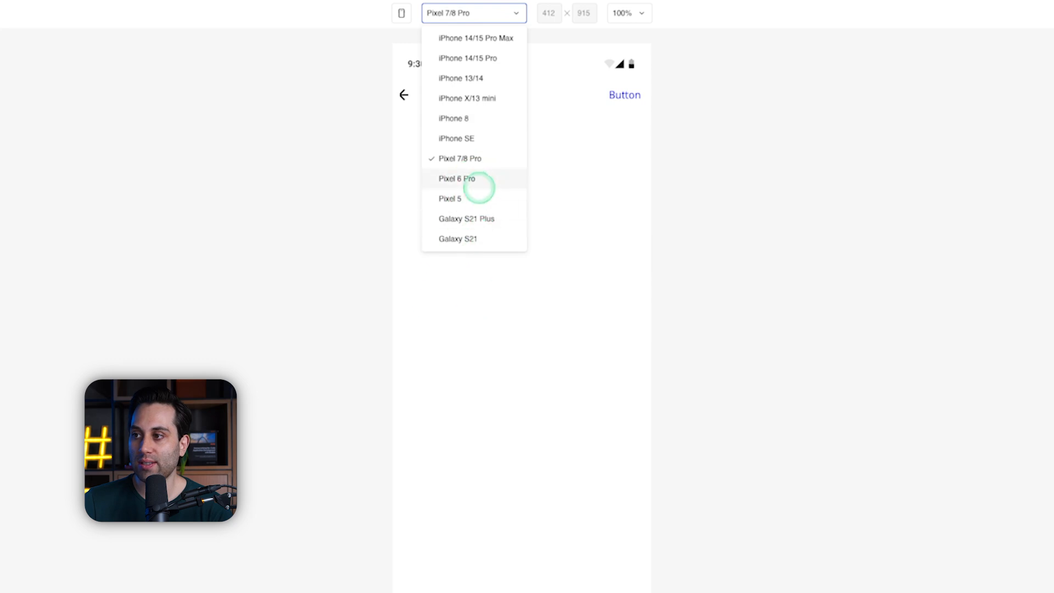
pyautogui.click(454, 193)
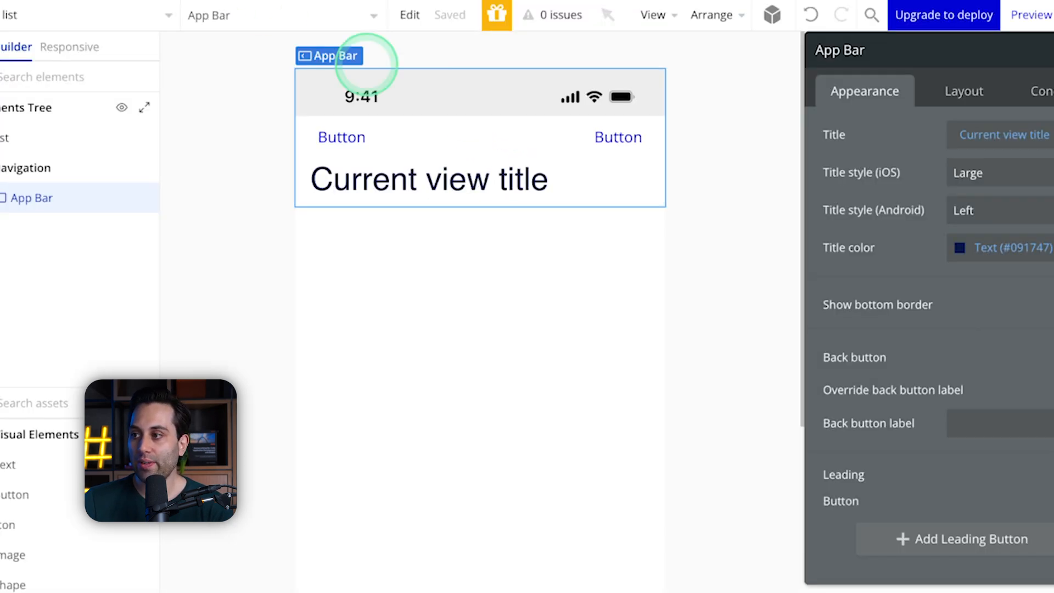
# Step: Set the App Bar's title style to Center for both Android and iOS
pyautogui.click(958, 210)
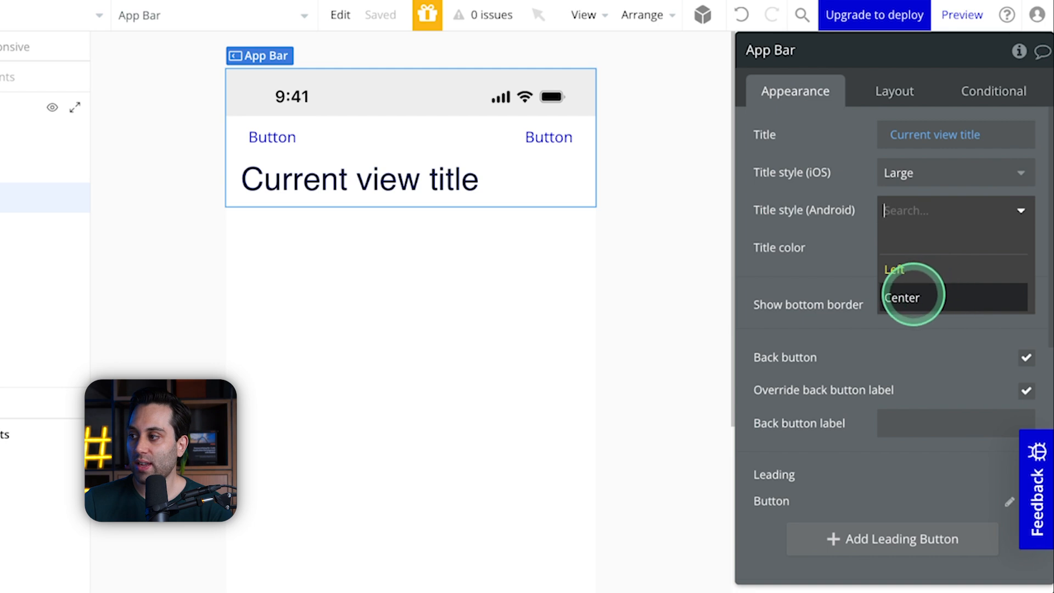
pyautogui.click(912, 297)
pyautogui.click(939, 171)
pyautogui.click(909, 232)
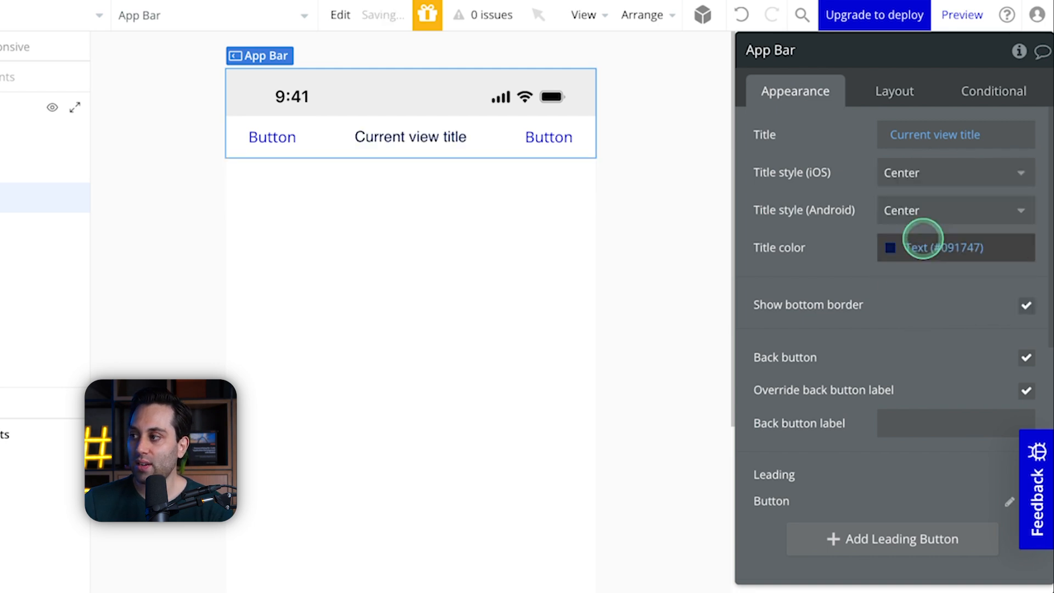
# Step: Preview the centered App Bar title on iPhone 14/15 Pro and Pixel 5
pyautogui.click(962, 15)
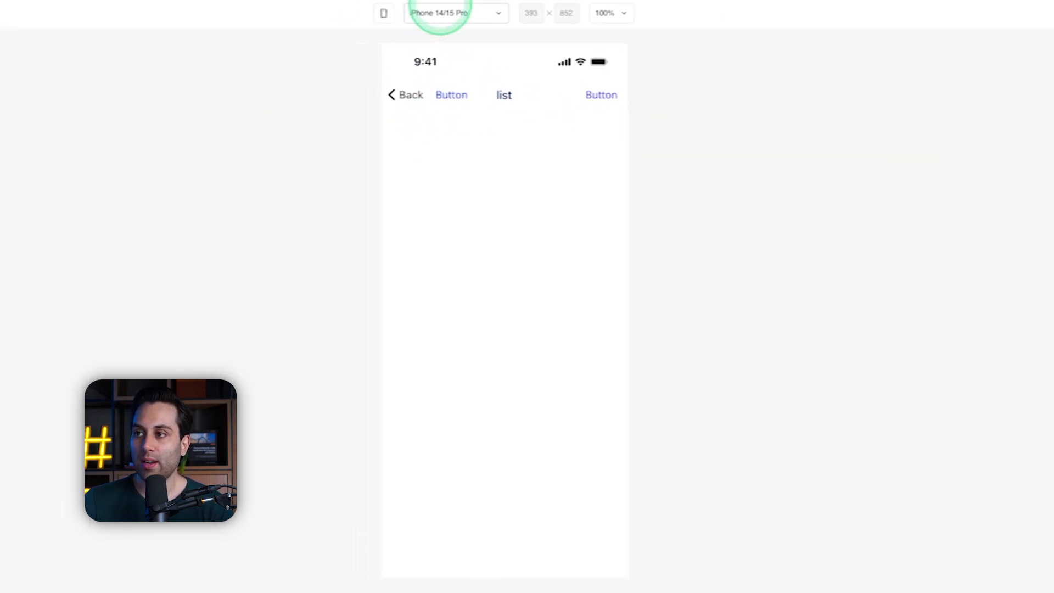
pyautogui.click(417, 12)
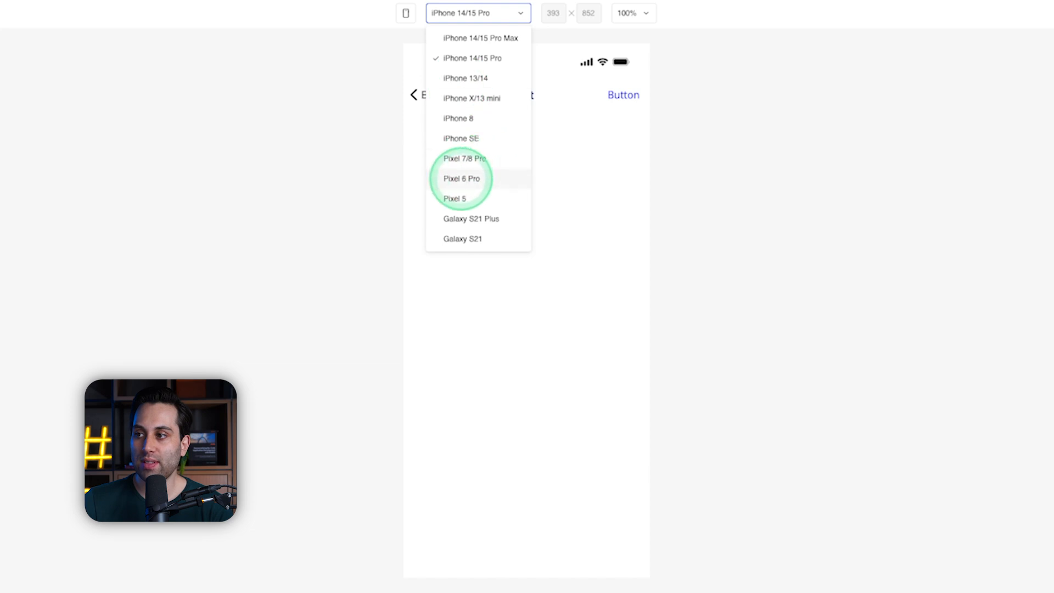
pyautogui.click(461, 178)
pyautogui.click(480, 12)
pyautogui.click(501, 161)
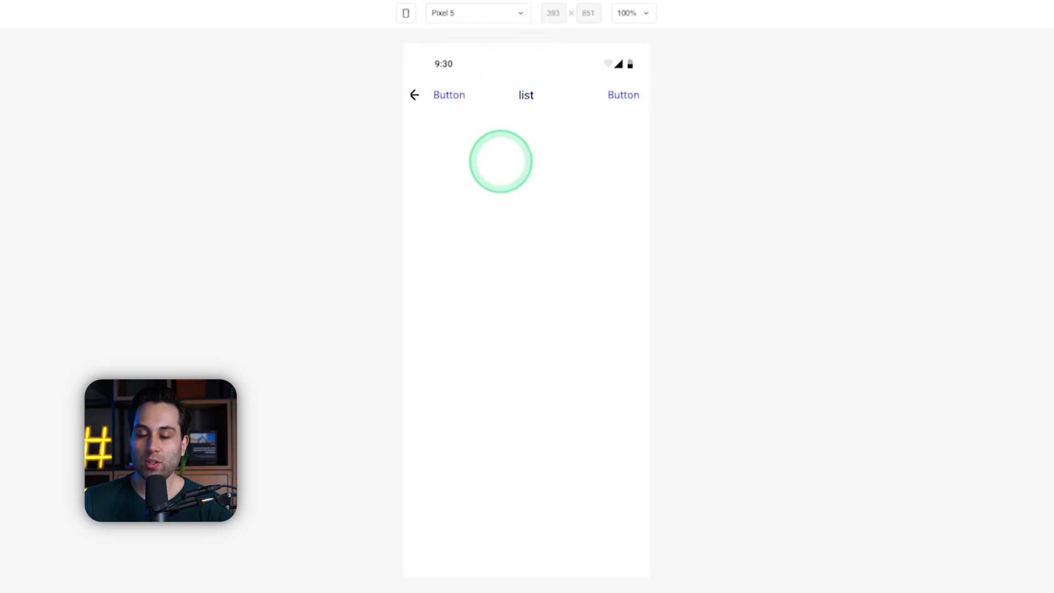